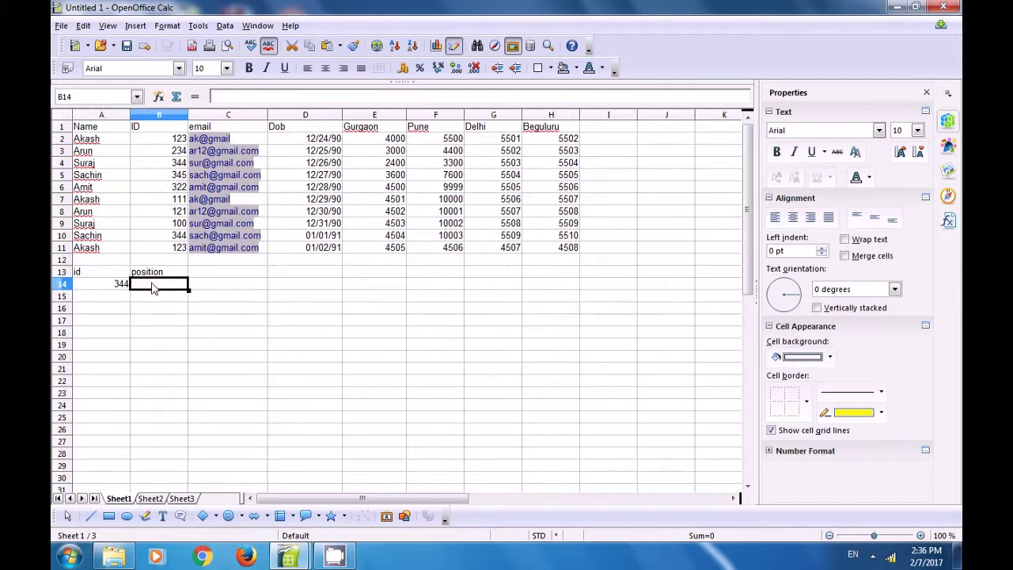
- Enter =MATCH(A14;B2:B11;0) in B14 to find the position of the id from A14 within the ID column
type("=")
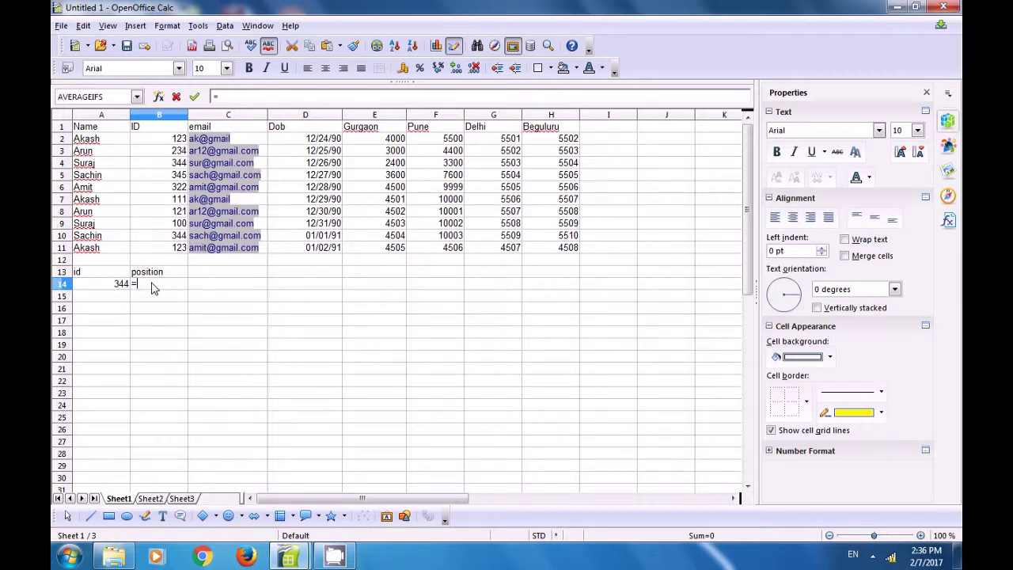
type("math")
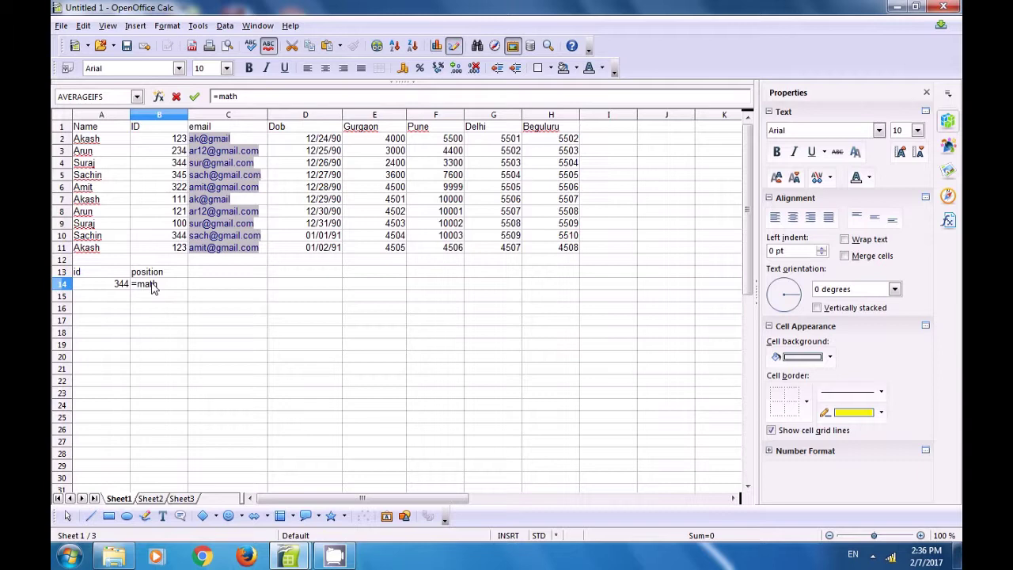
key("BackSpace")
key("BackSpace")
type("ch")
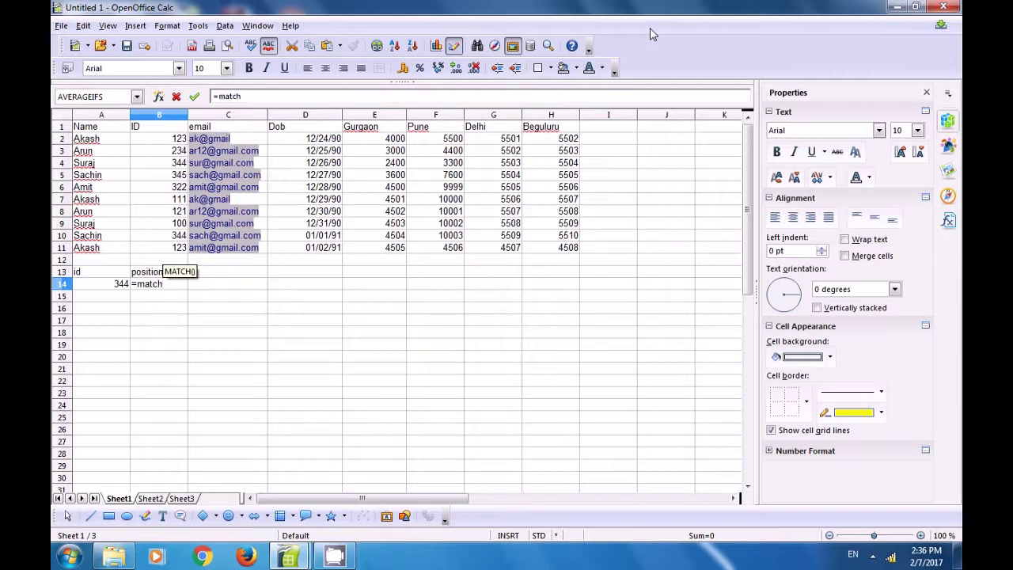
type("(")
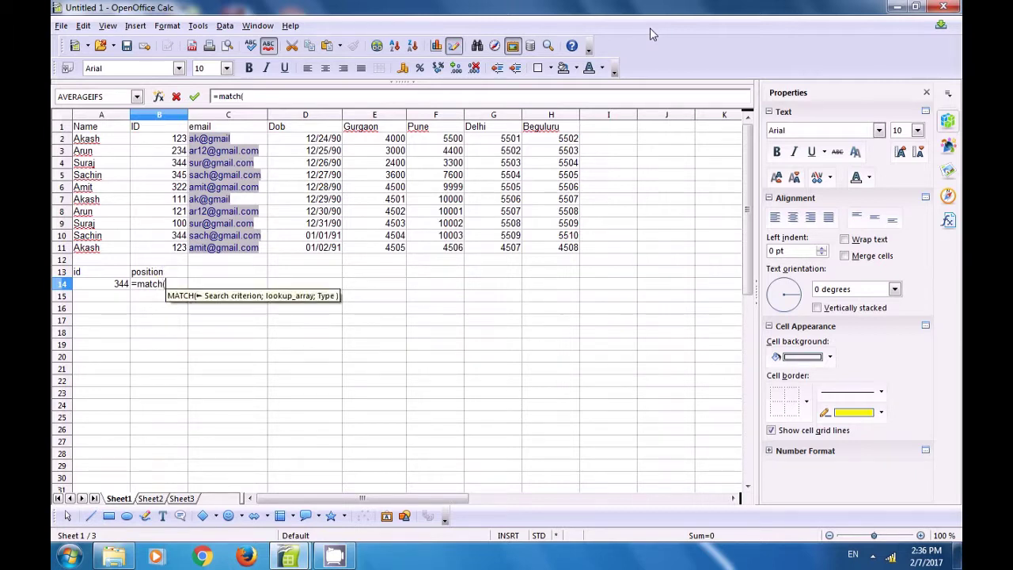
left_click(106, 284)
type(";")
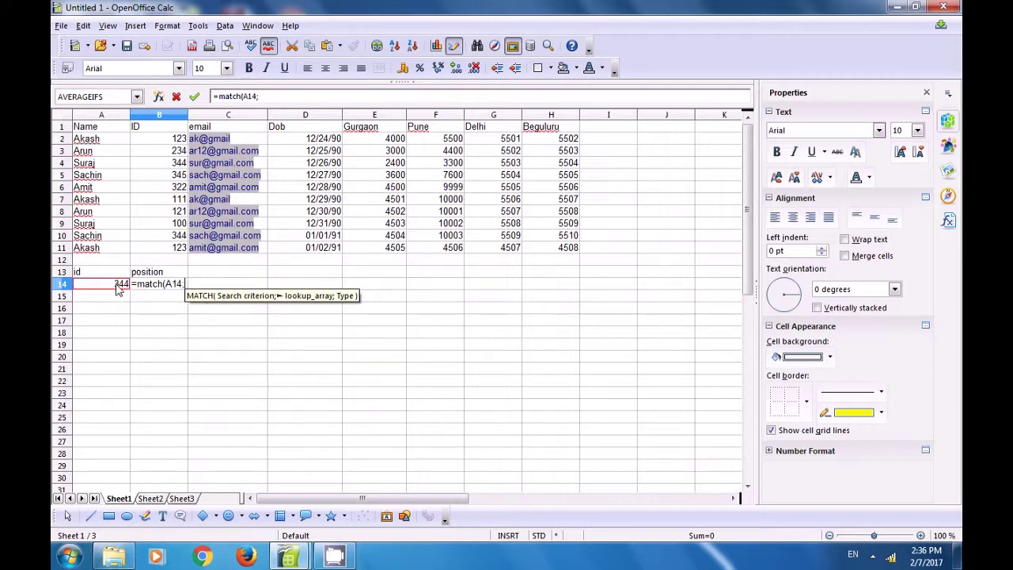
left_click_drag(170, 139, 164, 252)
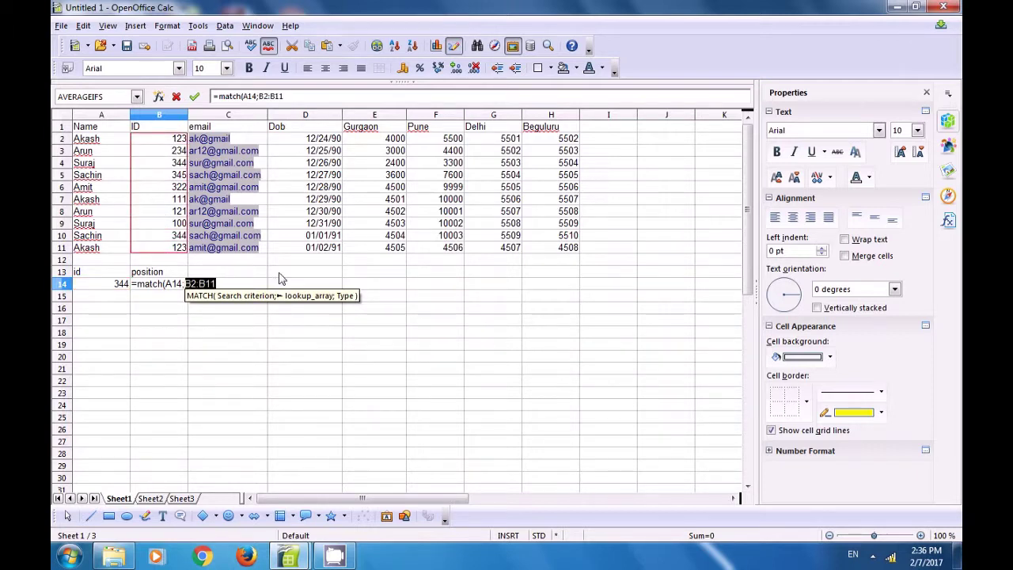
type(";")
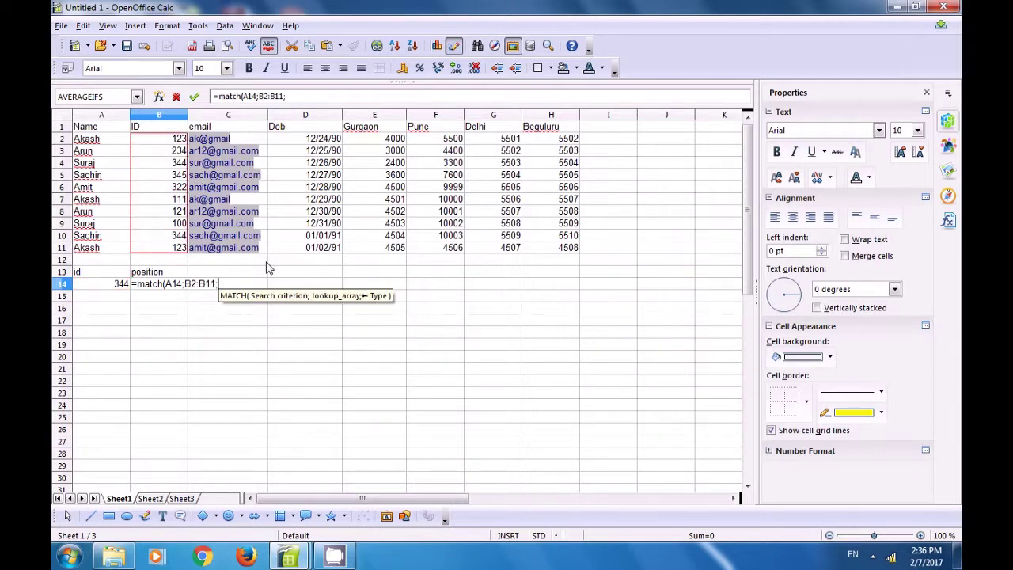
type("0")
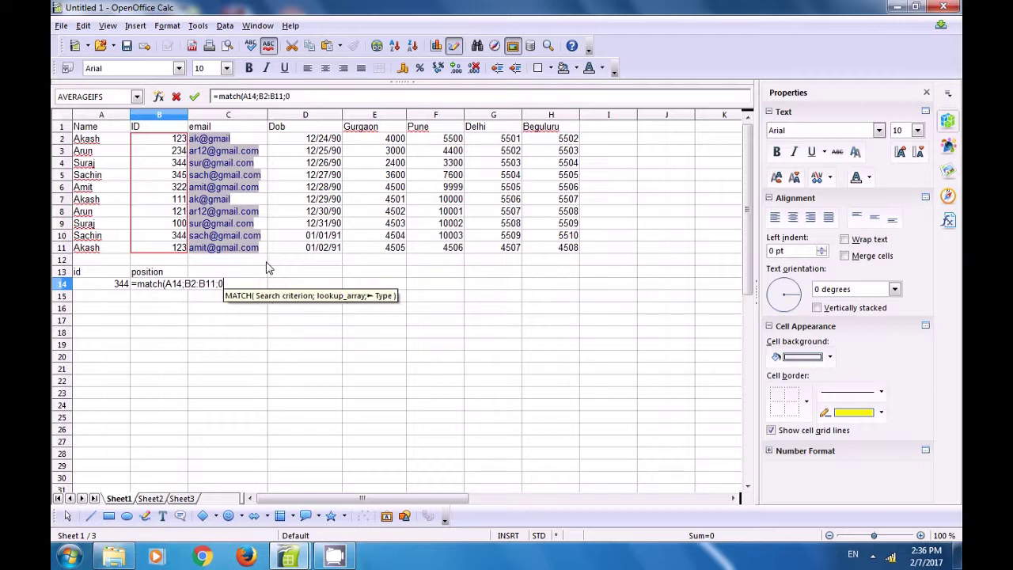
type(")")
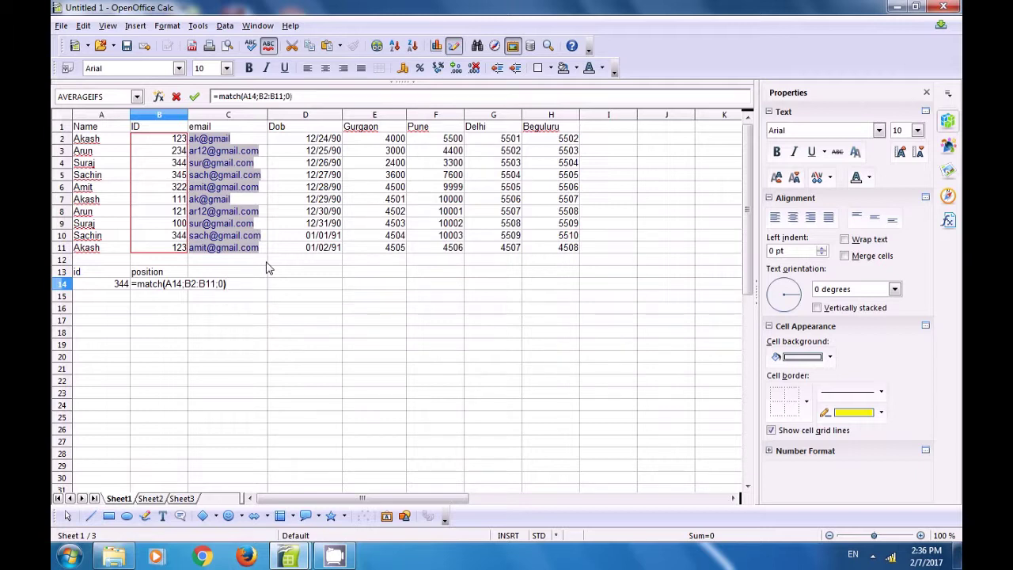
key("Return")
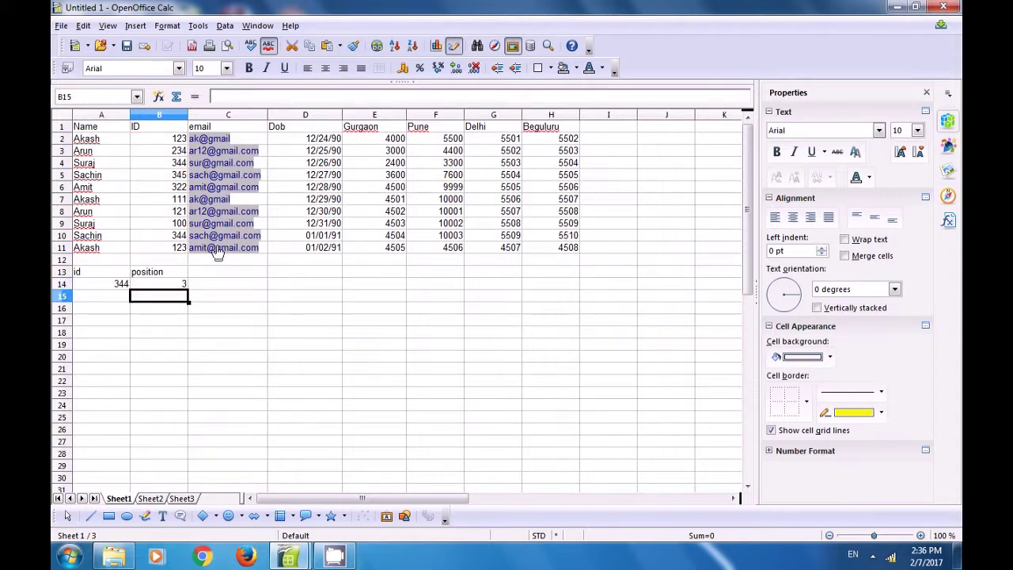
- Check the position result in B14 against the ID column entries B2 to B4 and the lookup id in A14
left_click(176, 140)
left_click(180, 152)
left_click(182, 164)
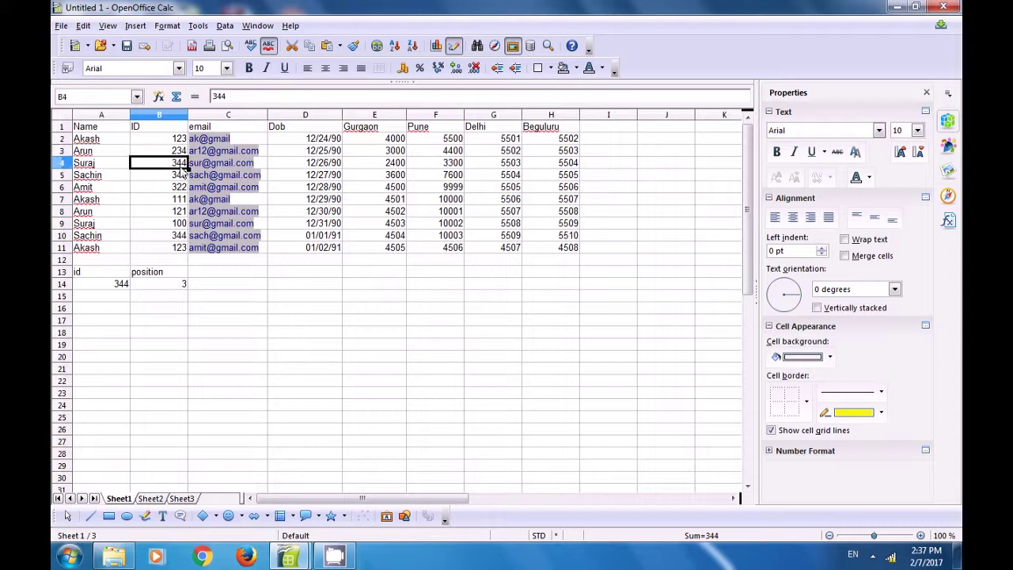
left_click(174, 286)
left_click(121, 289)
left_click(162, 291)
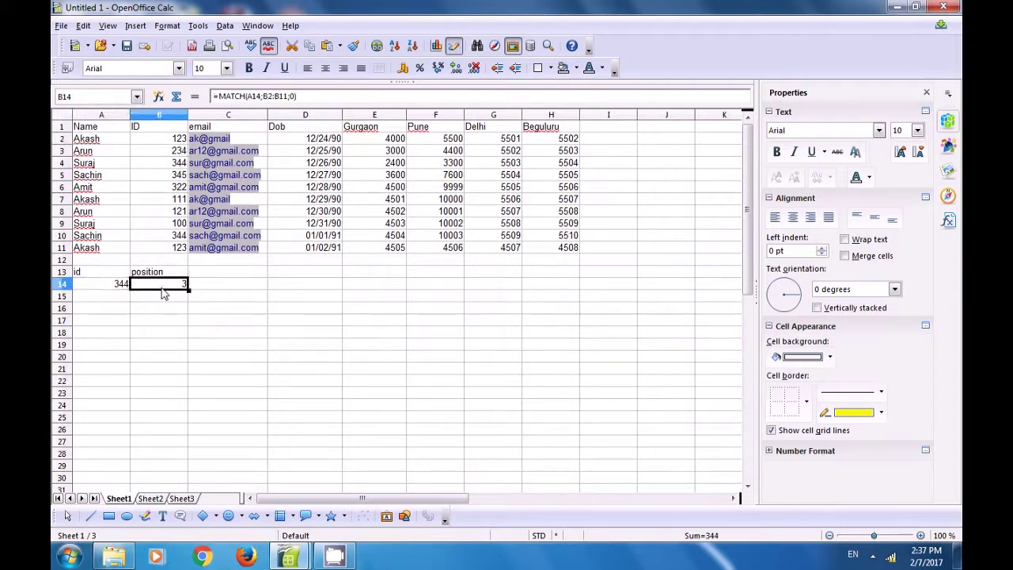
left_click(121, 289)
left_click(162, 291)
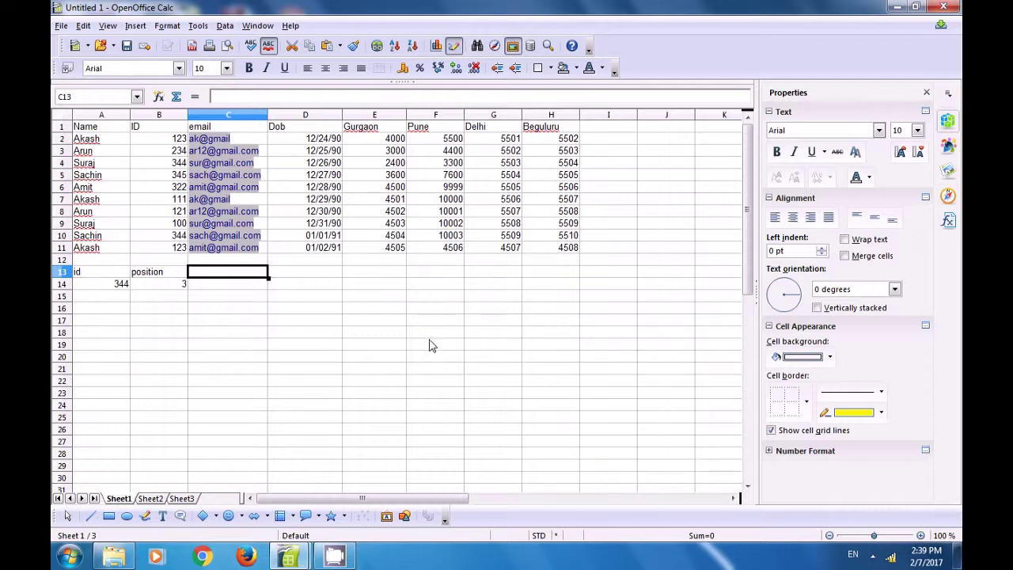
- Enter the person's name from A2 in C13 as the sum criterion
left_click(88, 142)
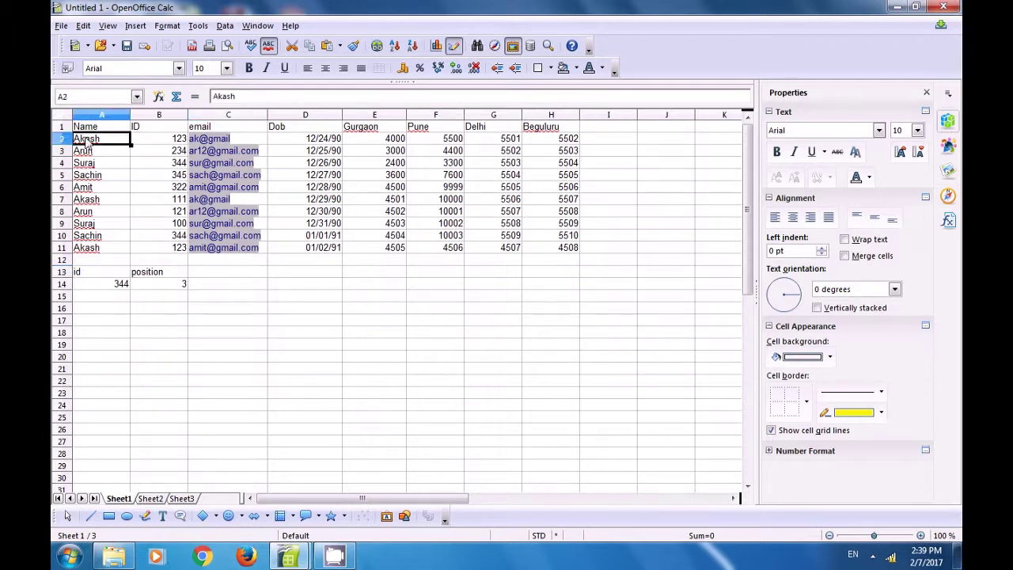
left_click(230, 272)
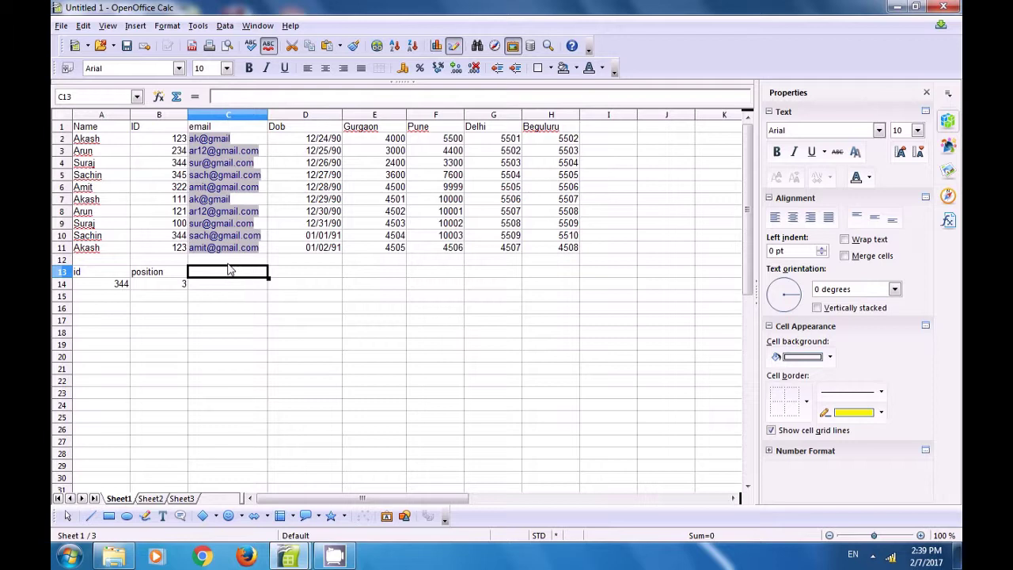
type("Akash")
left_click(235, 289)
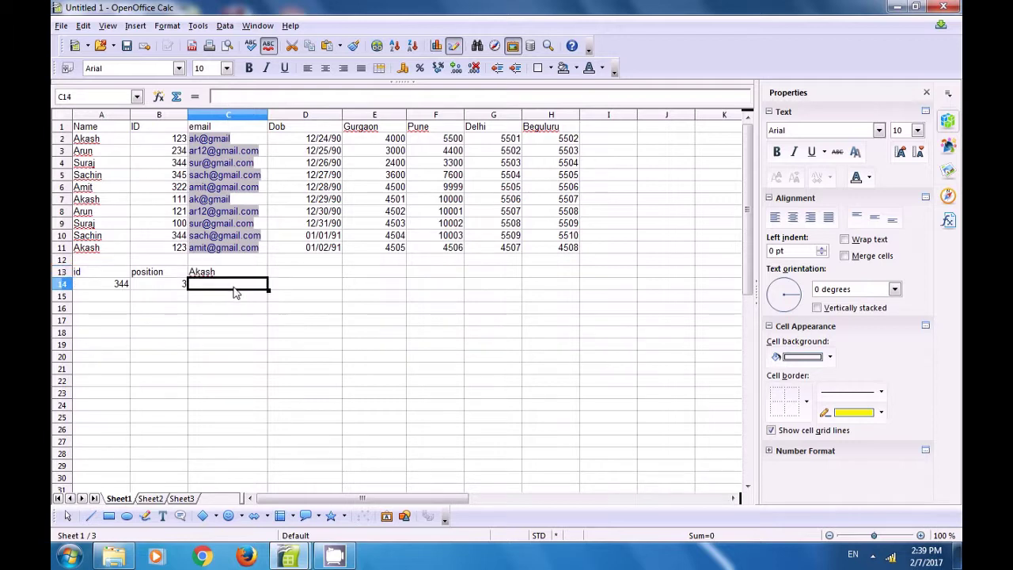
left_click(217, 275)
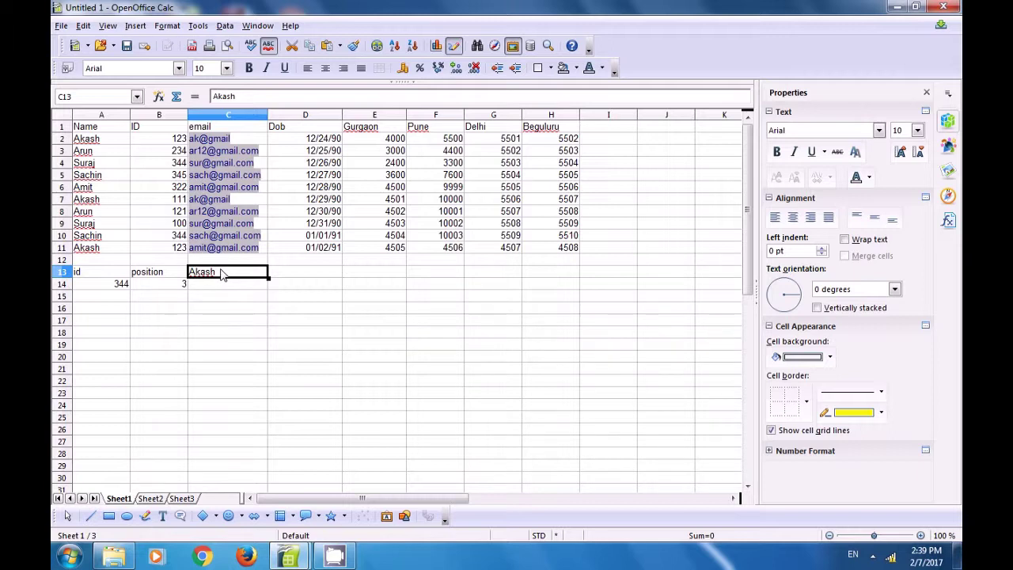
left_click(222, 290)
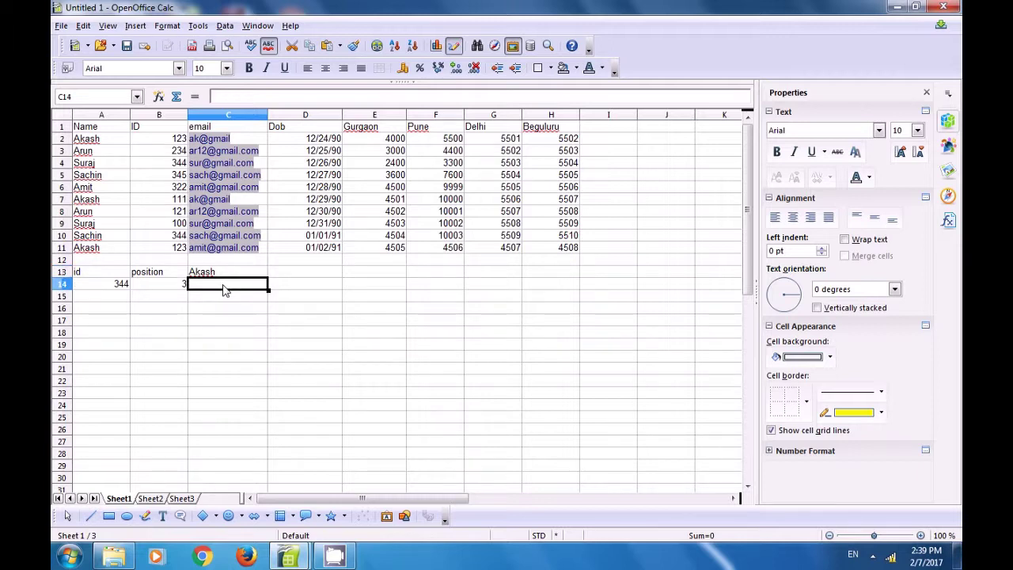
- Enter =SUMIF(A2:A11;C13;E2:E11) in C14 to total the Gurgaon values for the name in C13
type("=")
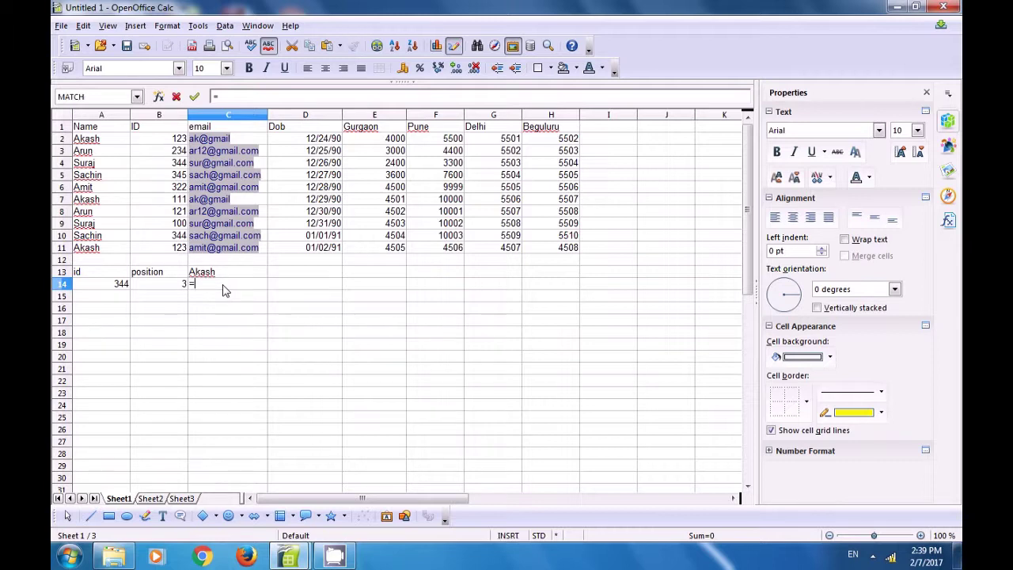
type("sumi")
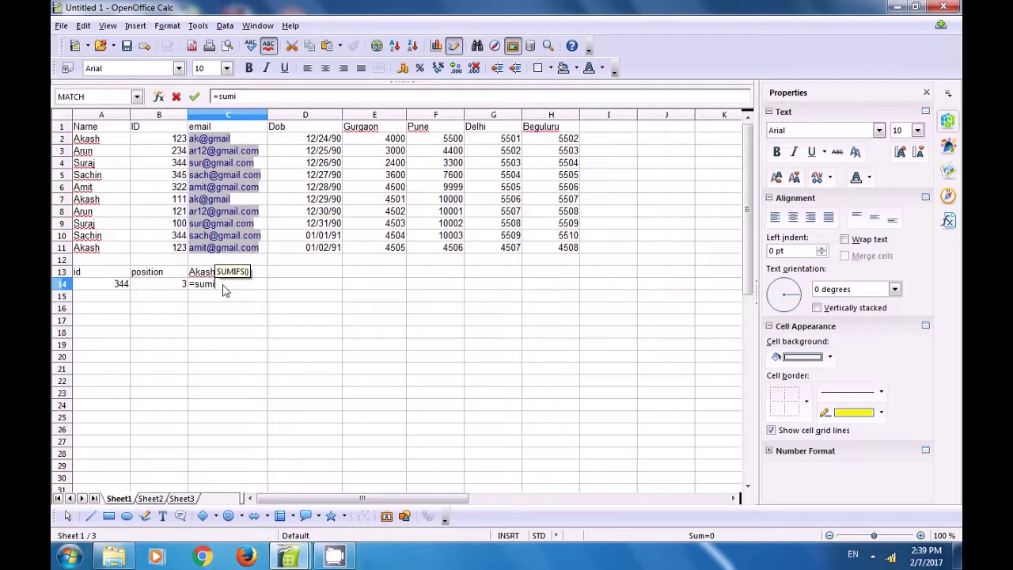
type("f(")
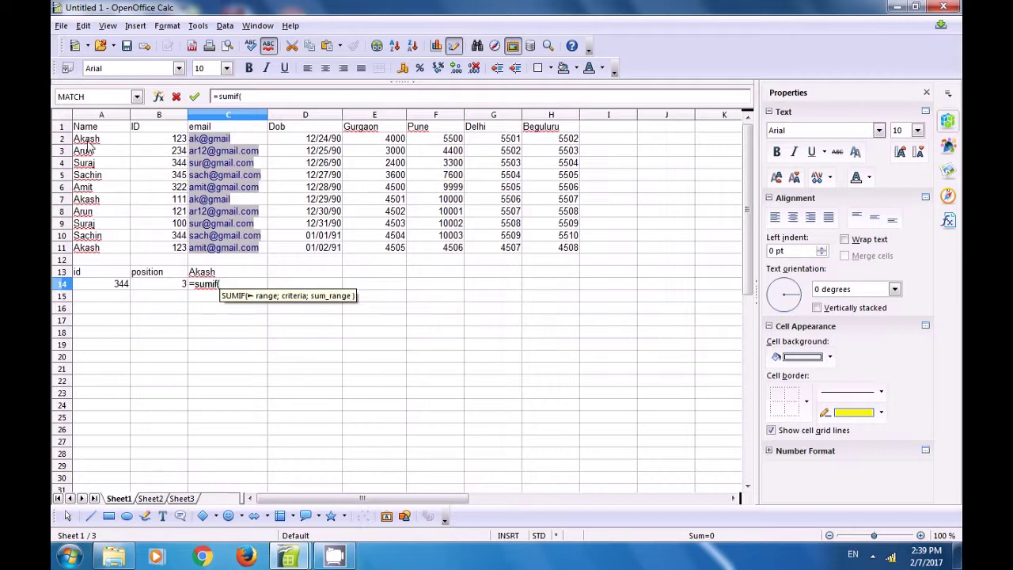
left_click_drag(87, 142, 91, 251)
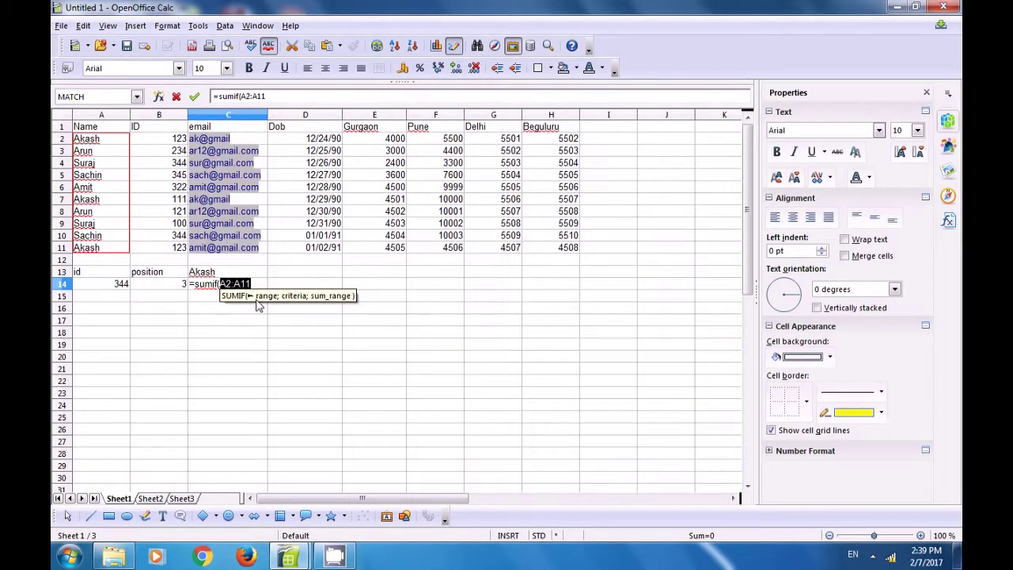
type(";")
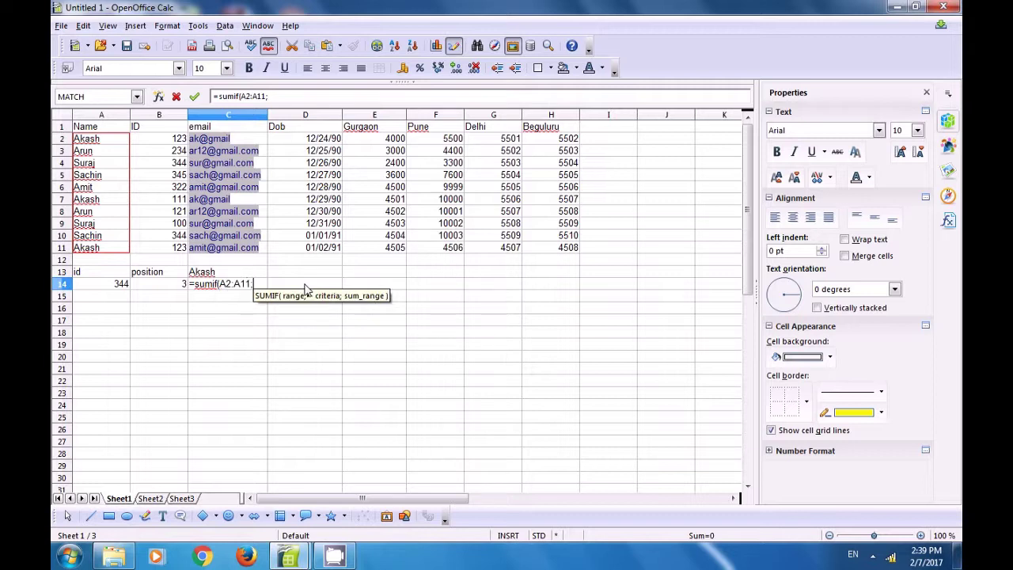
left_click(209, 277)
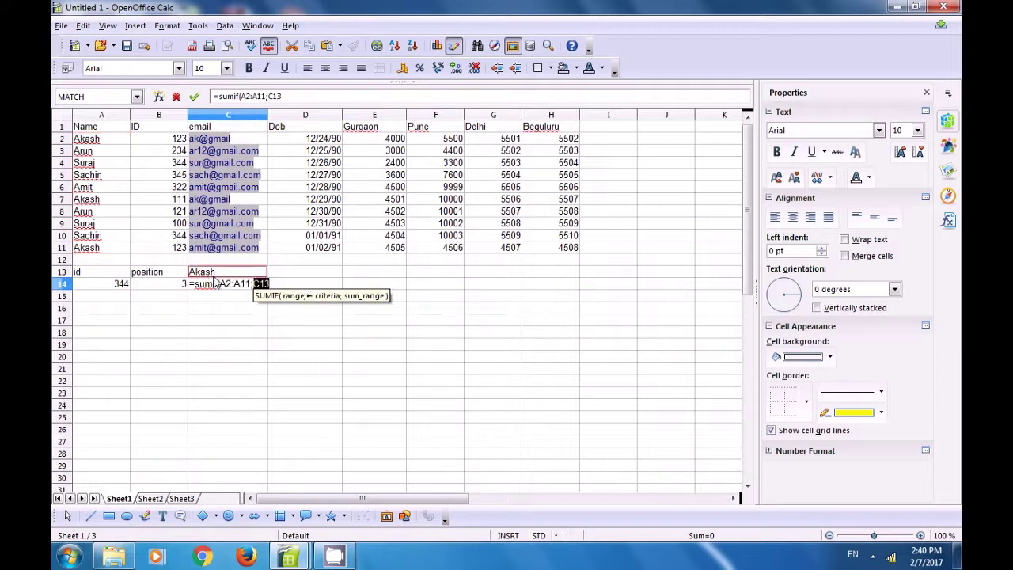
type(";")
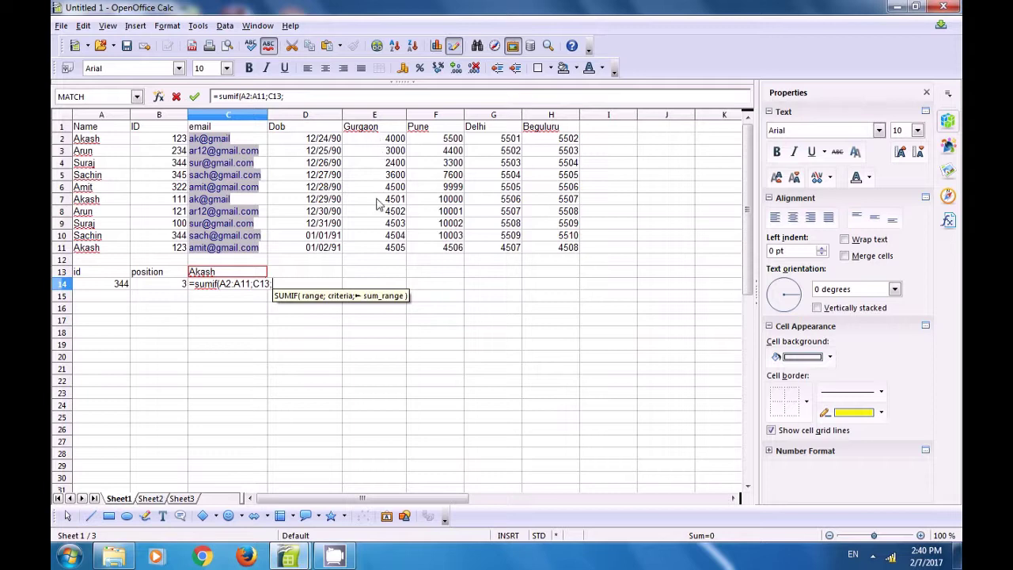
left_click_drag(386, 139, 389, 252)
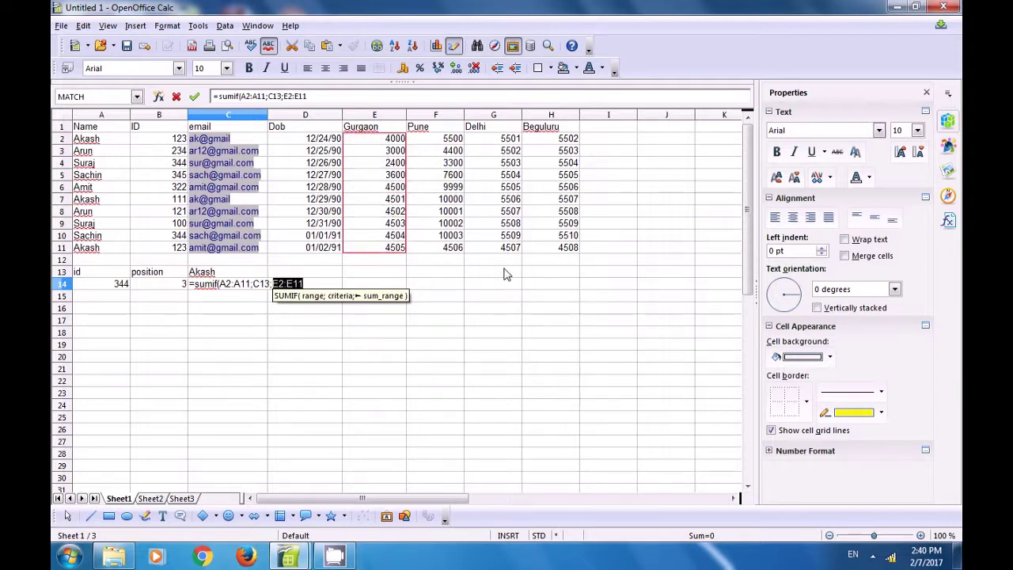
type(")")
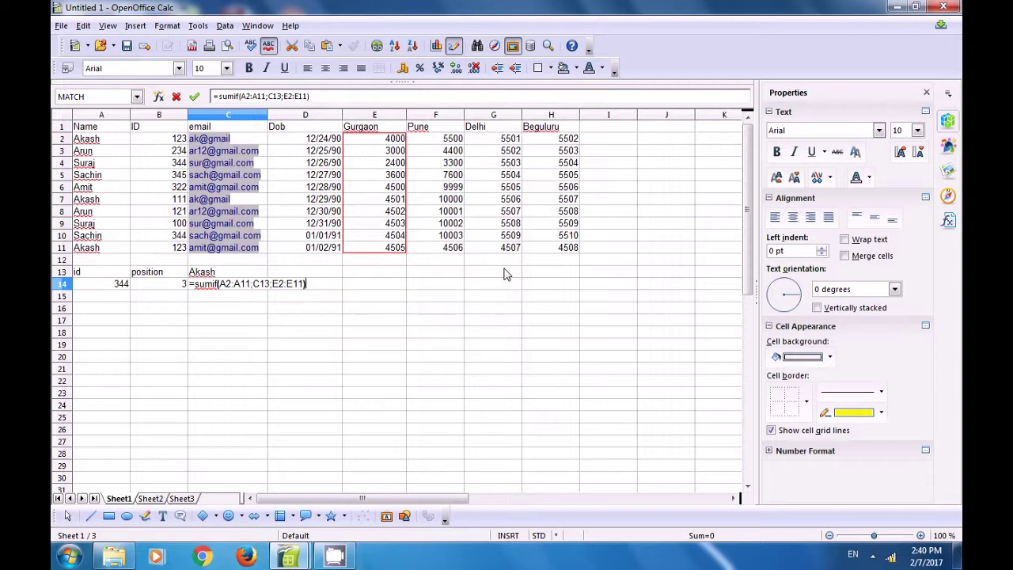
key("Return")
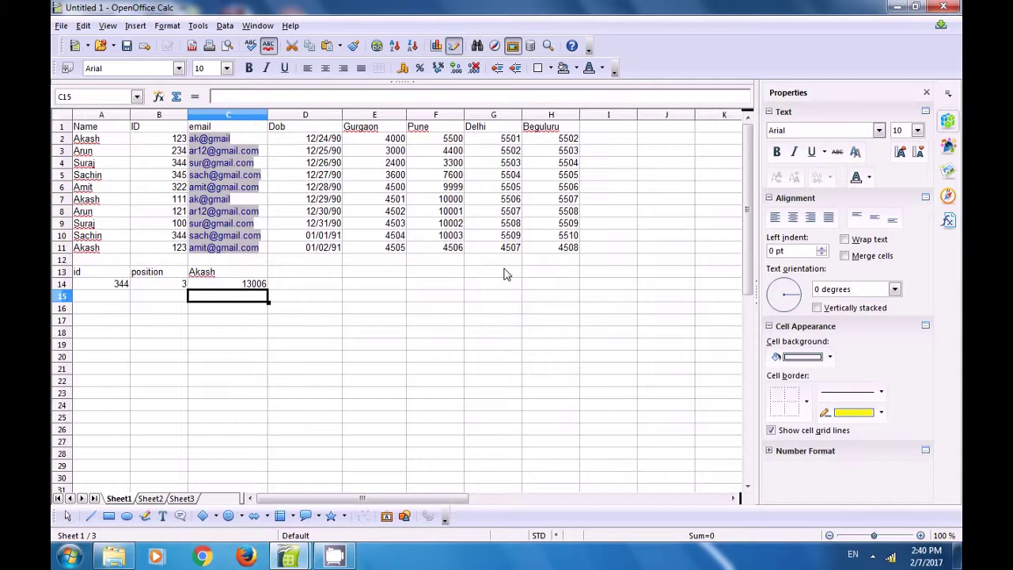
- Compare the SUMIF result in C14 with the matching names in A2, A7 and A11 and their Gurgaon values
left_click(247, 286)
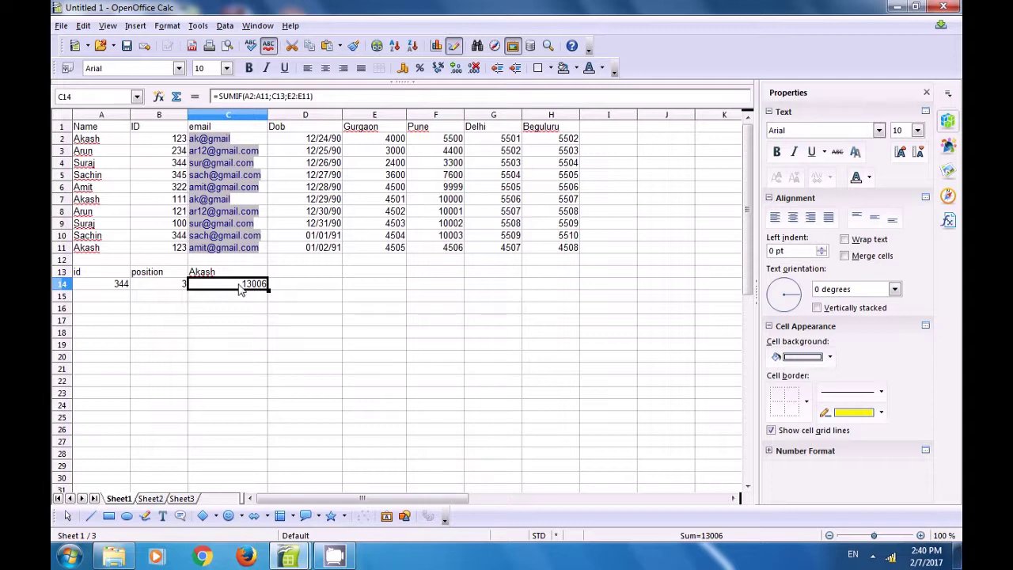
left_click(95, 140)
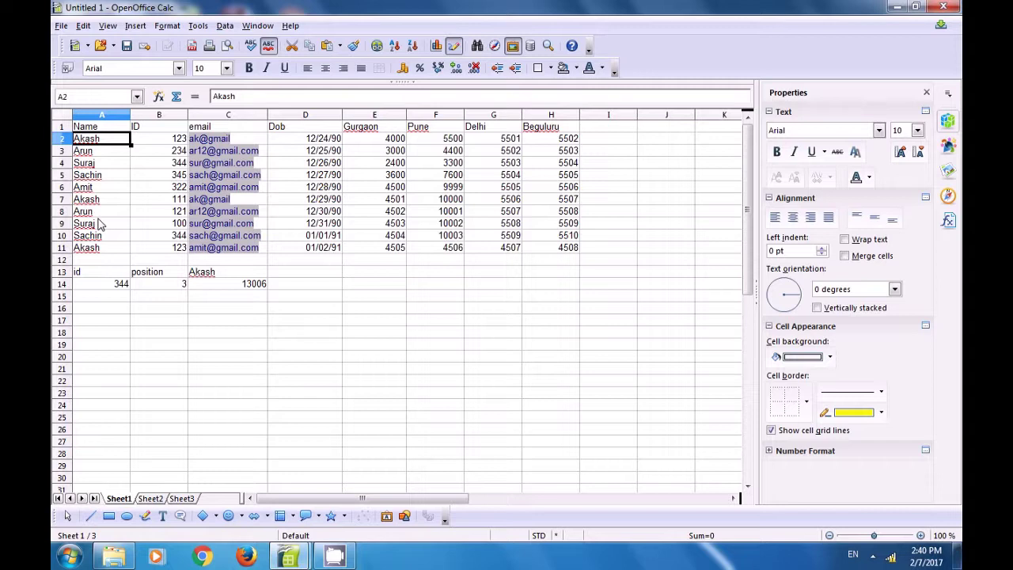
left_click(100, 201)
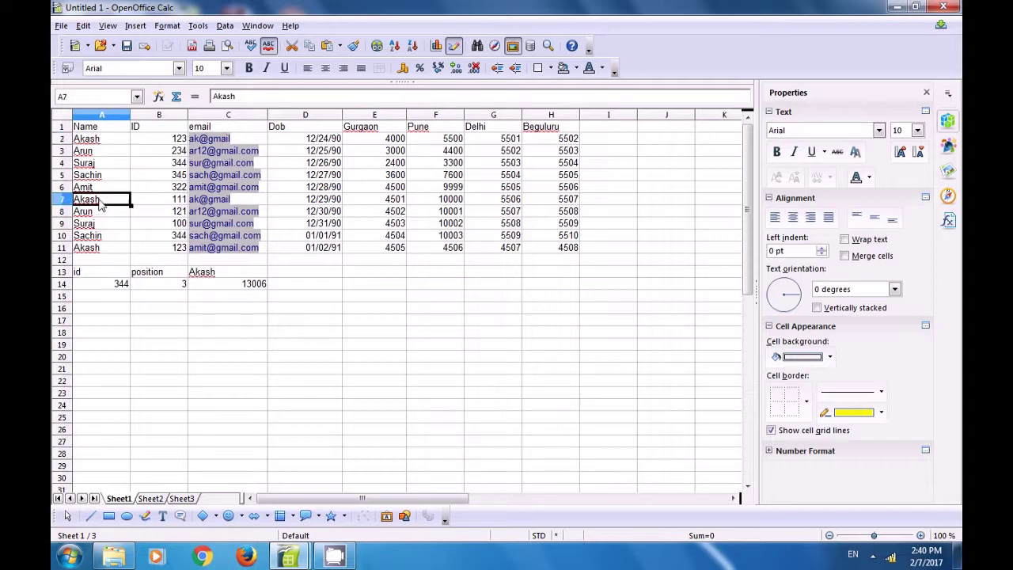
left_click(103, 247)
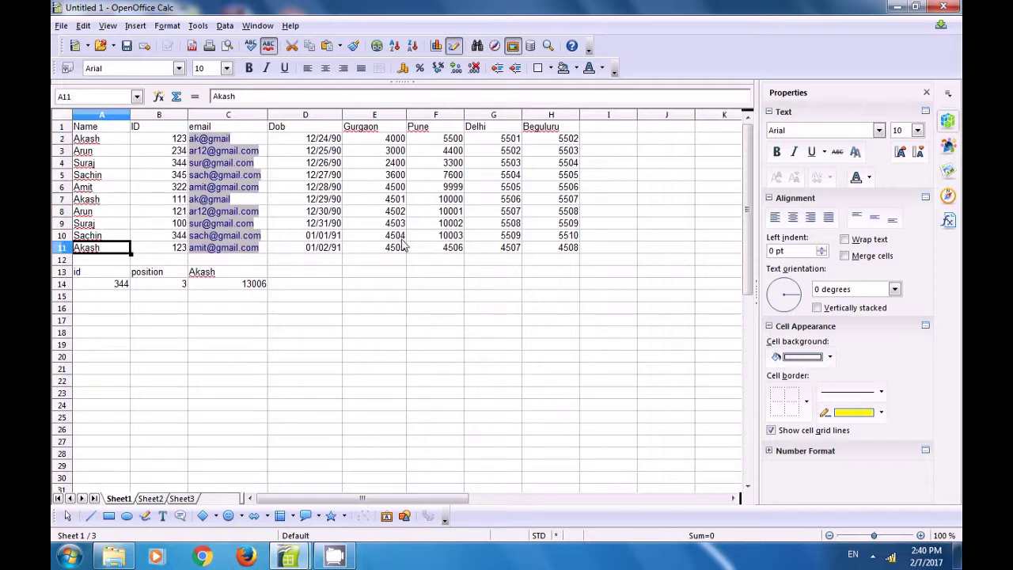
left_click(395, 142)
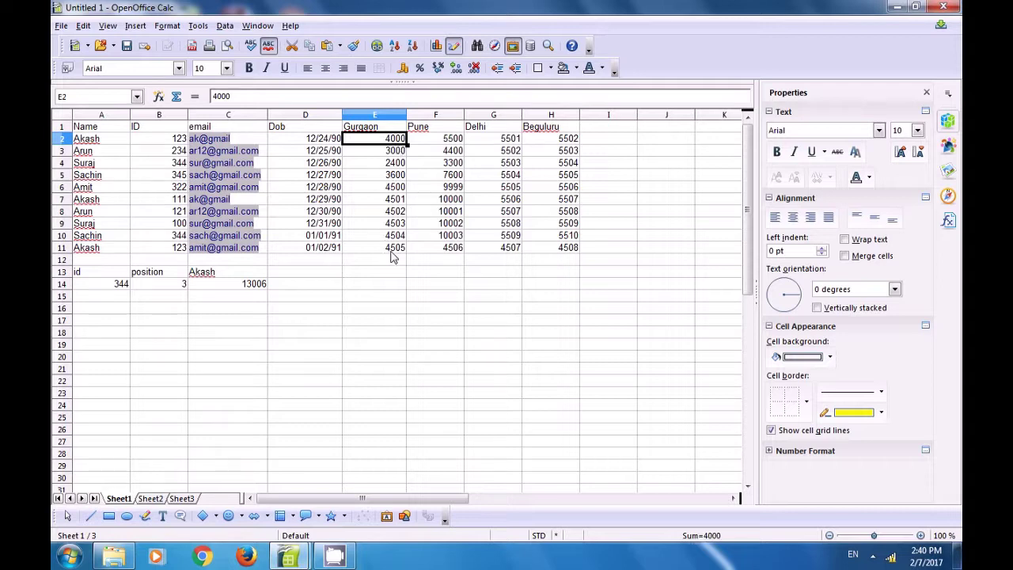
left_click(391, 250)
left_click(380, 202)
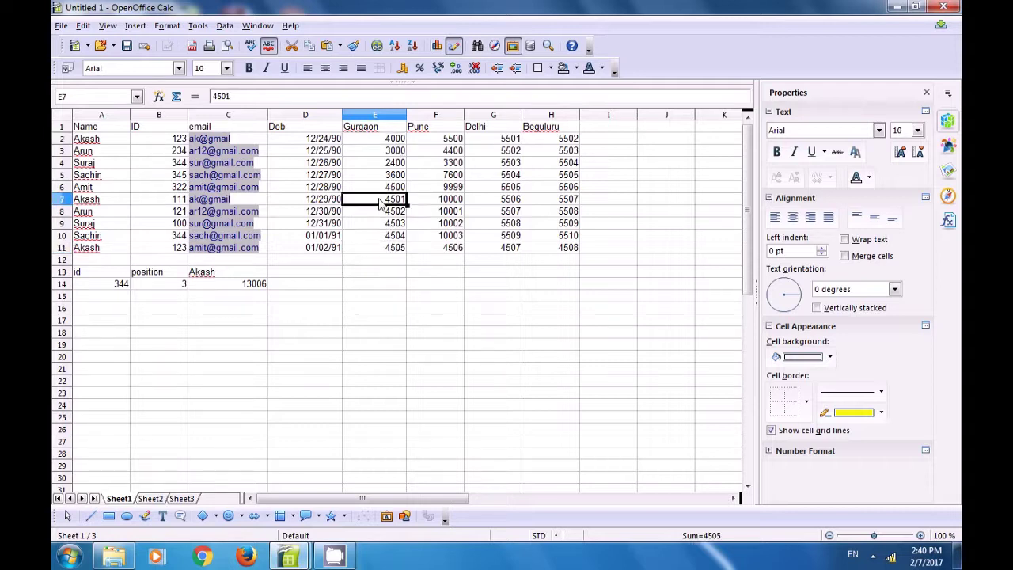
left_click(249, 287)
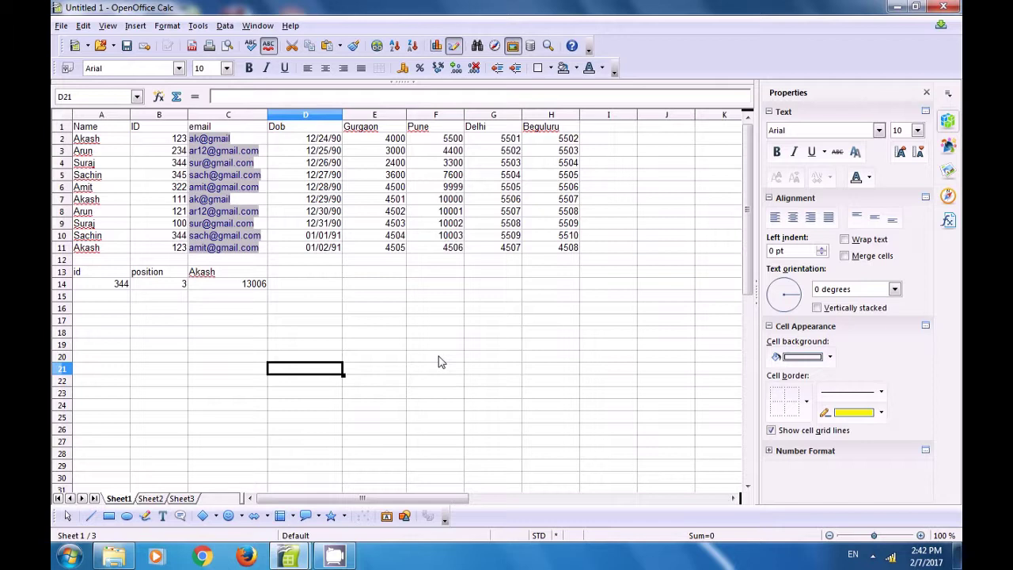
- Enter the person's name from C13 in lowercase in A18 as the averaging criterion
left_click(210, 273)
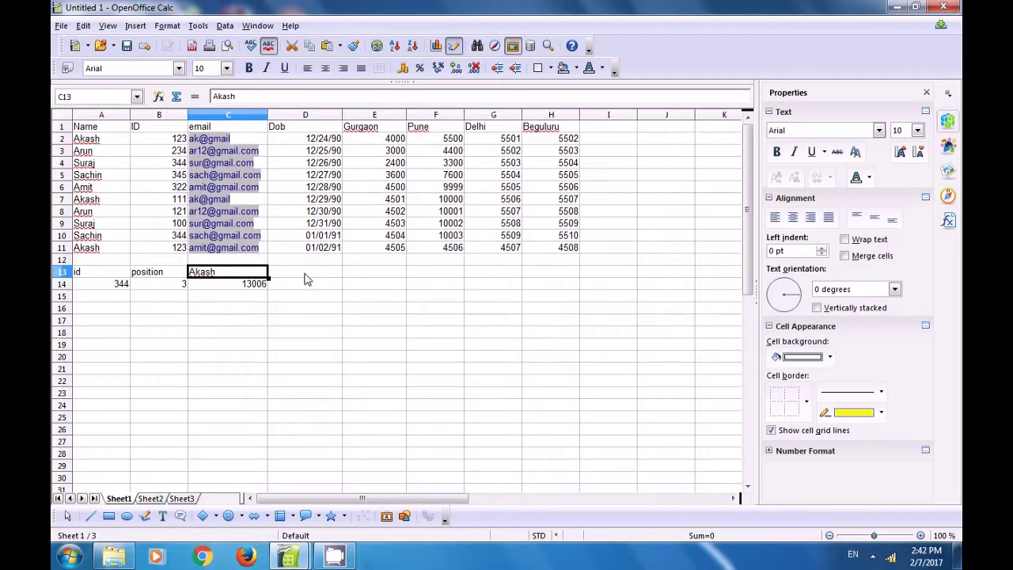
left_click(95, 334)
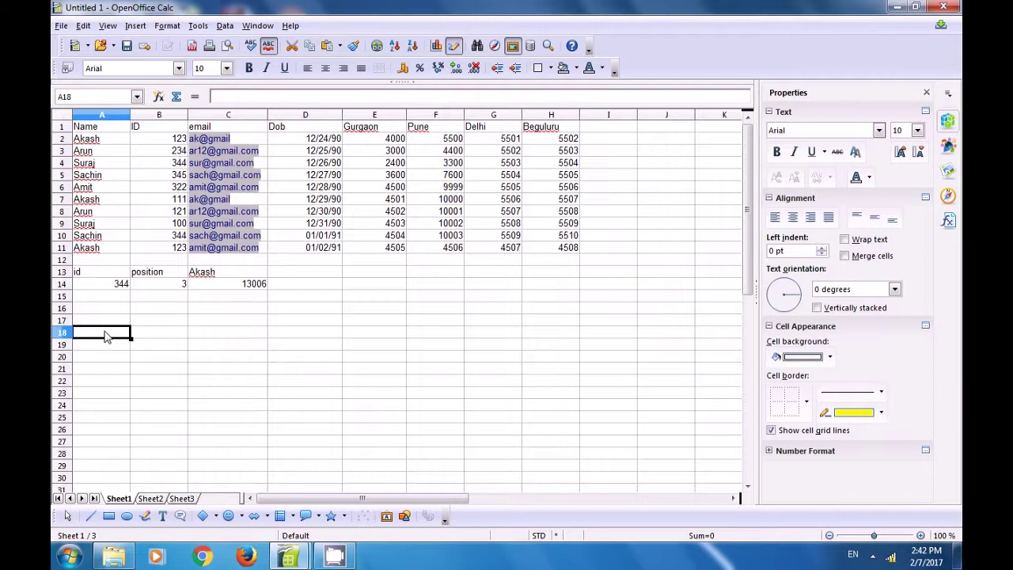
type("akash")
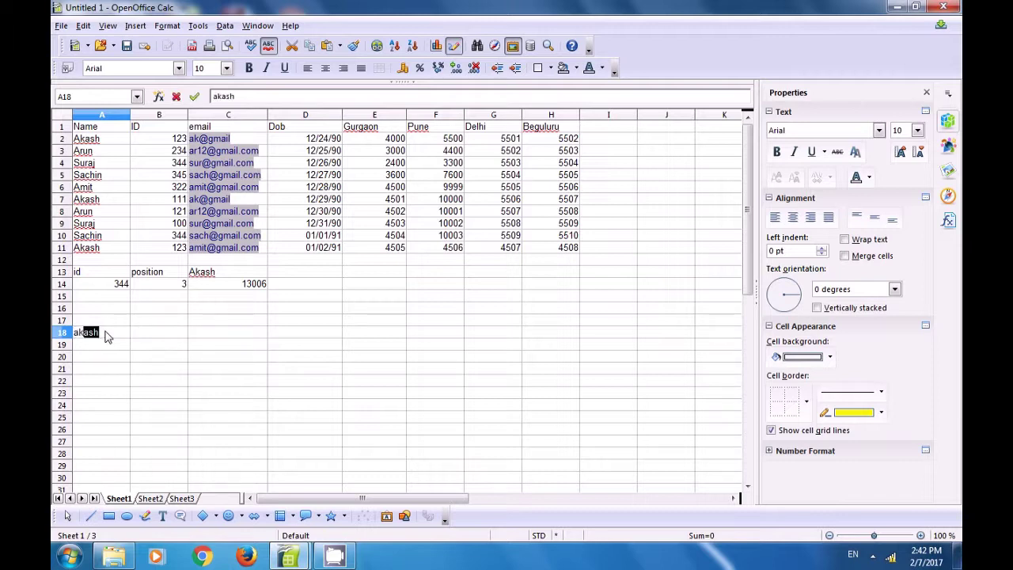
key("Return")
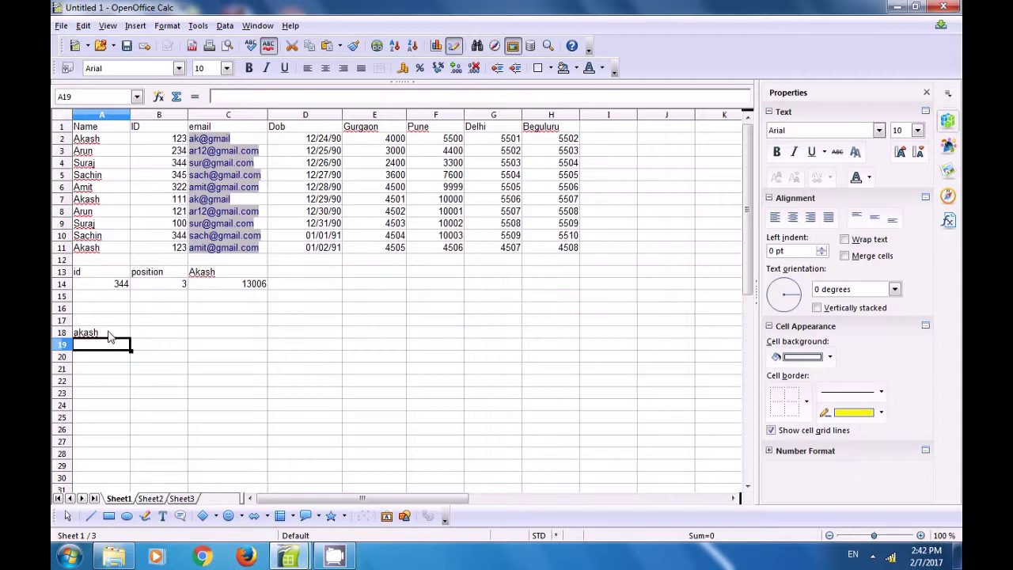
- Enter the label average in B18, beside the criterion name
left_click(138, 338)
type("avre")
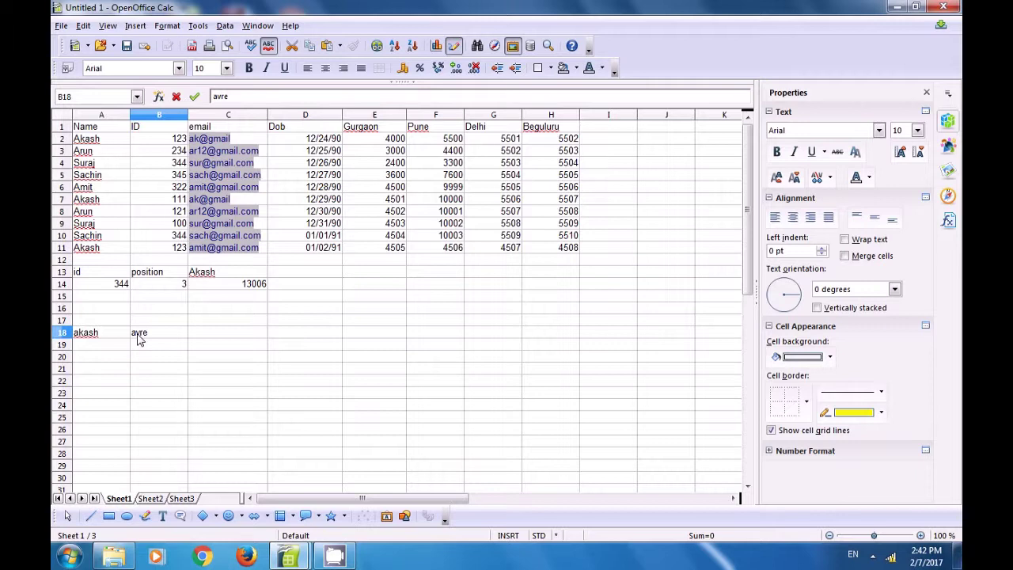
key("BackSpace")
key("BackSpace")
type("erage")
left_click(139, 347)
left_click(91, 338)
left_click(88, 346)
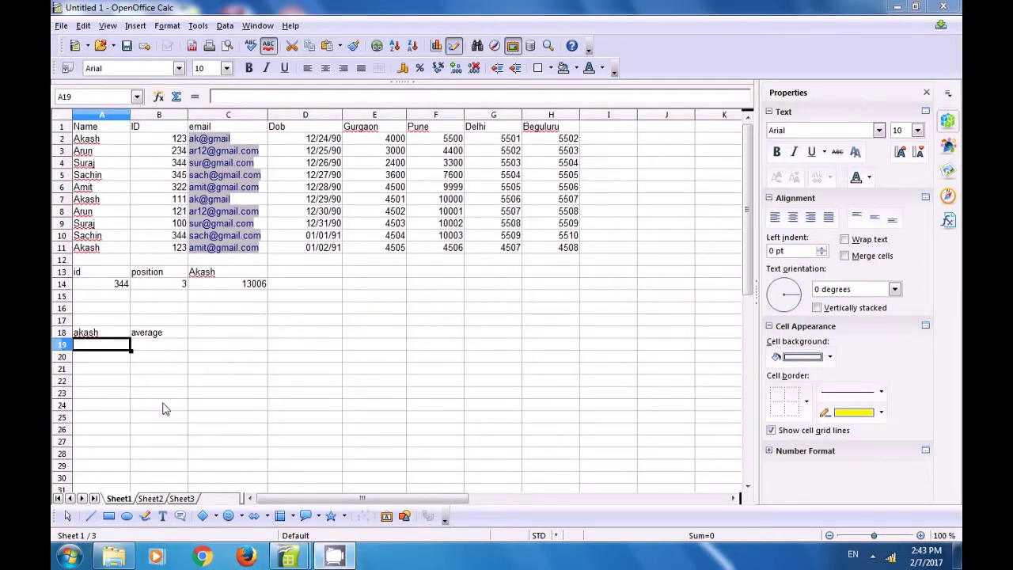
left_click(181, 382)
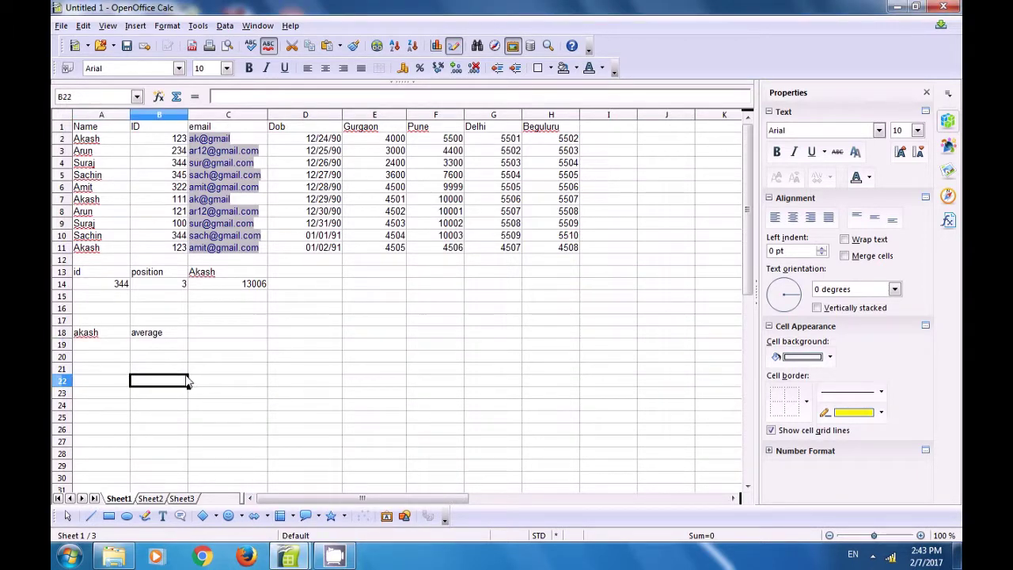
left_click(85, 335)
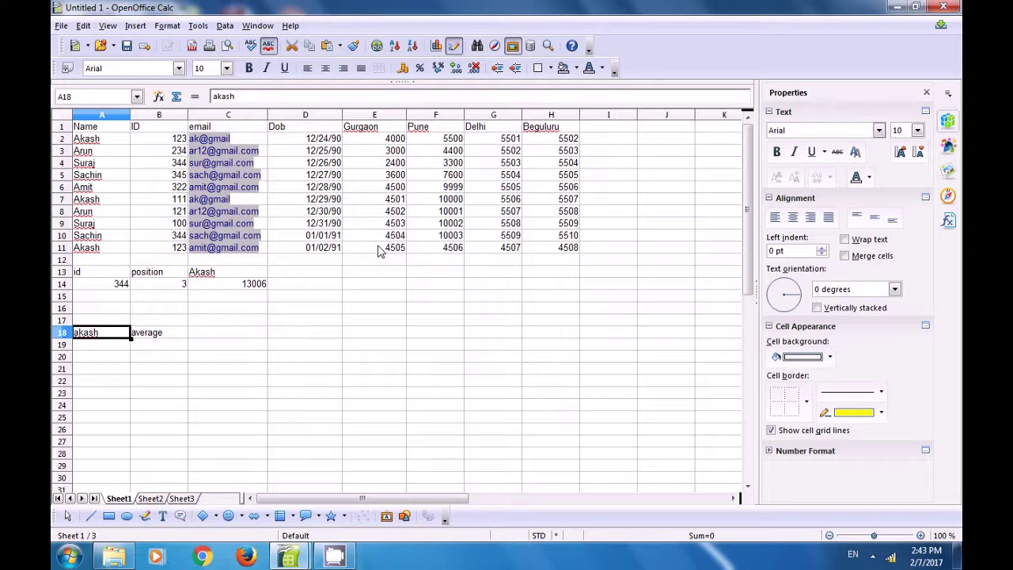
- Enter =AVERAGEIF(A2:A11;A18;E2:E11) in A19 to average the Gurgaon values for the name in A18
left_click(110, 349)
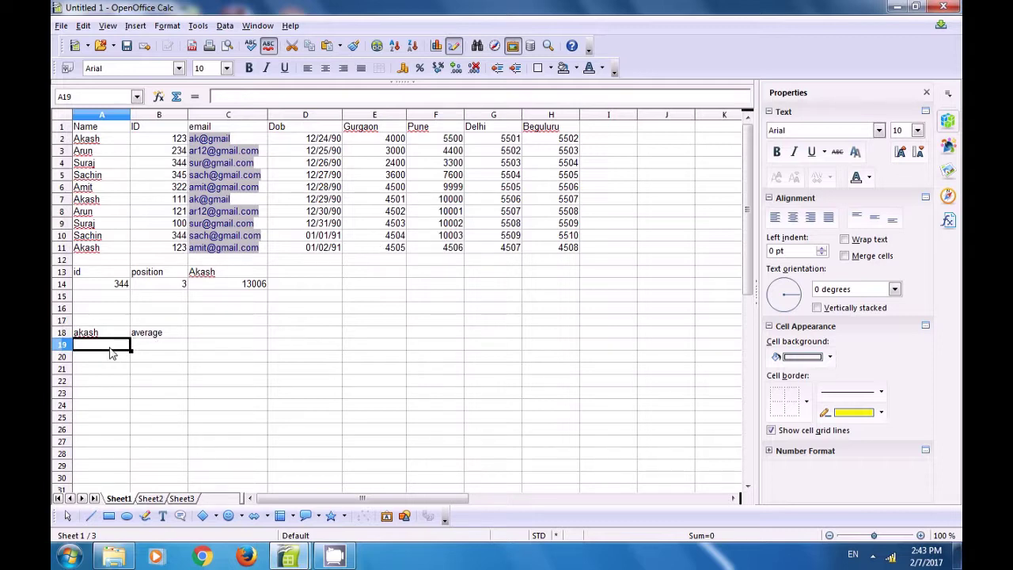
type("=")
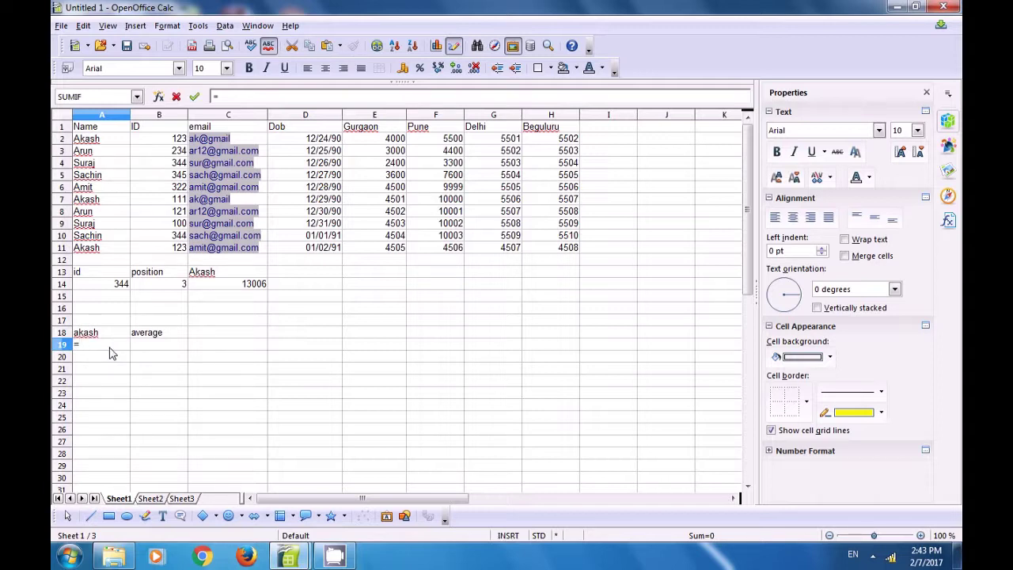
type("avera")
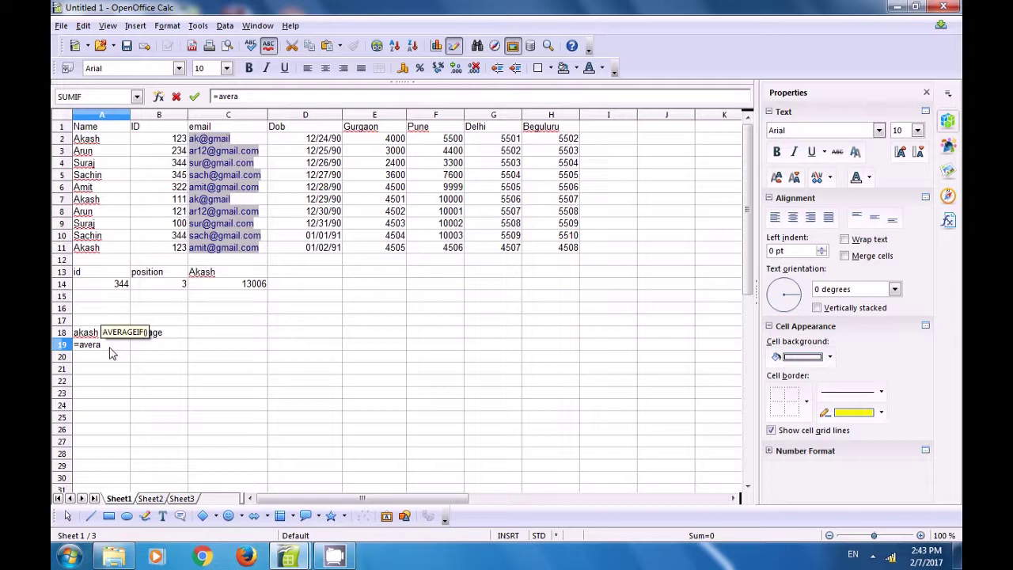
type("geif")
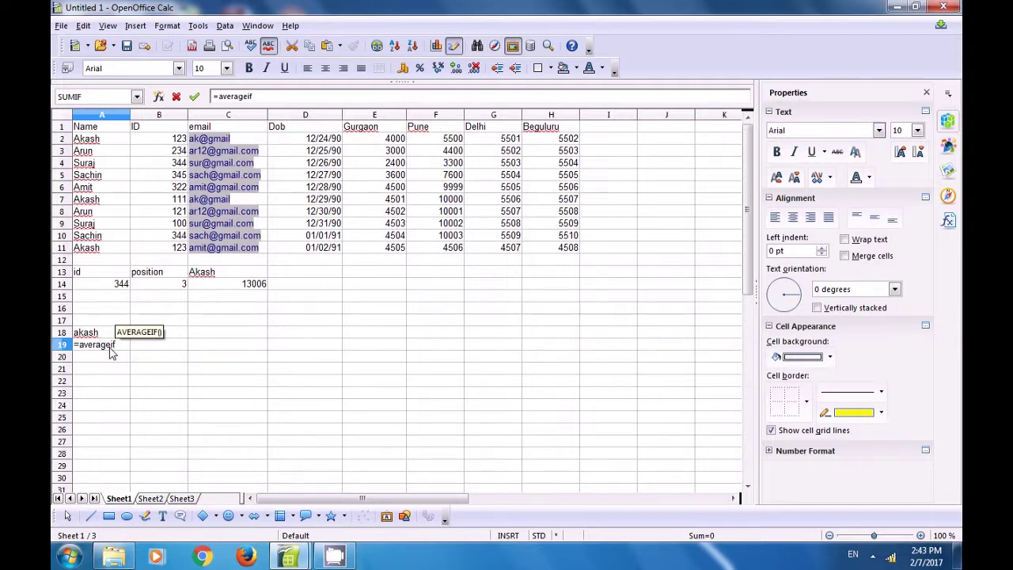
type("(")
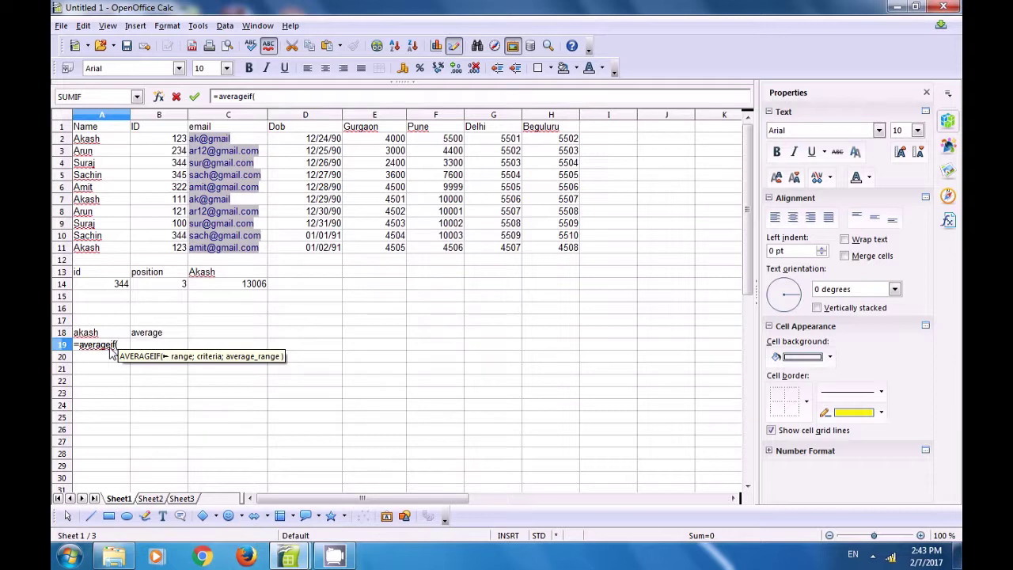
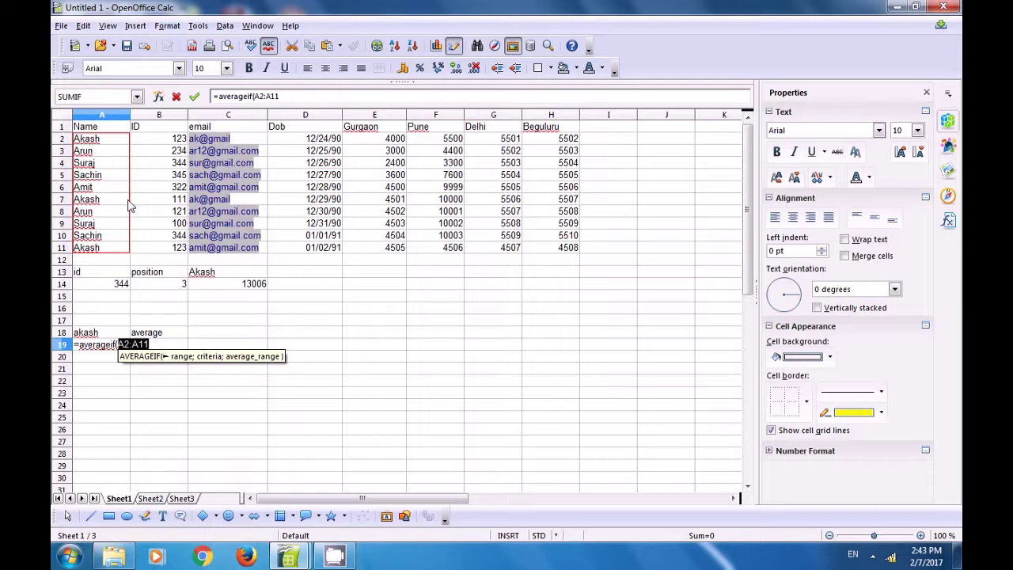
type(";")
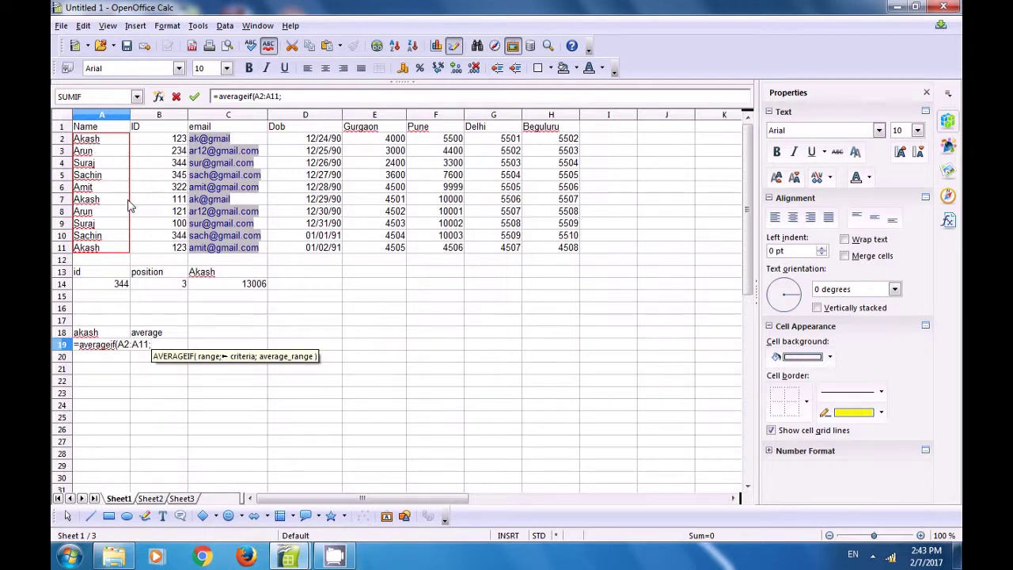
left_click(89, 336)
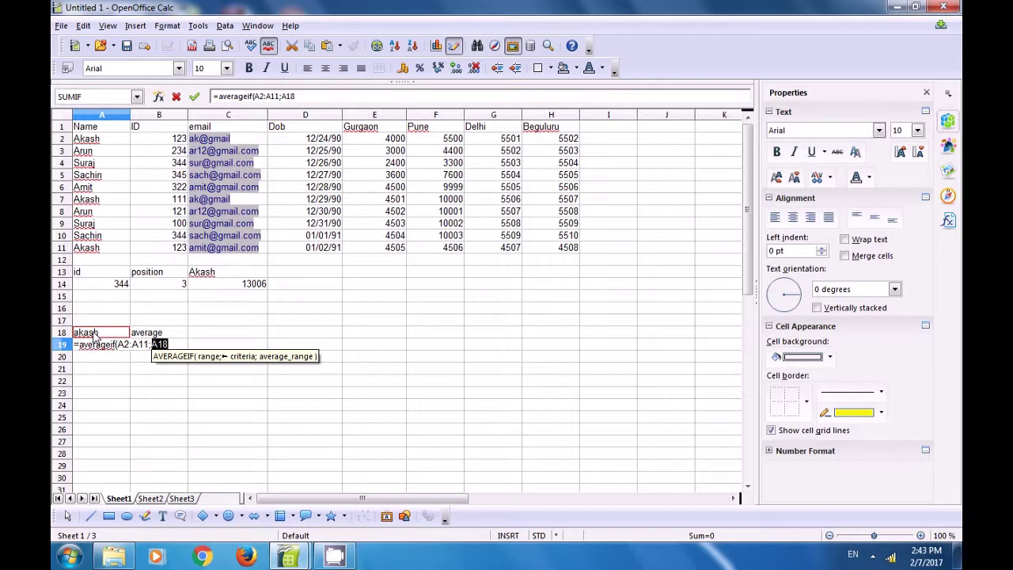
type(";")
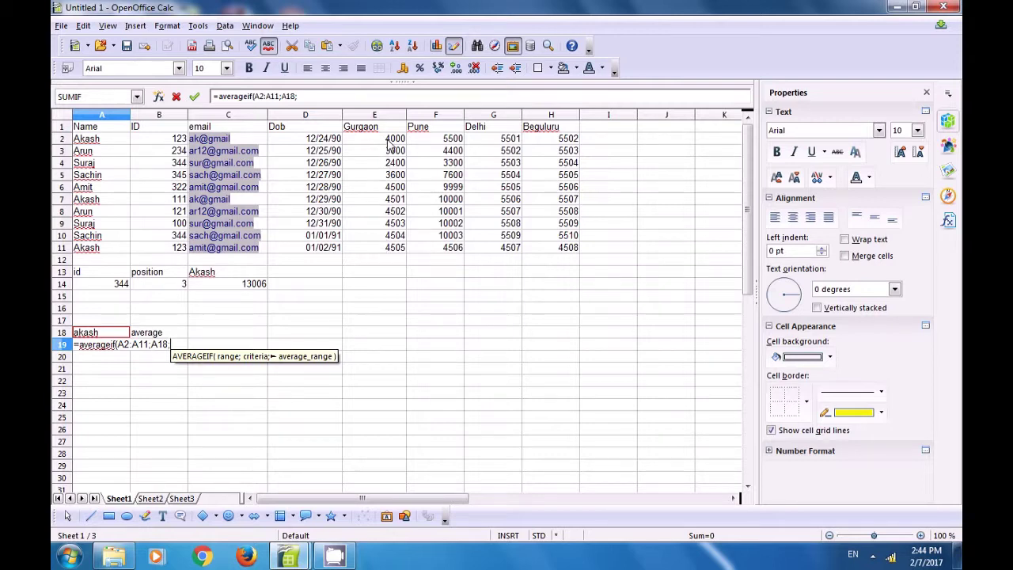
left_click_drag(390, 140, 398, 251)
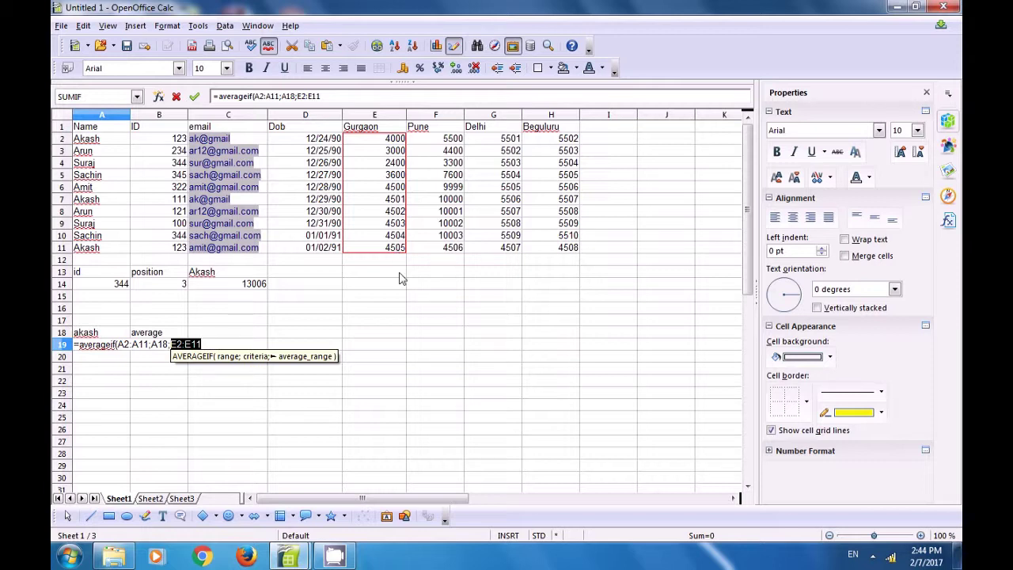
type(")")
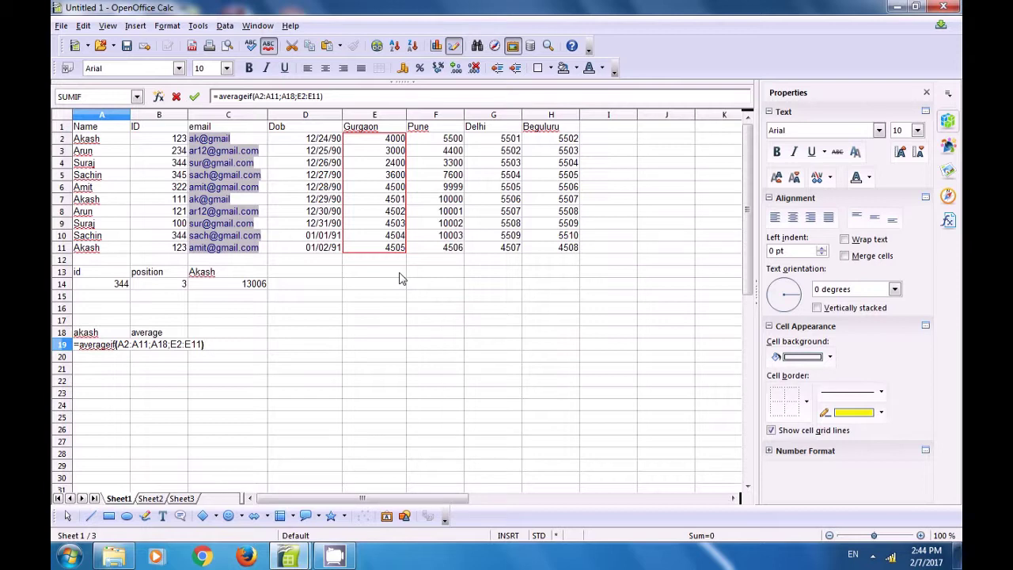
key("Return")
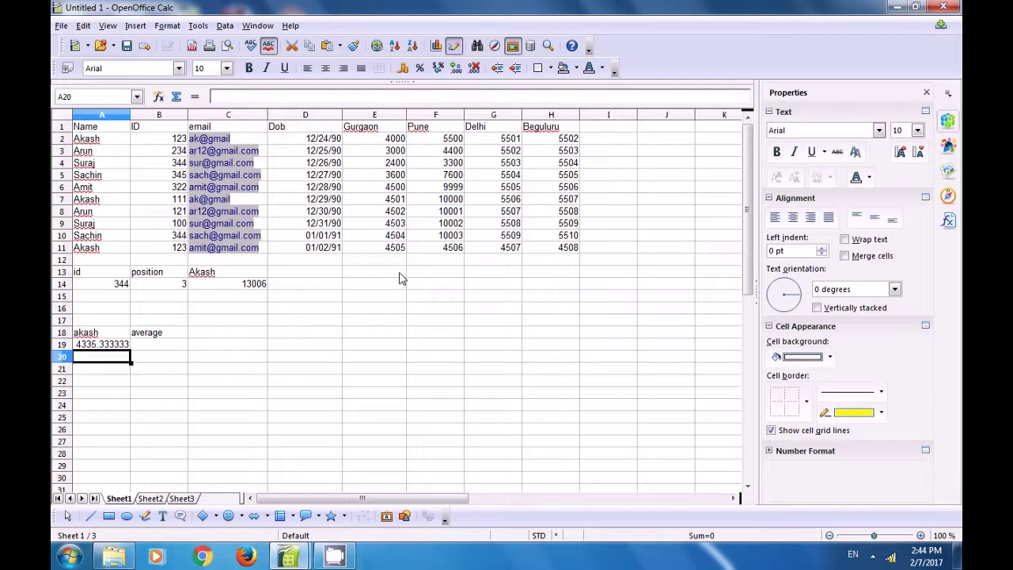
- Compare the AVERAGEIF result in A19 with the matching Gurgaon values in E2, E7 and E11
left_click(394, 141)
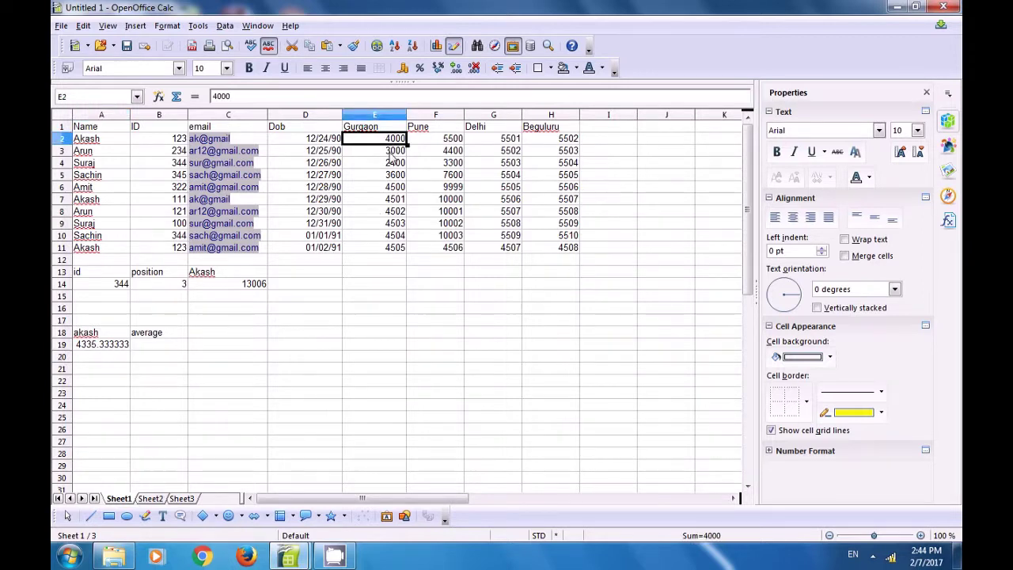
left_click(395, 250)
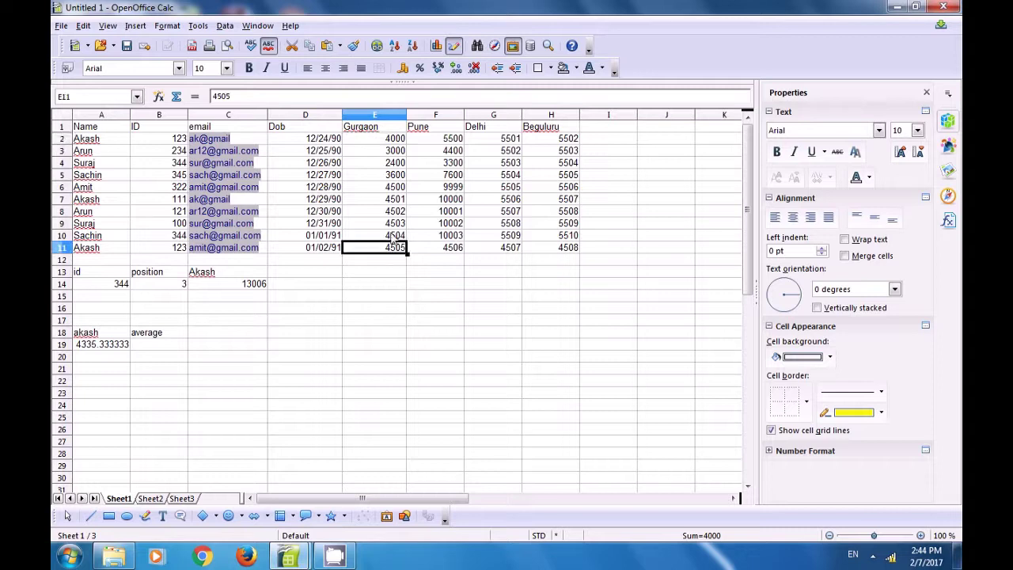
left_click(386, 203)
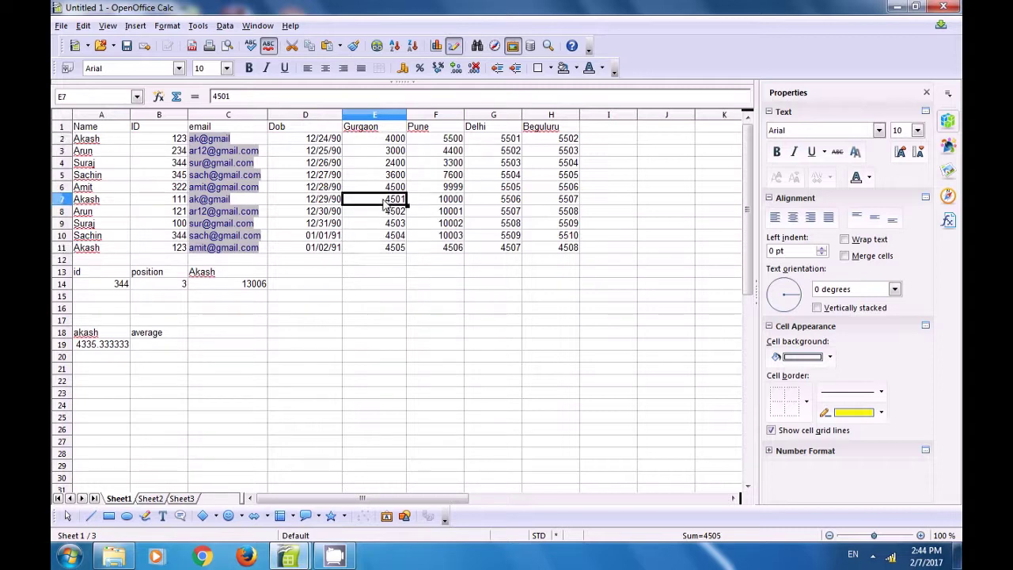
left_click(109, 349)
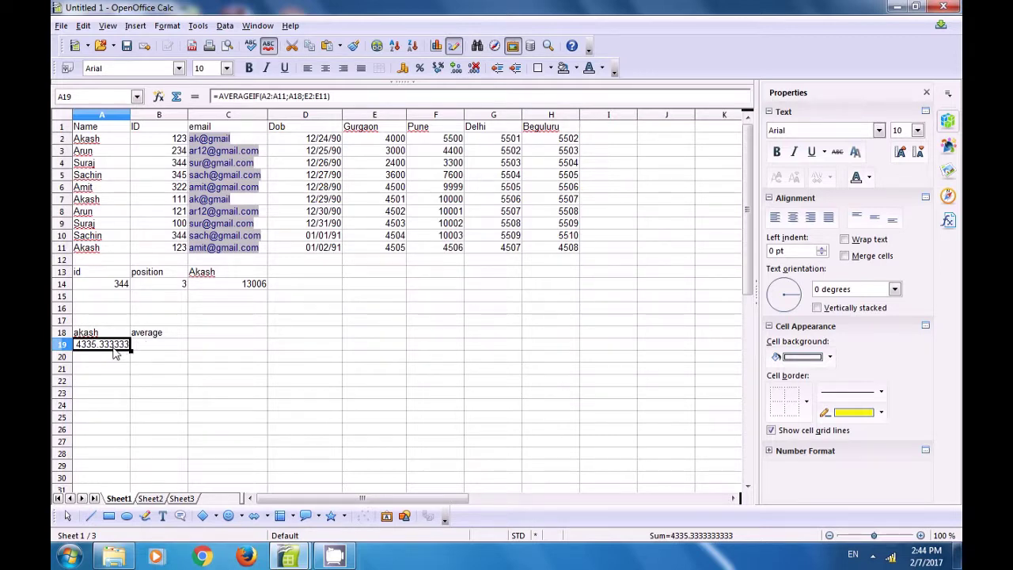
left_click(142, 354)
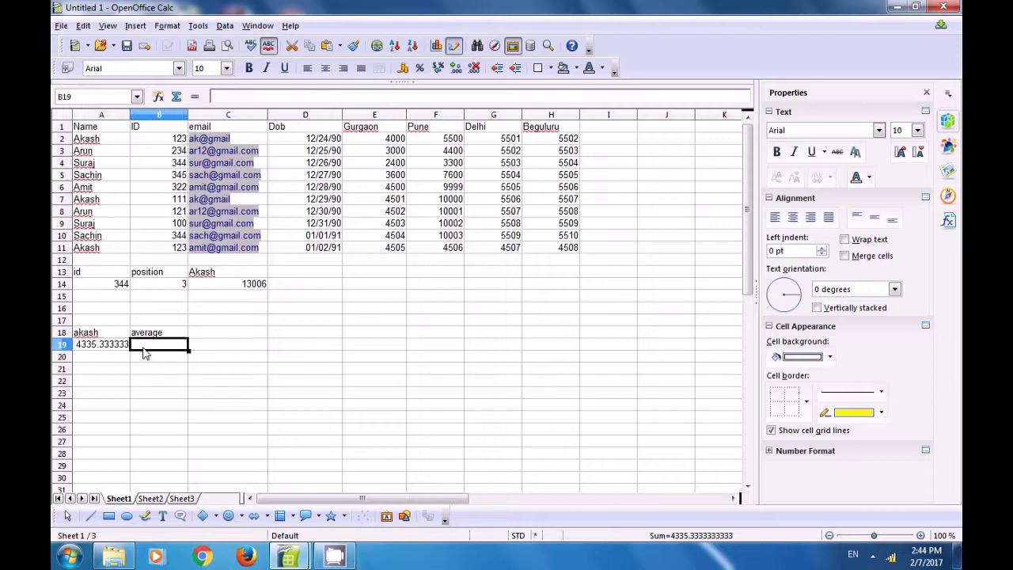
left_click(609, 130)
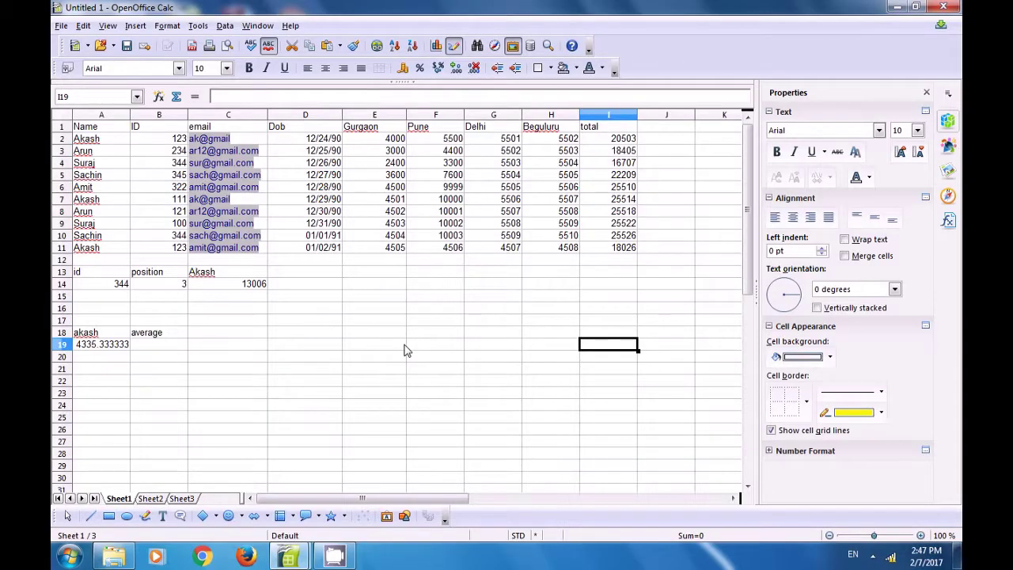
left_click(403, 346)
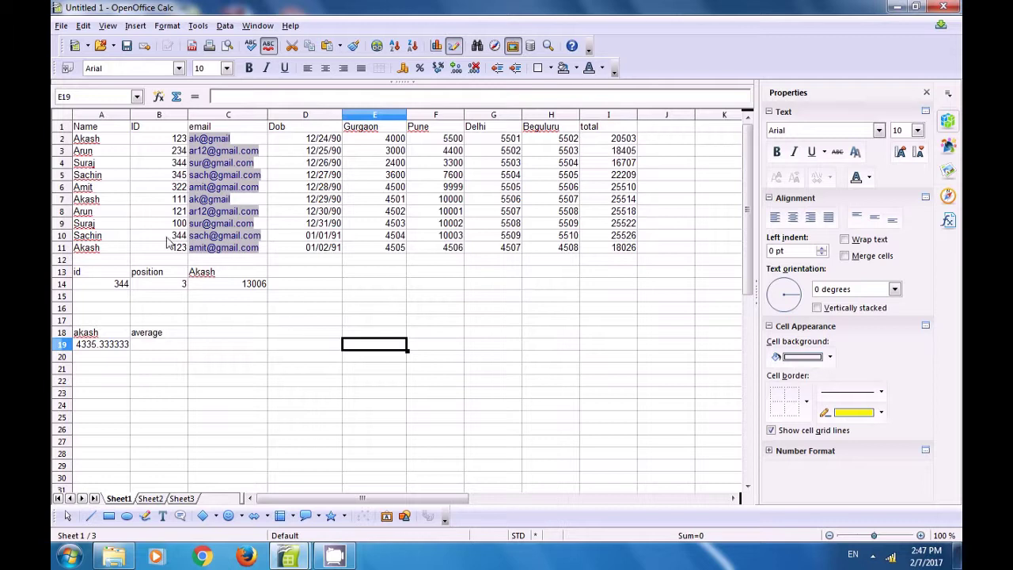
- Copy the five different names in A2:A6 into C19:C23
left_click_drag(88, 143, 93, 188)
key("ctrl+c")
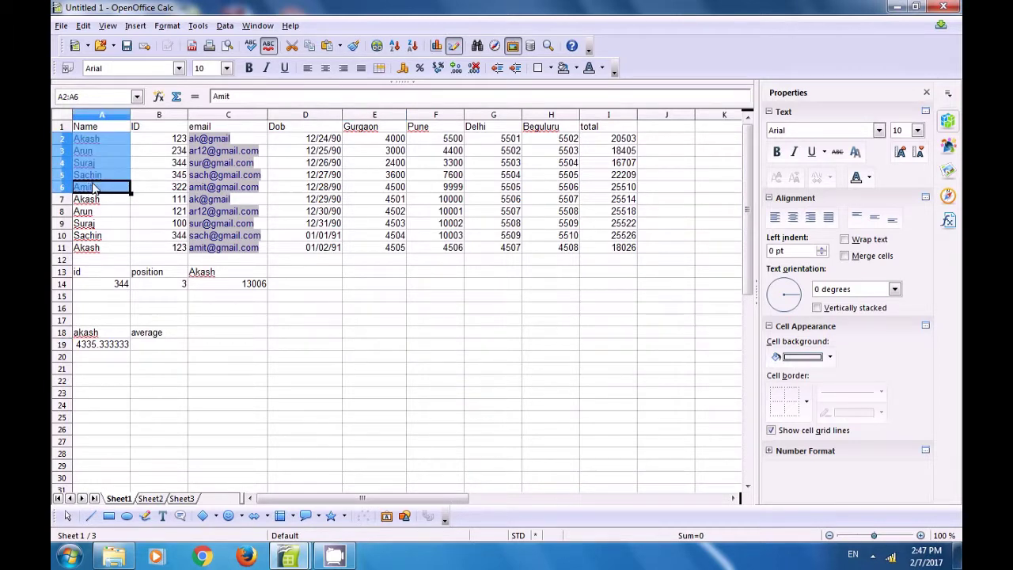
left_click(222, 345)
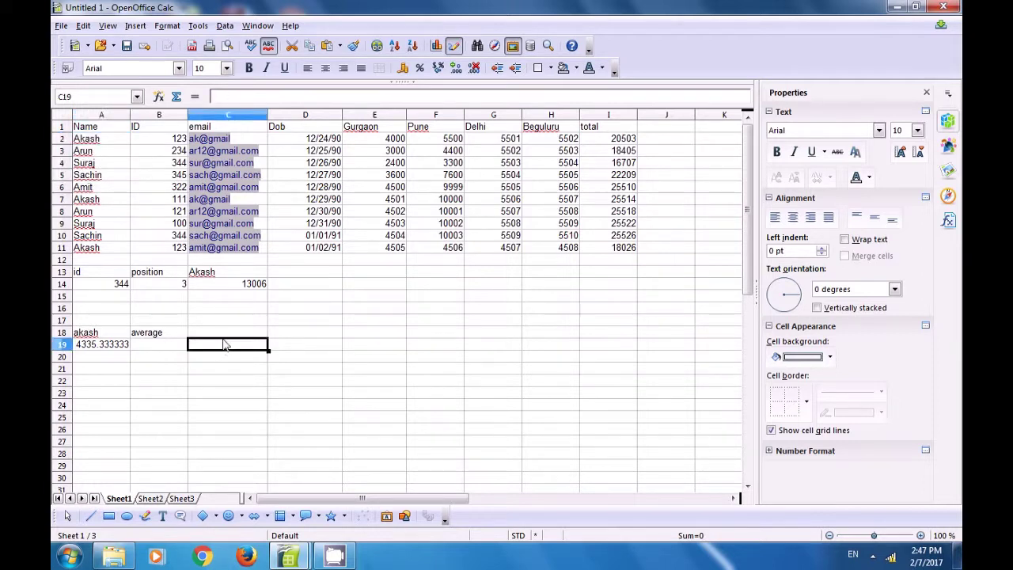
key("ctrl+v")
left_click(228, 428)
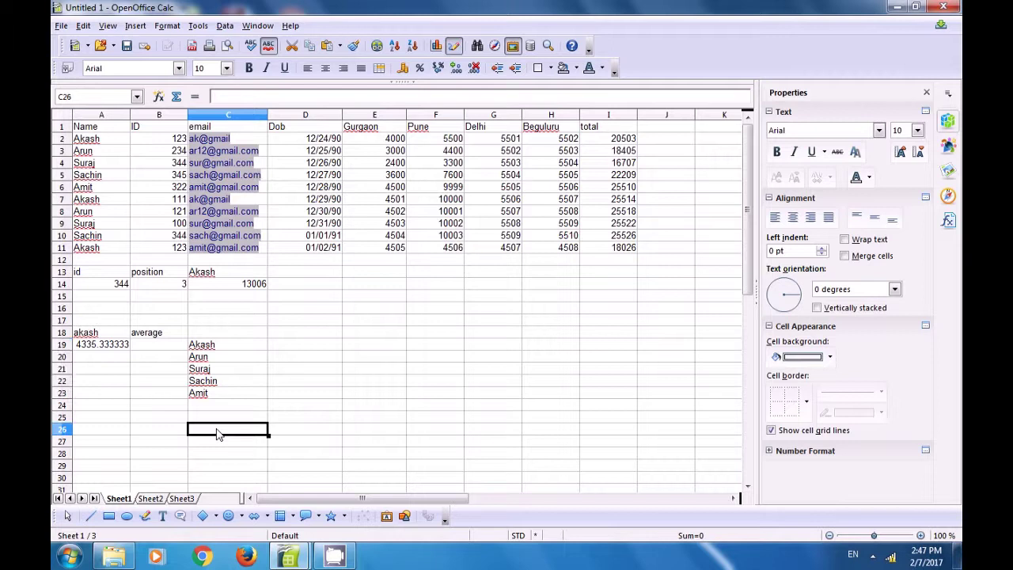
- Enter the heading countif in D18, above the column beside the copied names
left_click(215, 347)
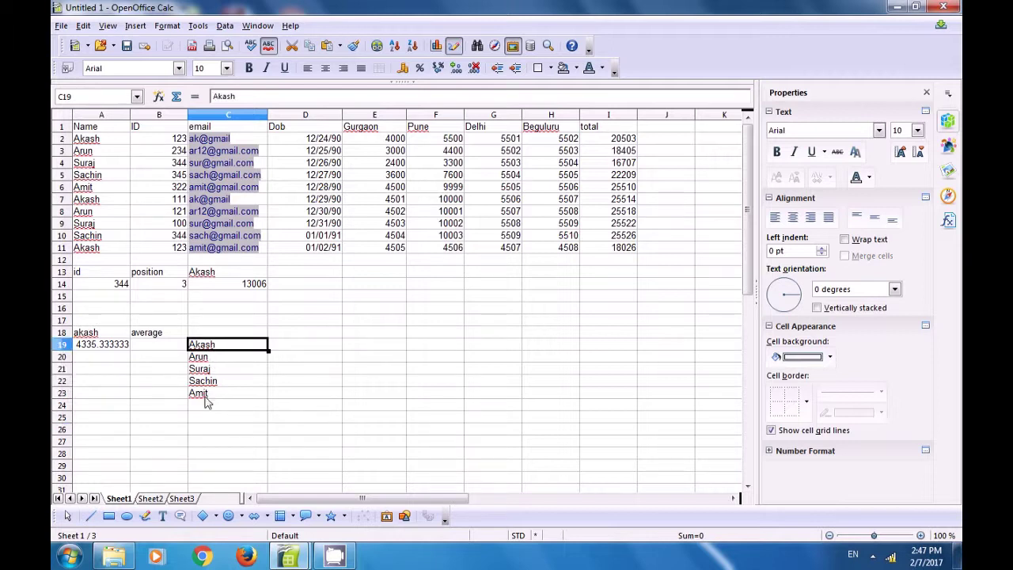
left_click(294, 335)
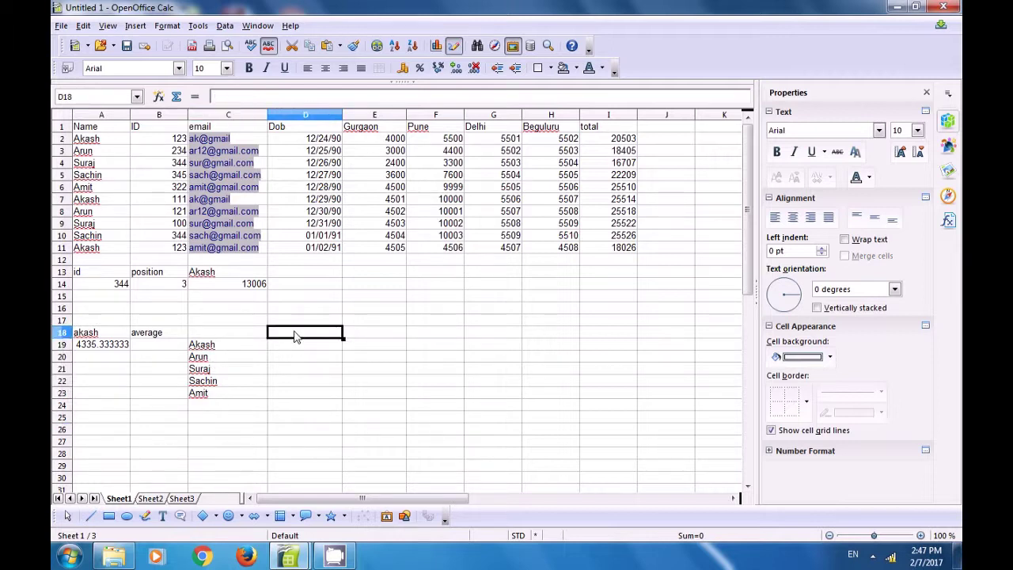
type("count")
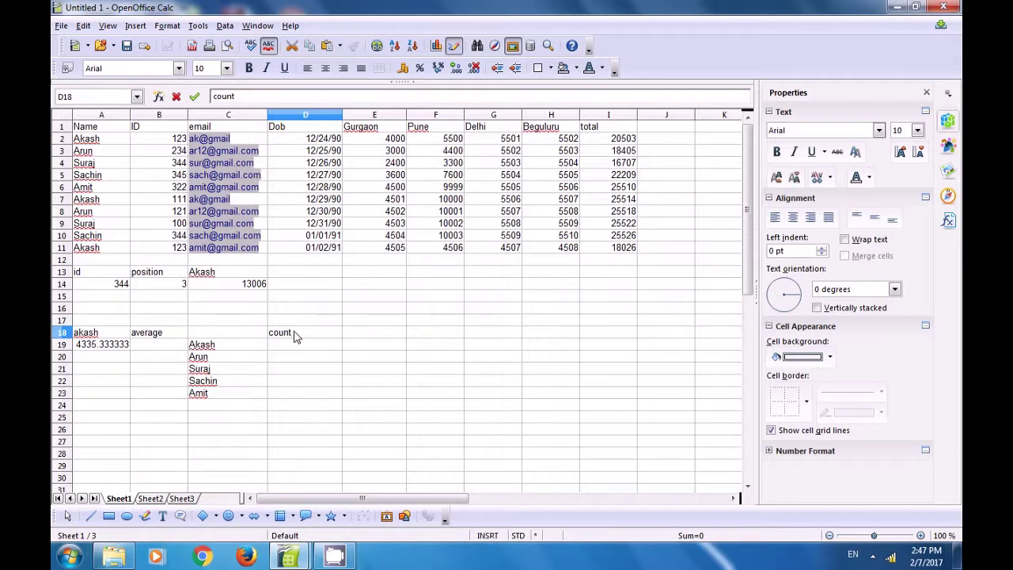
type("if")
key("Return")
- Enter =COUNTIF(A2:A11;C19) in D19 to count how often the name in C19 occurs in the Name column
left_click(201, 349)
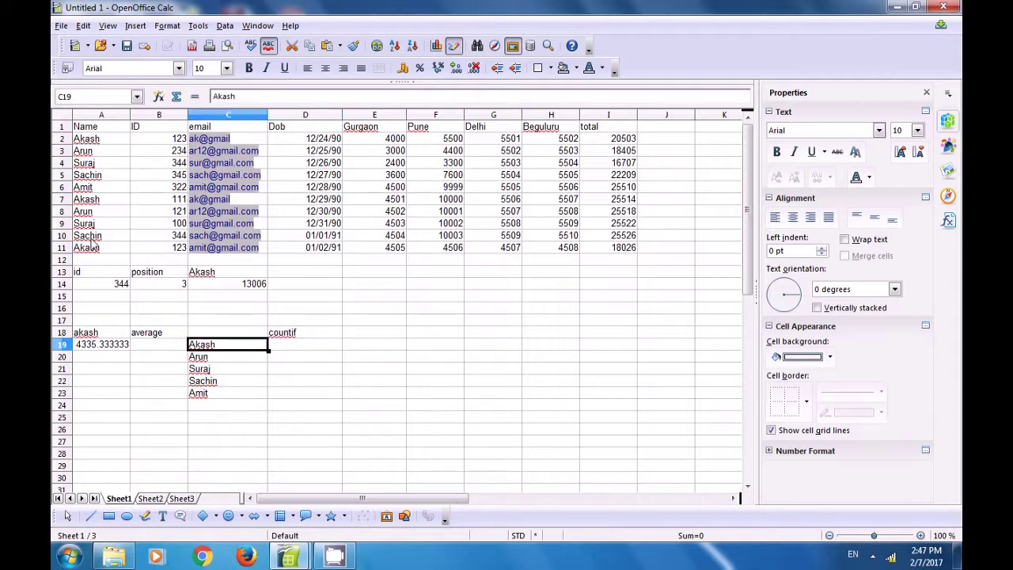
left_click(293, 350)
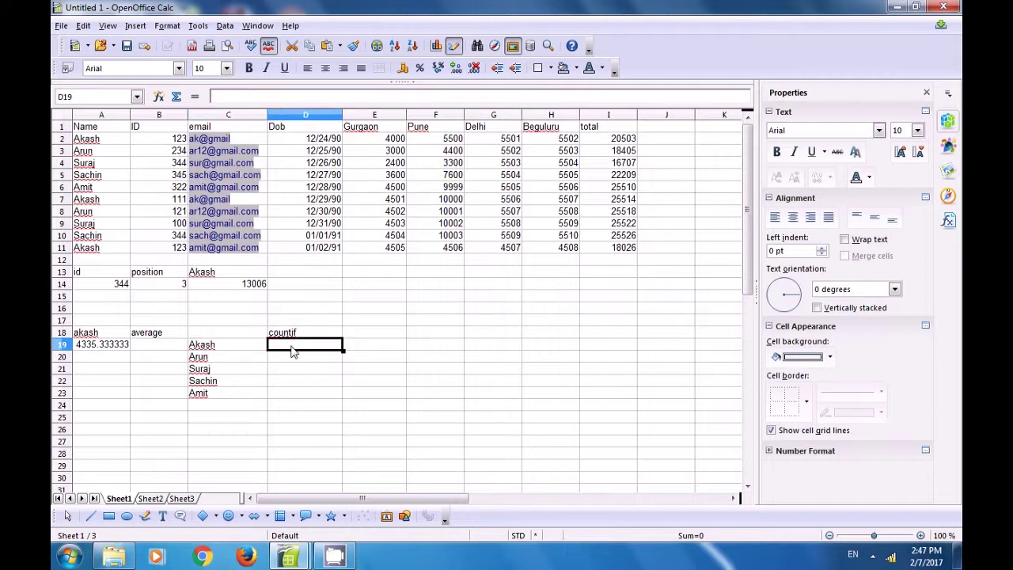
type("=cou")
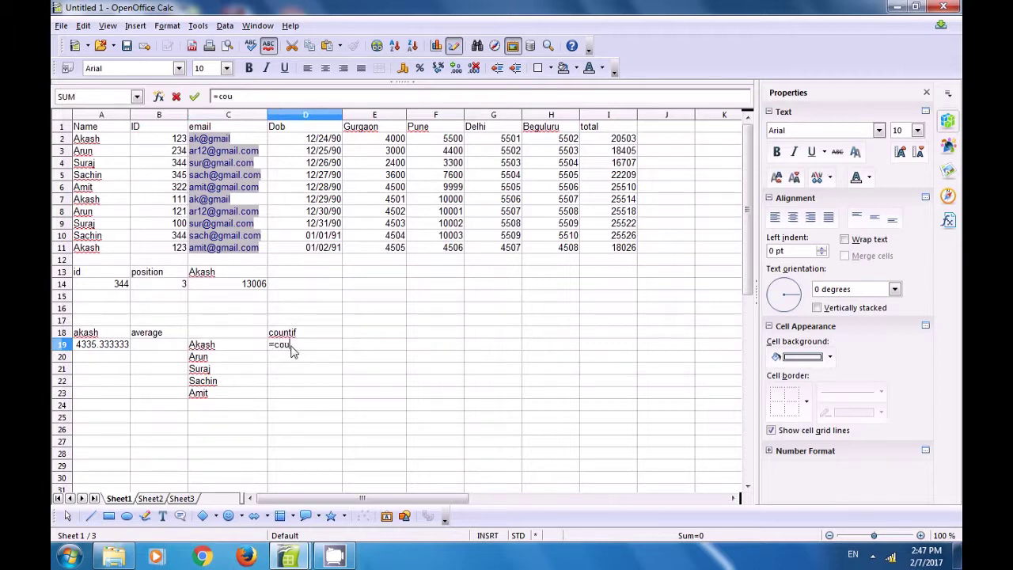
type("ntif(")
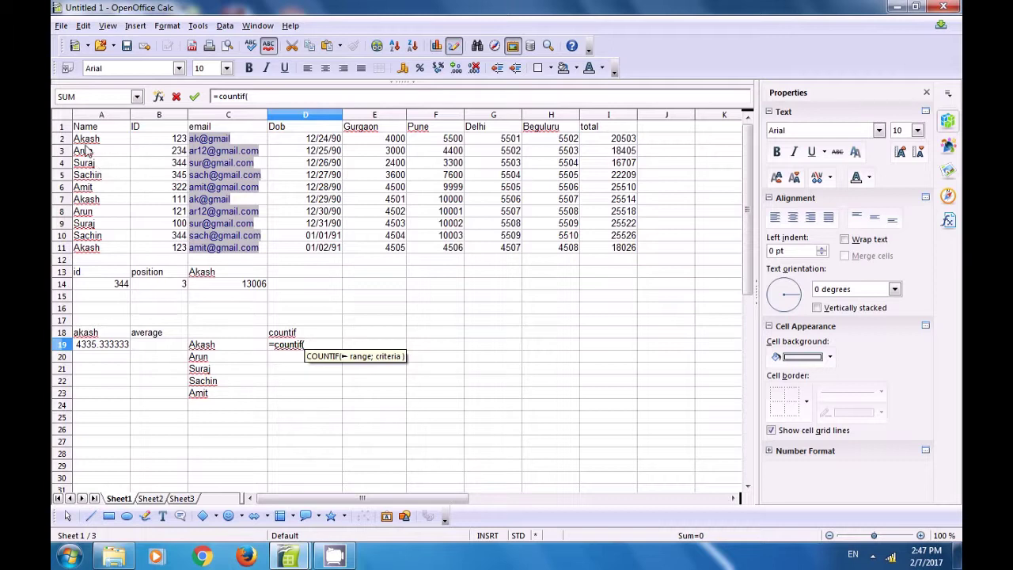
left_click_drag(87, 141, 94, 249)
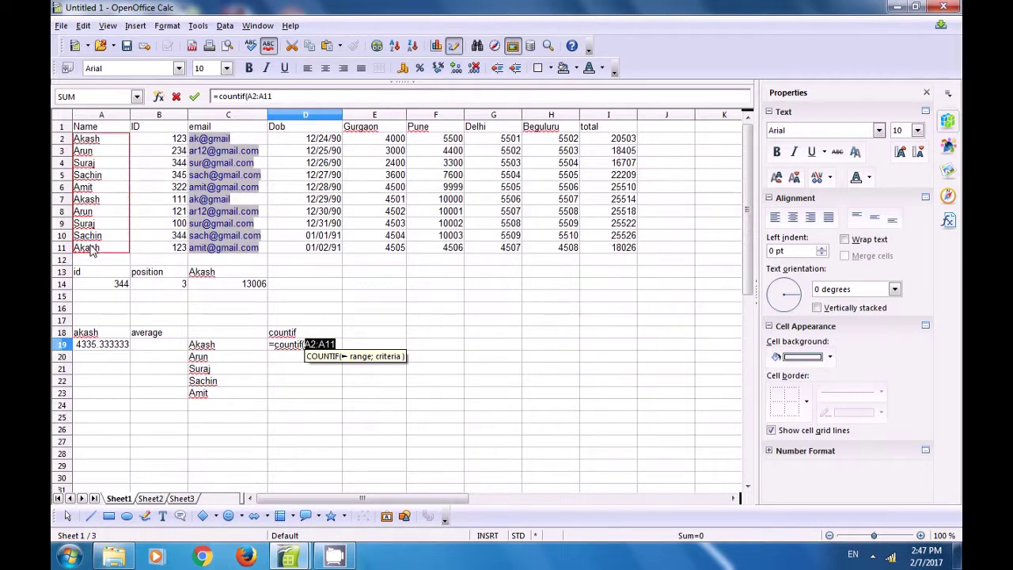
type(";")
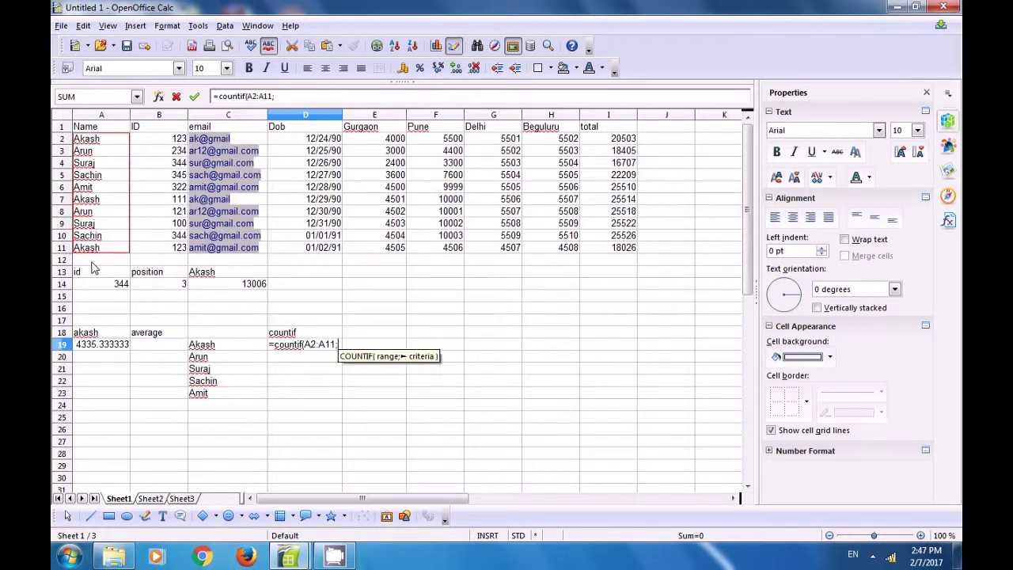
left_click(213, 348)
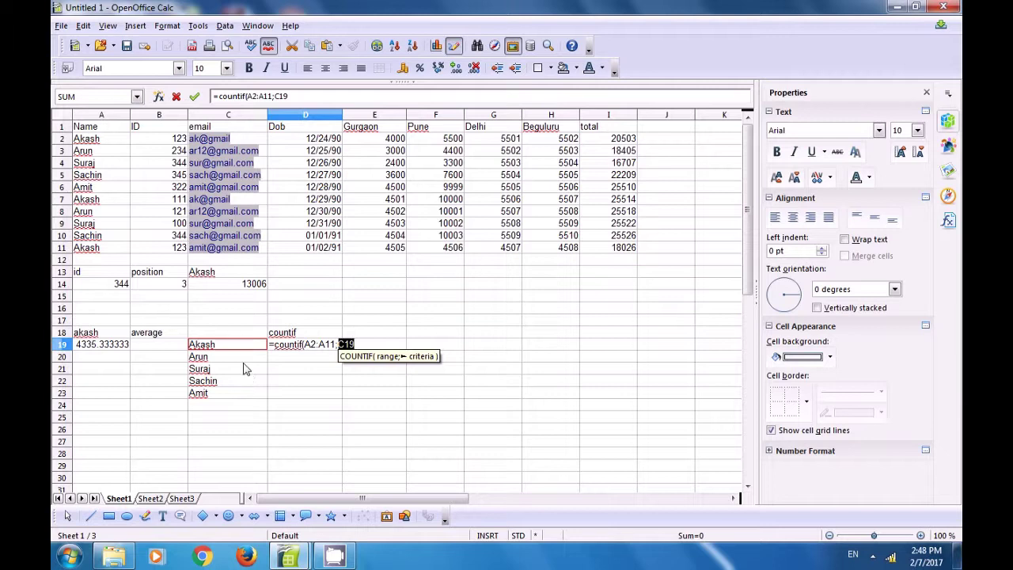
type(")")
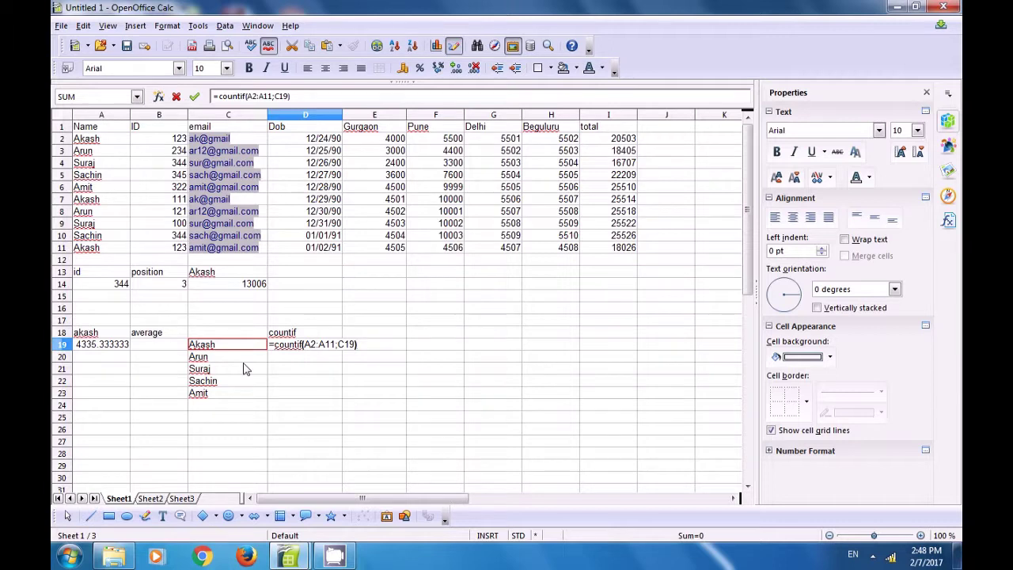
key("Return")
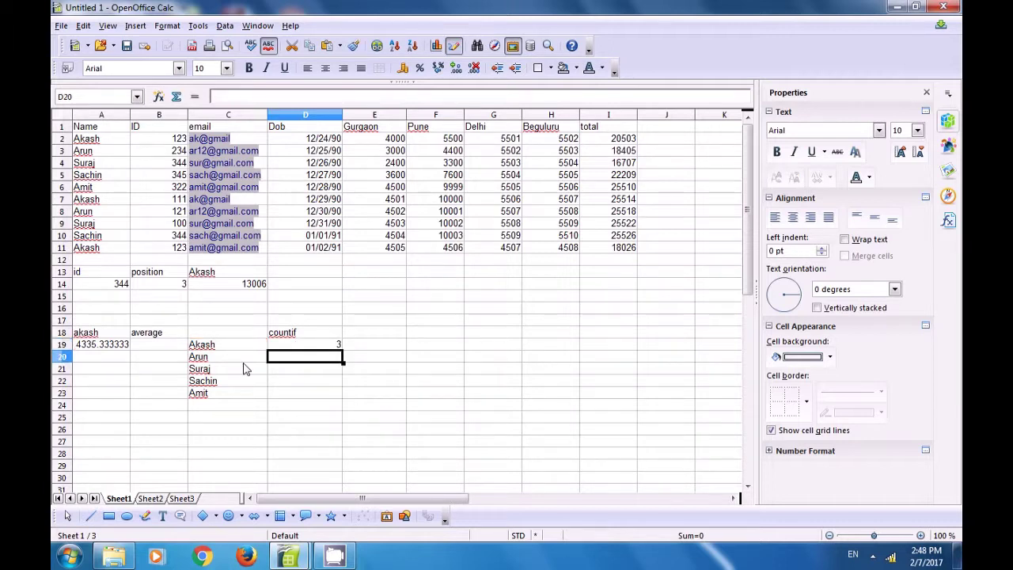
- Compare the COUNTIF result in D19 with the matching names in A2, A7 and A11
left_click(207, 346)
left_click(334, 346)
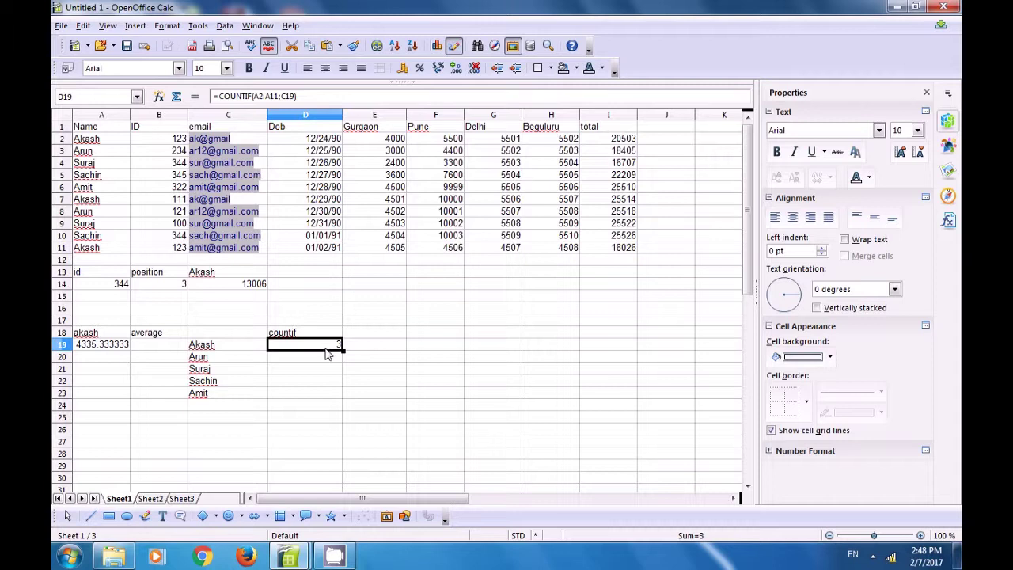
left_click(95, 141)
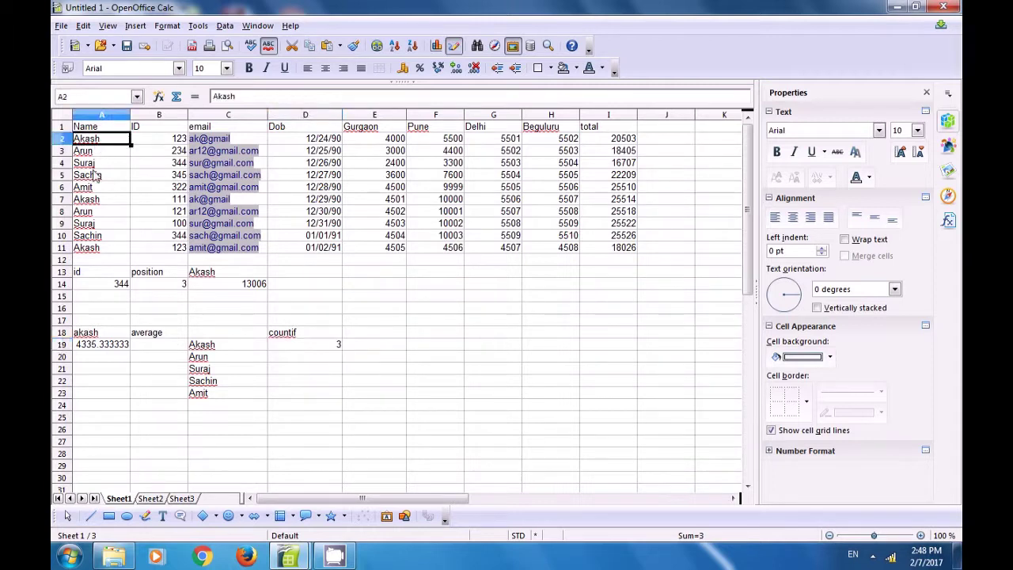
left_click(91, 199)
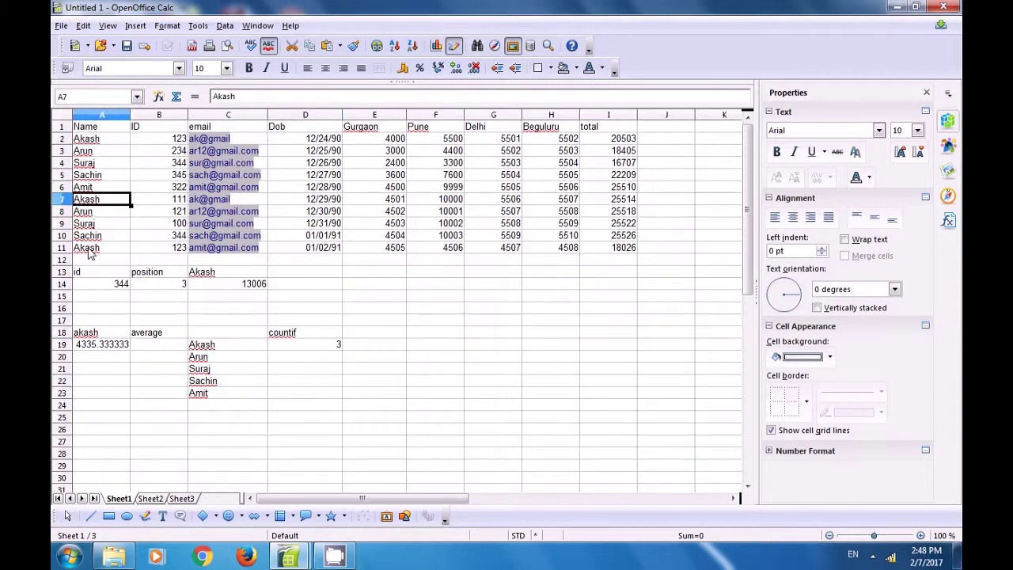
left_click(89, 252)
- Fill the COUNTIF formula from D19 down through D23 for the remaining copied names
left_click(305, 348)
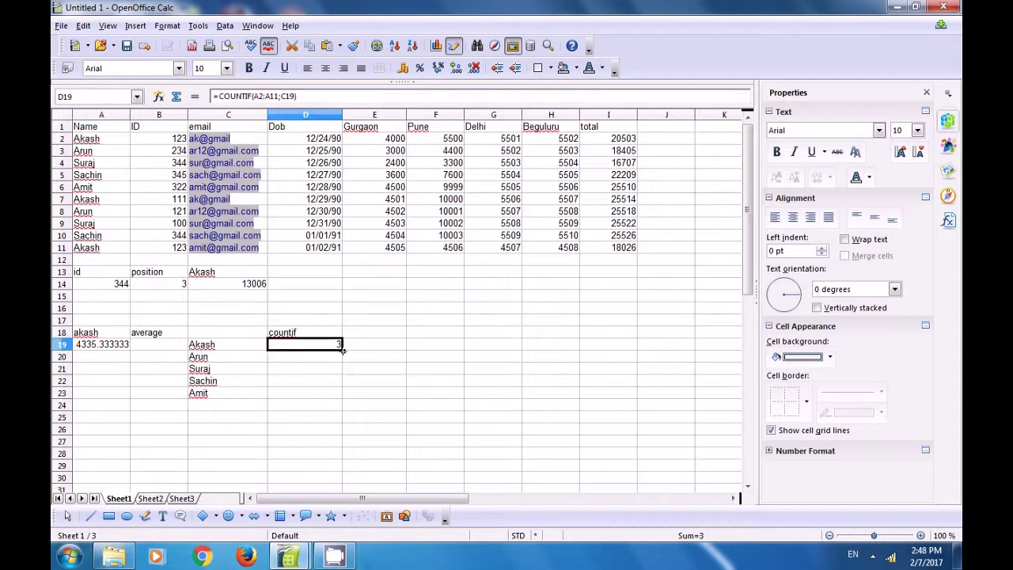
left_click_drag(341, 350, 342, 398)
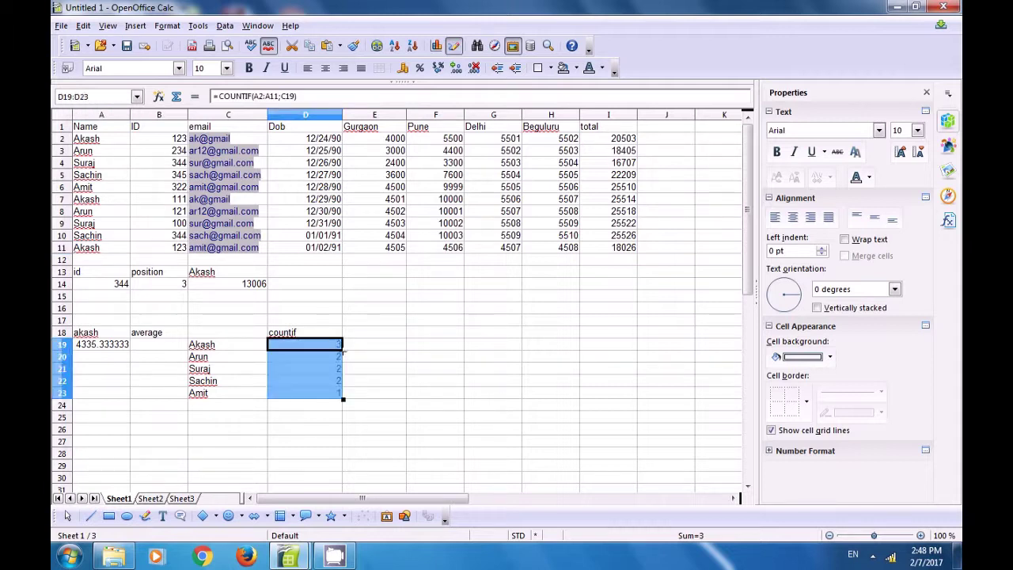
left_click(282, 418)
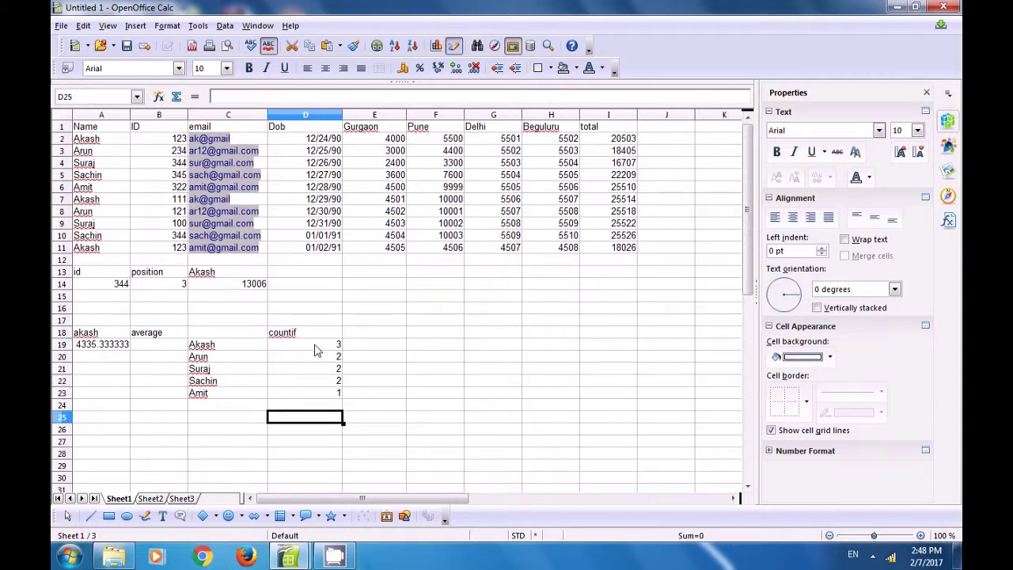
- Start an AVERAGEIFS formula in E18 with the total column values I2:I11 as the average range
left_click(366, 393)
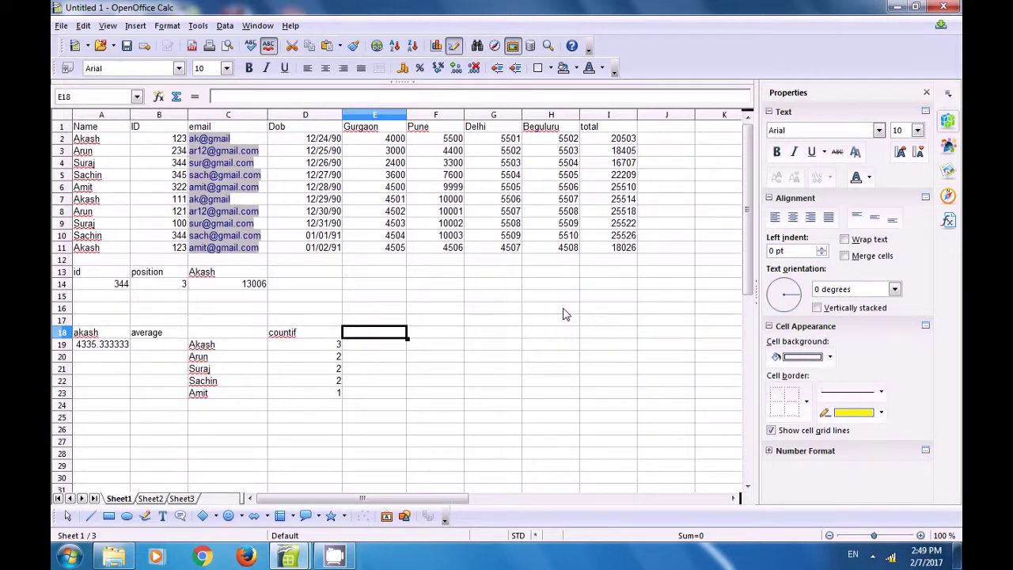
type("=")
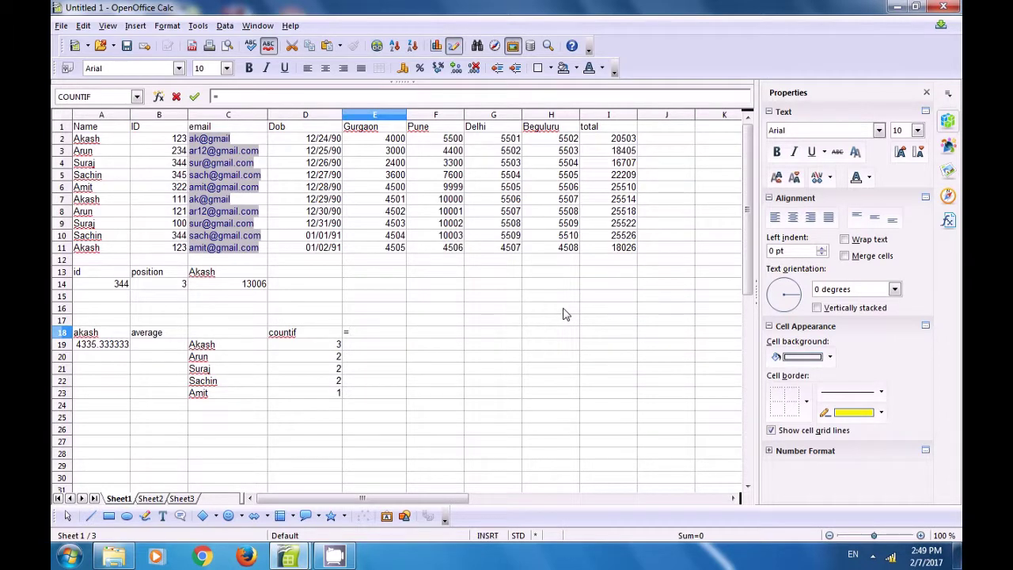
type("avera")
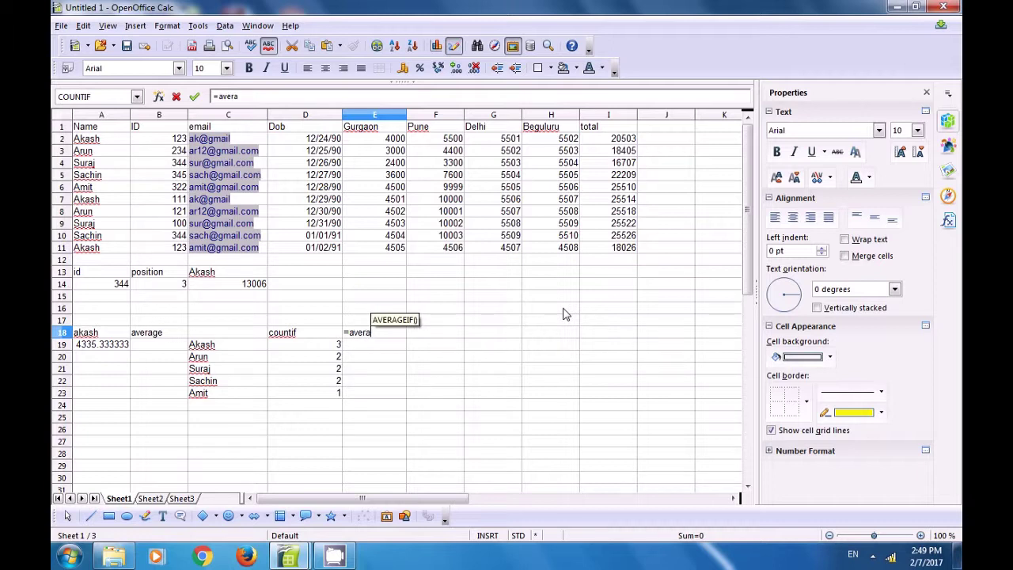
type("gei")
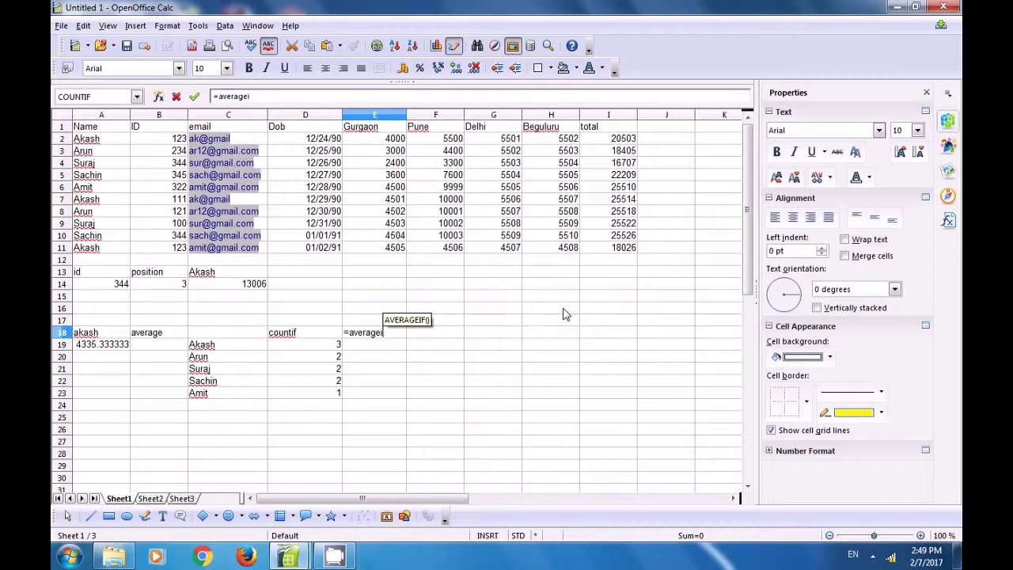
type("fs")
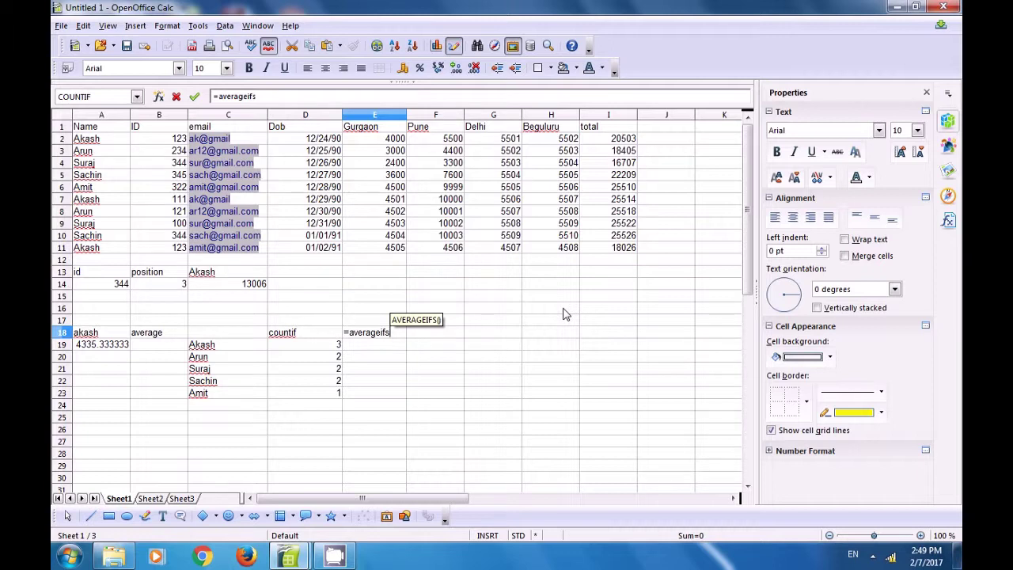
type("(")
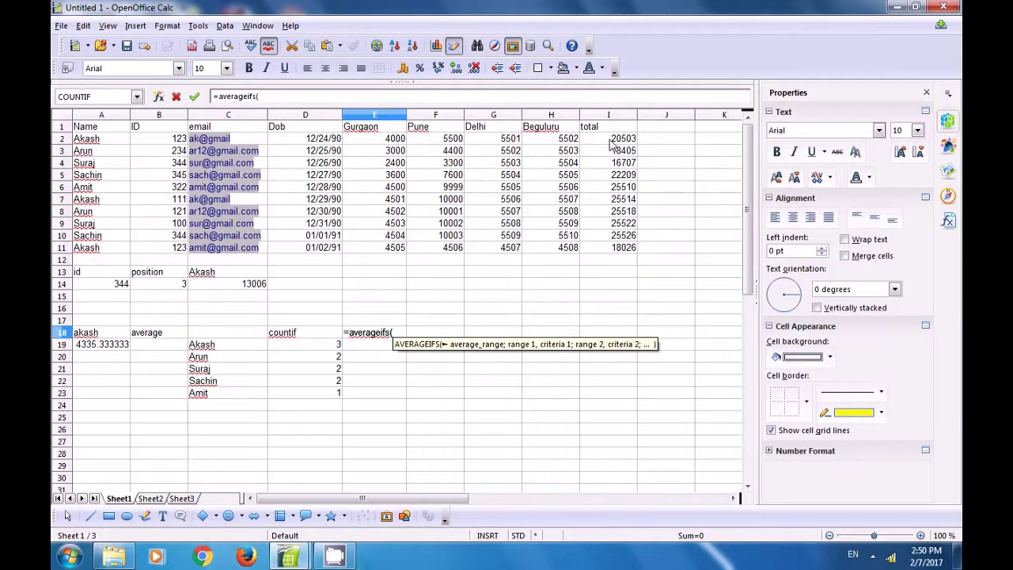
left_click_drag(616, 141, 624, 248)
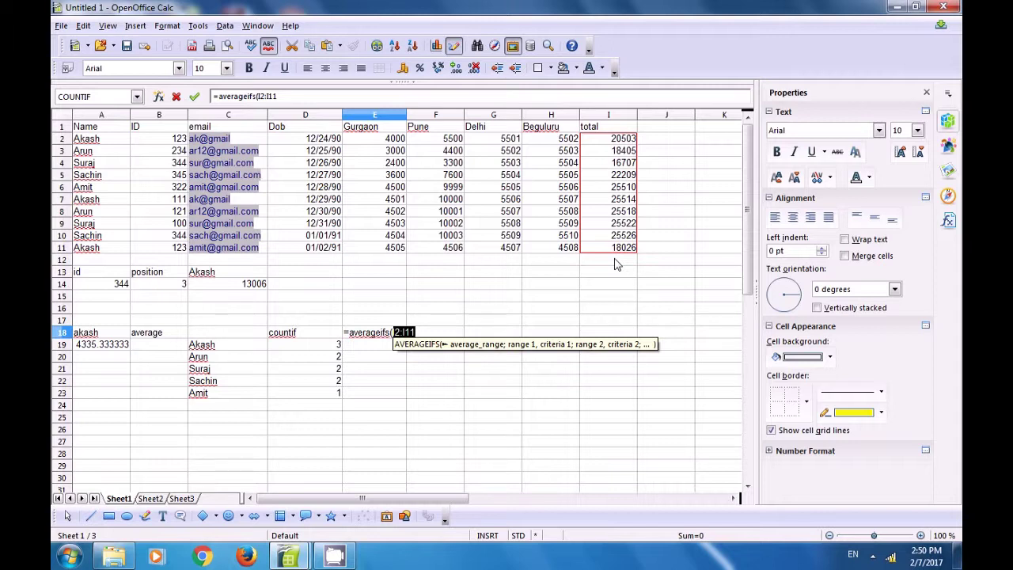
type(";")
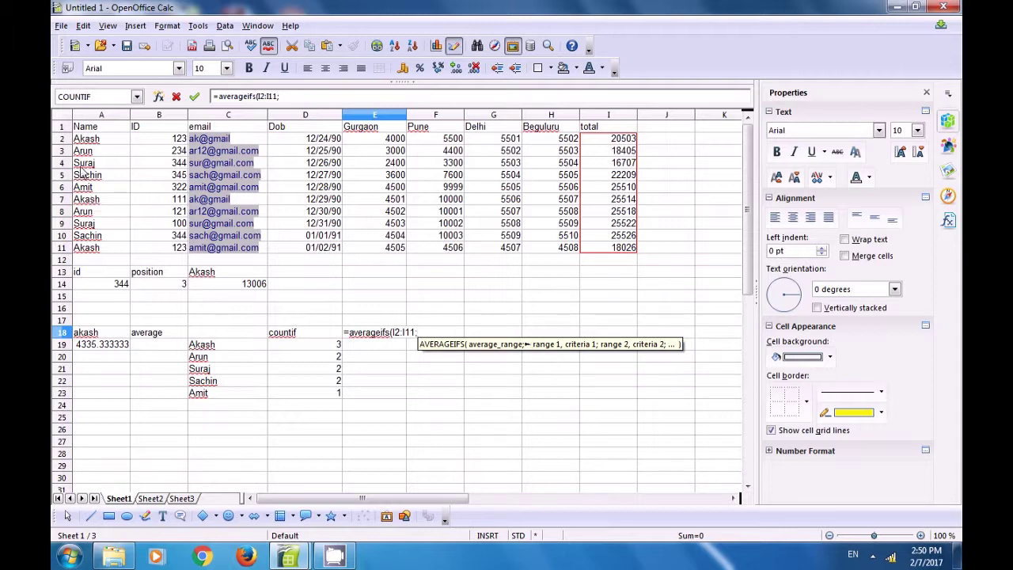
- Add the first AVERAGEIFS condition in E18, using names A2:A11 as the range and A2 as the criterion
left_click(85, 139)
left_click_drag(85, 140, 91, 254)
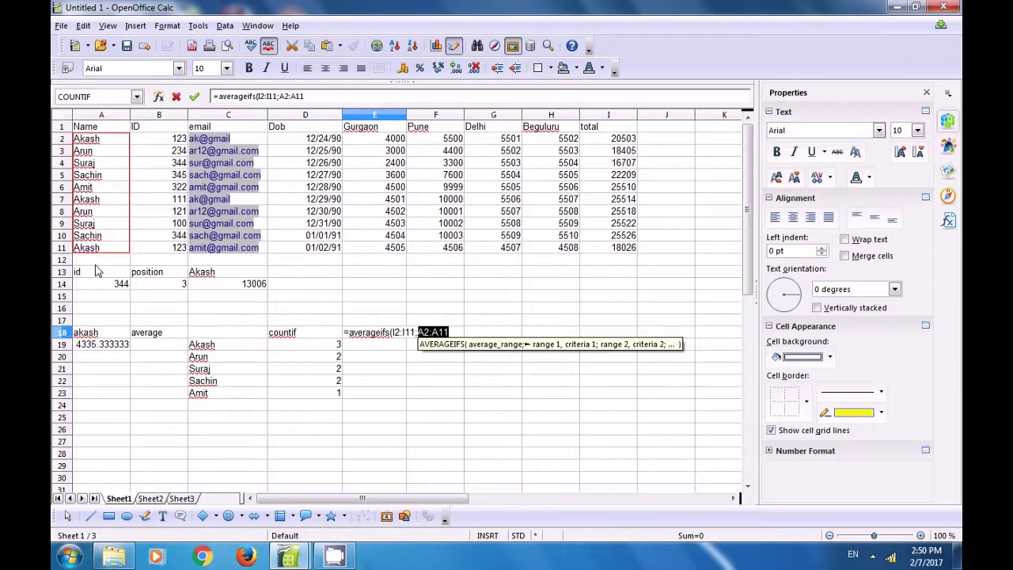
type(";")
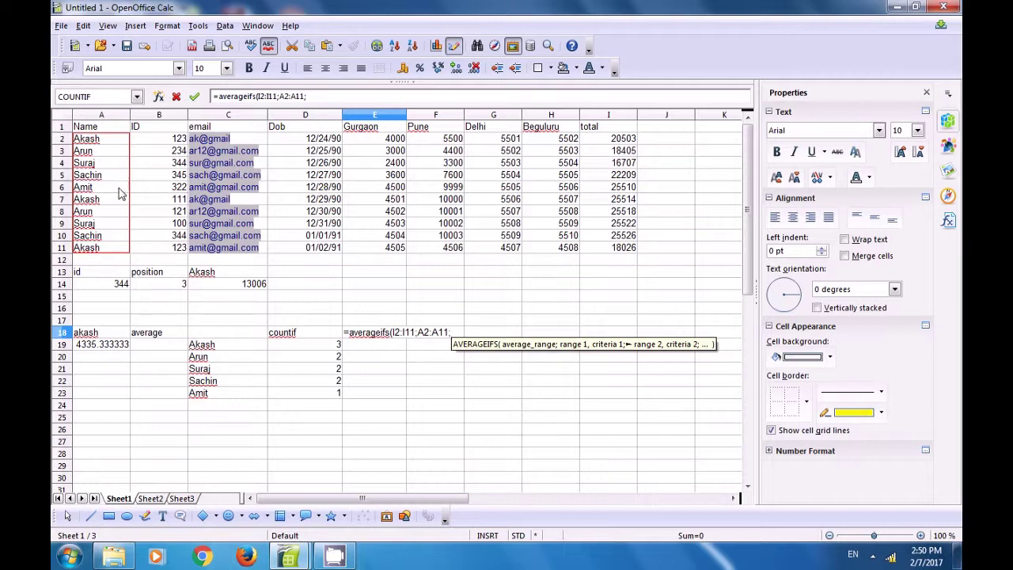
left_click(87, 141)
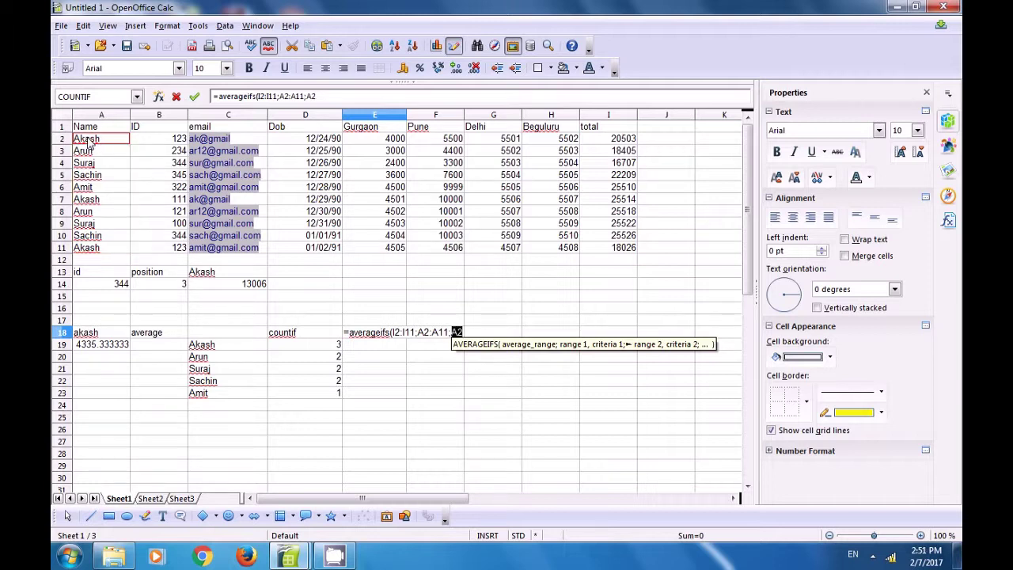
type(";")
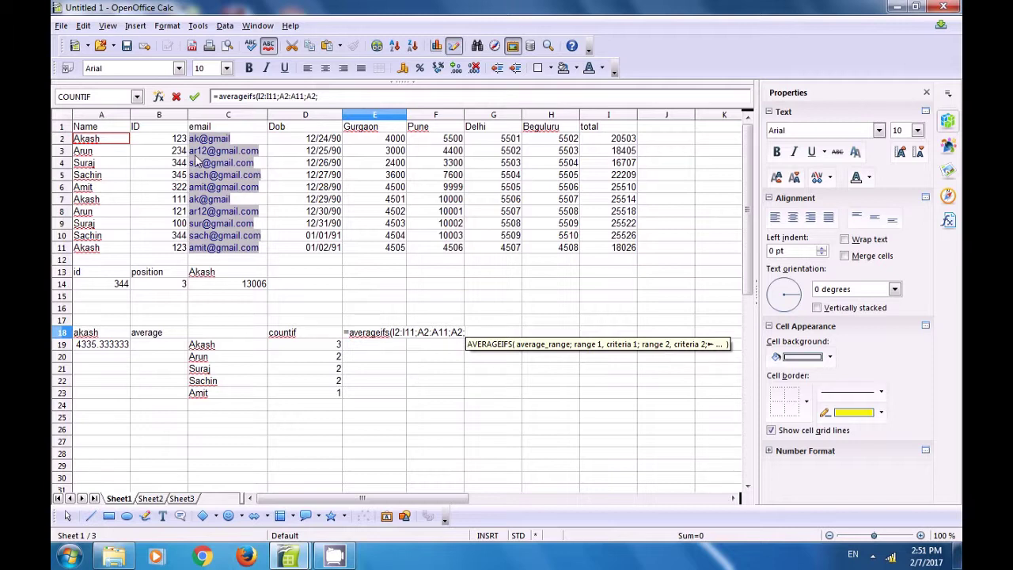
- Add the second condition with ID range B2:B11 and criterion B2, and complete the AVERAGEIFS formula in E18
left_click_drag(169, 144, 182, 249)
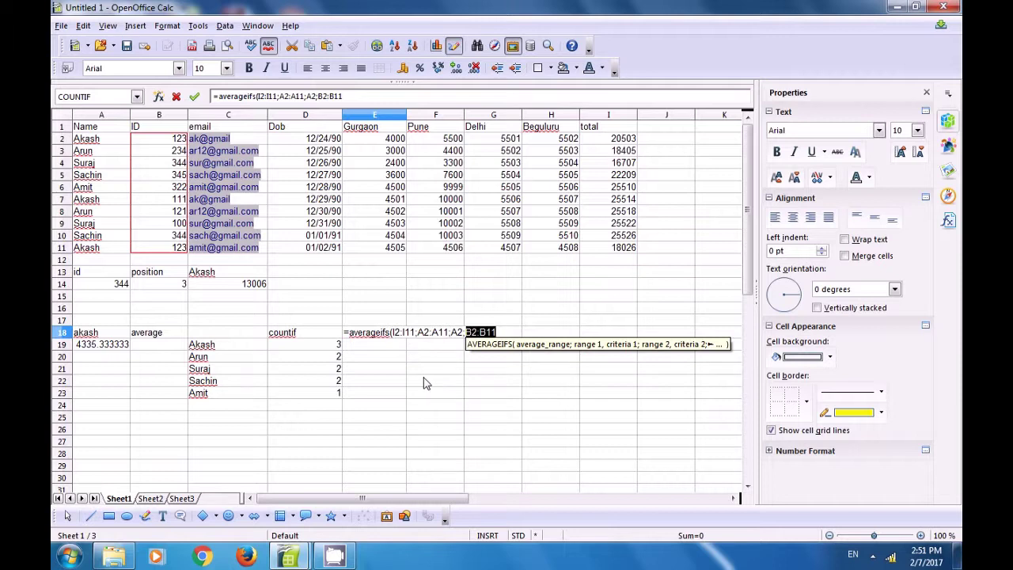
type(";")
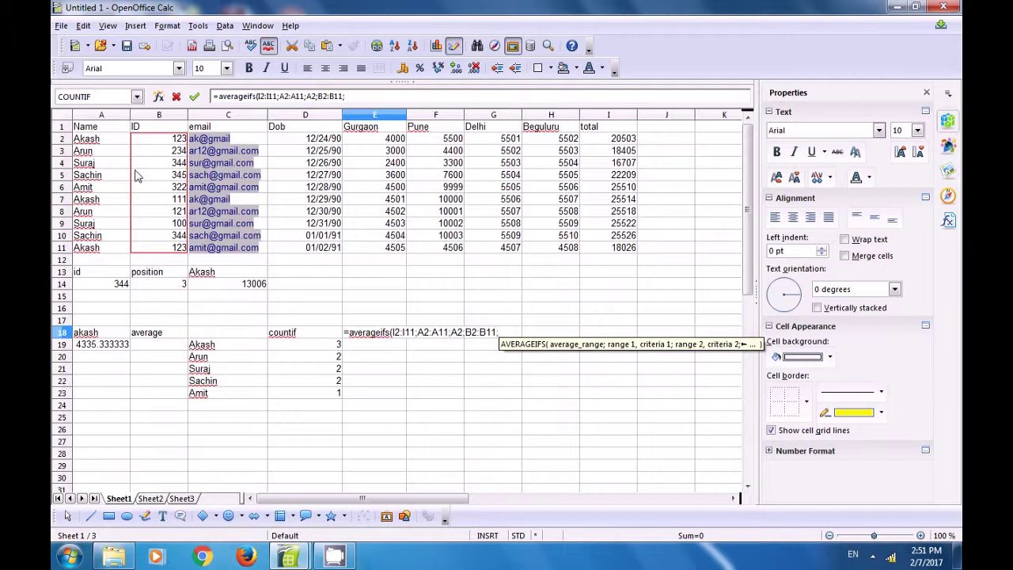
left_click(162, 140)
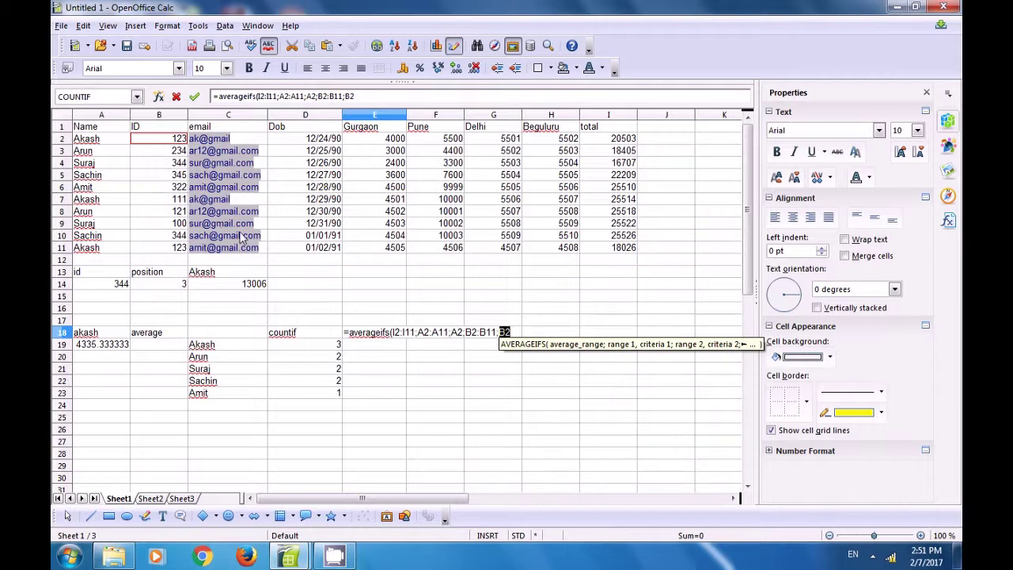
type(")")
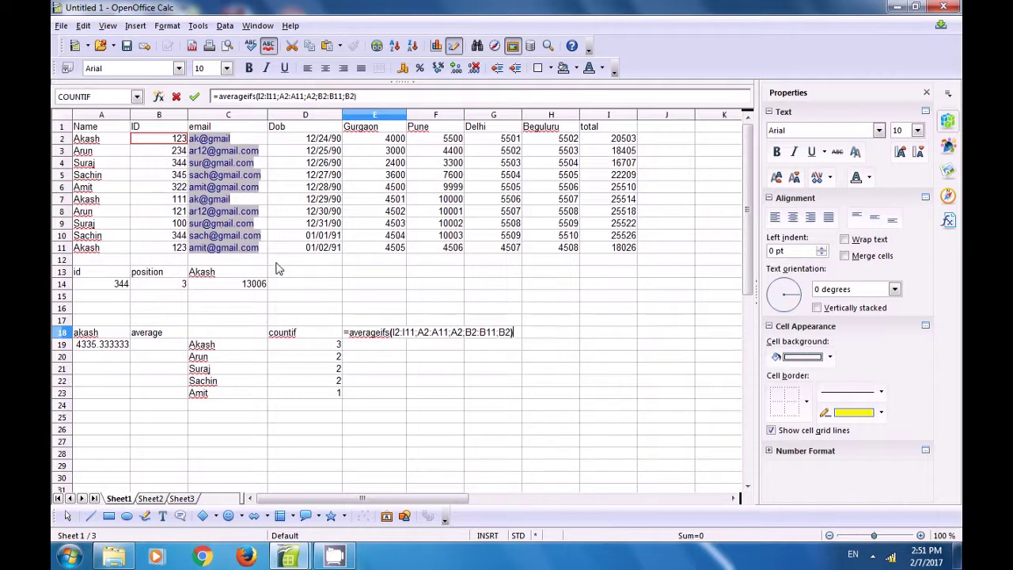
key("Return")
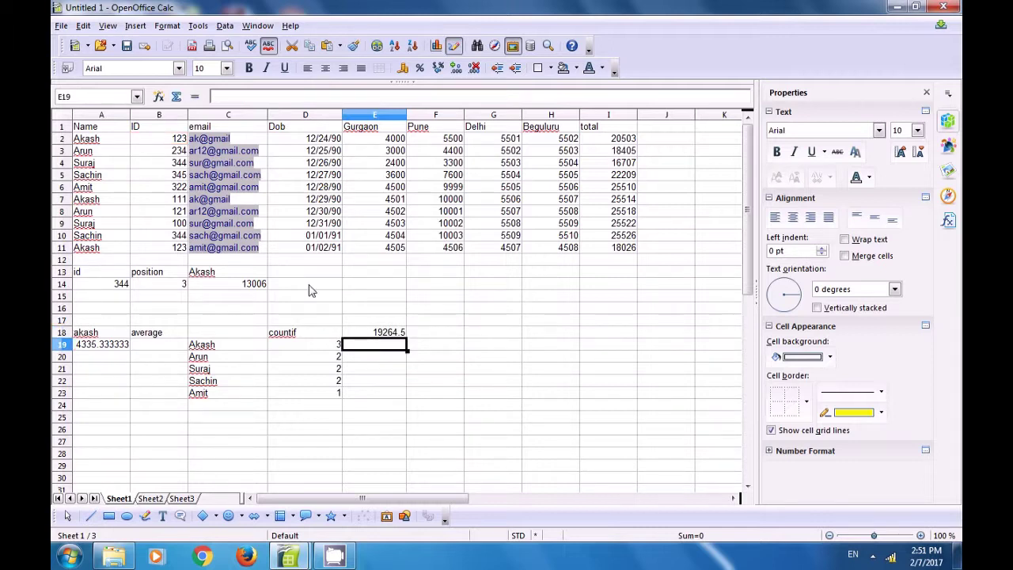
- Compare the AVERAGEIFS formula in E18 with the names, IDs and totals in rows 2 and 11
left_click(383, 334)
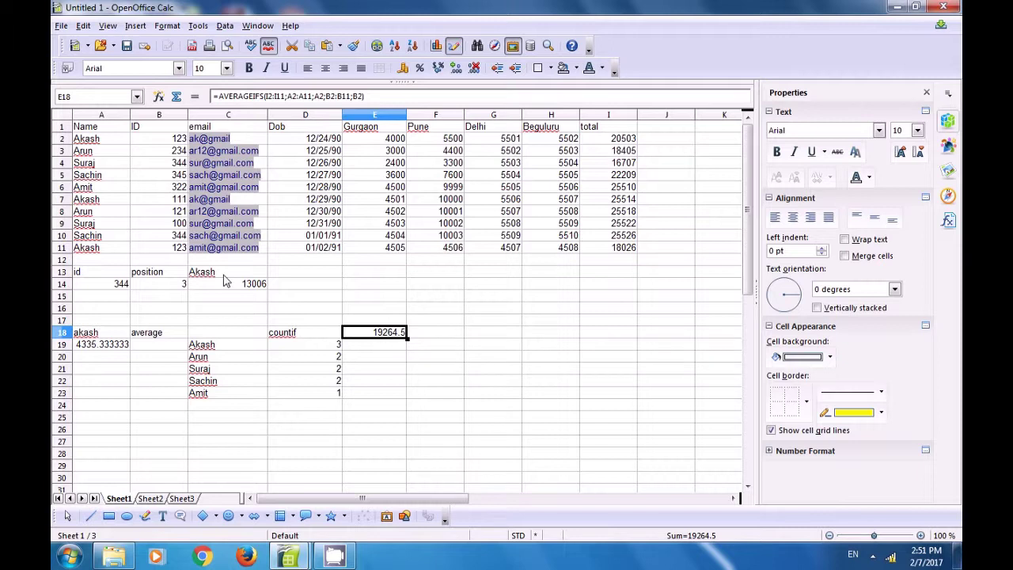
left_click(89, 143)
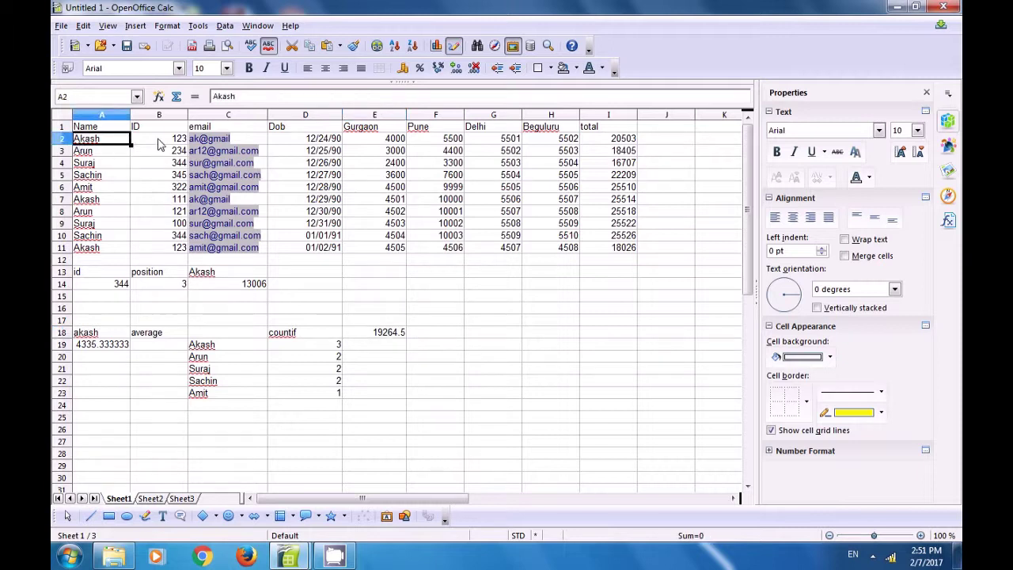
left_click(610, 140)
left_click(85, 249)
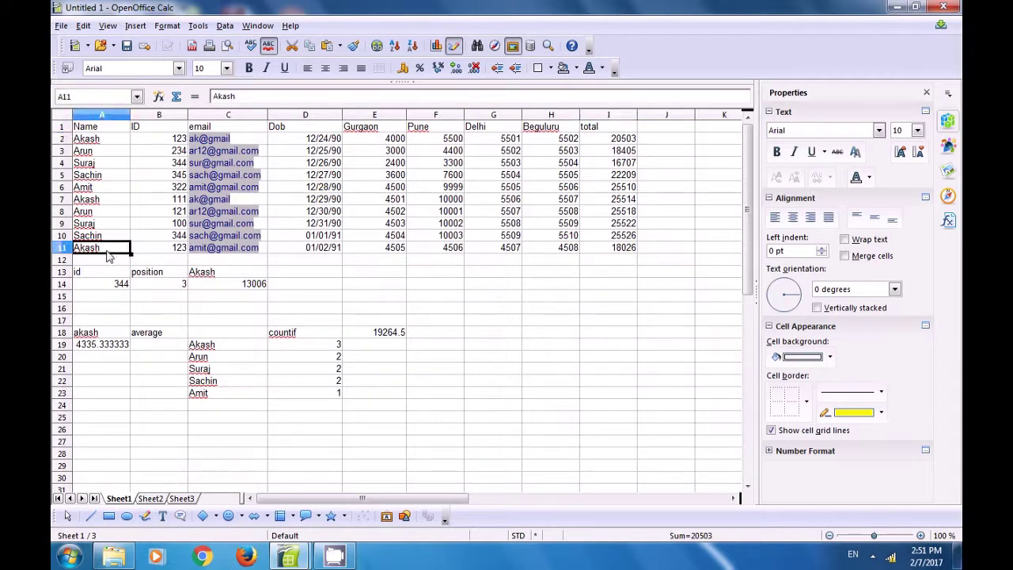
left_click(158, 248)
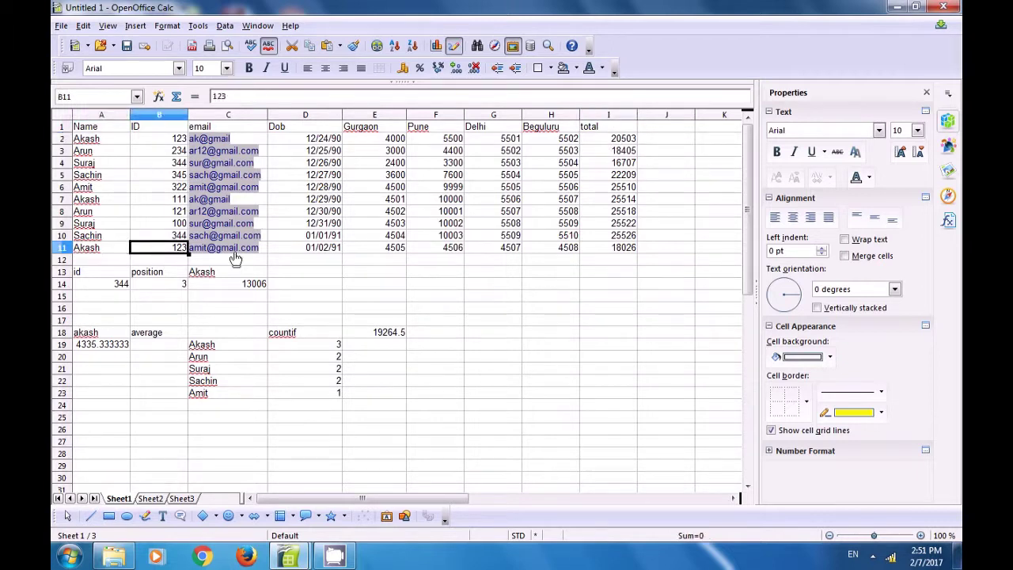
left_click(622, 250)
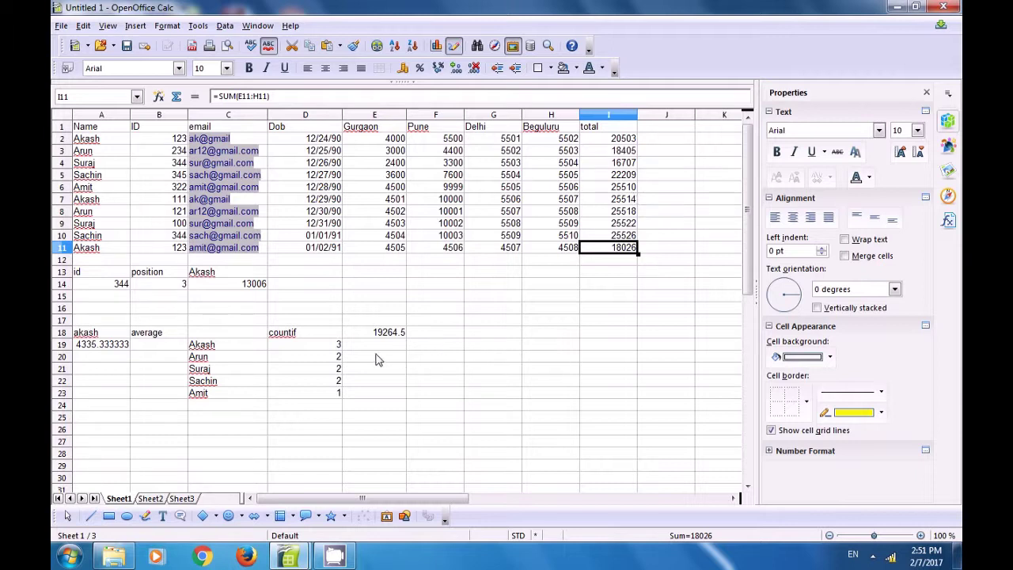
left_click(398, 334)
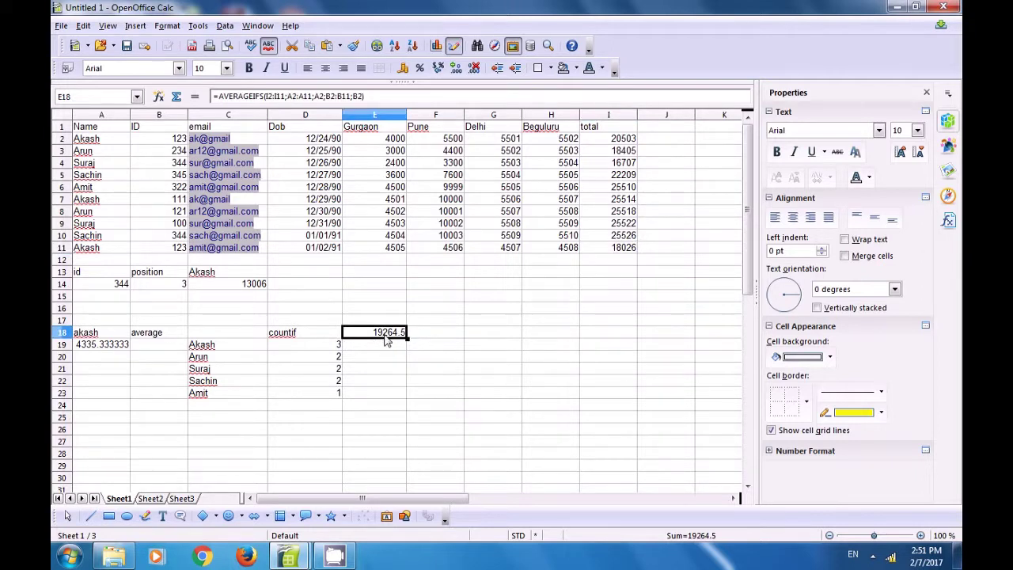
left_click(384, 347)
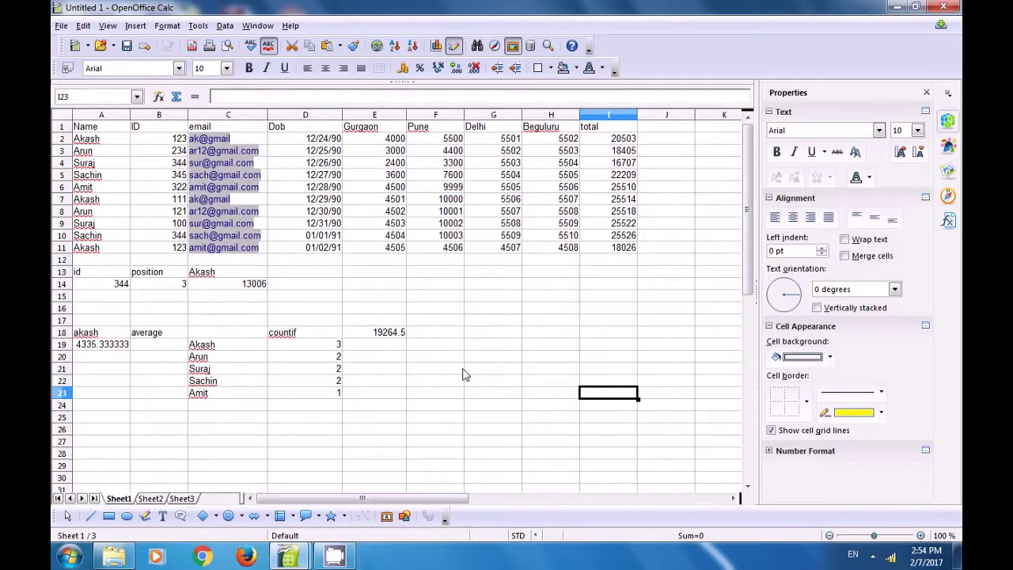
- Add the column header "days name" in J1, beside the total column
left_click(464, 373)
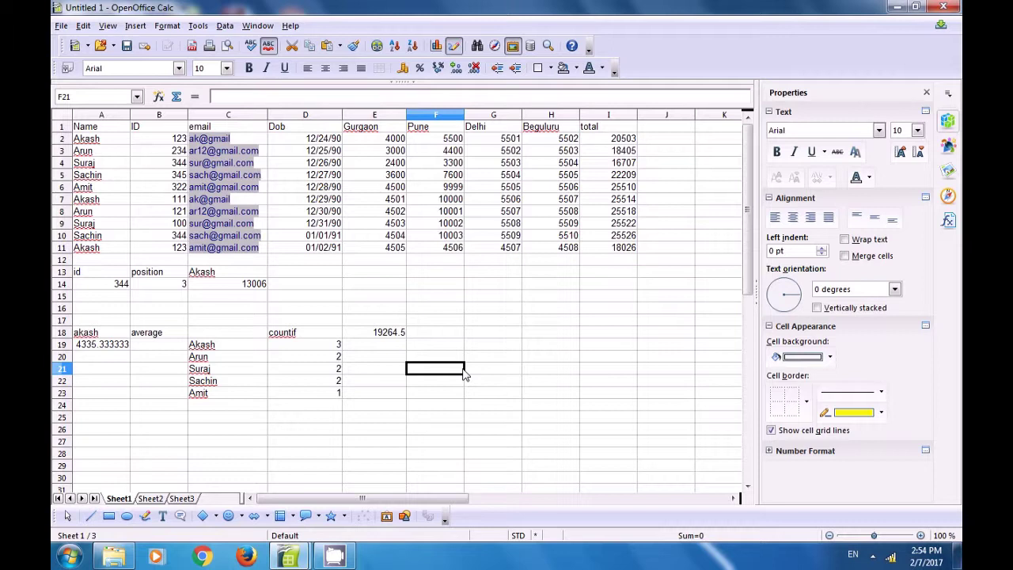
left_click(669, 132)
type("day")
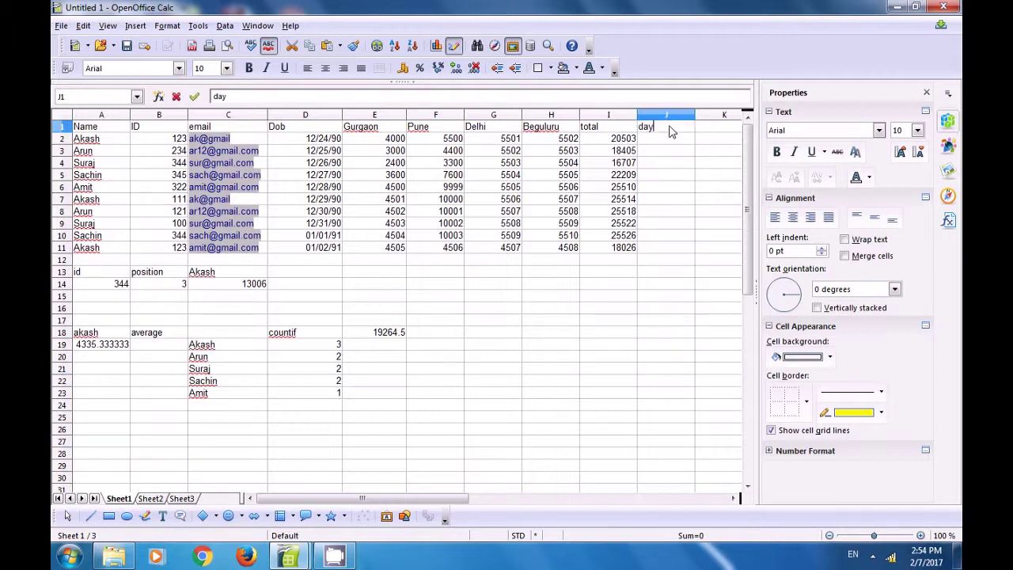
type("s name")
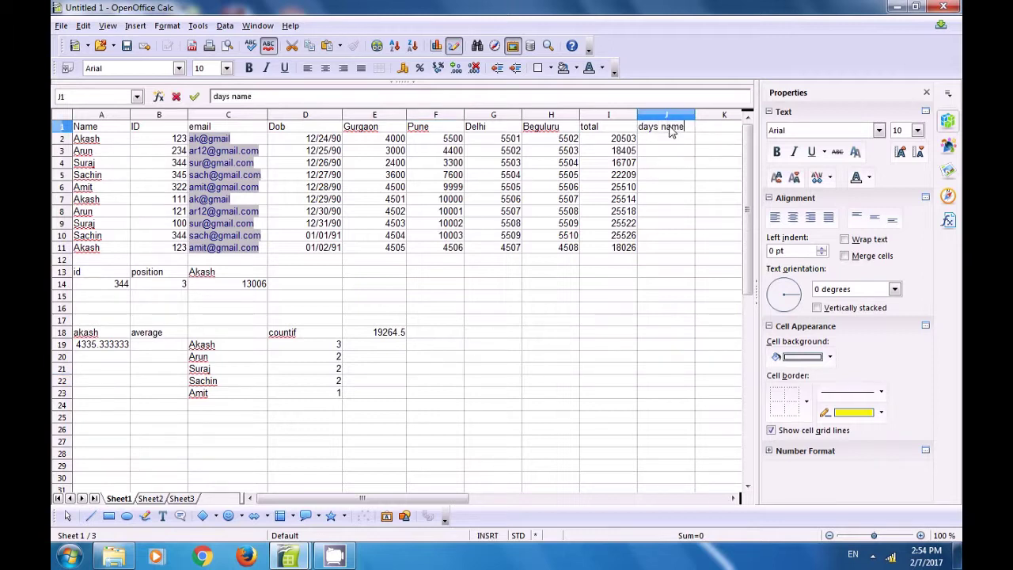
- Examine the dates in the Dob column, from D2 down to D11
left_click(312, 150)
left_click(313, 162)
left_click(316, 211)
left_click(316, 247)
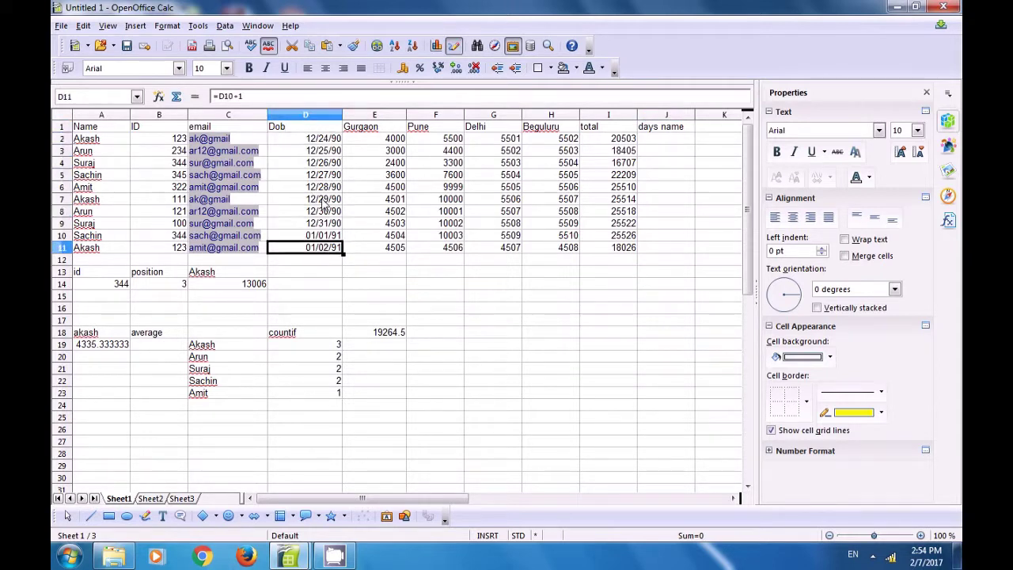
left_click(318, 187)
left_click(318, 140)
left_click(325, 212)
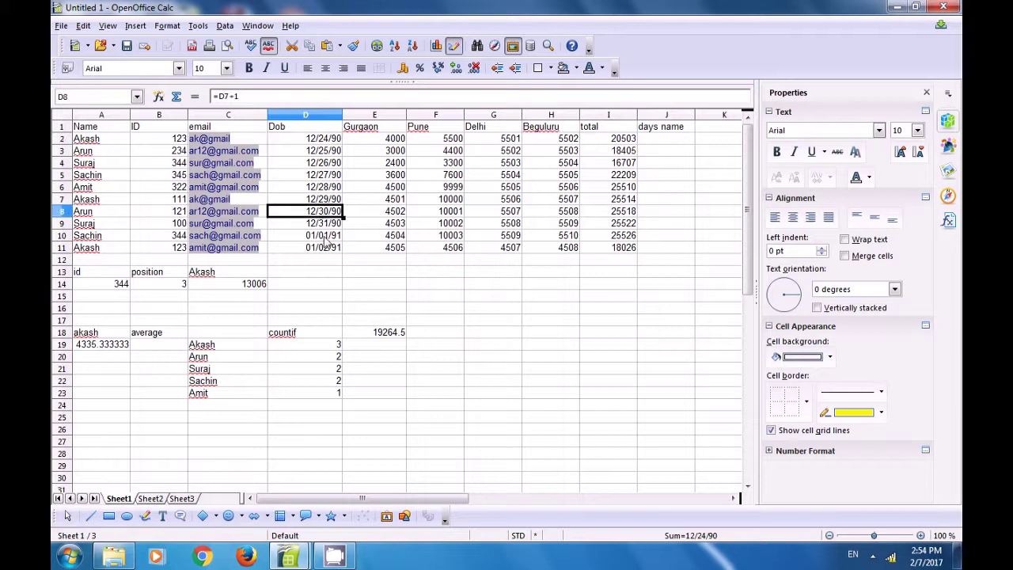
left_click(326, 236)
- Enter the formula =TEXT(D2;"dddd") in J2 to get the weekday name of the date in D2
left_click(664, 141)
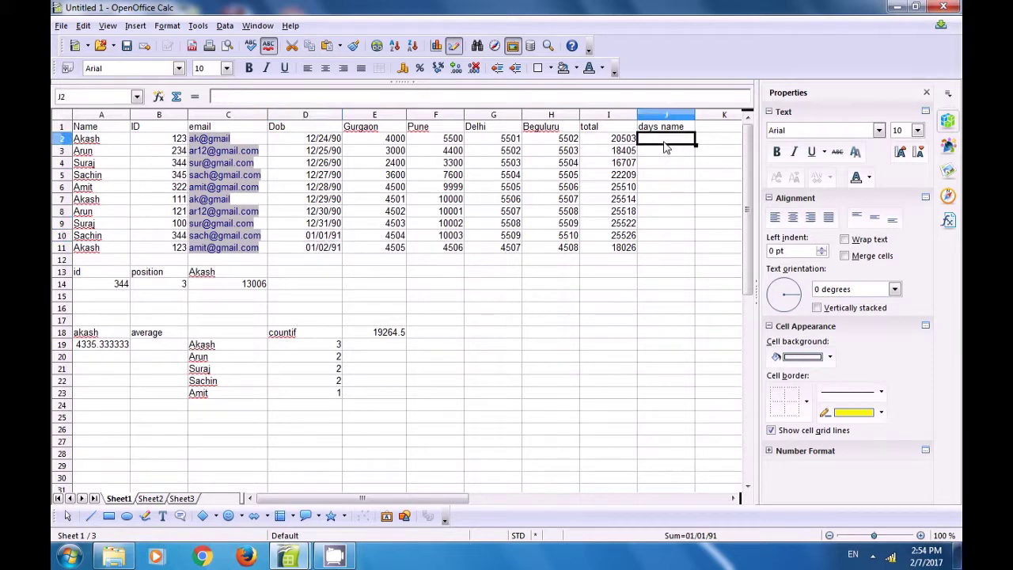
type("=text")
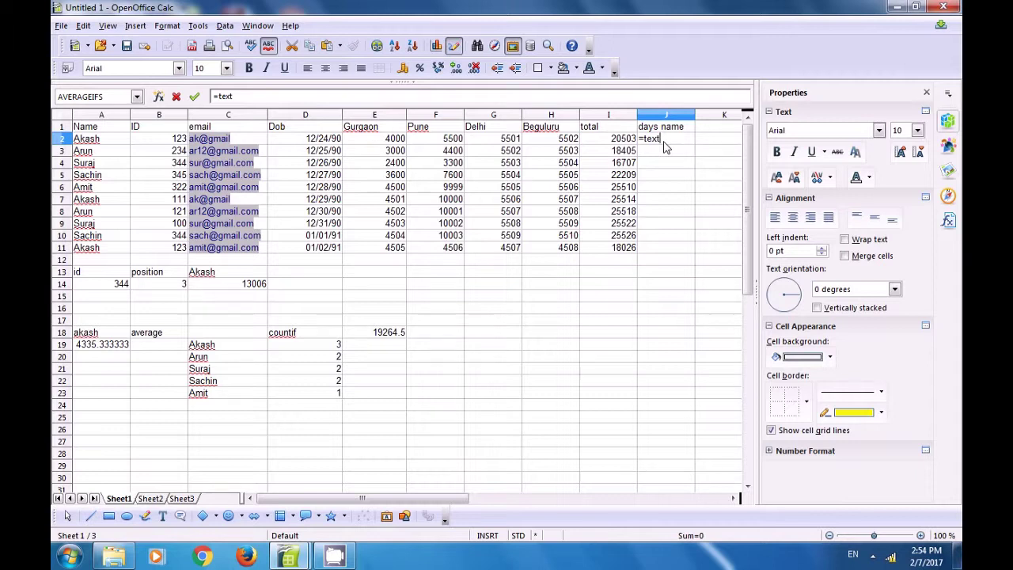
type("(")
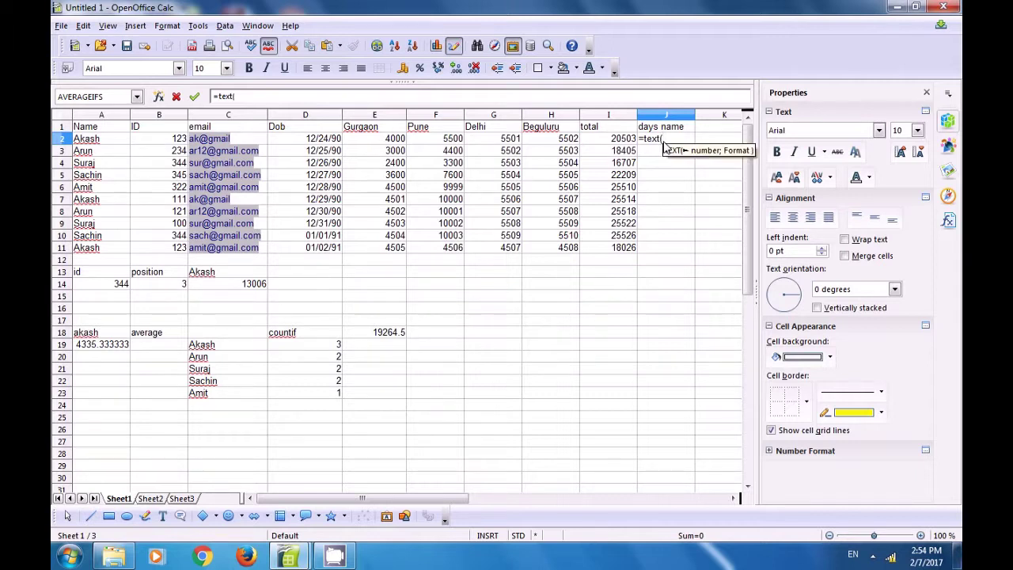
left_click(315, 143)
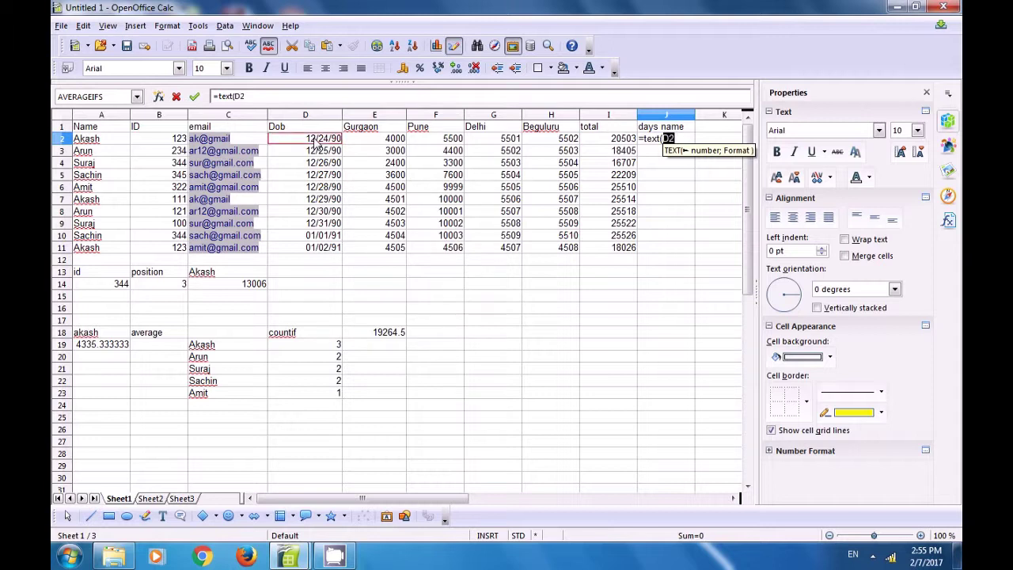
type(";")
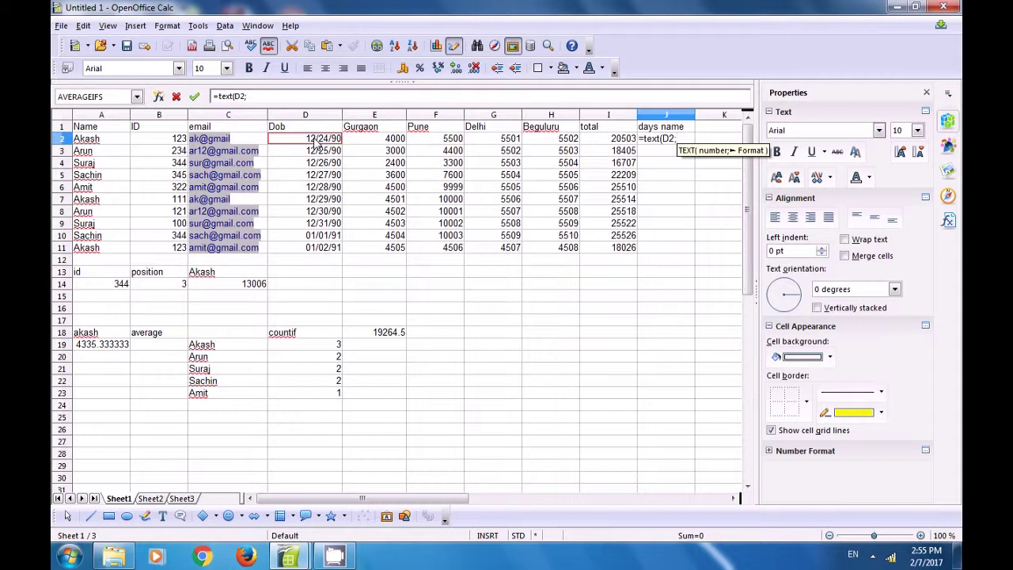
type("\"dd")
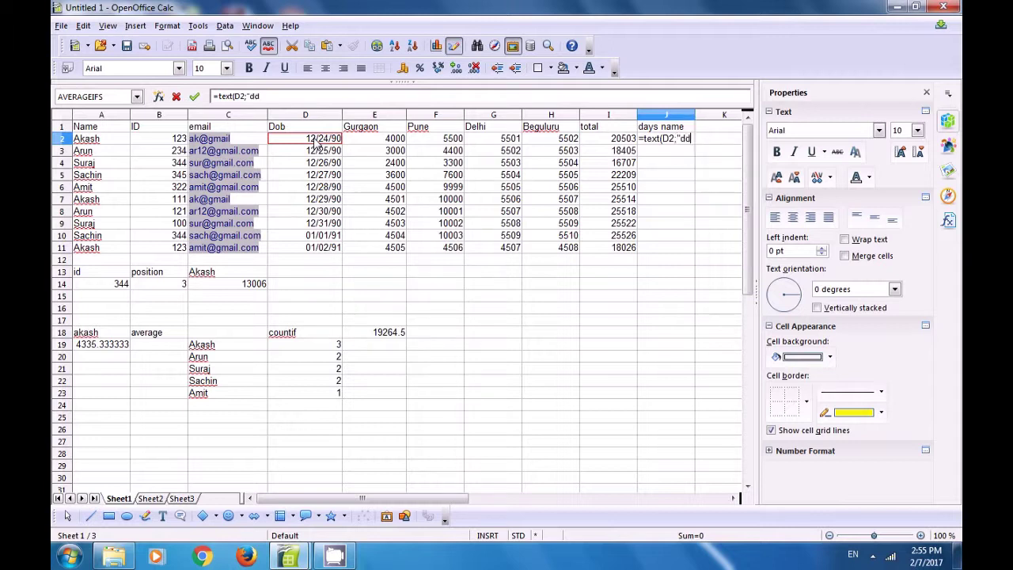
type("dd\"")
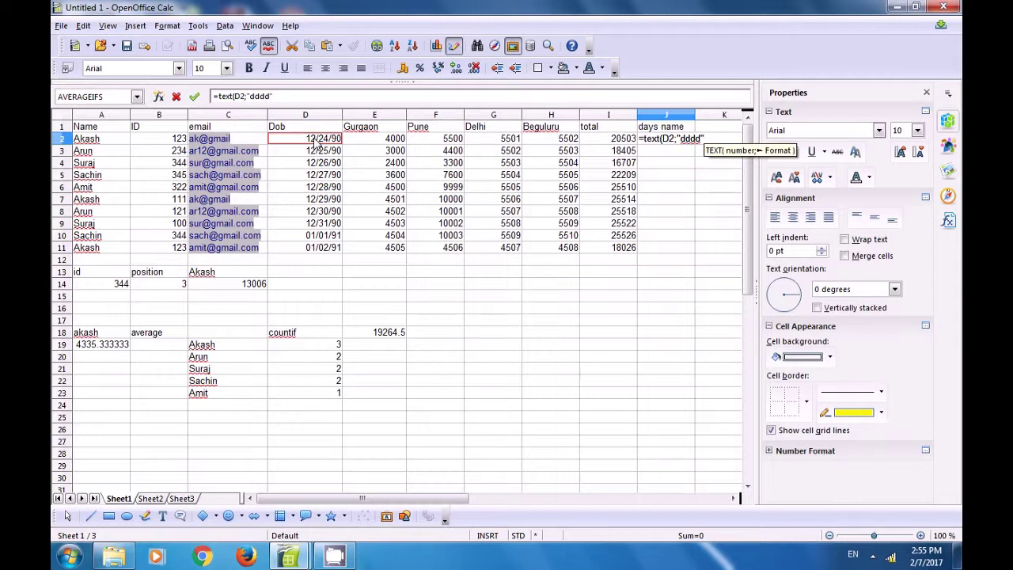
type(")")
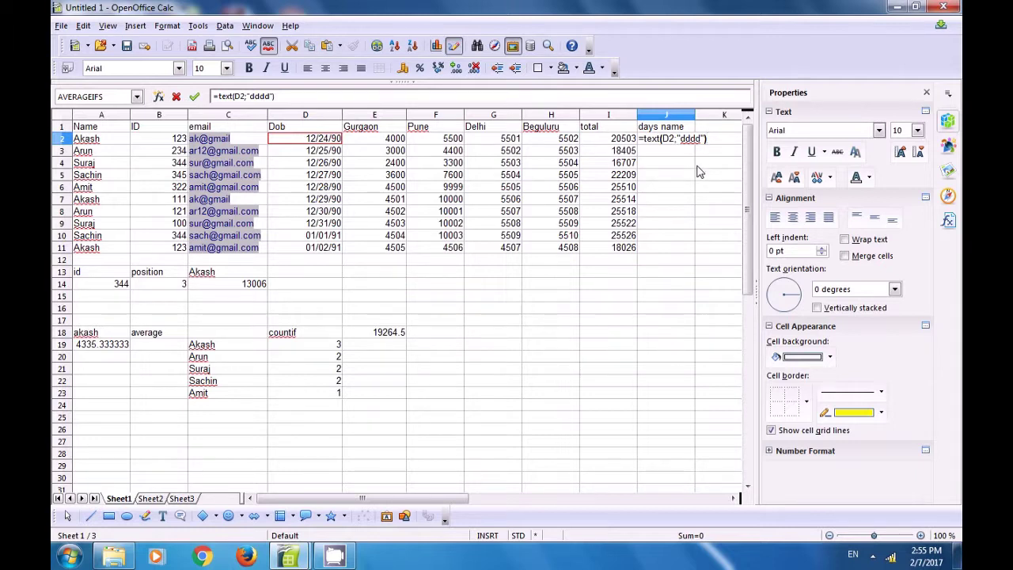
key("Return")
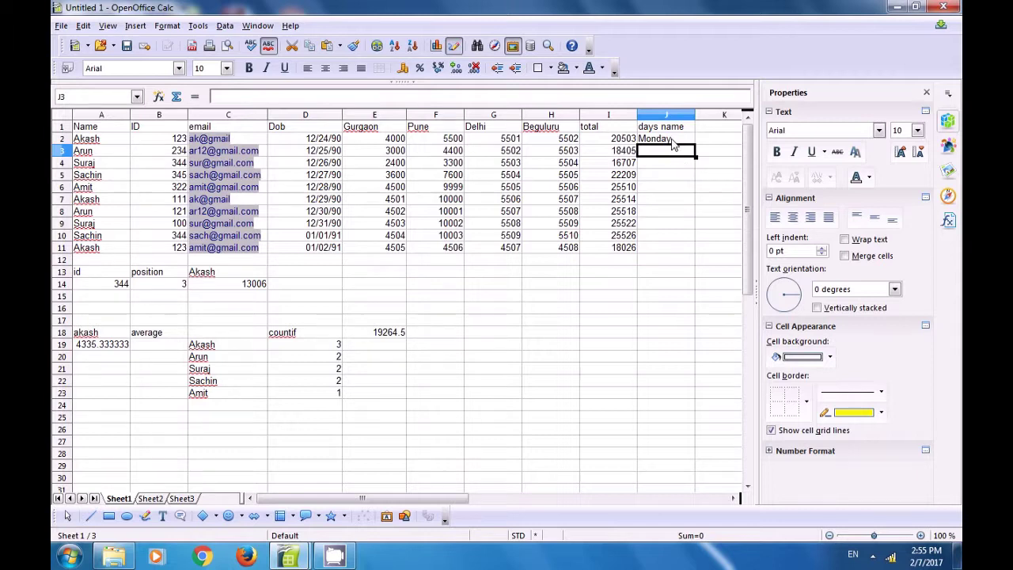
- Check the weekday formula in J2 against the date in D2 and fill it down through J11
left_click(674, 142)
left_click(333, 143)
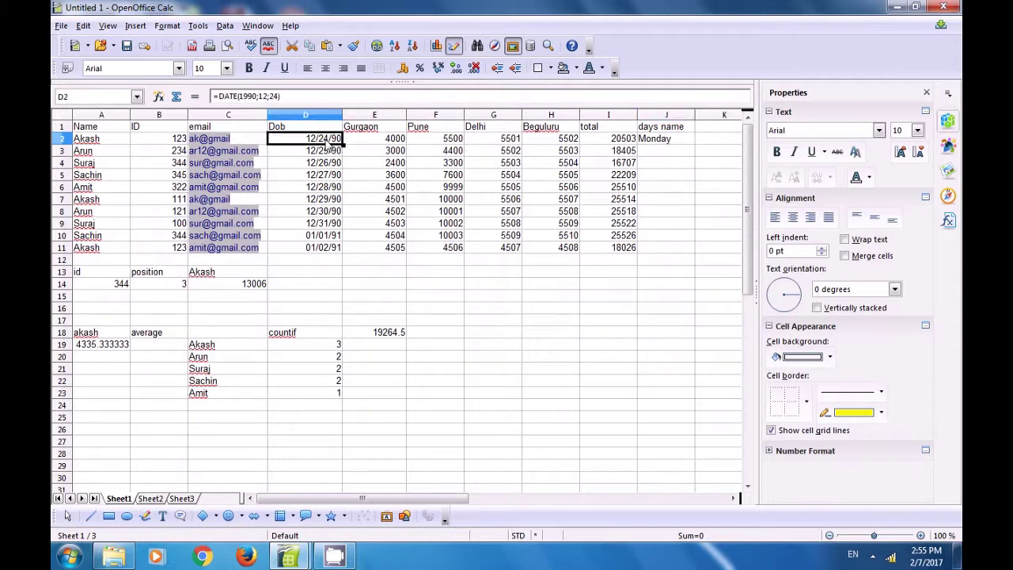
left_click(664, 143)
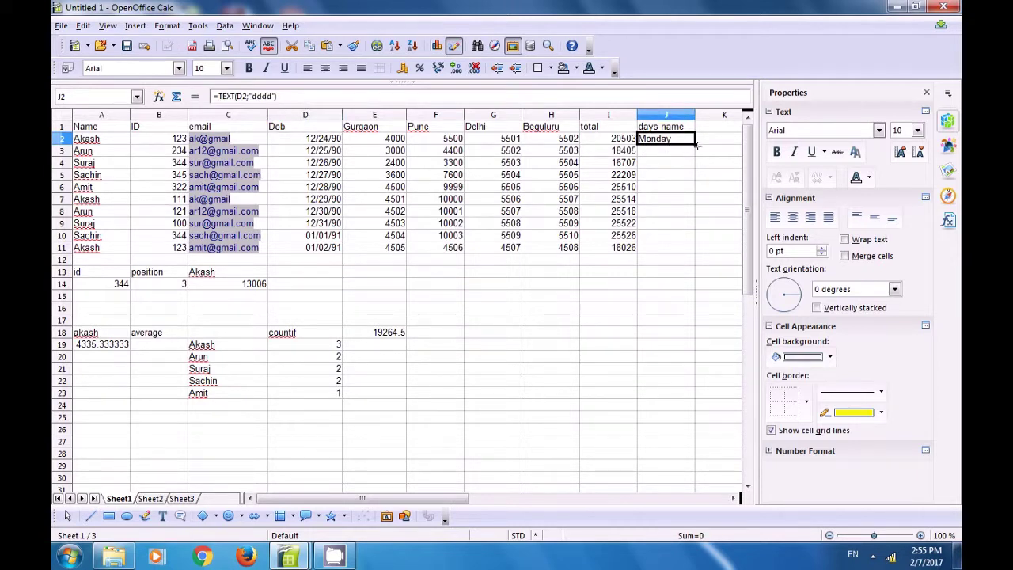
left_click_drag(695, 144, 695, 252)
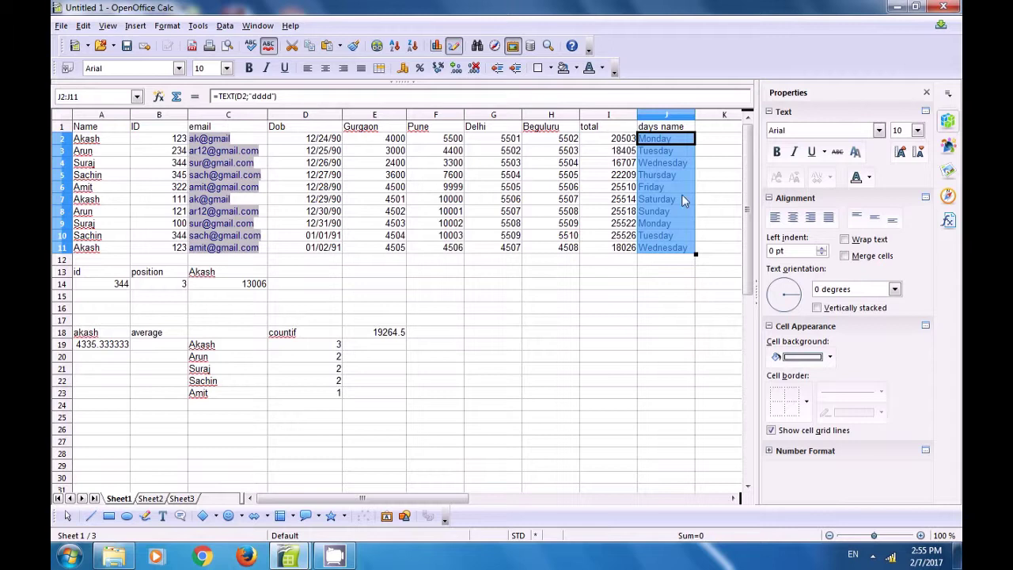
left_click(691, 271)
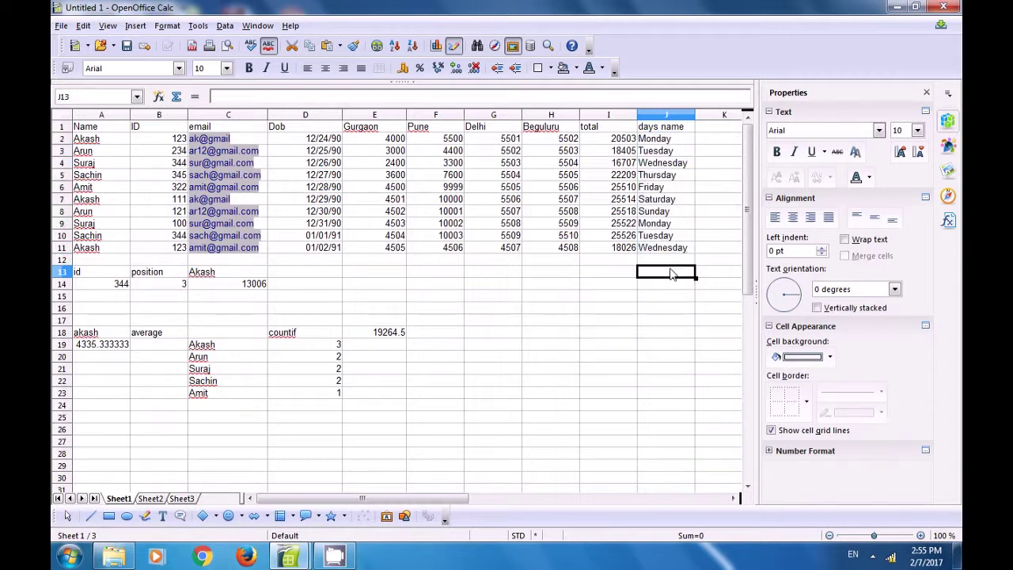
left_click(594, 299)
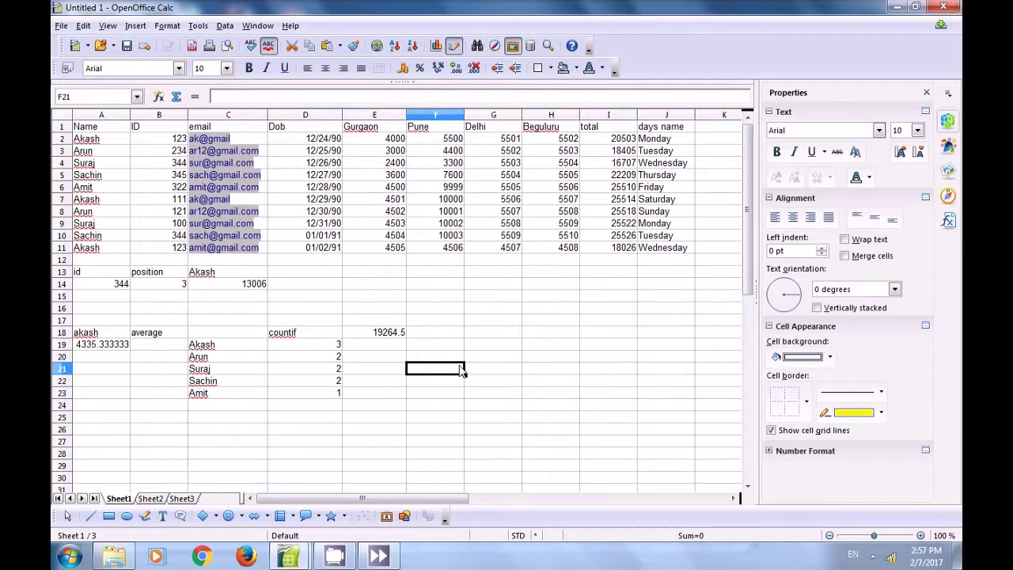
- Create a Rank column with the header "Rank" in F18 and the numbers 1 to 5 in F19:F23
left_click(439, 334)
type("Rank")
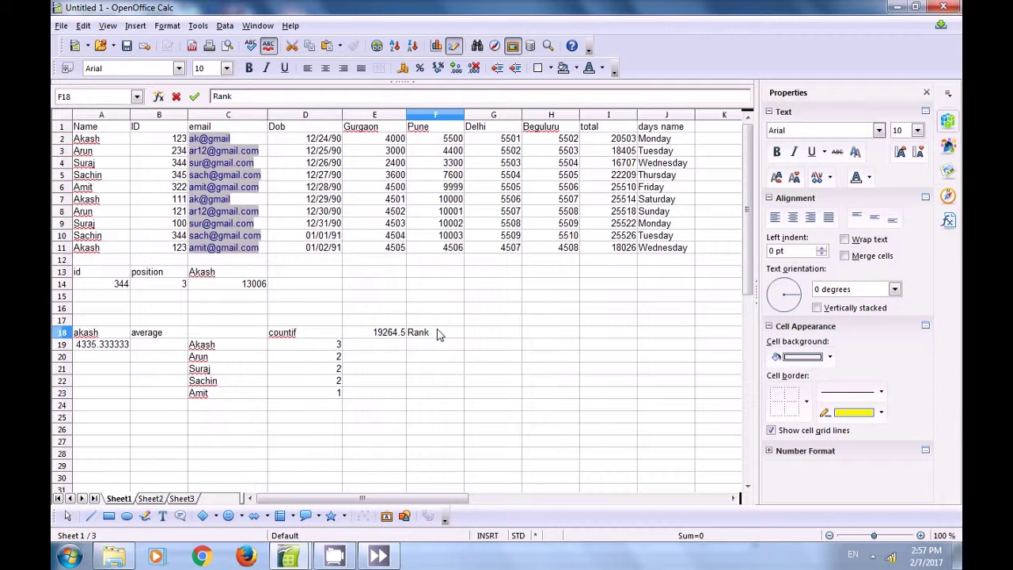
key("Return")
type("1")
key("Return")
type("32")
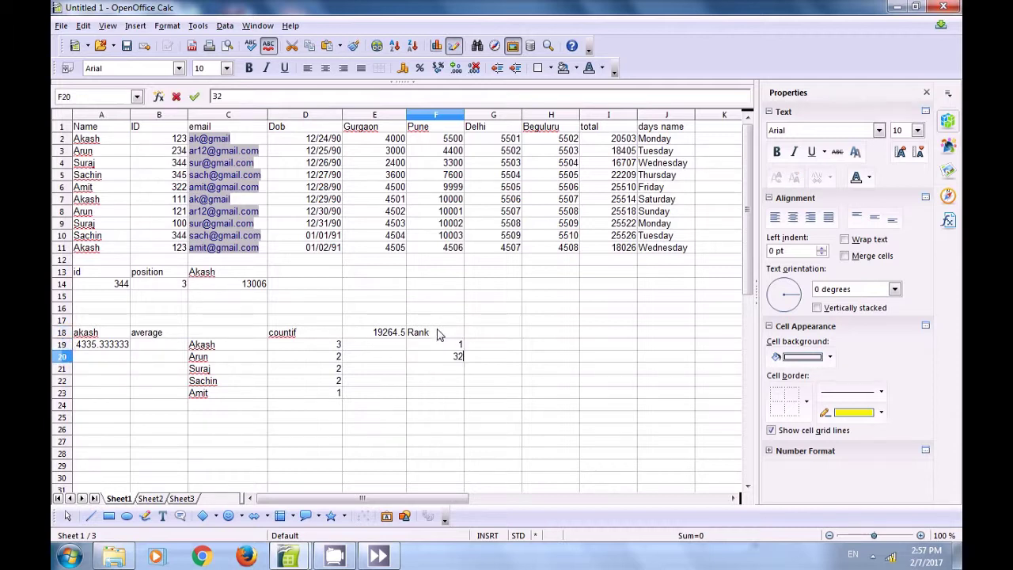
key("BackSpace")
key("BackSpace")
type("2")
key("Return")
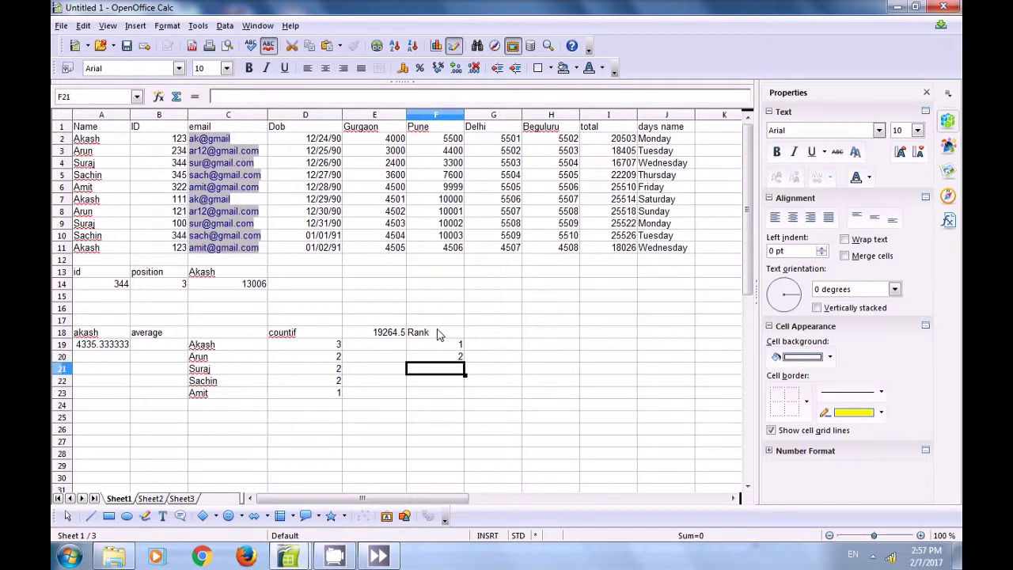
type("3")
key("Return")
type("4")
key("Return")
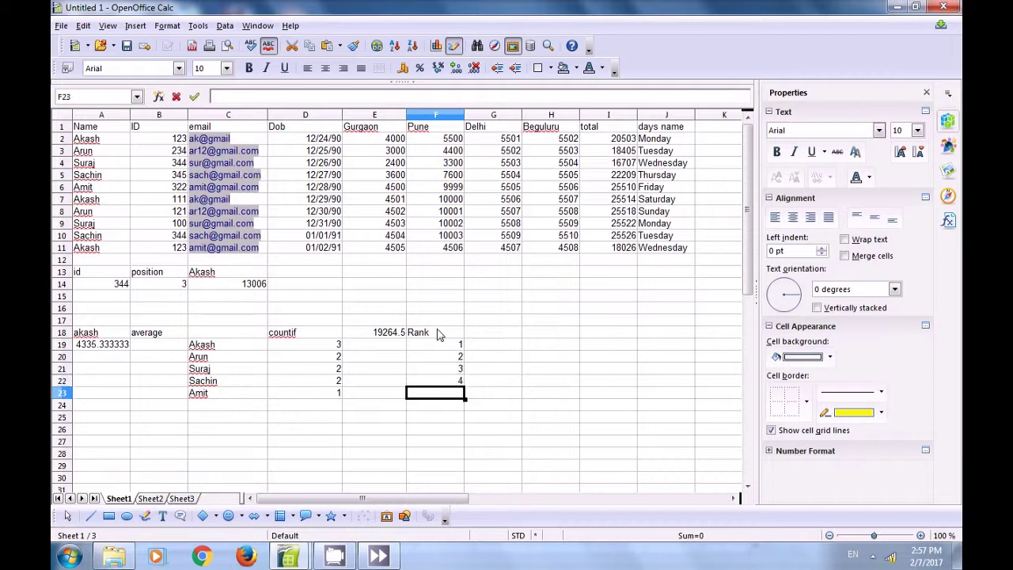
type("5")
key("Return")
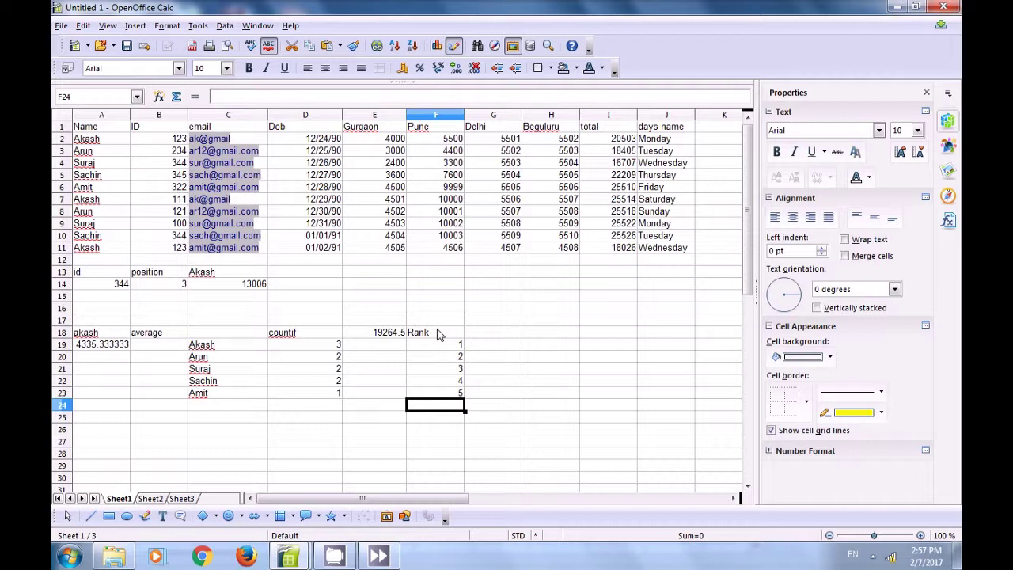
- Add the header "max" in G18 and enter =MAX(I2:I11) in G19 to get the highest total
left_click(478, 336)
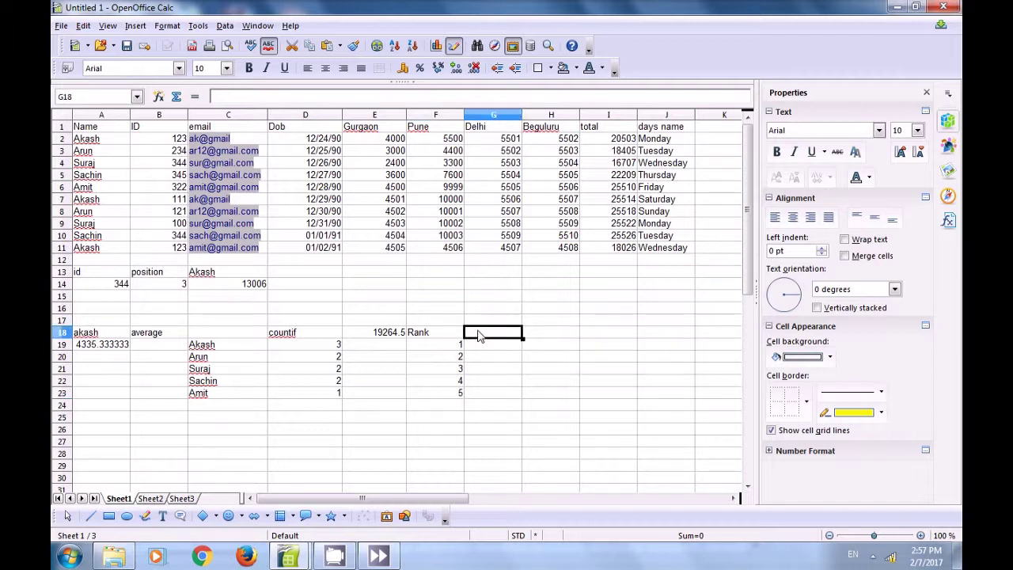
type("max")
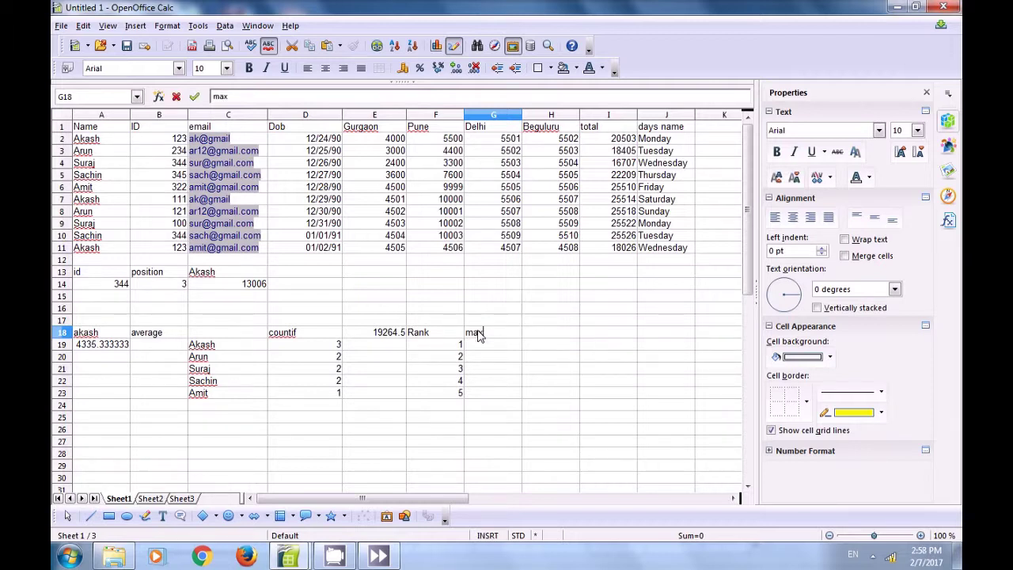
left_click(485, 350)
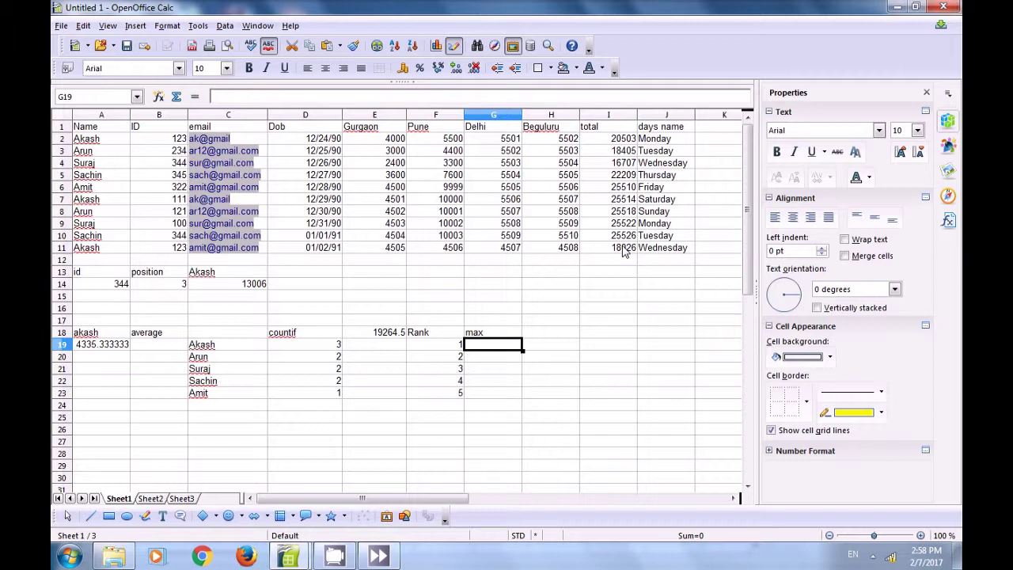
type("=")
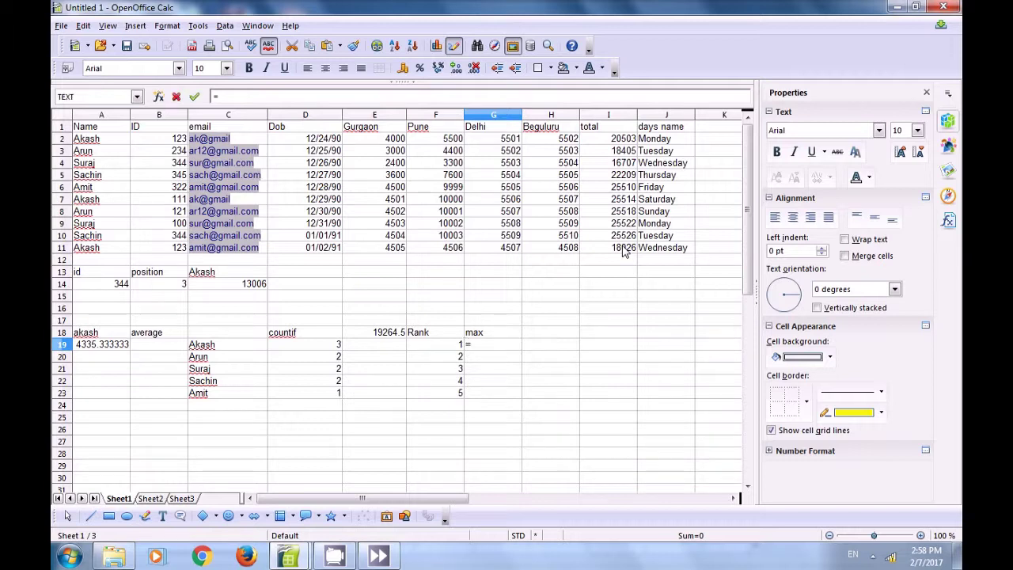
type("max")
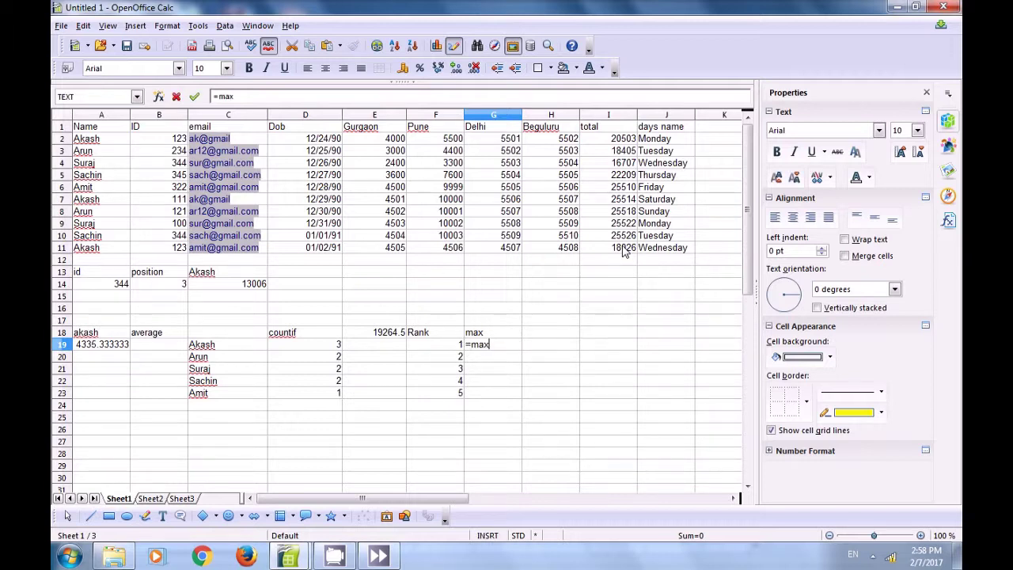
type("(")
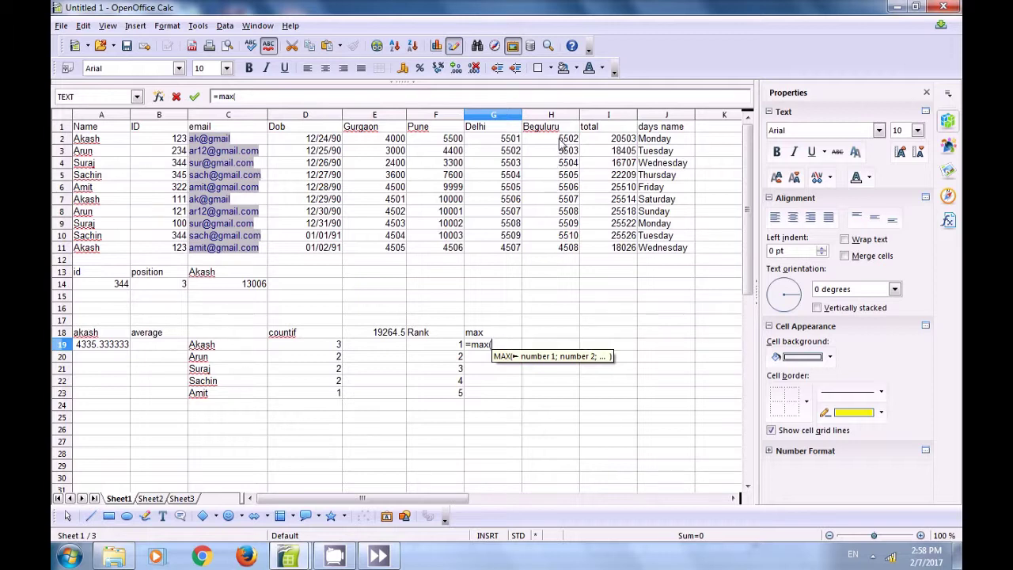
left_click_drag(608, 139, 622, 258)
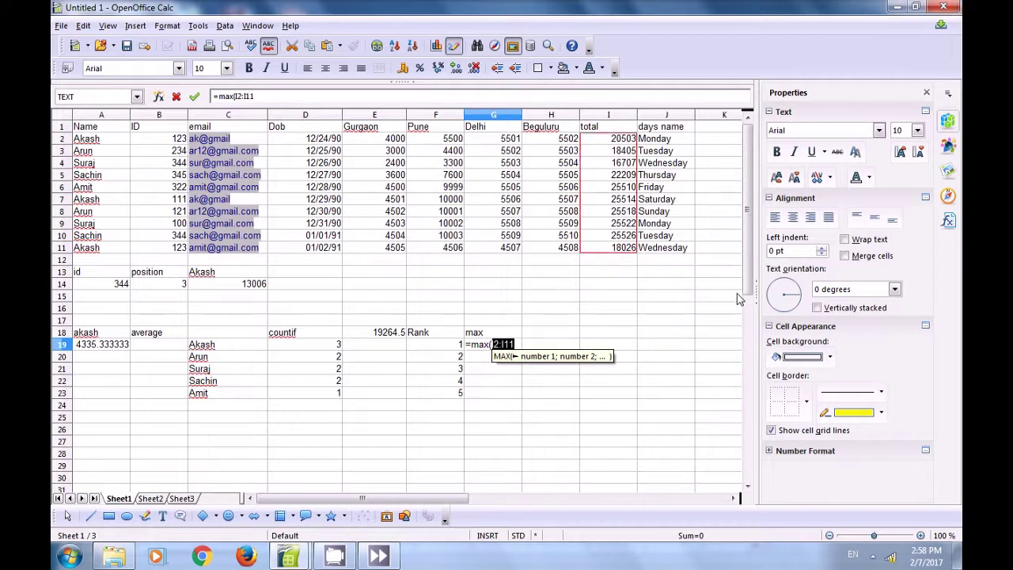
type(")")
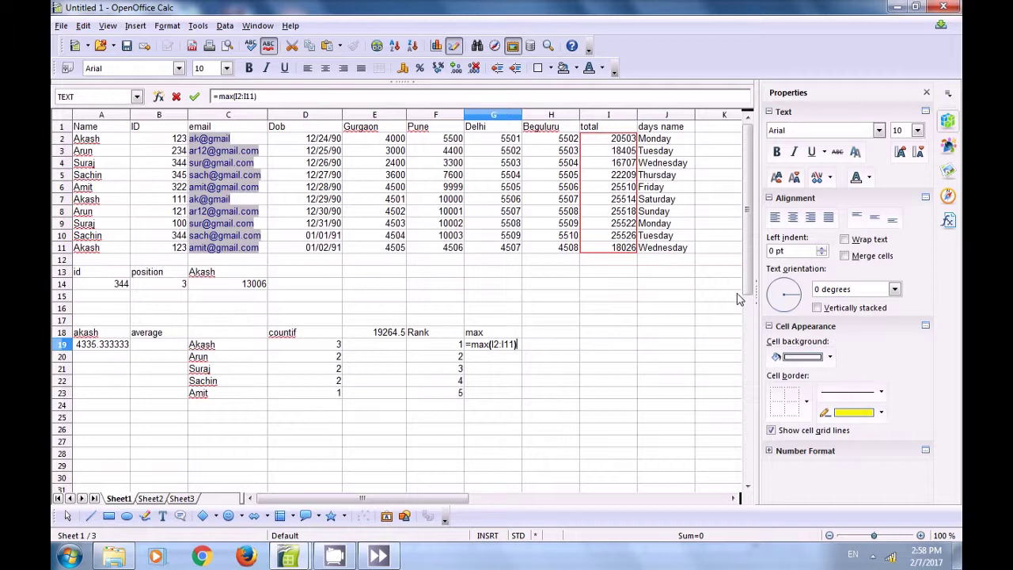
key("Return")
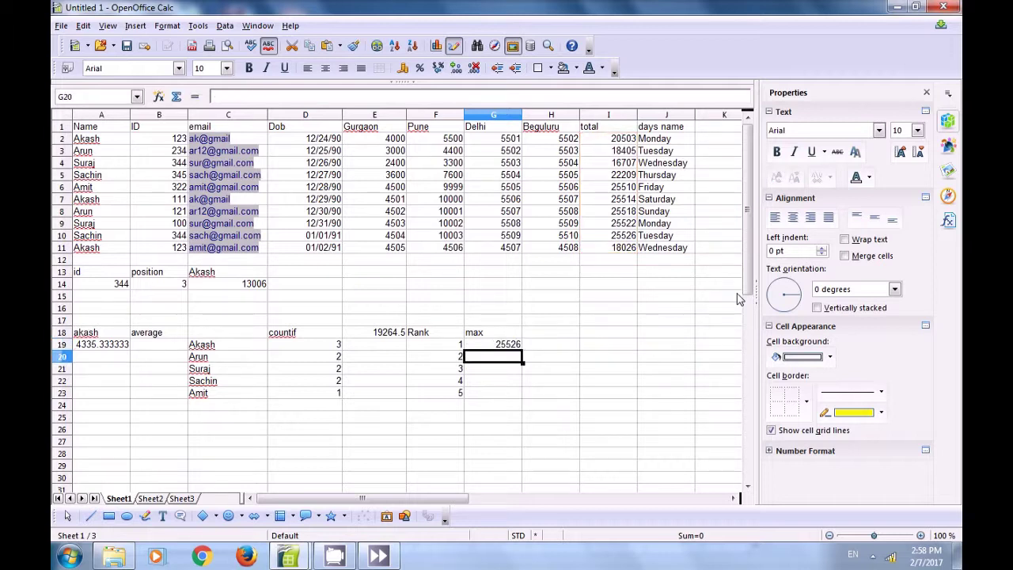
left_click(484, 346)
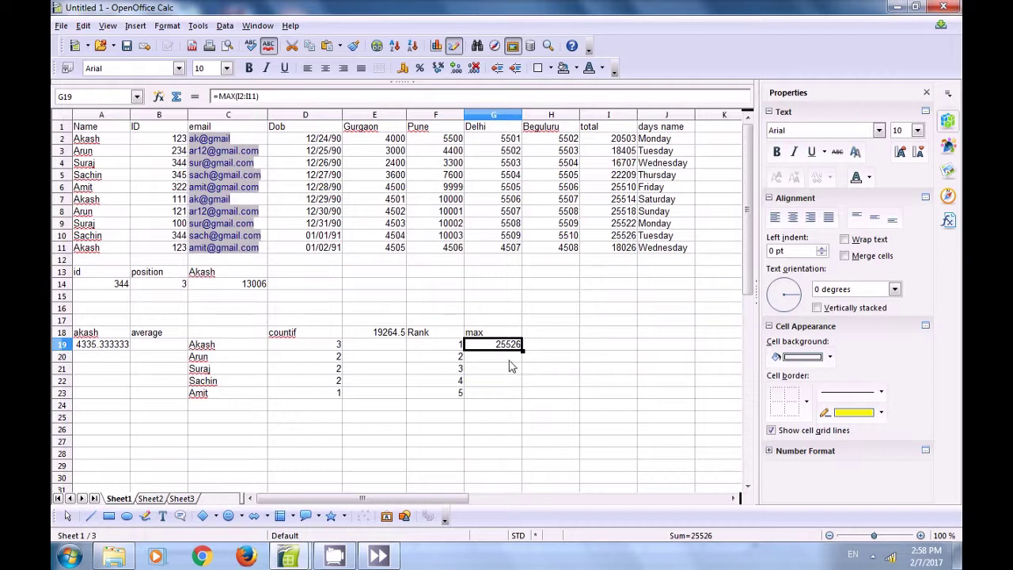
- Enter the formula =LARGE(I2:I11;F20) in G20 to get the total for the rank in F20
left_click(490, 361)
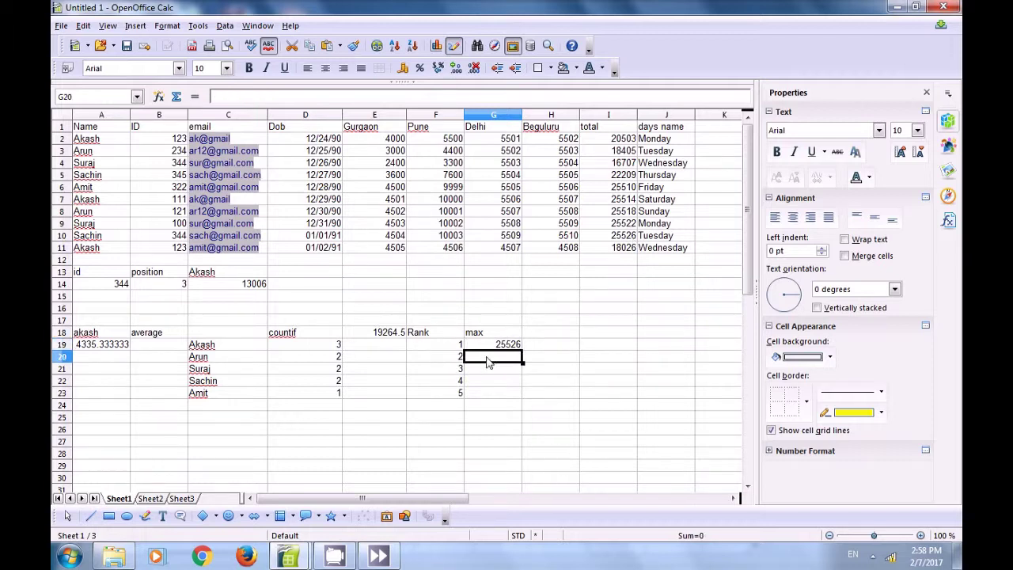
type("=la")
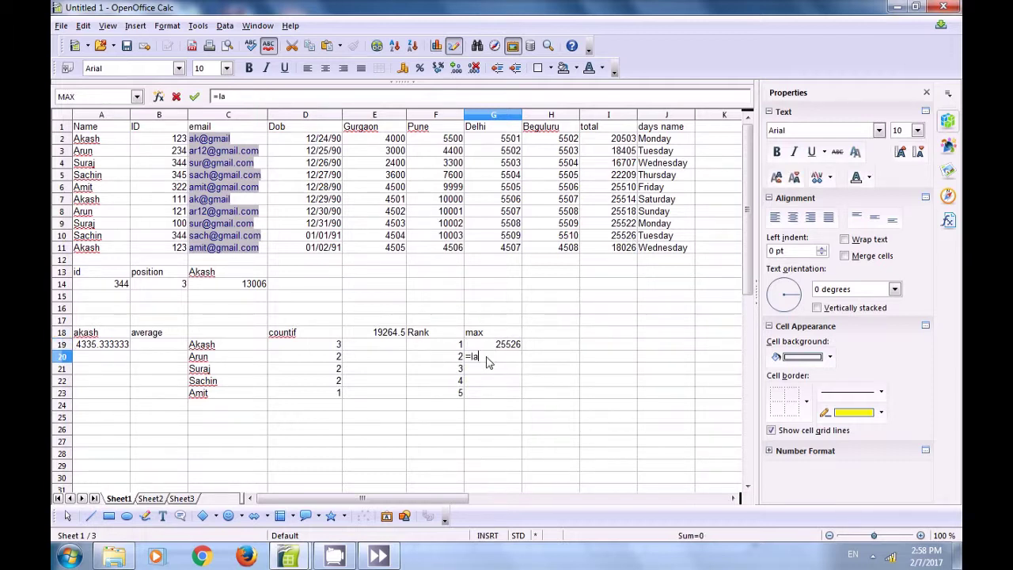
type("rge(")
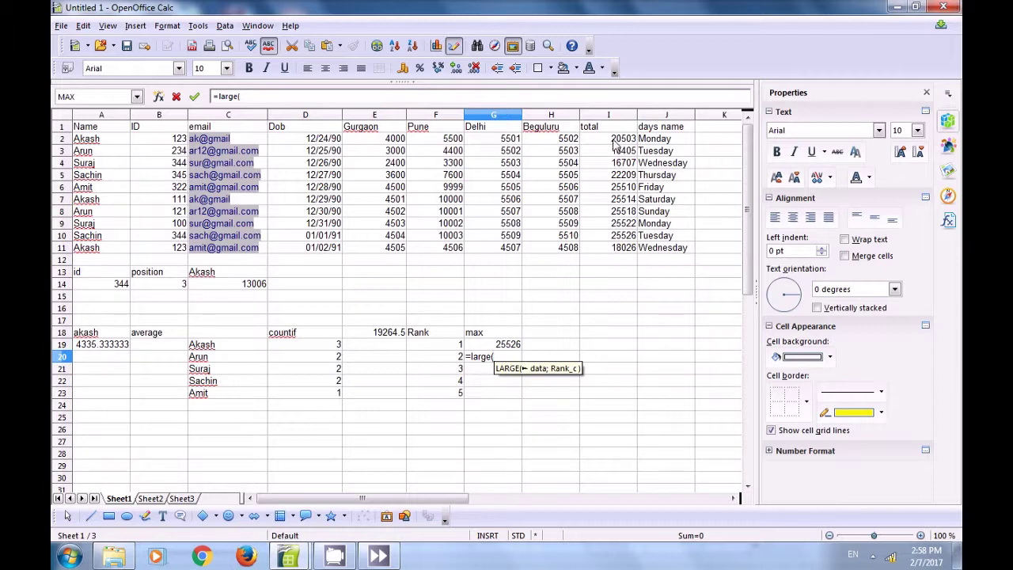
left_click_drag(614, 142, 622, 259)
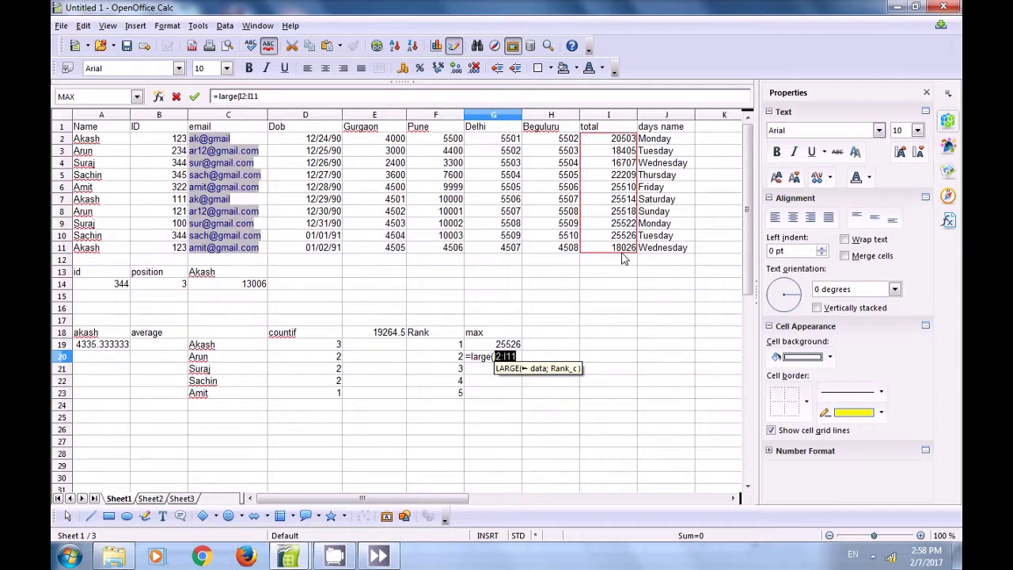
type(";")
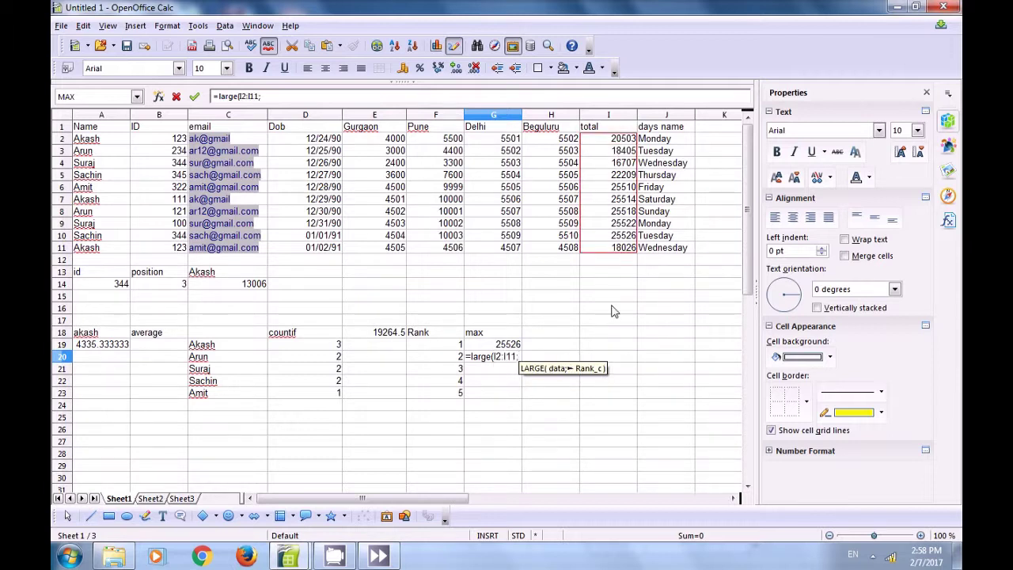
left_click(459, 361)
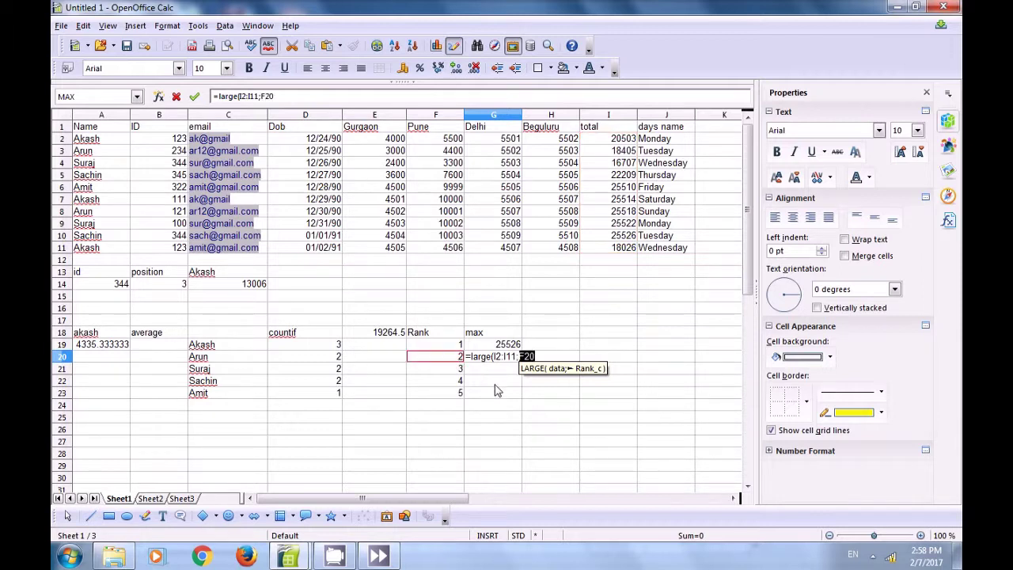
type(")")
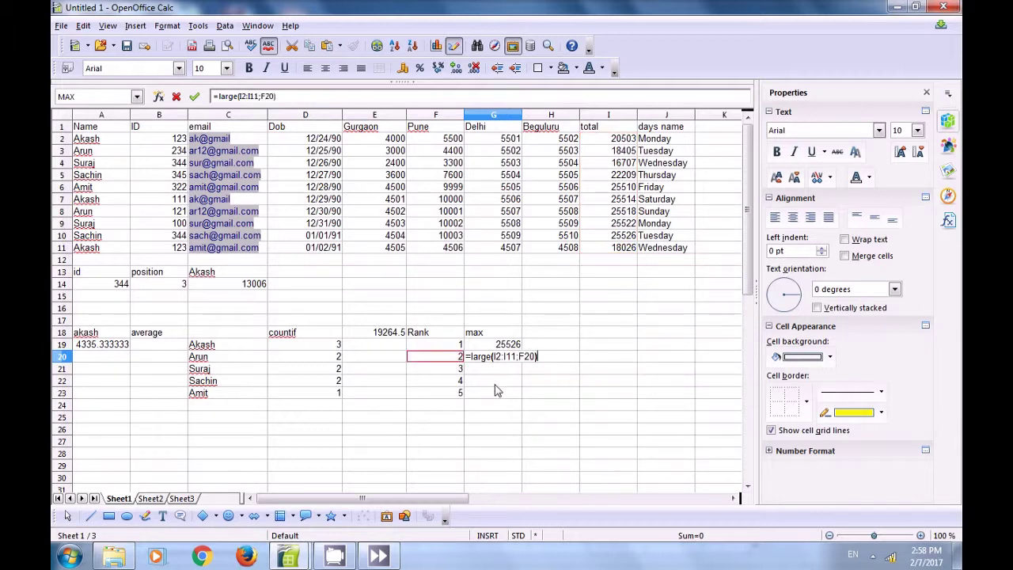
key("Return")
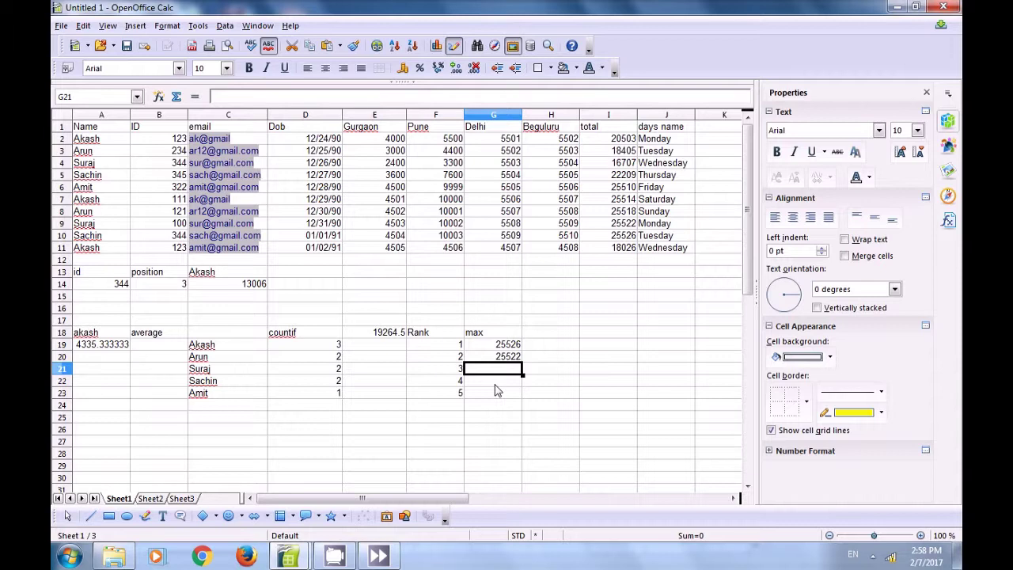
- Fill the LARGE formula in G20 down through G23 and check the formulas in the filled cells
left_click(494, 362)
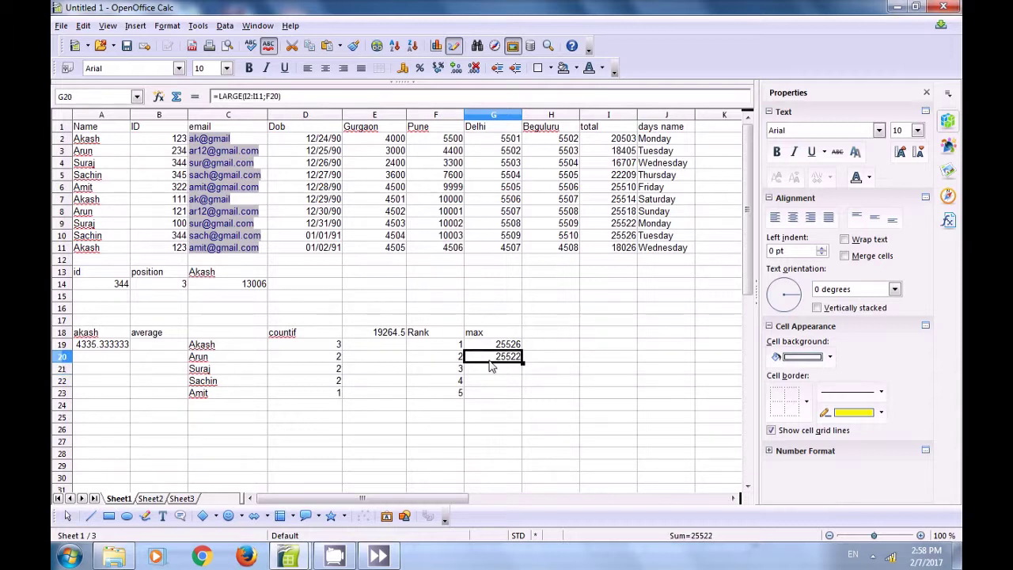
double_click(523, 363)
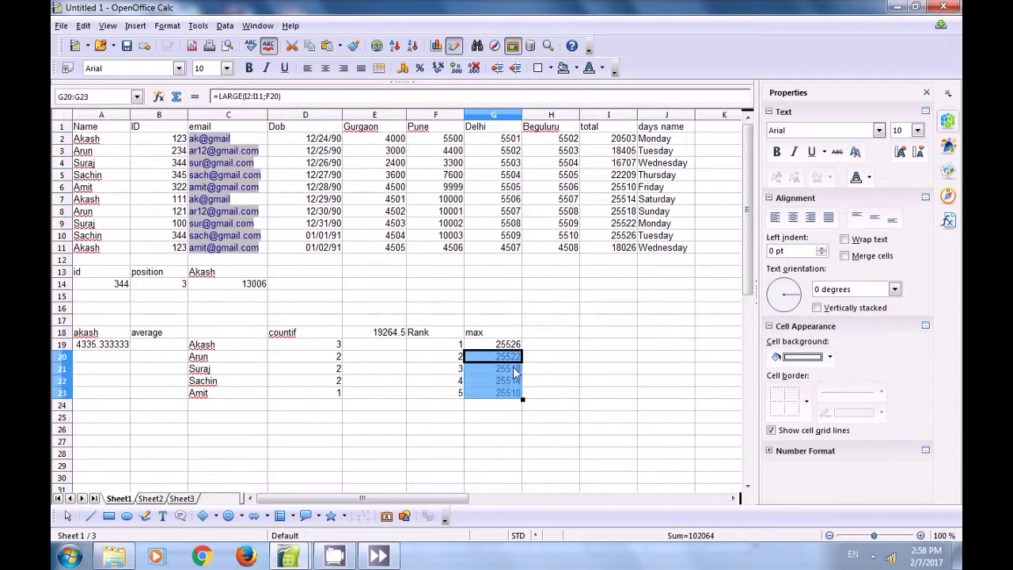
left_click(456, 419)
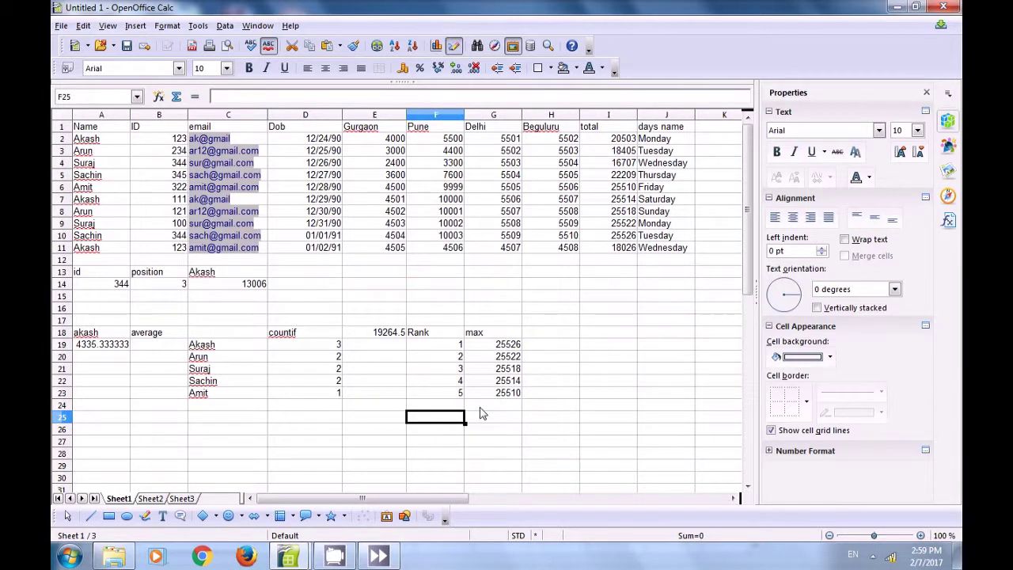
left_click(515, 361)
left_click(513, 371)
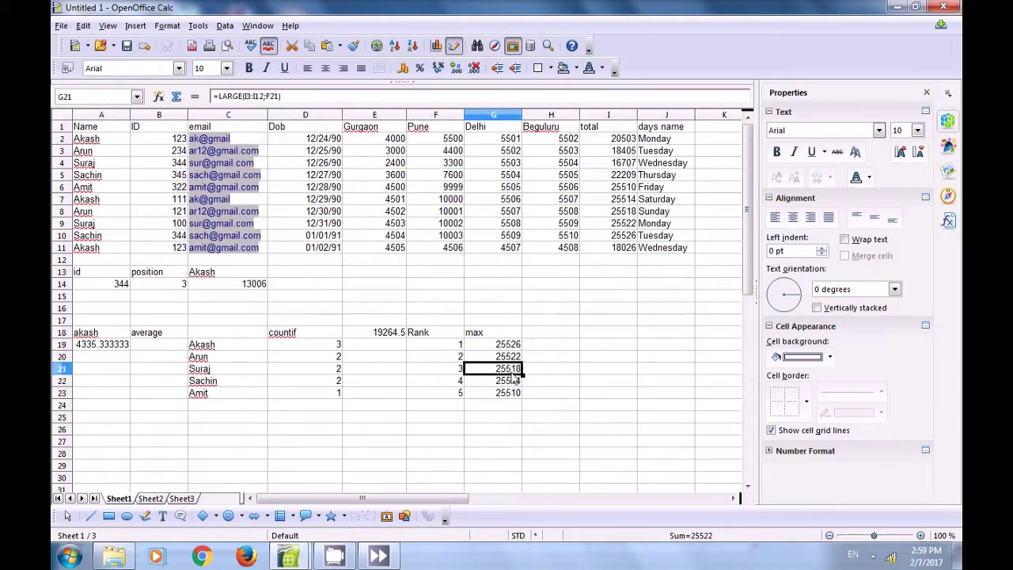
left_click(511, 382)
left_click(509, 396)
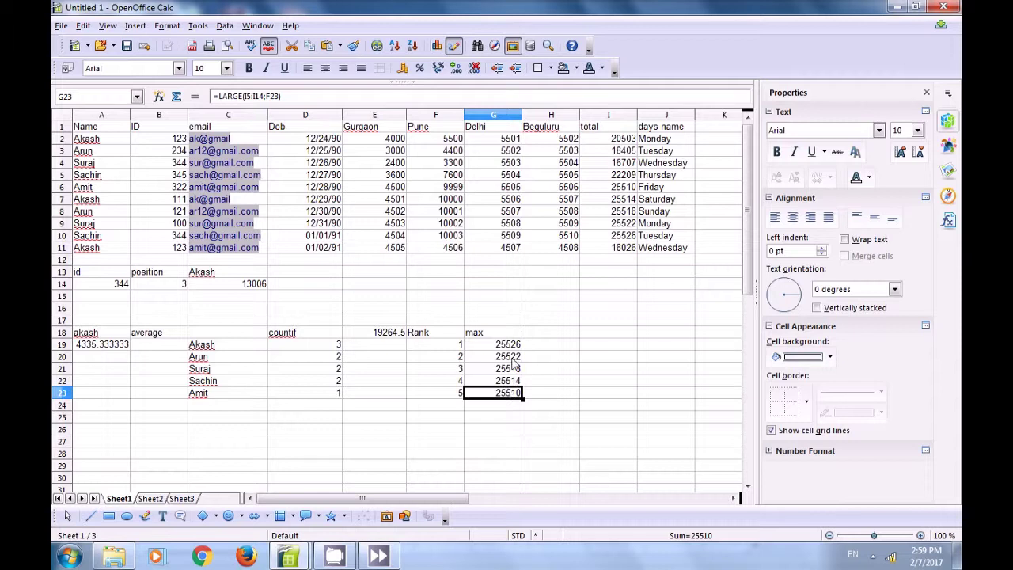
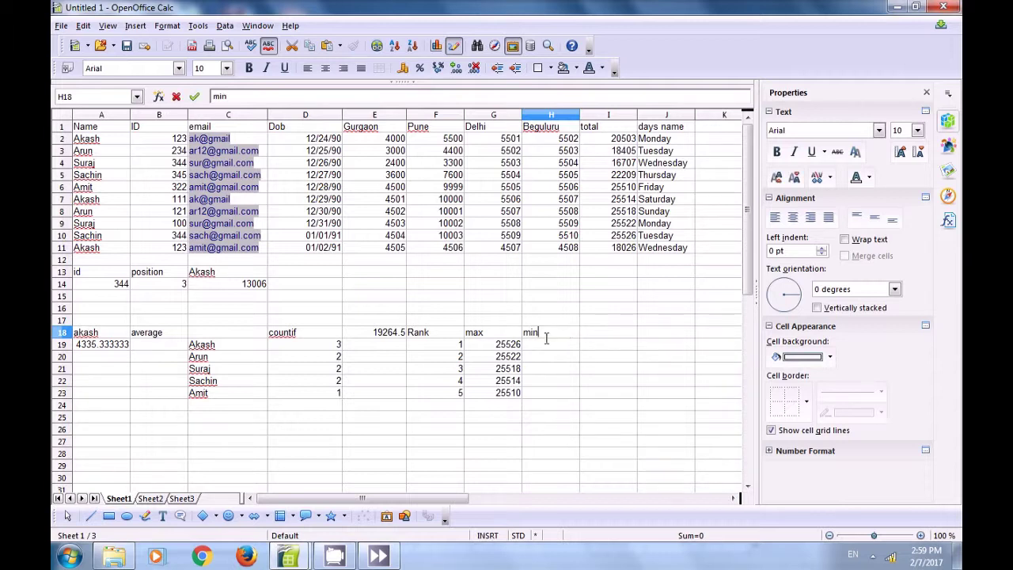
- Enter the formula =MIN(I2:I11) in H19 under the min header to get the lowest total
left_click(551, 347)
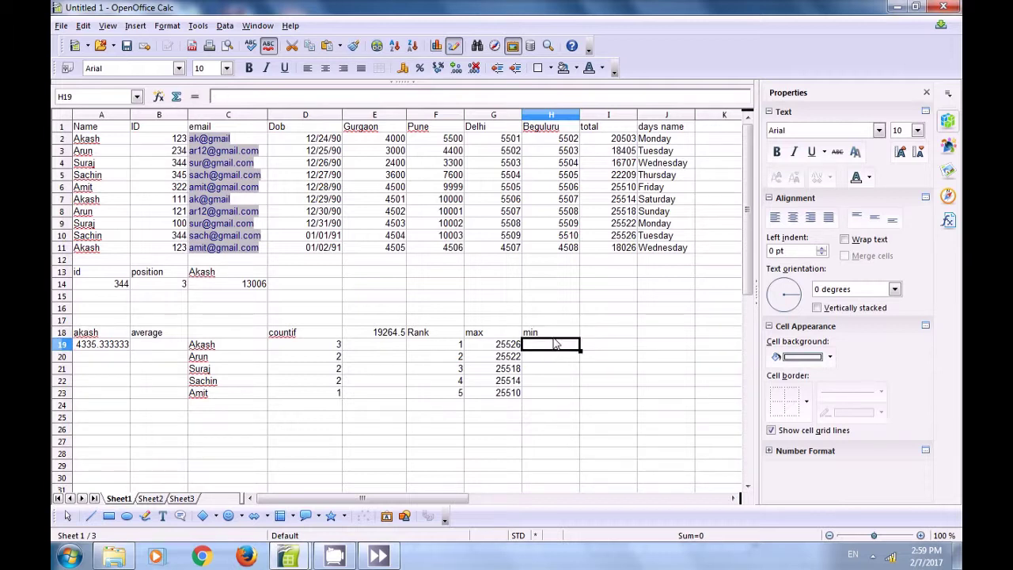
type("=min")
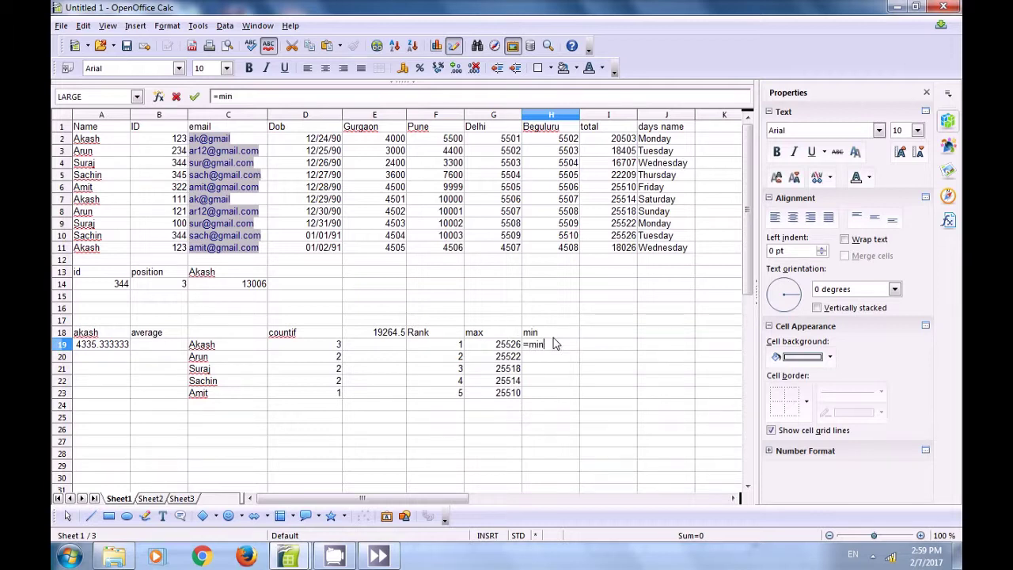
type("(")
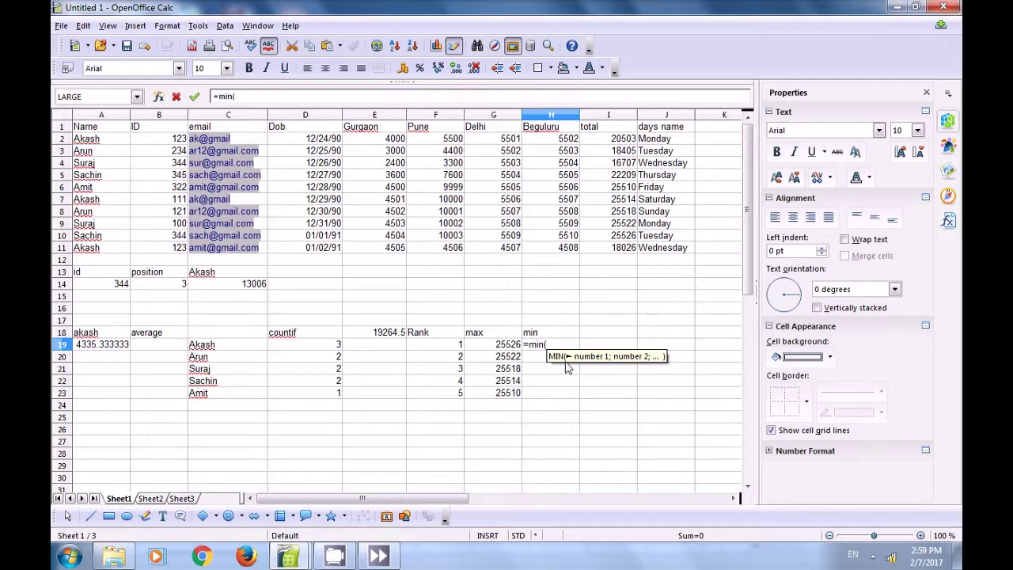
left_click_drag(611, 141, 623, 260)
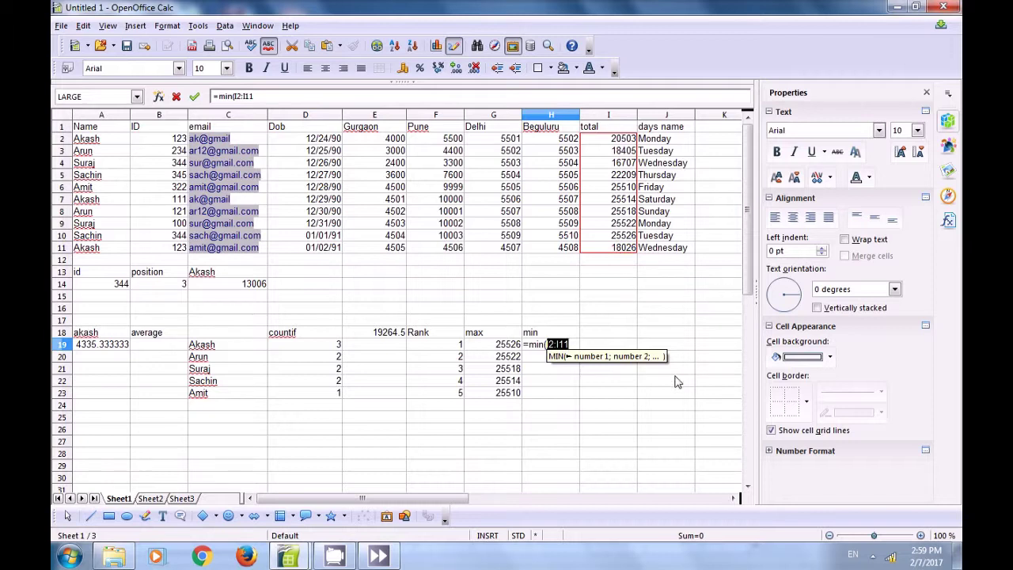
type(")")
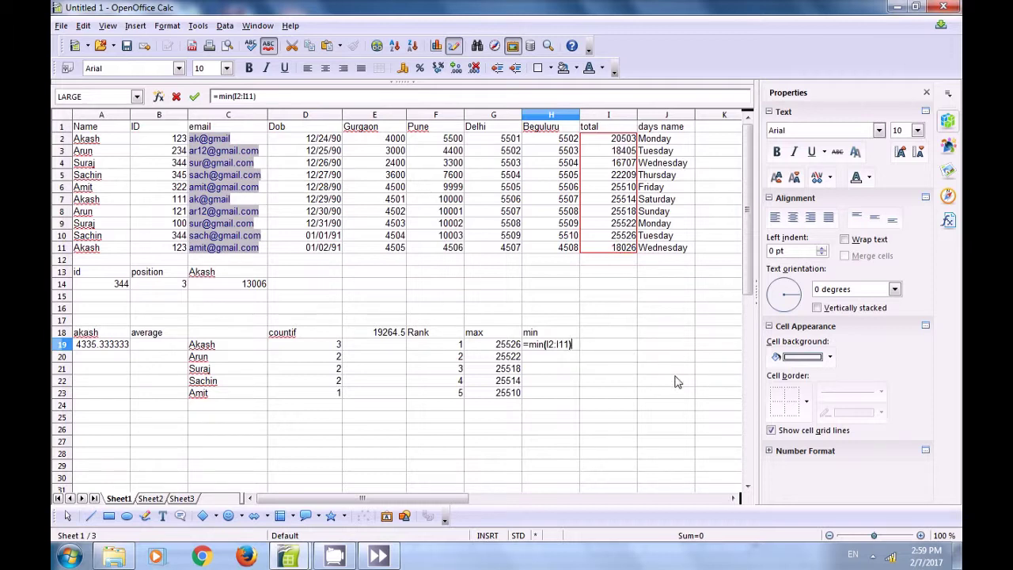
key("Return")
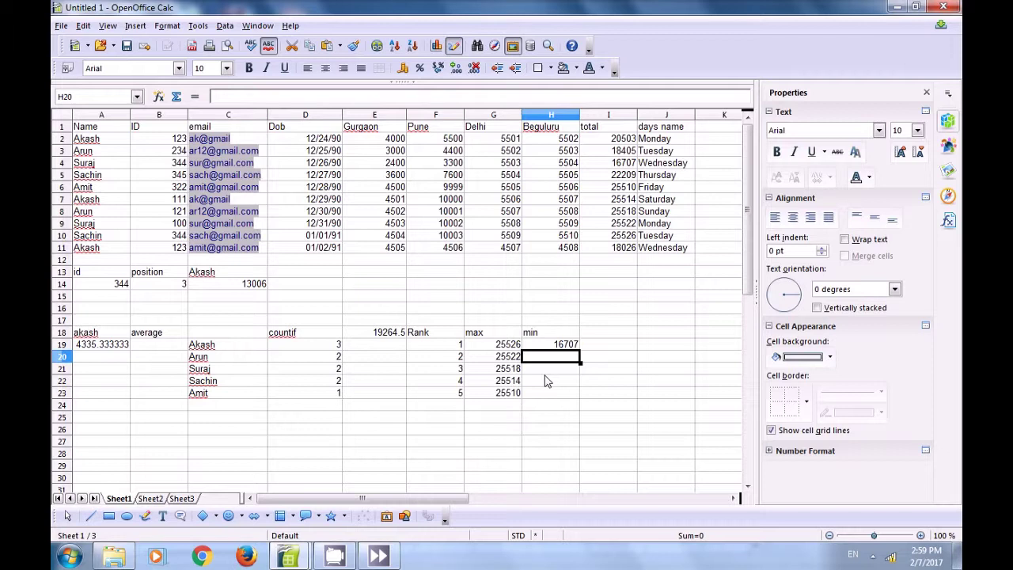
left_click(570, 353)
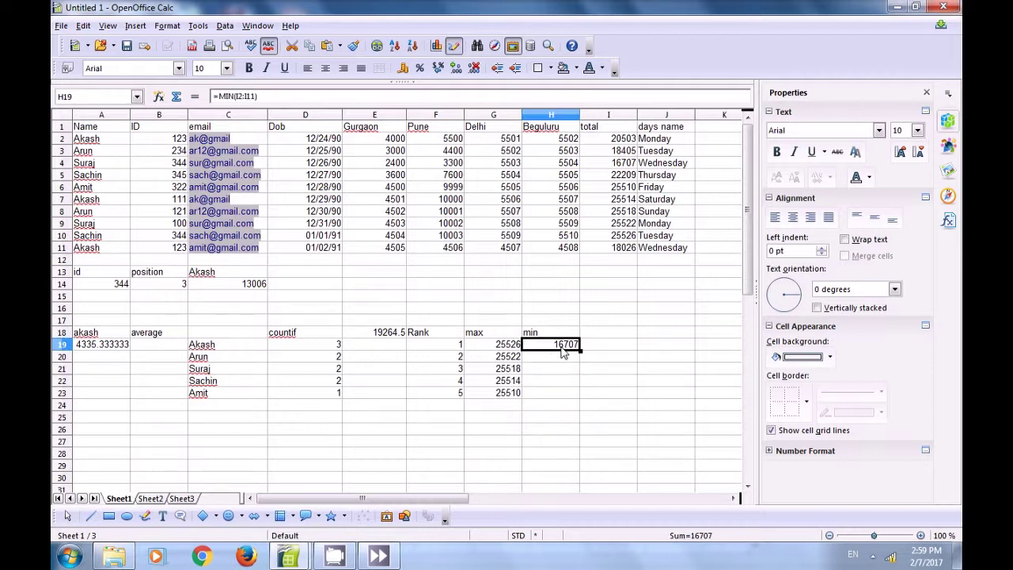
- Enter the formula =SMALL(I2:I11;F20) in H20 to get the lowest total for the rank in F20
left_click(552, 361)
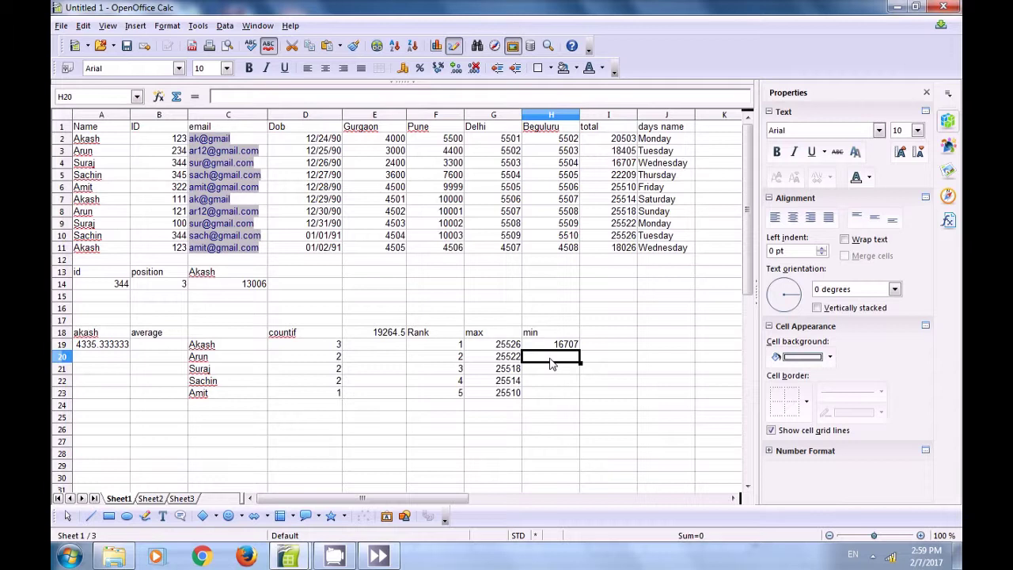
type("=")
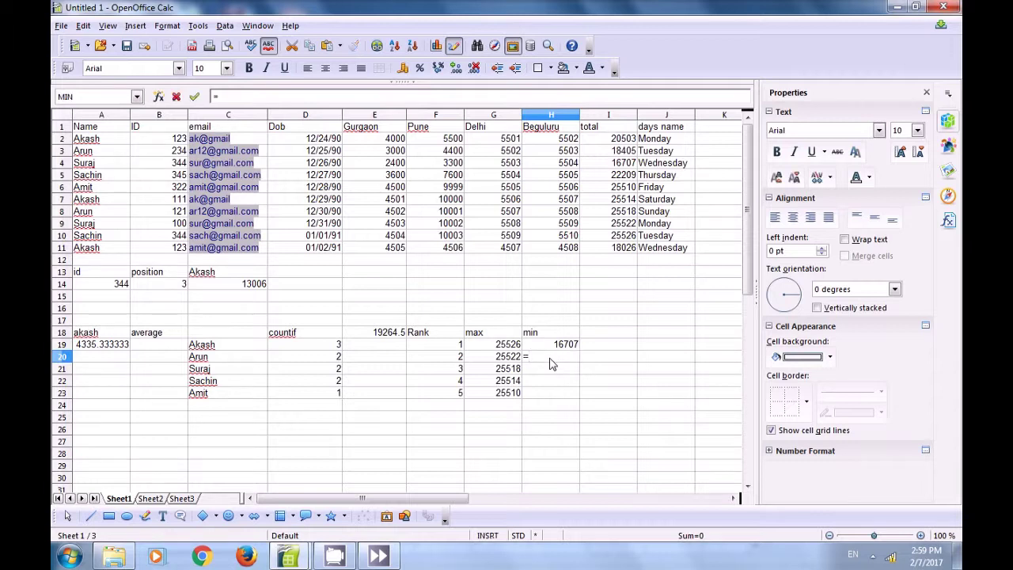
type("small(")
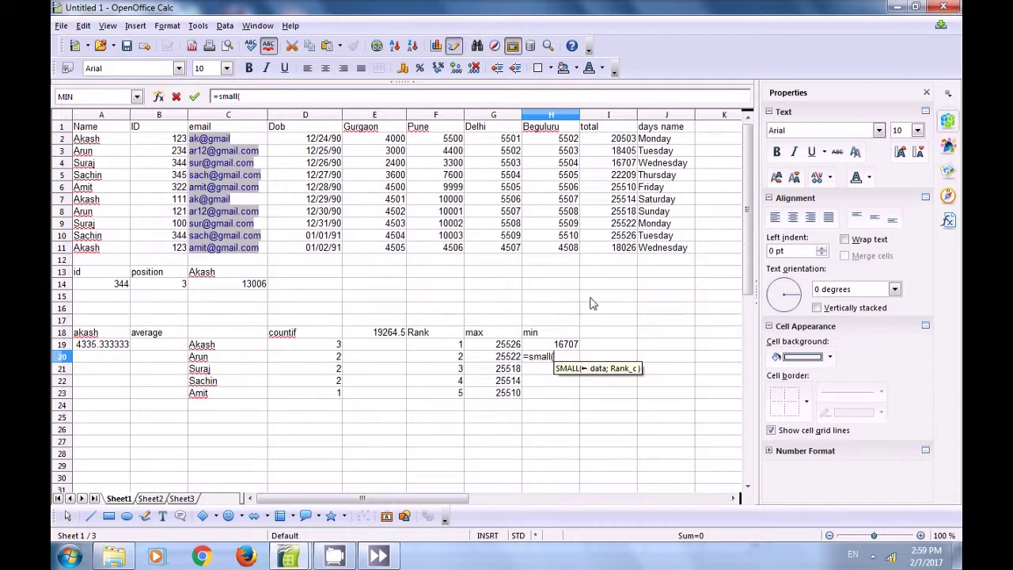
left_click_drag(618, 140, 614, 250)
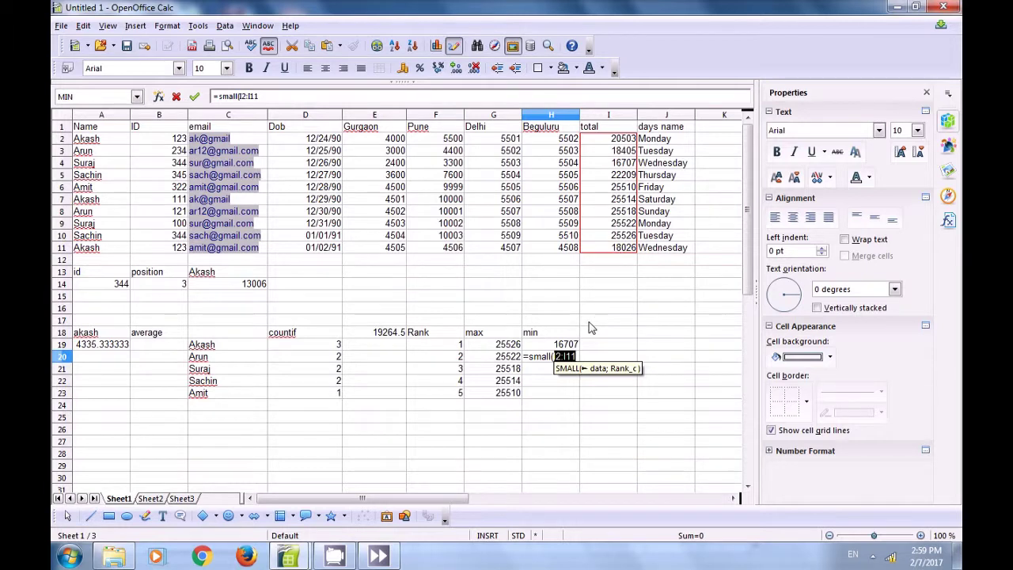
type(";")
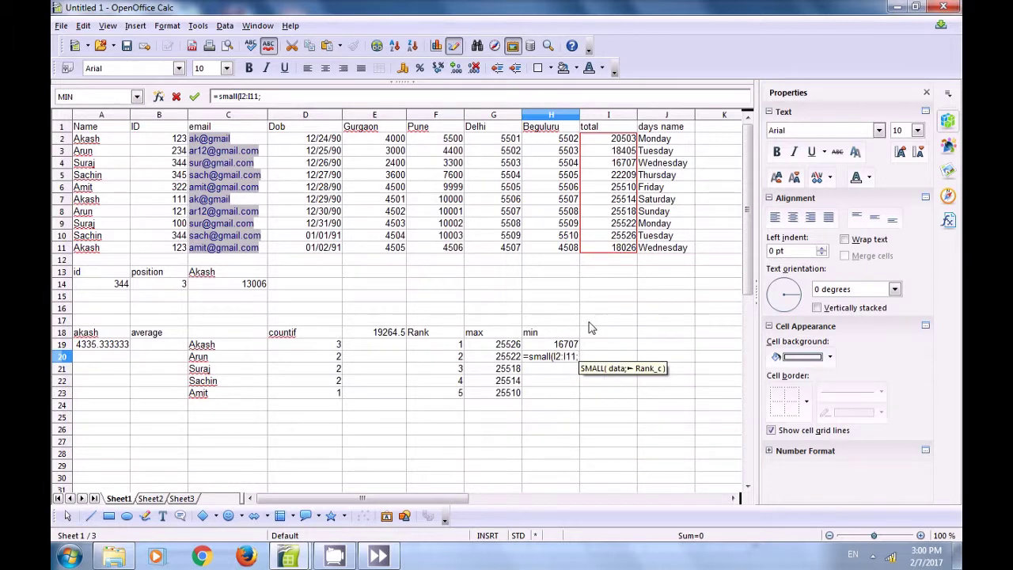
left_click(450, 360)
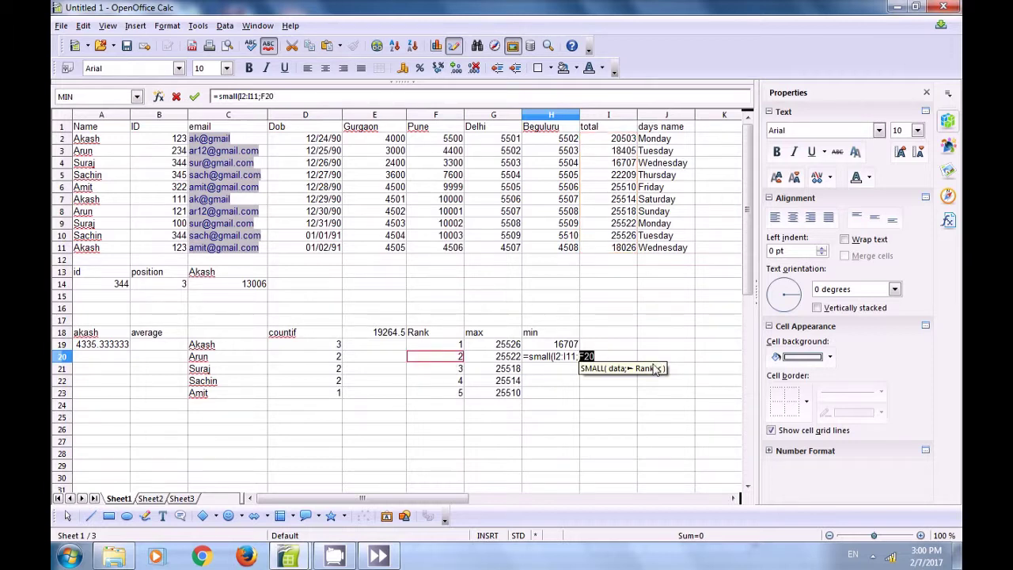
type(")")
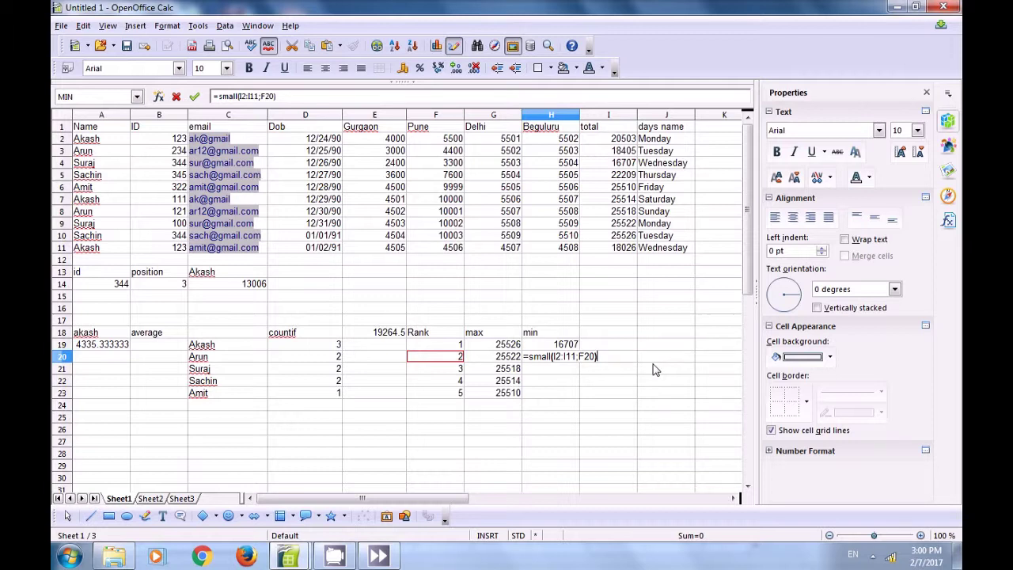
key("Return")
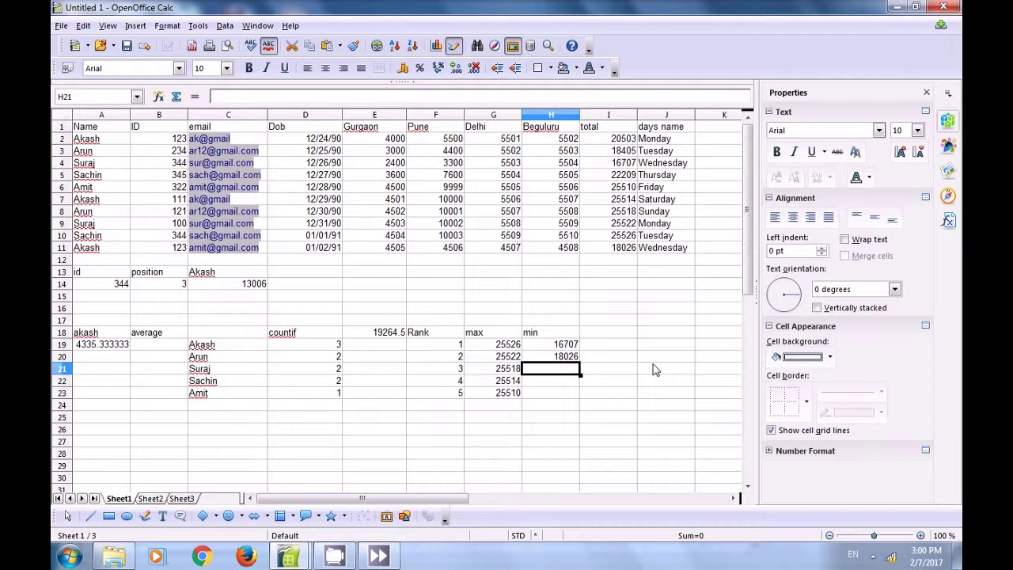
- Fill the SMALL formula in H20 down through H23
left_click(563, 358)
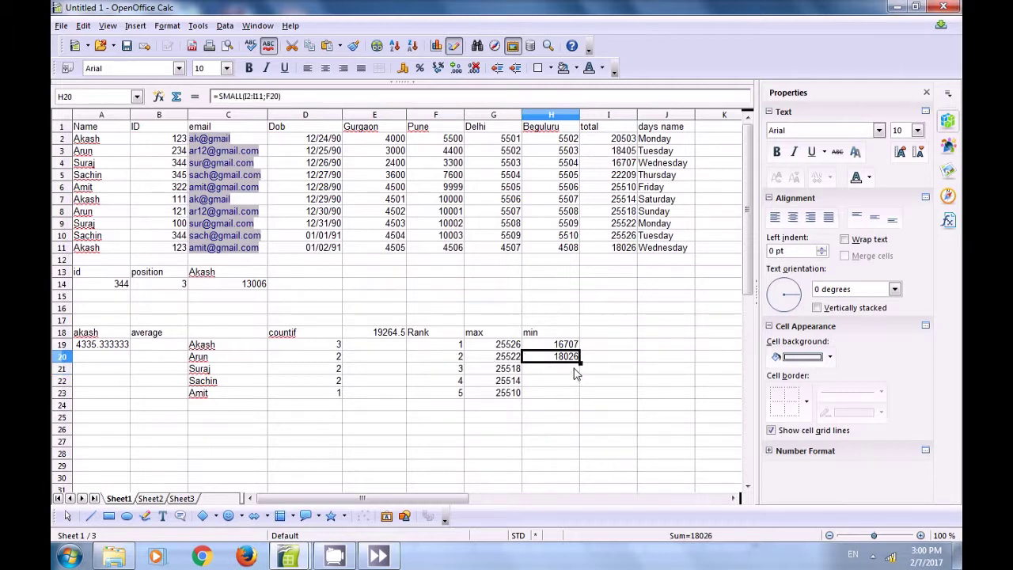
left_click_drag(581, 361, 581, 394)
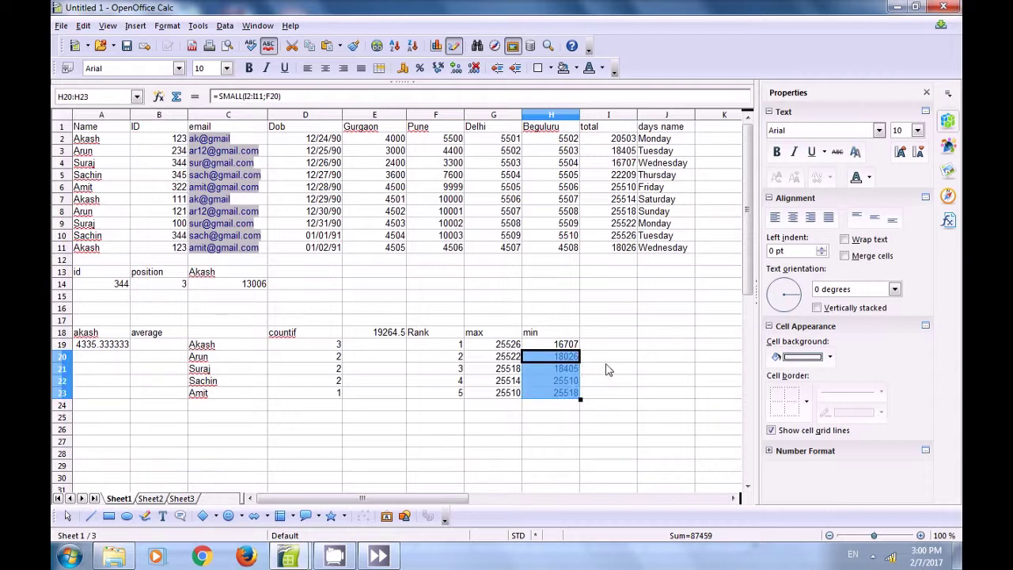
left_click(607, 366)
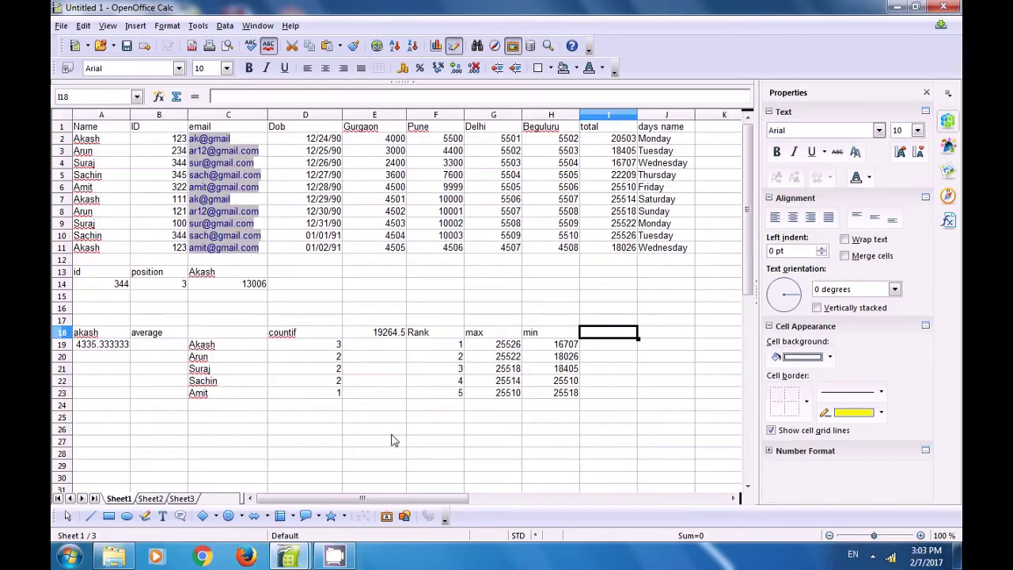
left_click(389, 420)
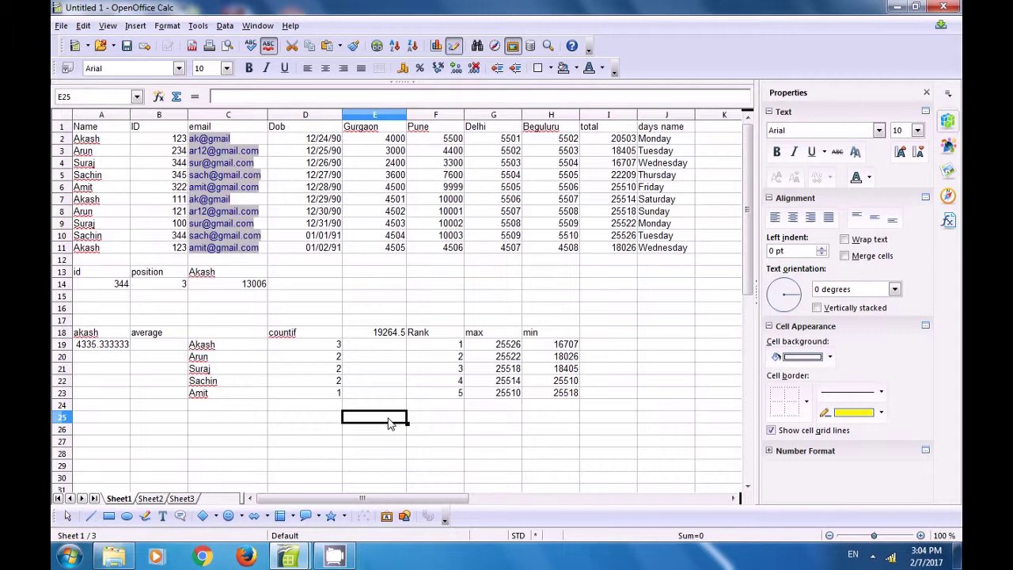
- Add the header "sumifs" in I18, beside the min header
left_click(599, 339)
type("coun")
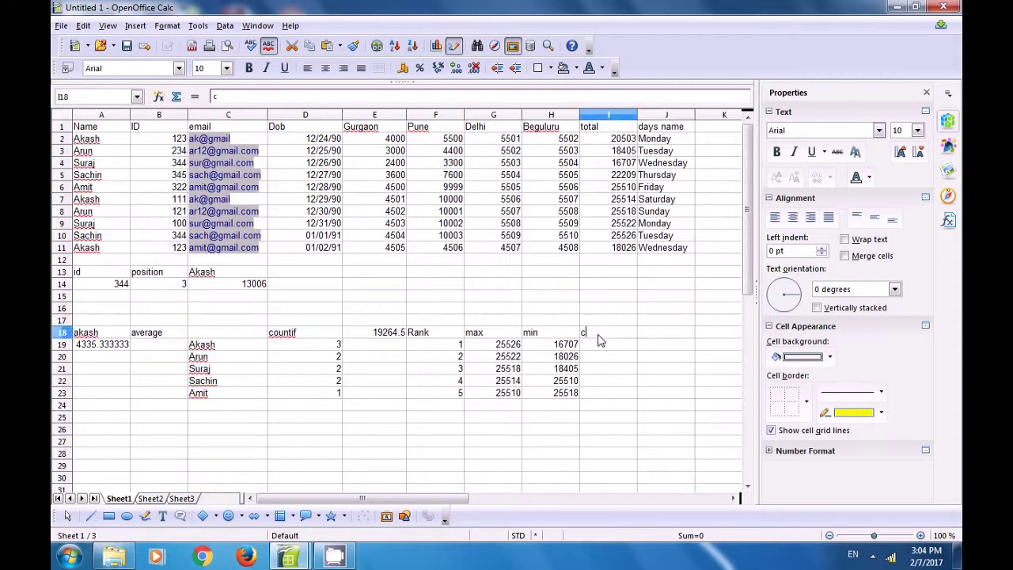
key("BackSpace")
key("BackSpace")
key("BackSpace")
key("BackSpace")
type("sumifs")
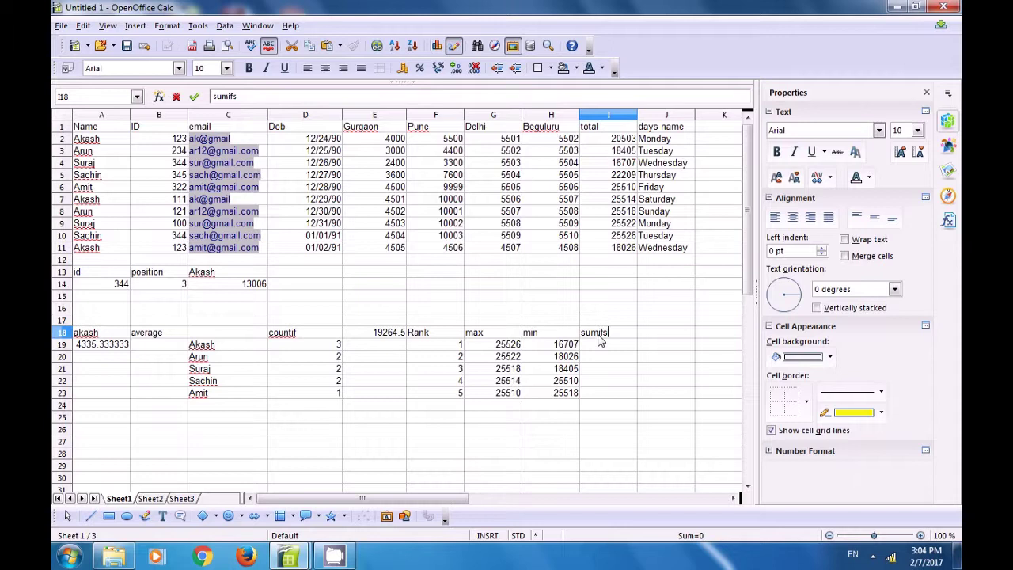
- Enter =SUMIFS(I2:I11;A2:A11;C19;B2:B11;B2) in I19 to sum the totals matching both the name in C19 and the ID in B2
left_click(606, 345)
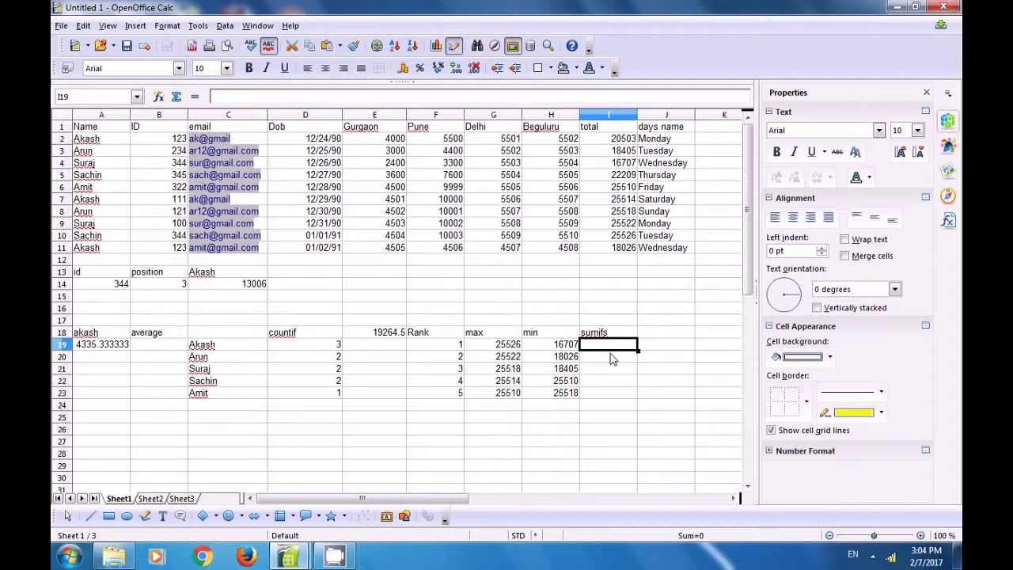
type("=sum")
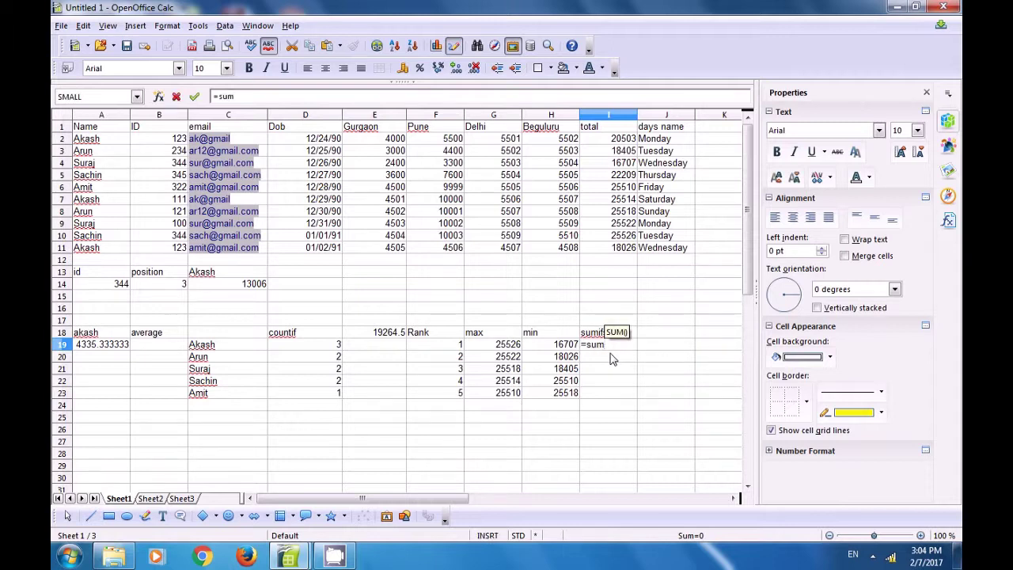
type("ifs(")
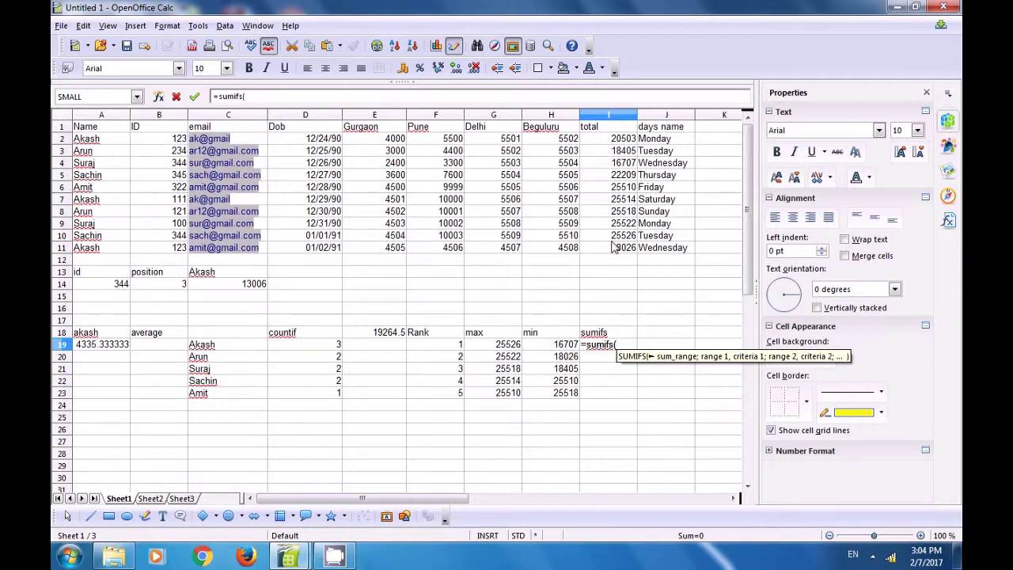
left_click_drag(602, 139, 613, 251)
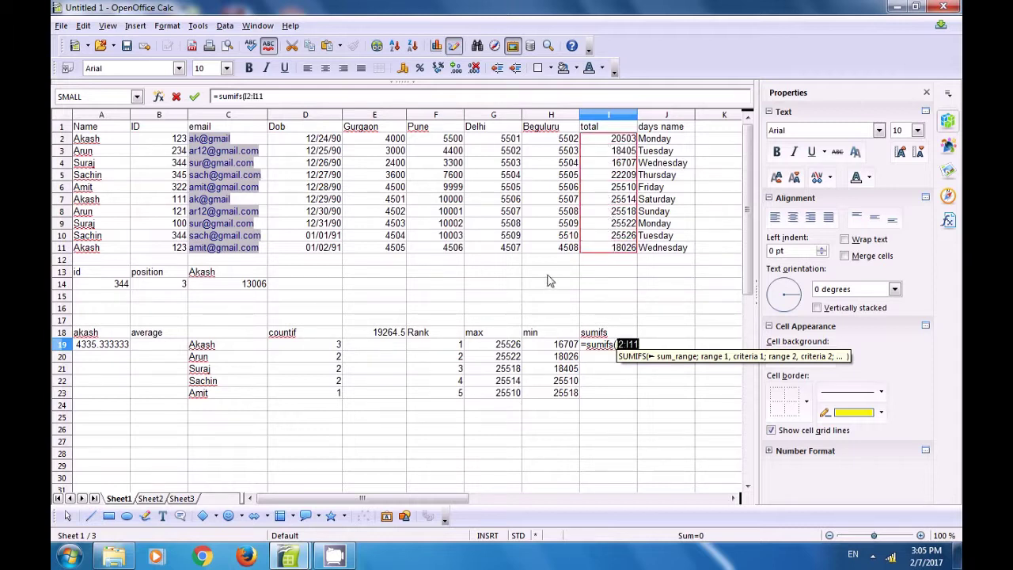
type(";")
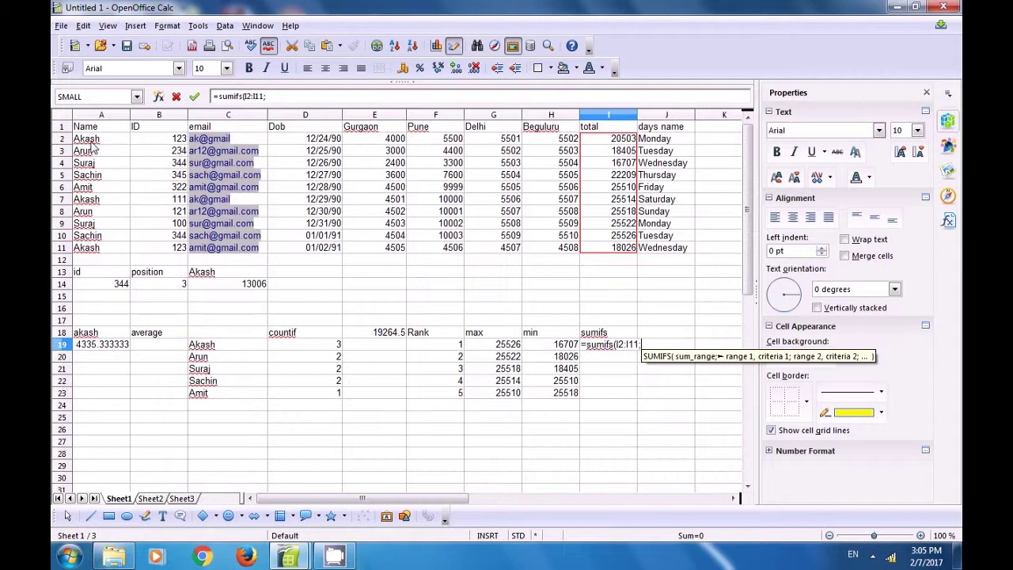
left_click_drag(91, 141, 87, 250)
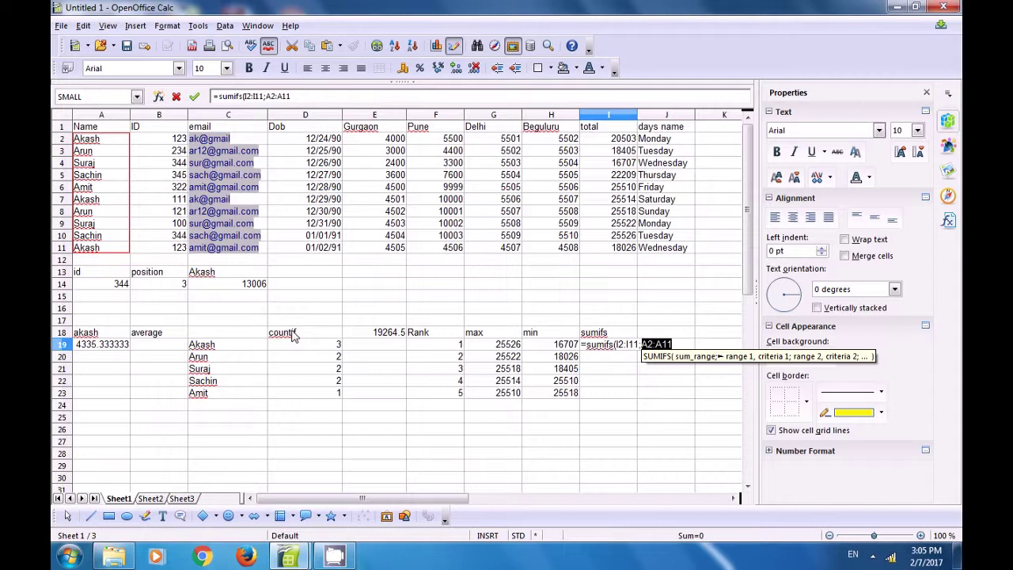
type(";")
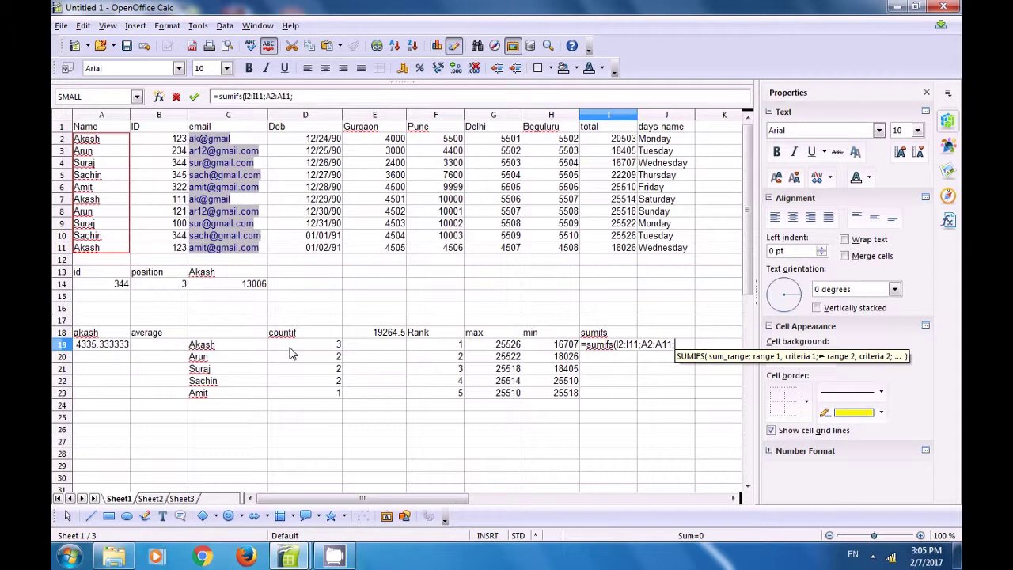
left_click(204, 348)
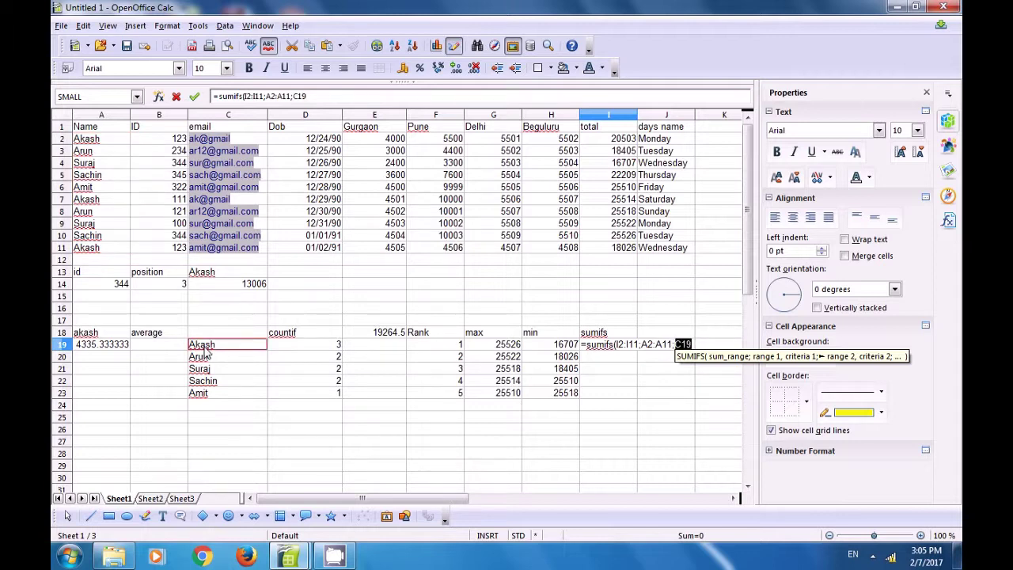
type(";")
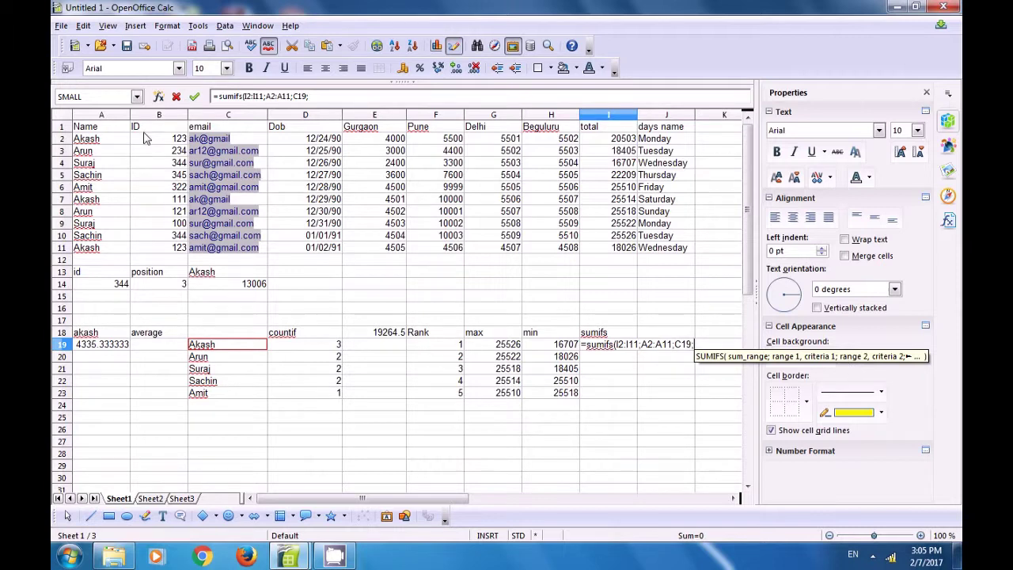
left_click_drag(158, 145, 173, 258)
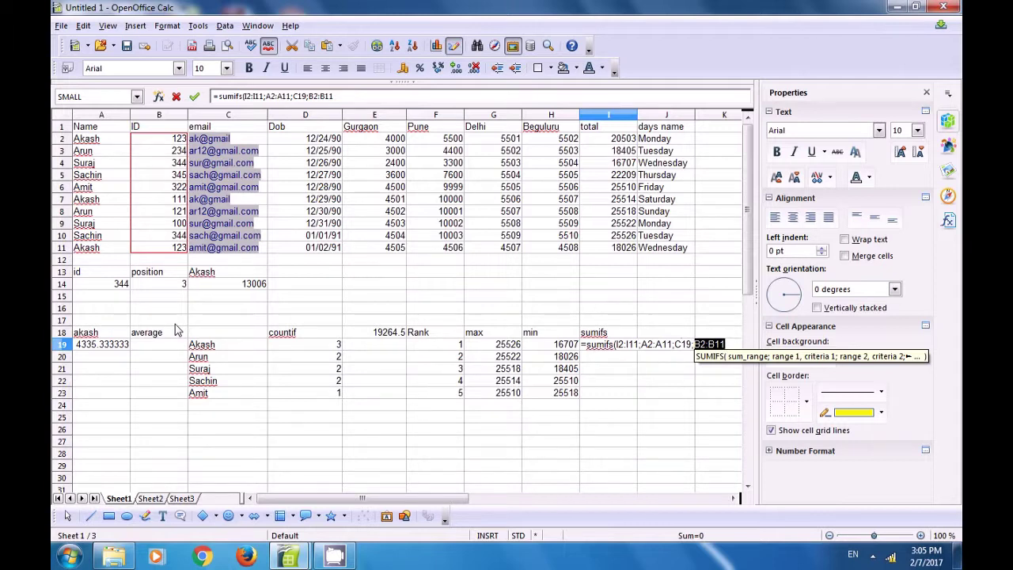
type(";")
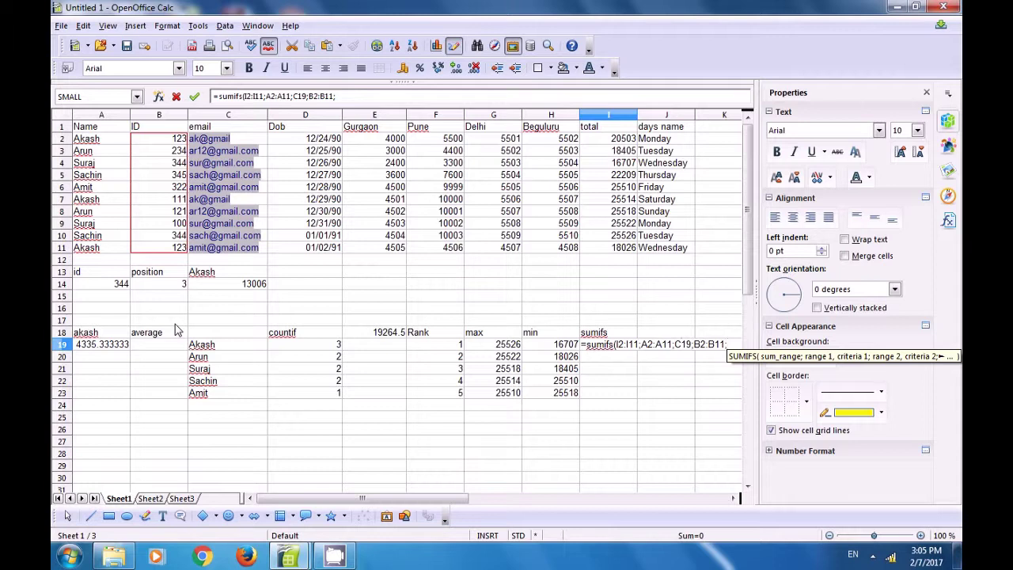
left_click(179, 144)
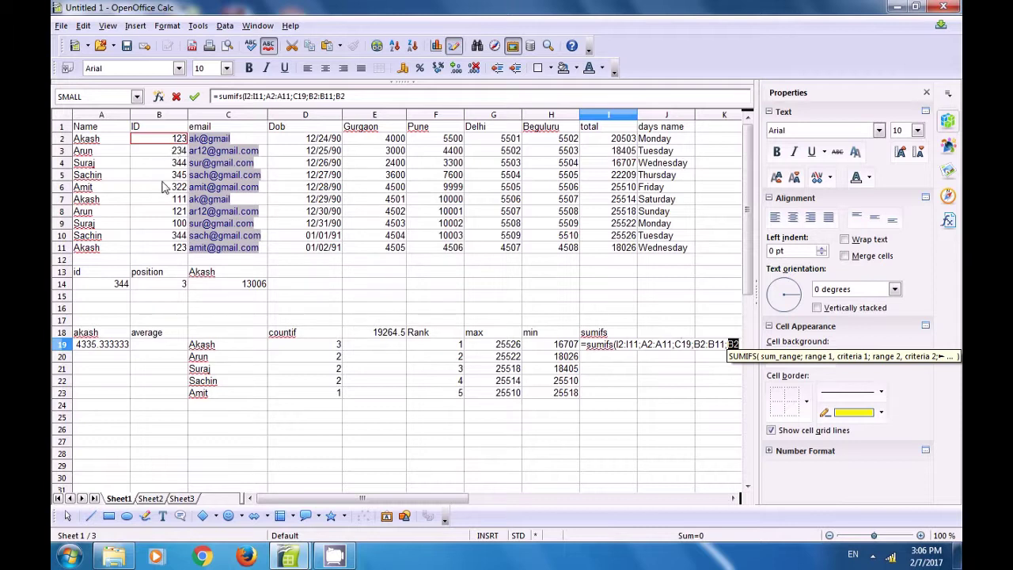
type(")")
key("Return")
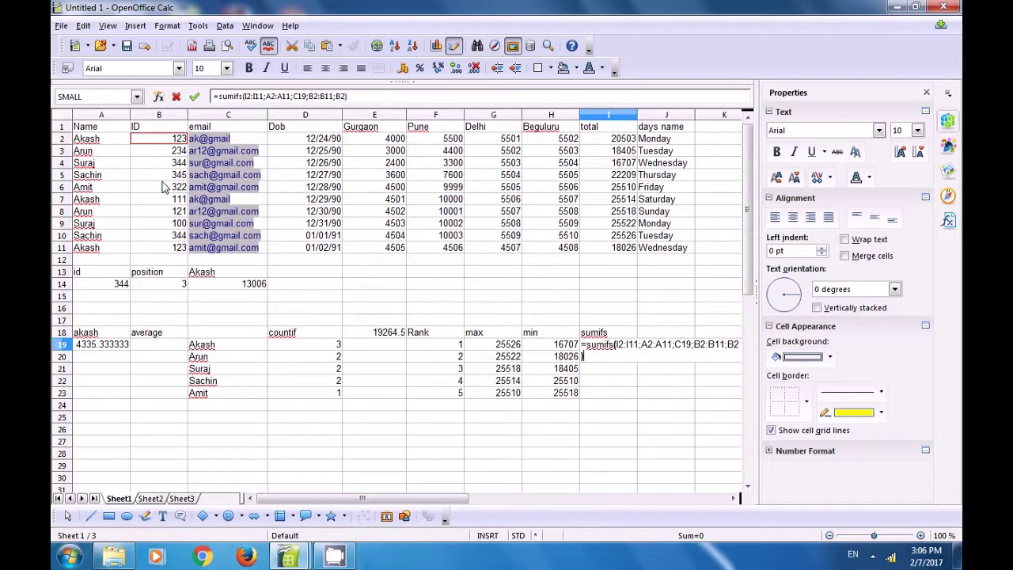
key("Return")
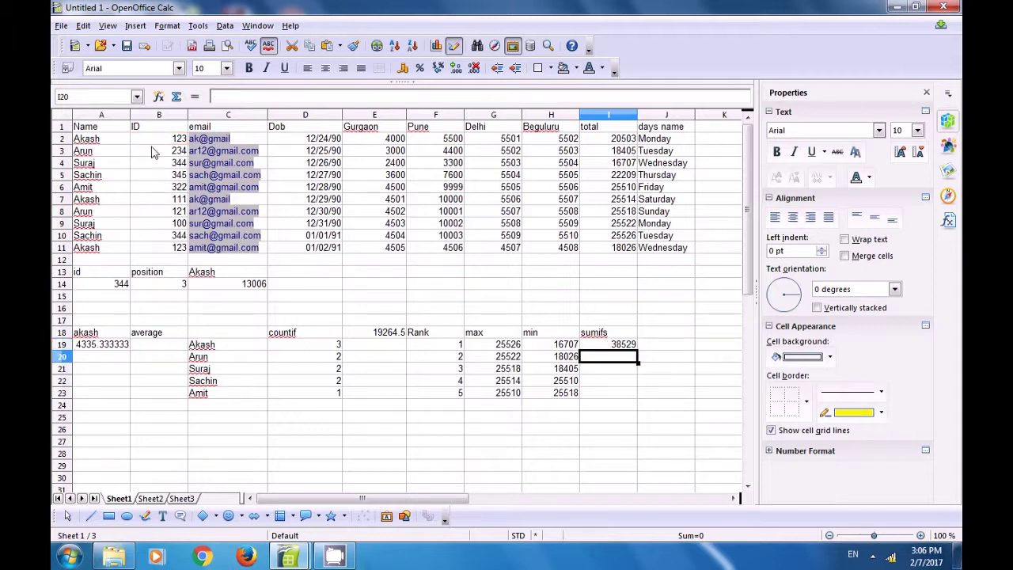
- Check the name, ID and total cells matching the SUMIFS criteria, and fill the formula in I19 down through I23
left_click(113, 141)
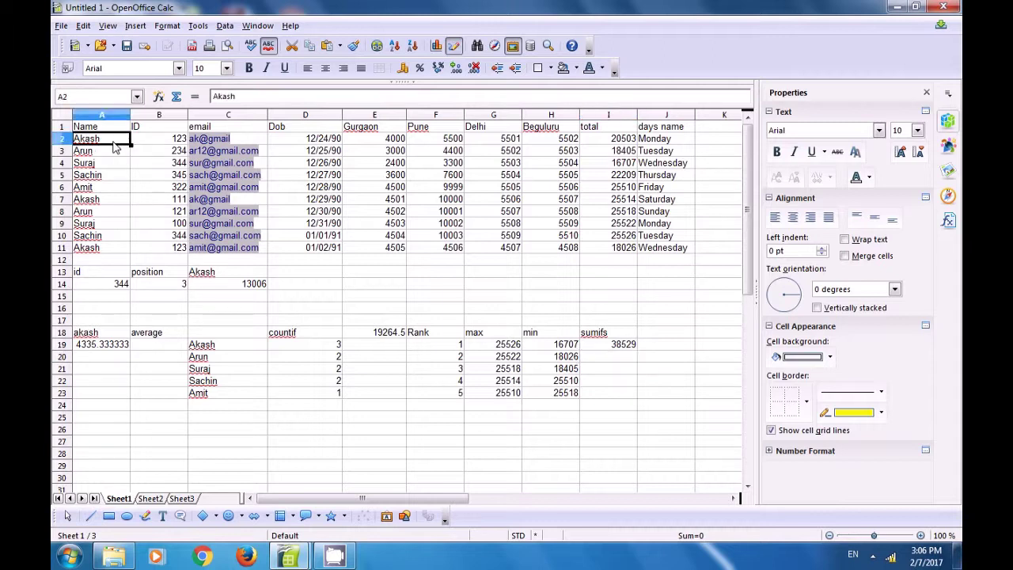
left_click(173, 142)
left_click(179, 248)
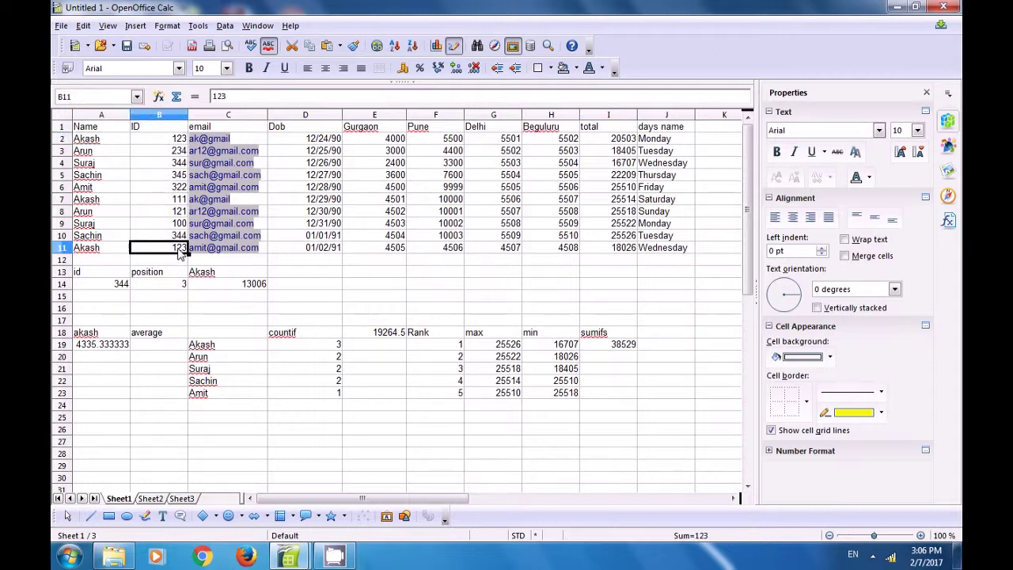
left_click(614, 250)
left_click(610, 144)
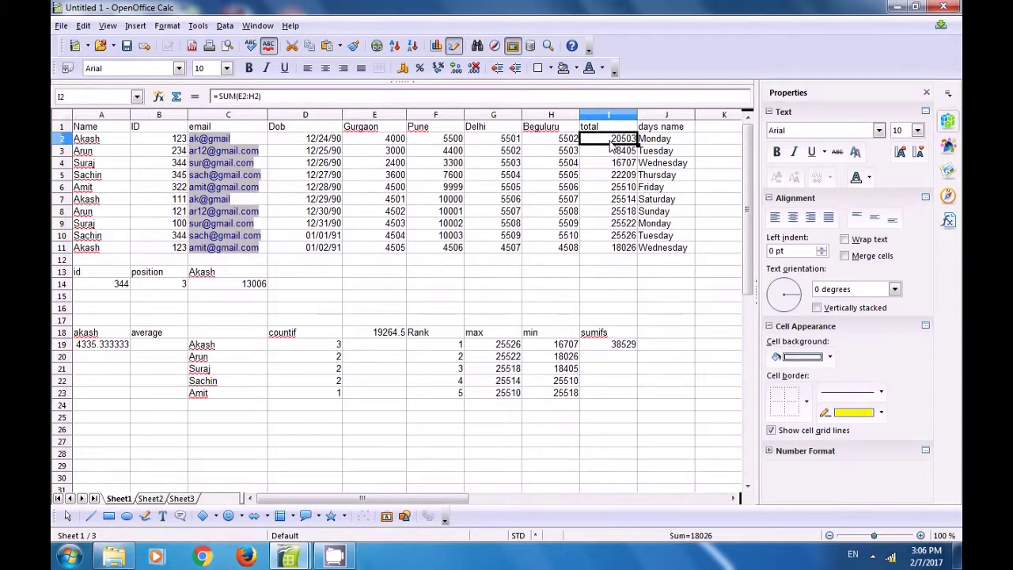
left_click(627, 349)
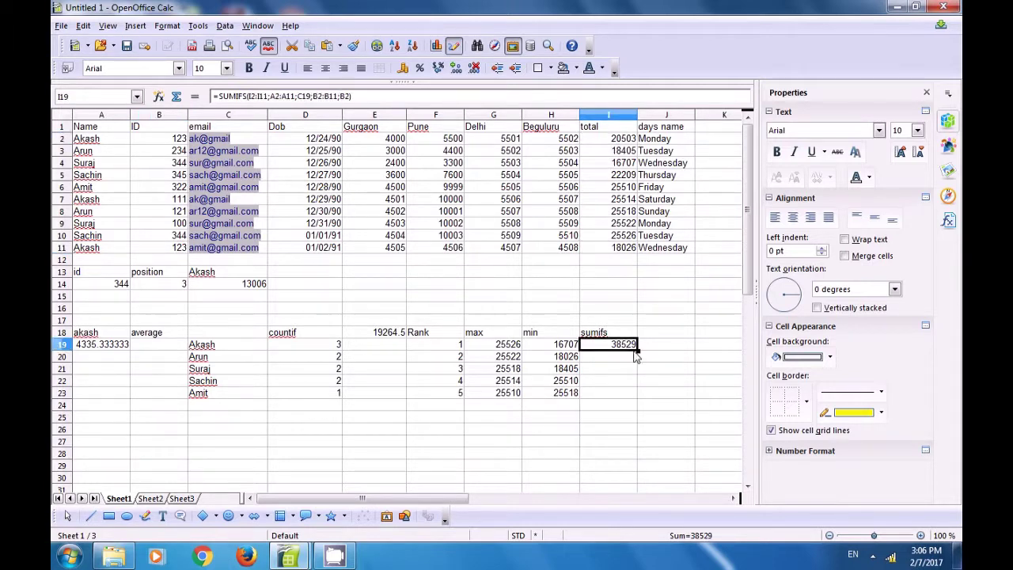
left_click_drag(637, 348, 637, 395)
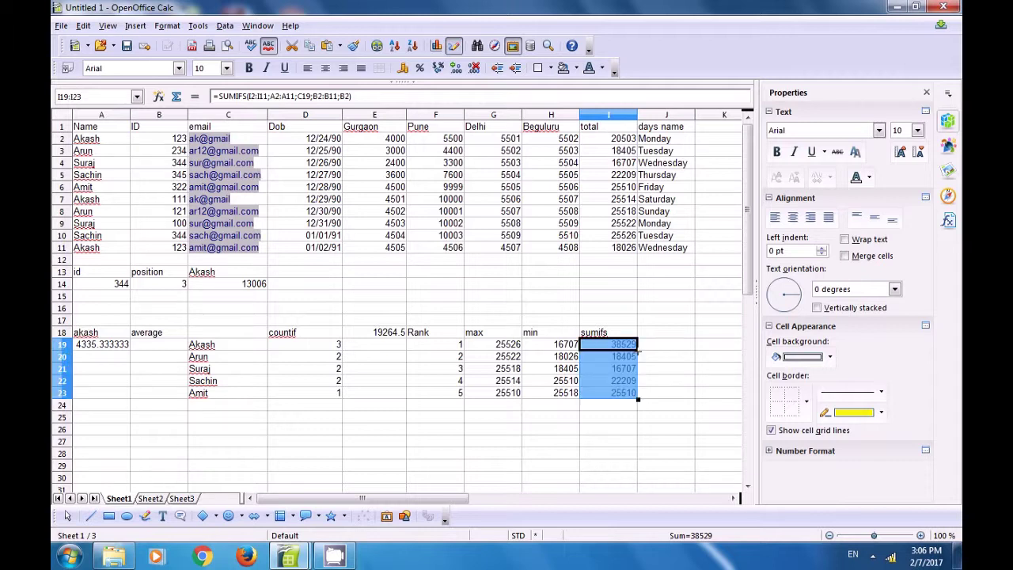
left_click(633, 430)
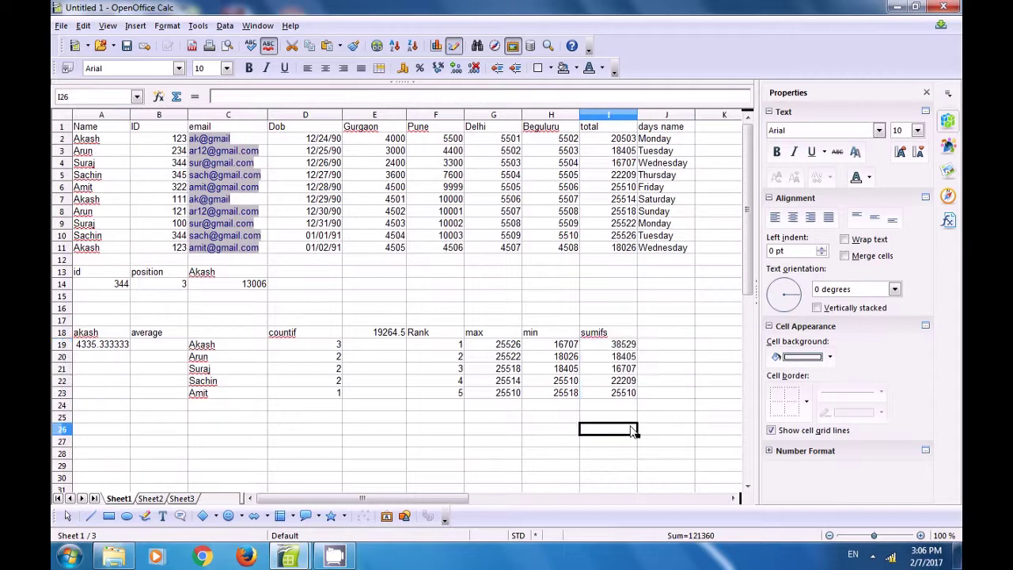
left_click(201, 364)
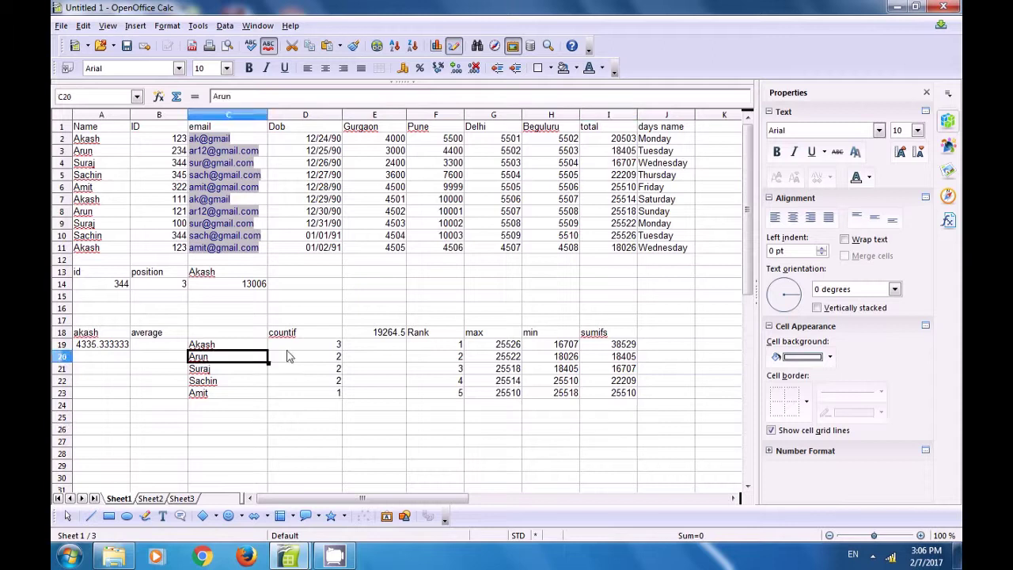
- Check the SUMIFS results in I20 to I22 against the names in C21 and C22 and the ID in B5
left_click(618, 358)
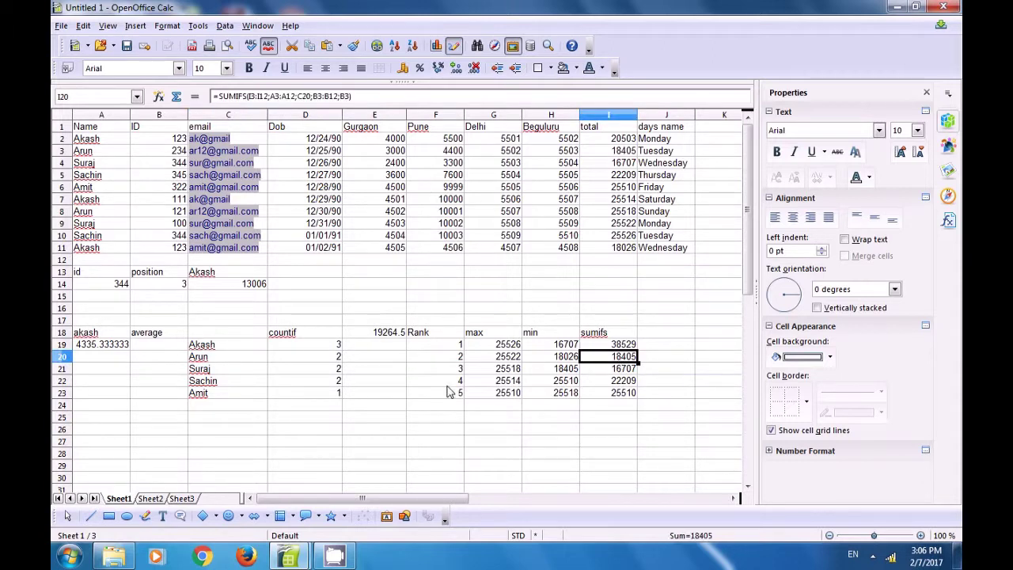
left_click(198, 369)
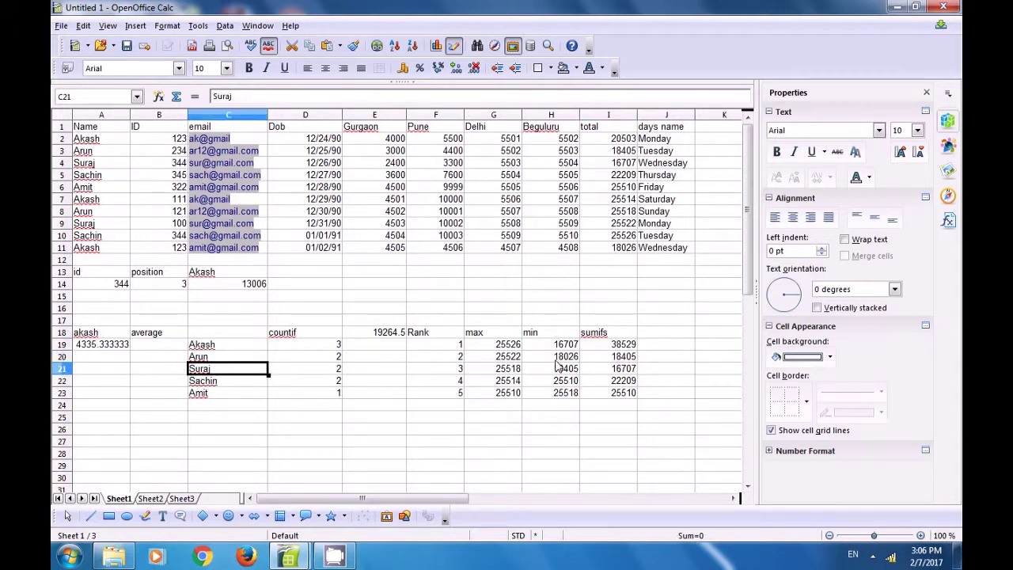
left_click(619, 370)
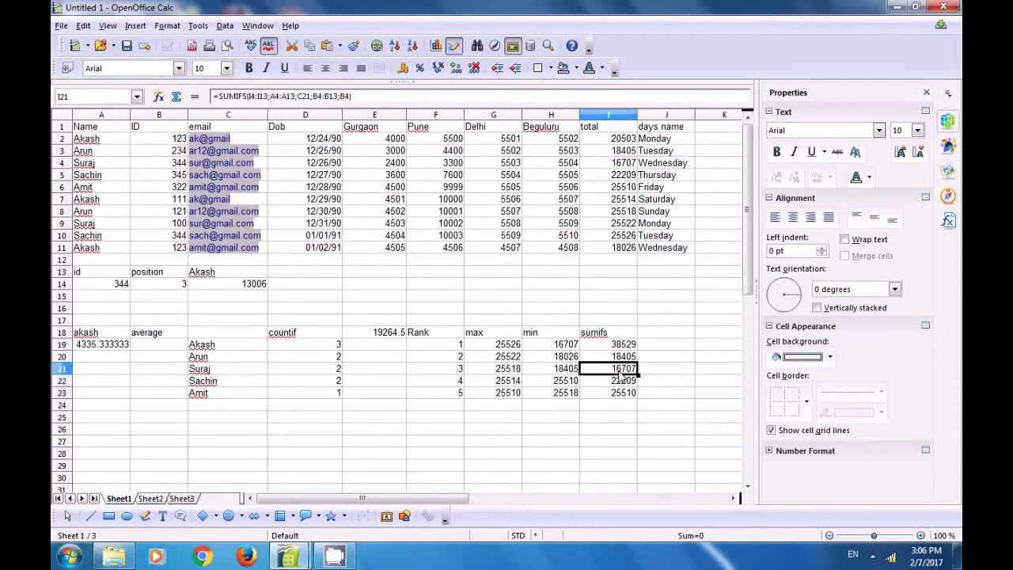
left_click(197, 383)
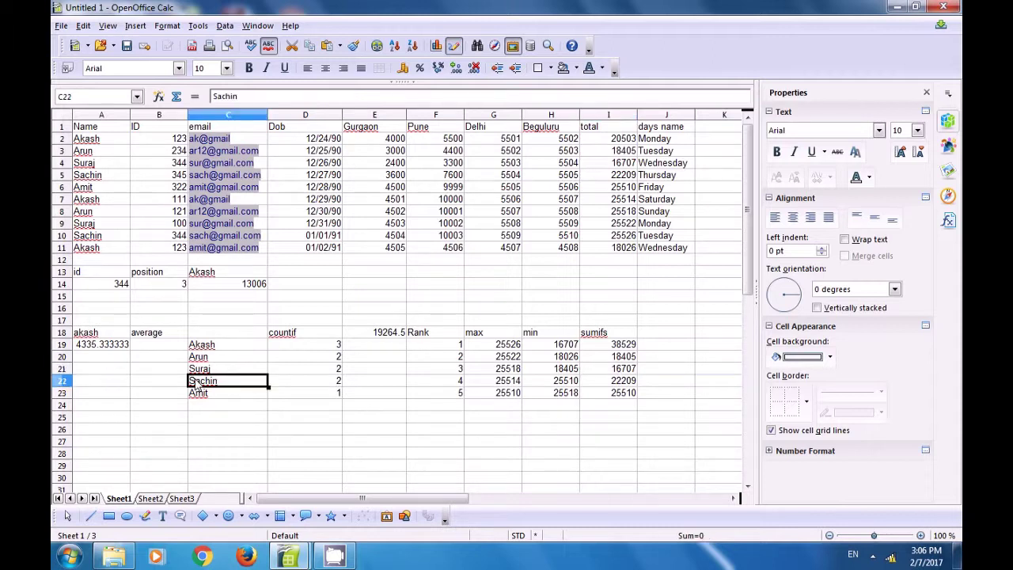
left_click(181, 176)
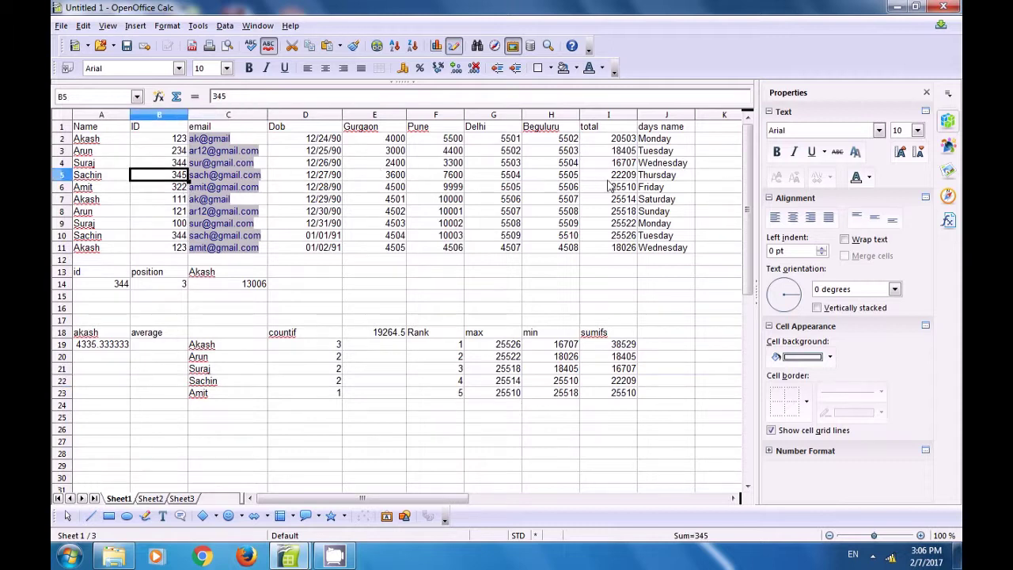
left_click(632, 383)
left_click(631, 403)
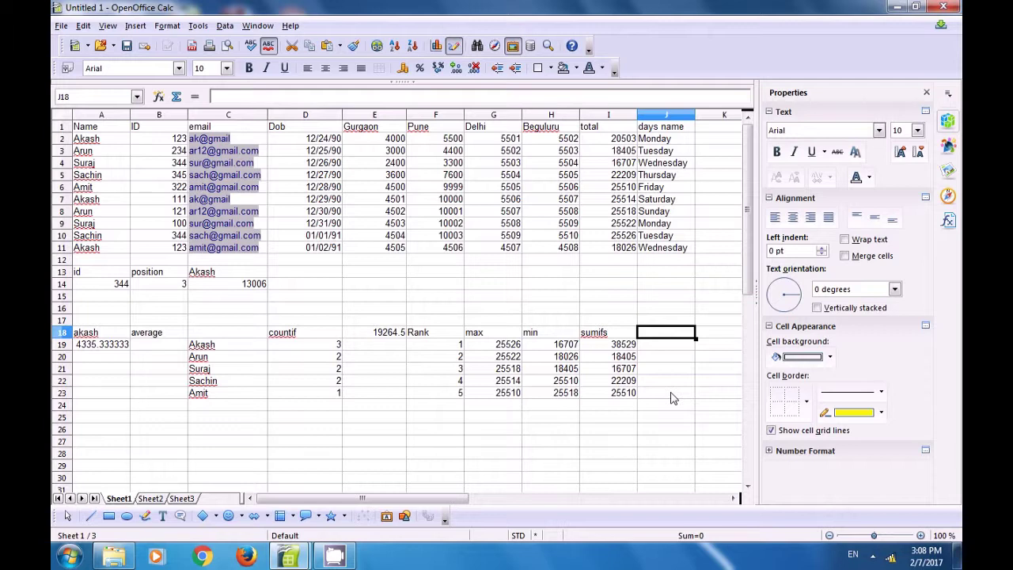
- Add the header "countifs" in J18, beside the sumifs header
type("co")
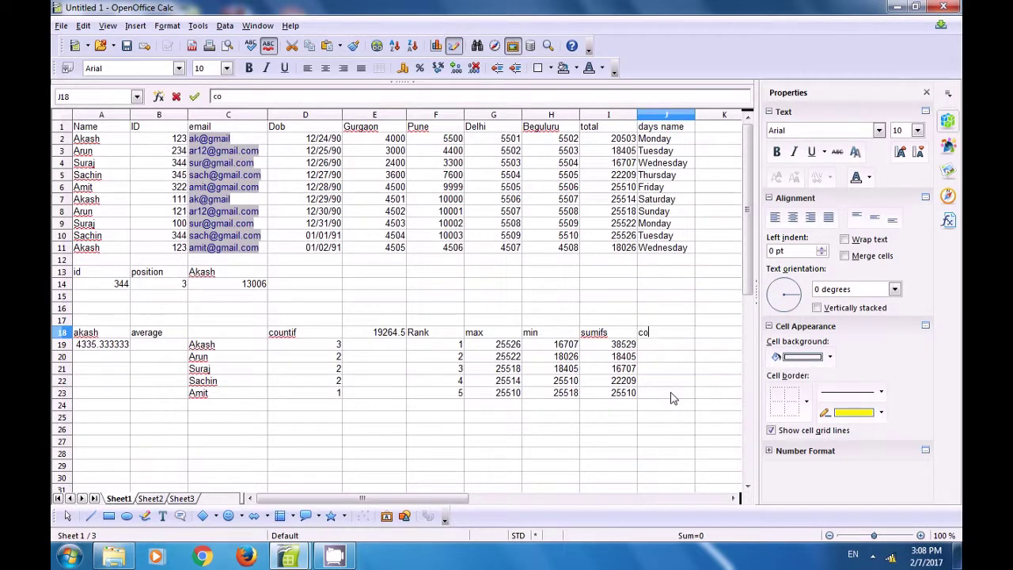
type("untif")
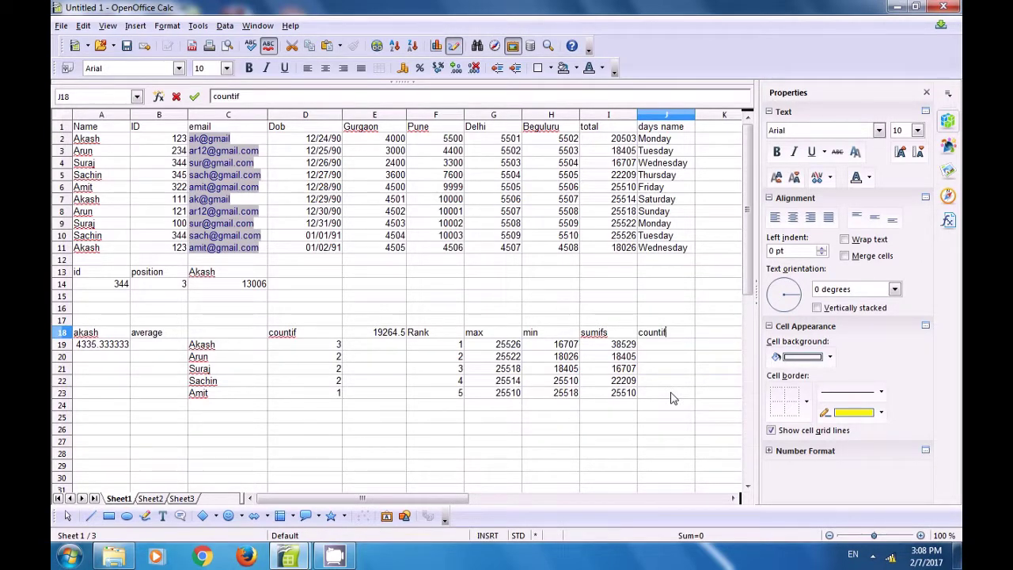
type("s")
- Enter =COUNTIFS(A2:A11;C19;B2:B11;B2) in J19 to count the rows matching both the name in C19 and the ID in B2
left_click(666, 354)
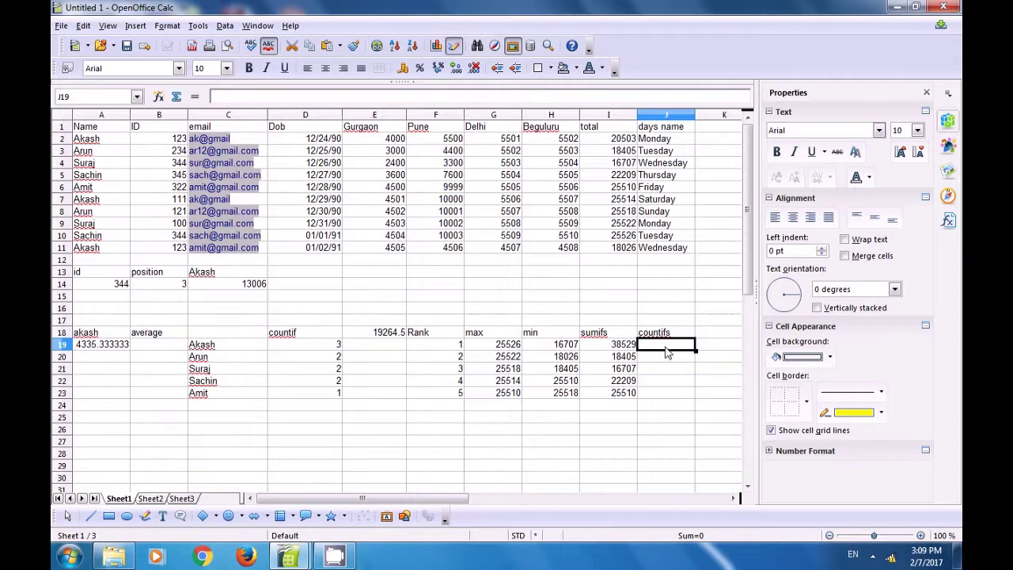
type("=")
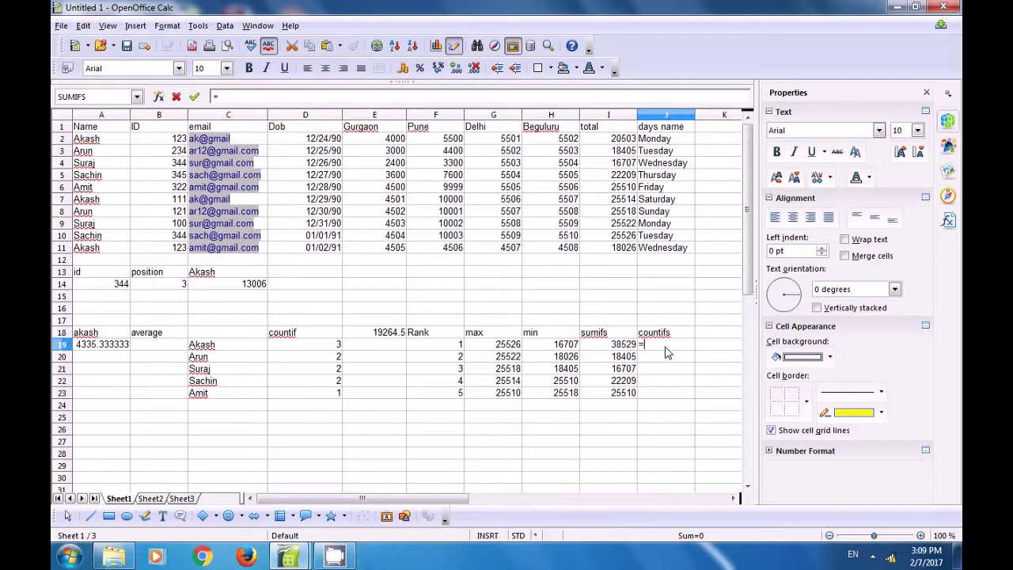
type("count")
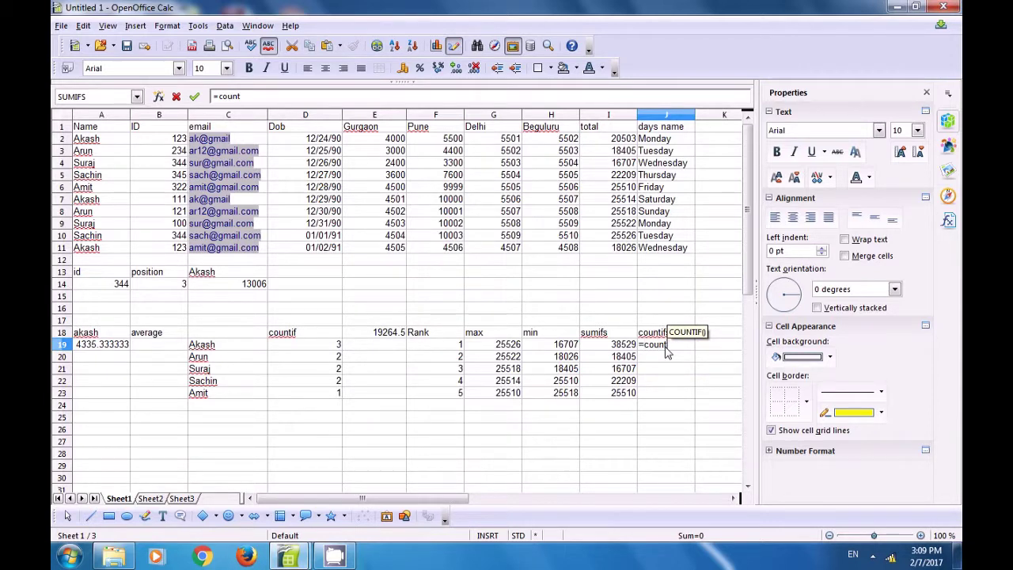
type("ifs")
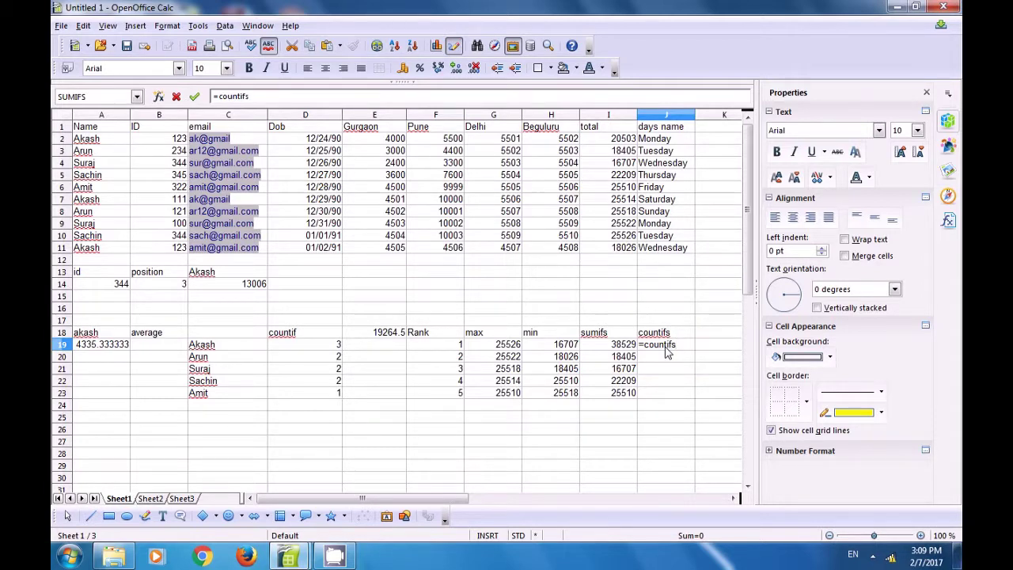
type("(")
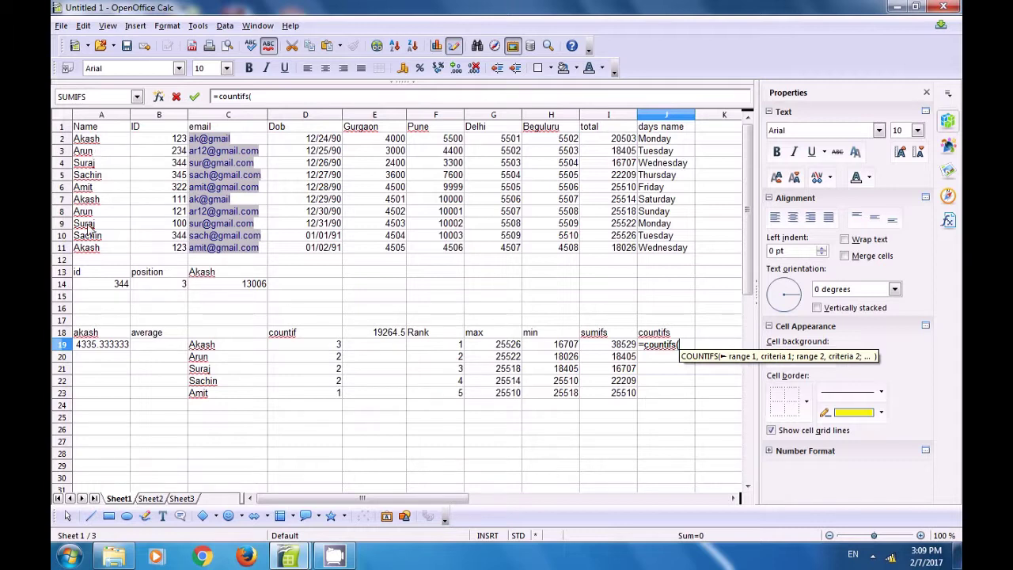
left_click_drag(94, 140, 87, 250)
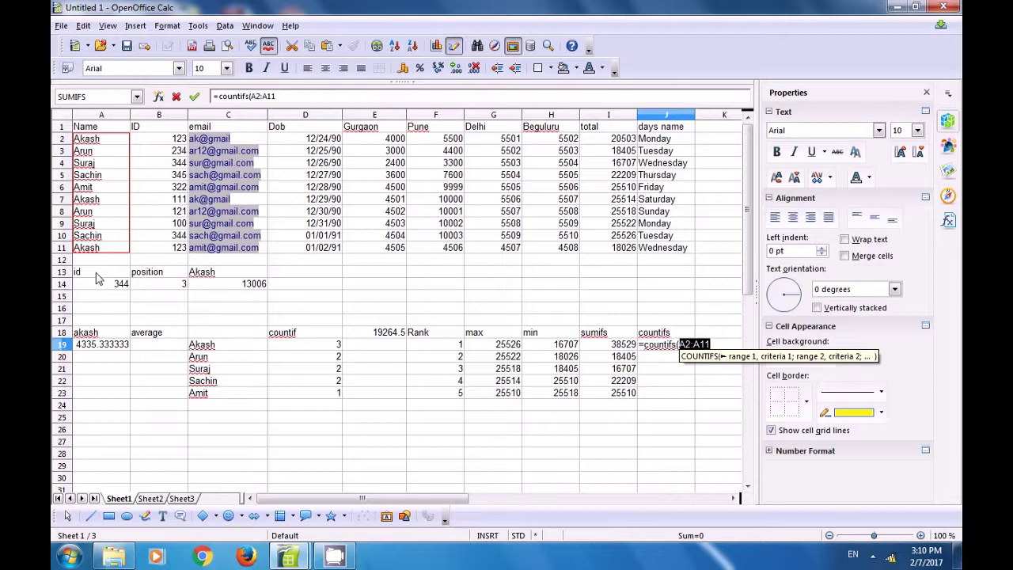
type(";")
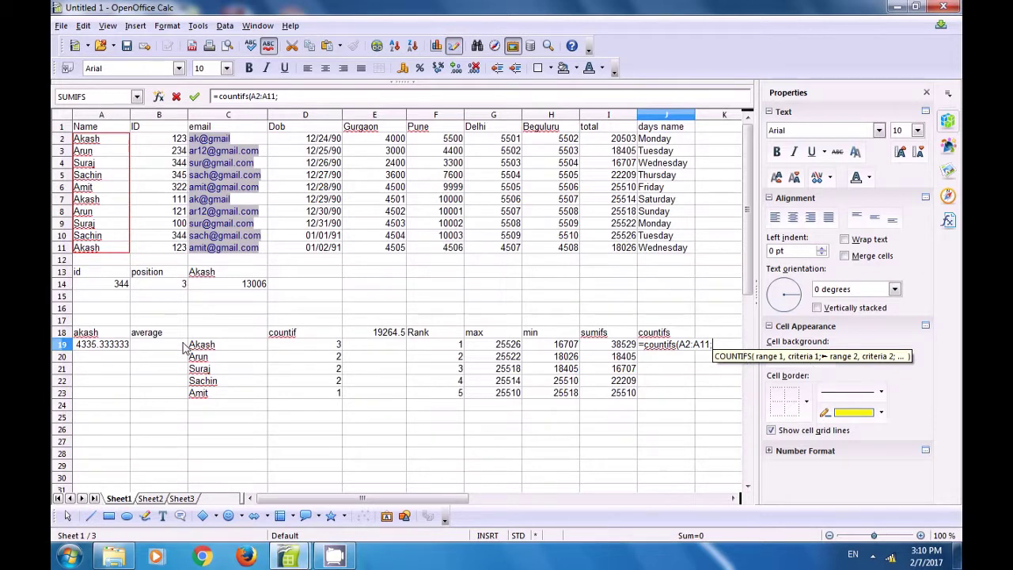
left_click(212, 347)
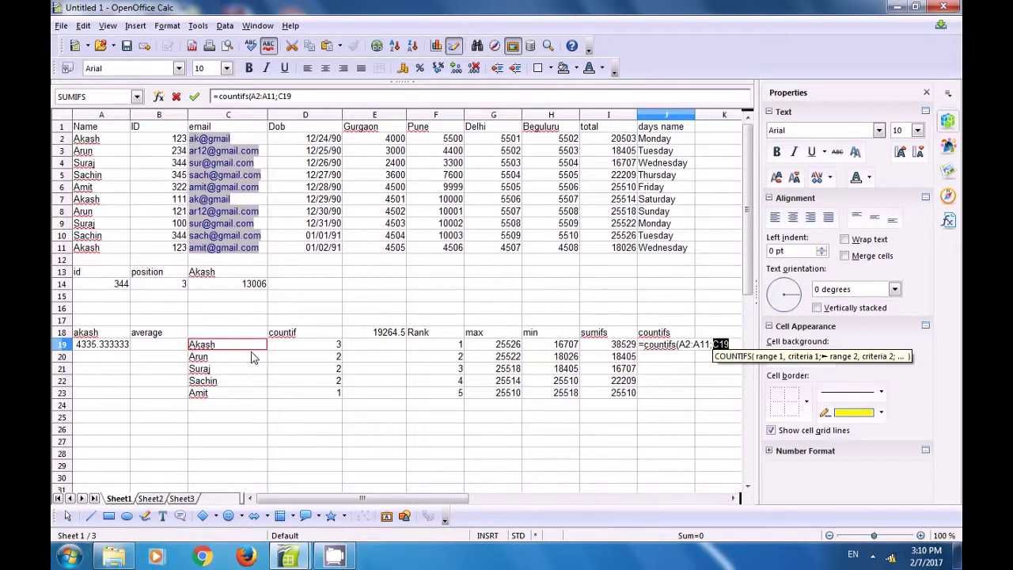
type(";")
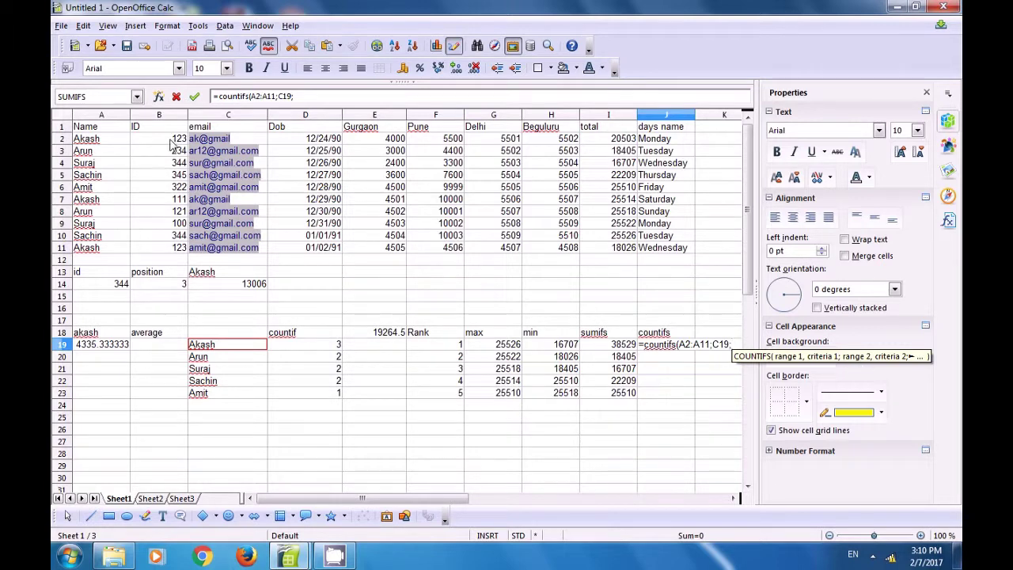
left_click_drag(173, 140, 175, 251)
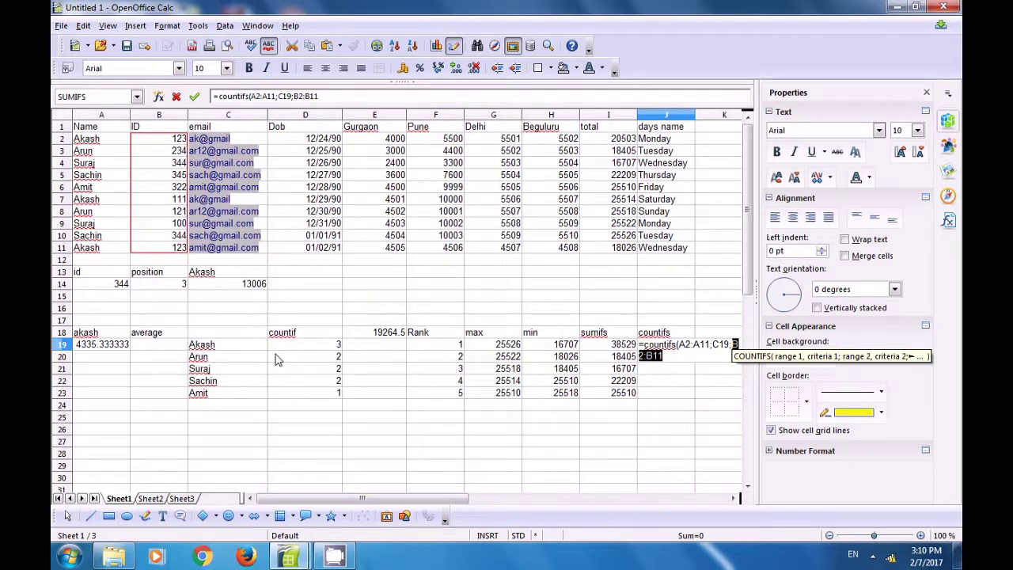
type(";")
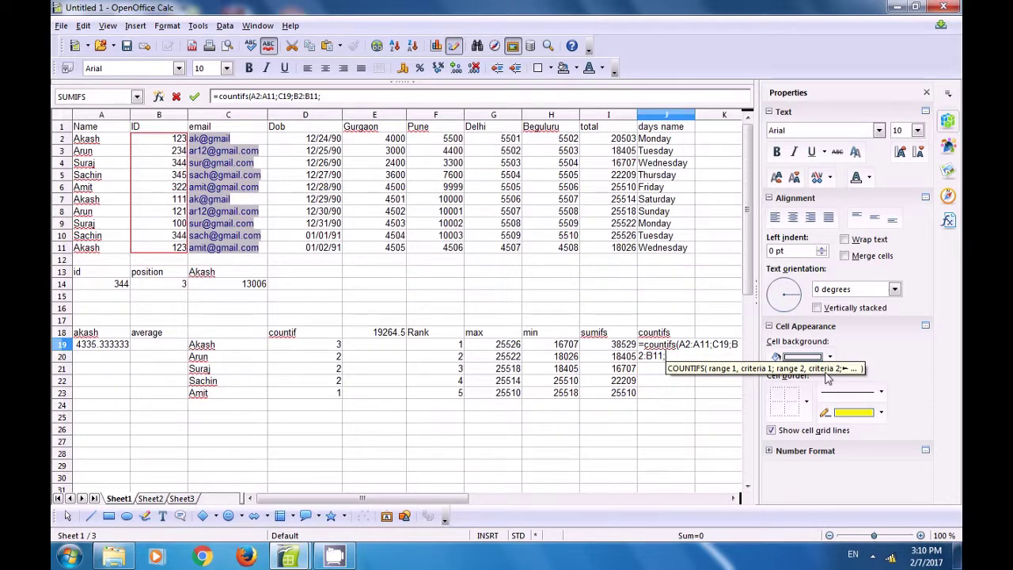
left_click(167, 141)
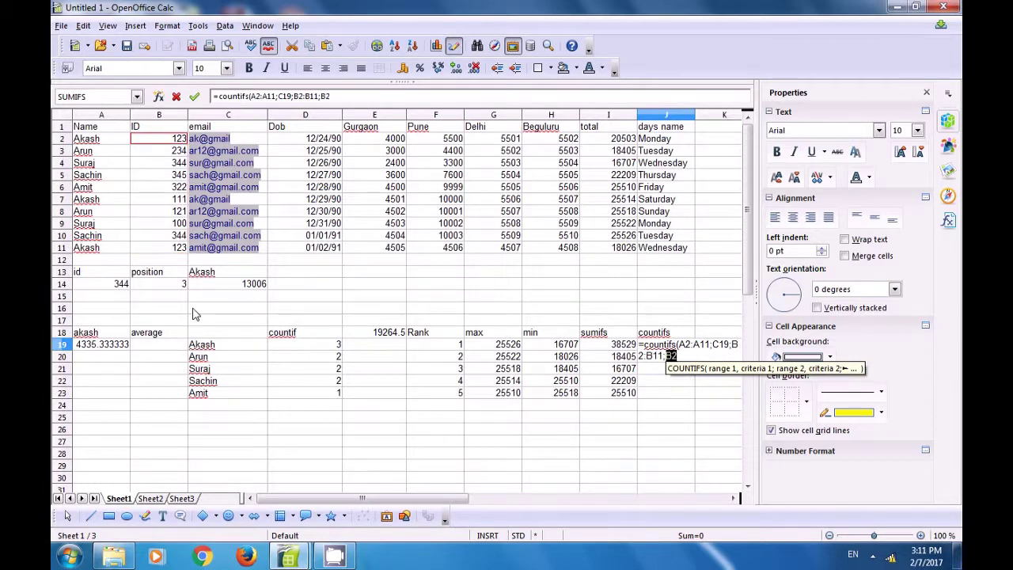
type(")")
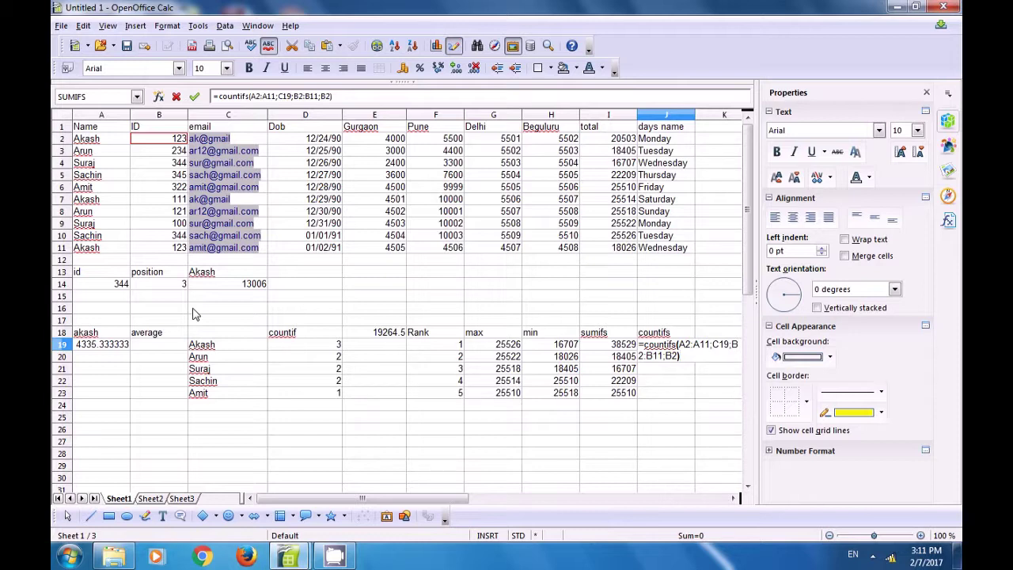
key("Return")
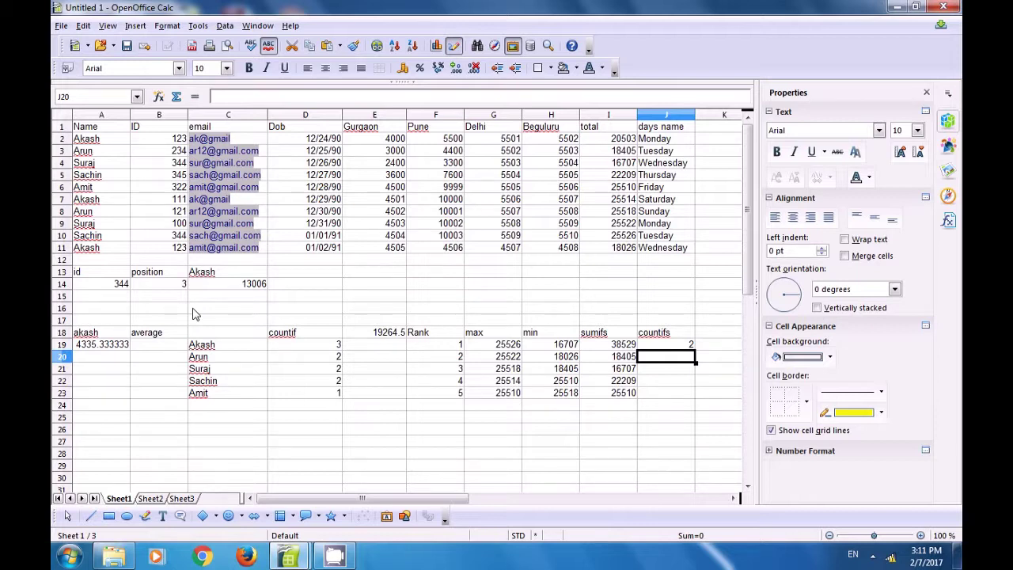
- Check the COUNTIFS result in J19 against the name in C19 and the matching name and ID cells in rows 2 and 11
left_click(686, 343)
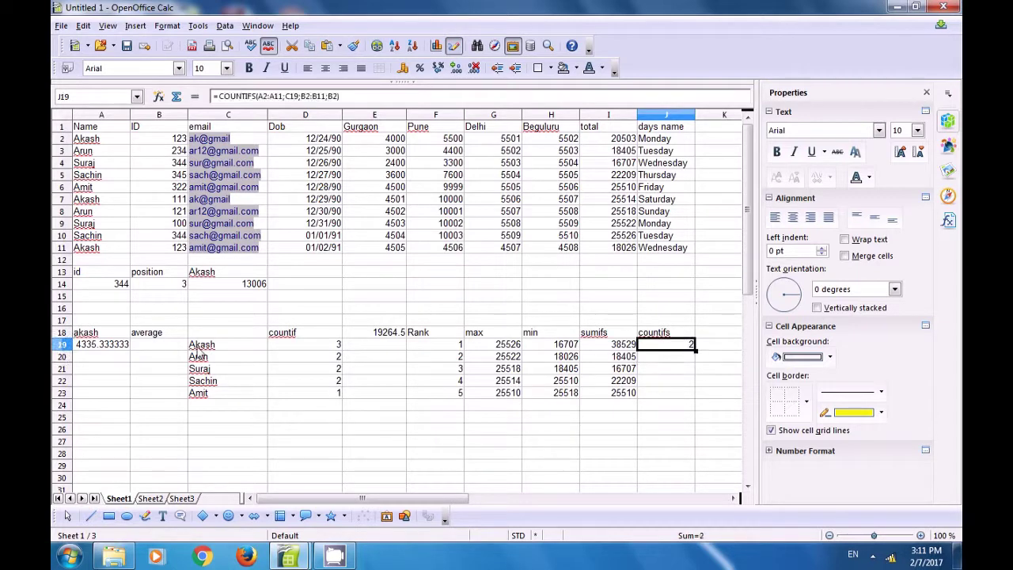
left_click(201, 346)
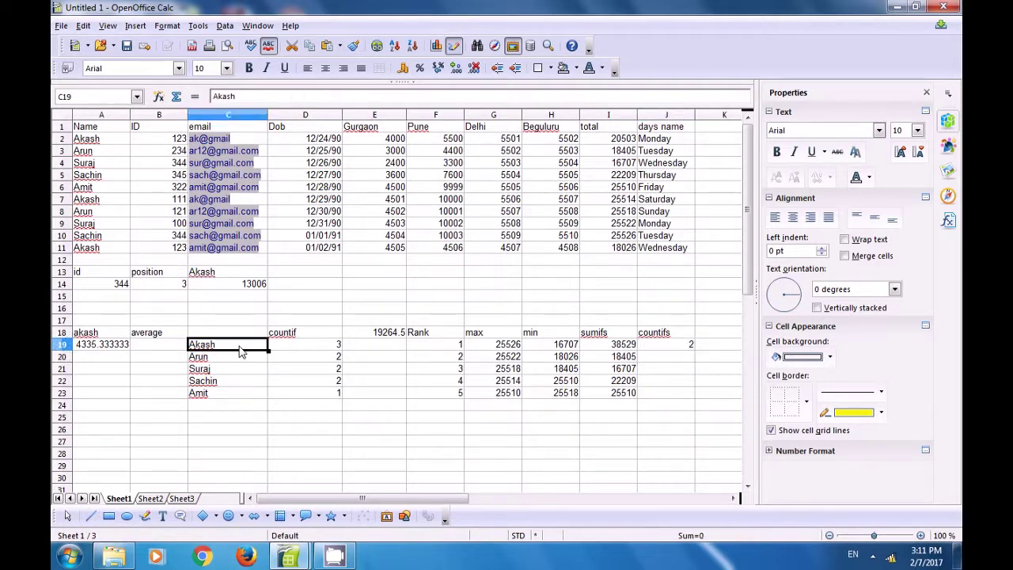
left_click(84, 140)
left_click(166, 146)
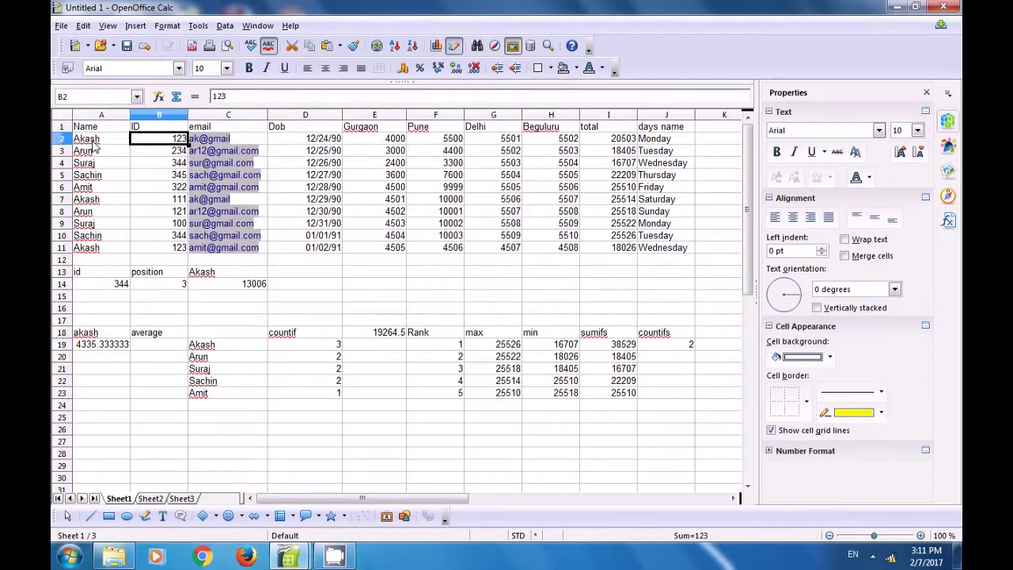
left_click(90, 248)
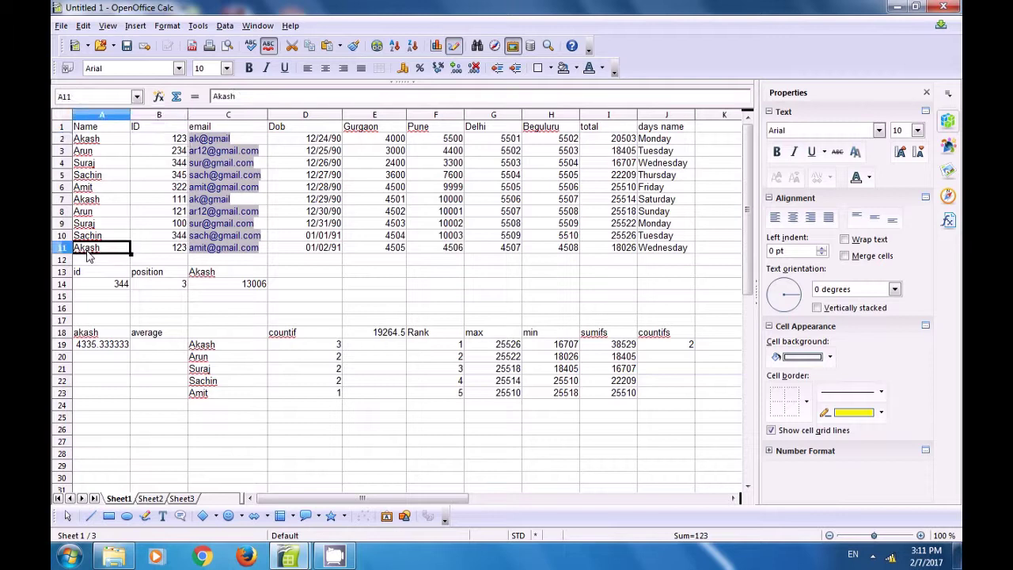
left_click(179, 249)
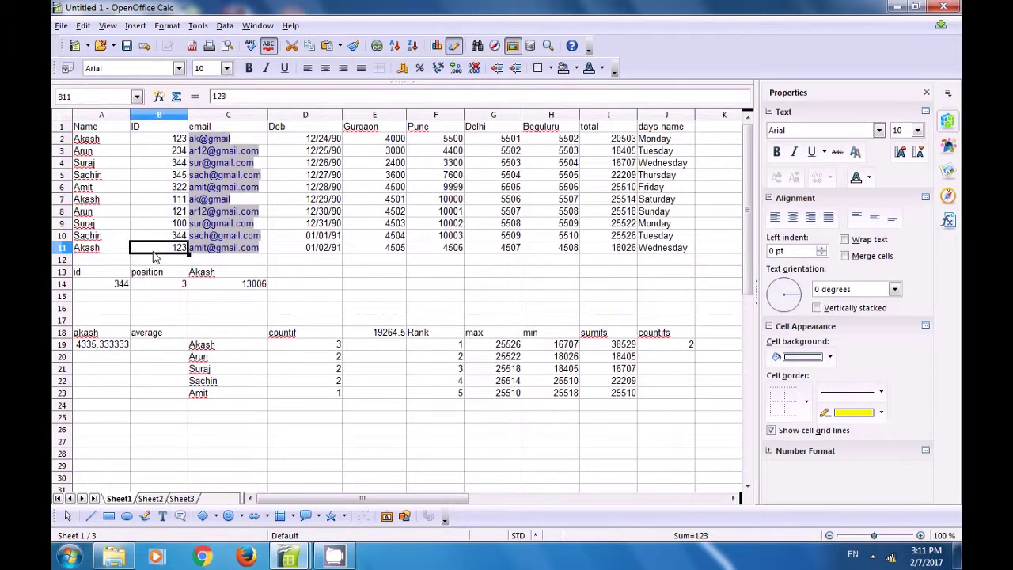
- Fill the COUNTIFS formula in J19 down through J23
left_click(677, 346)
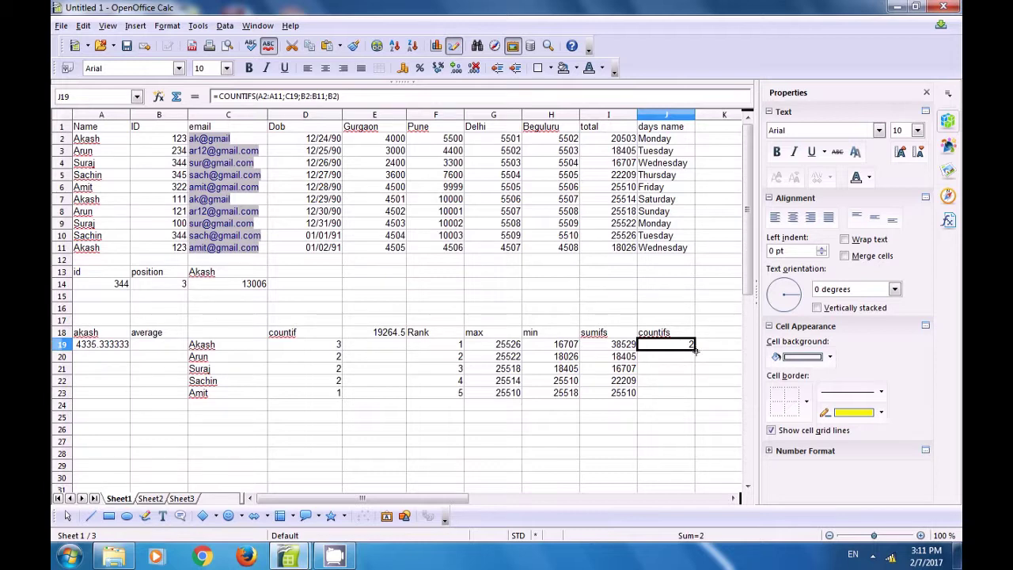
left_click_drag(694, 349, 695, 397)
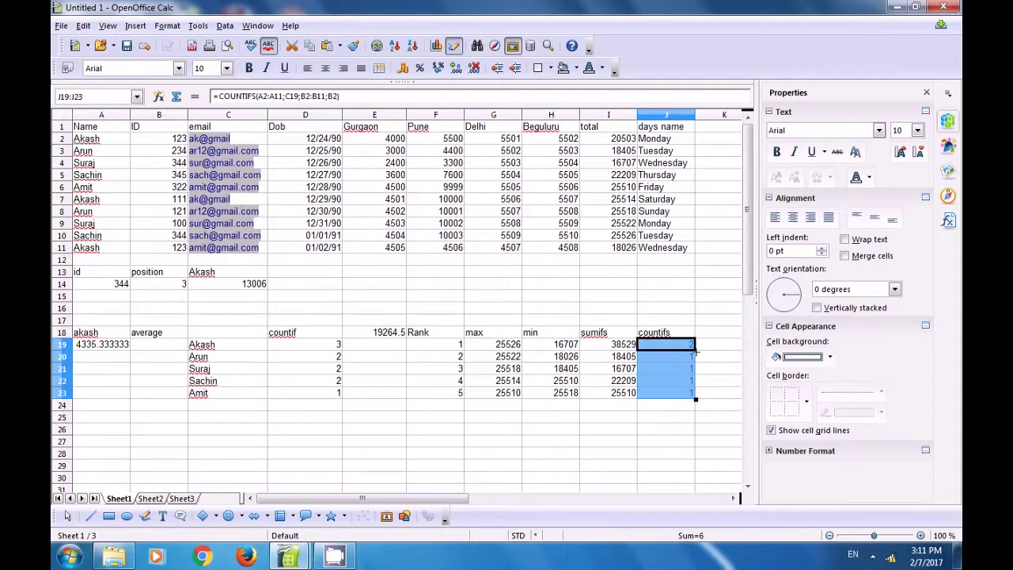
left_click(690, 430)
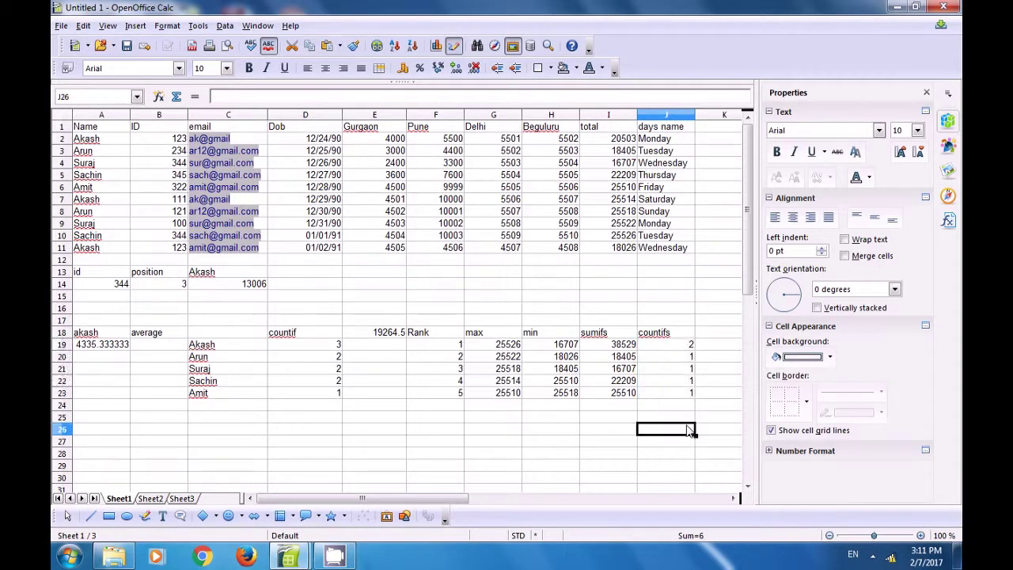
- Compare the name in C20 with the source names in A3 and A6 to verify the filled COUNTIFS results
left_click(206, 358)
left_click(82, 154)
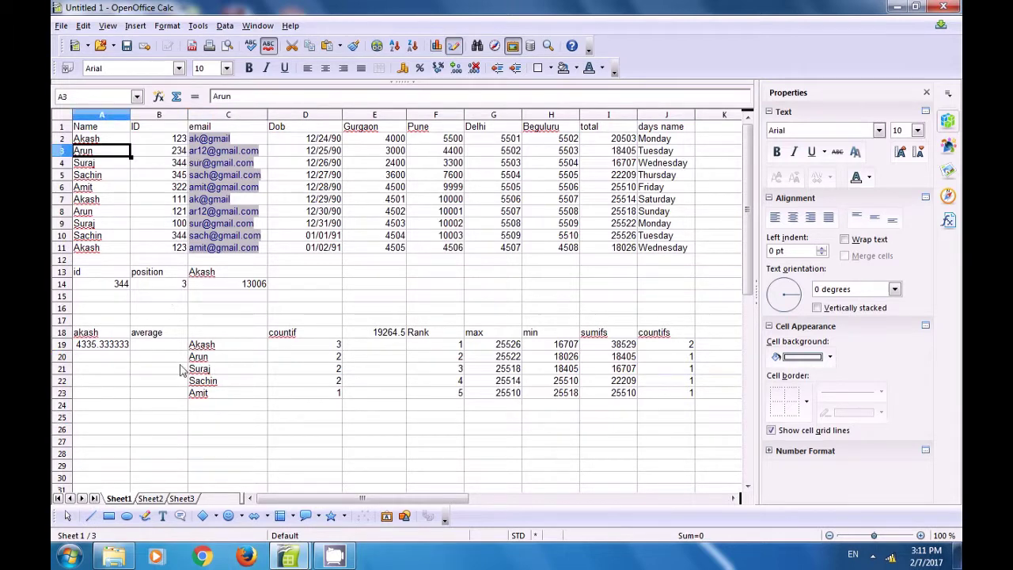
left_click(85, 188)
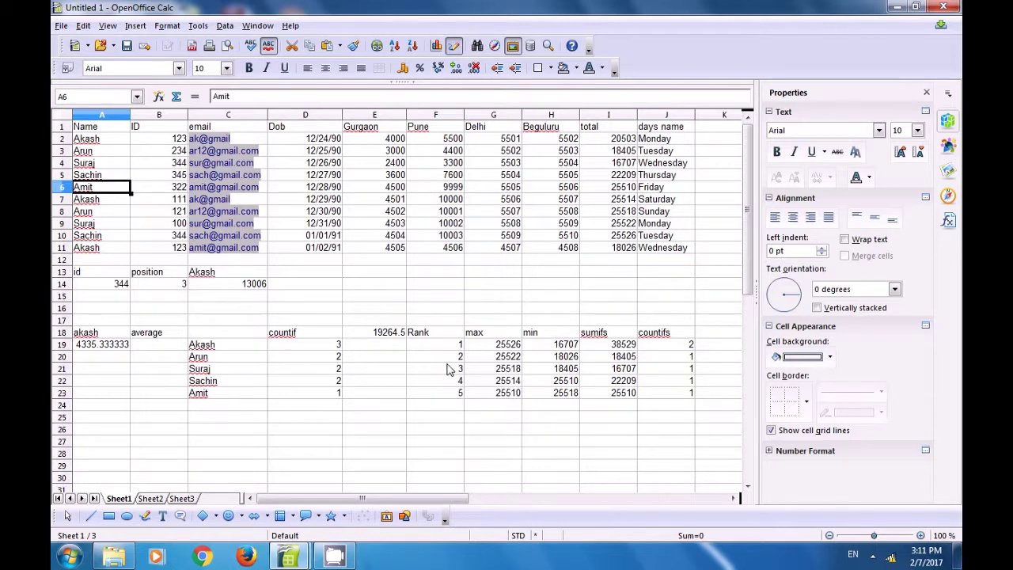
left_click(494, 433)
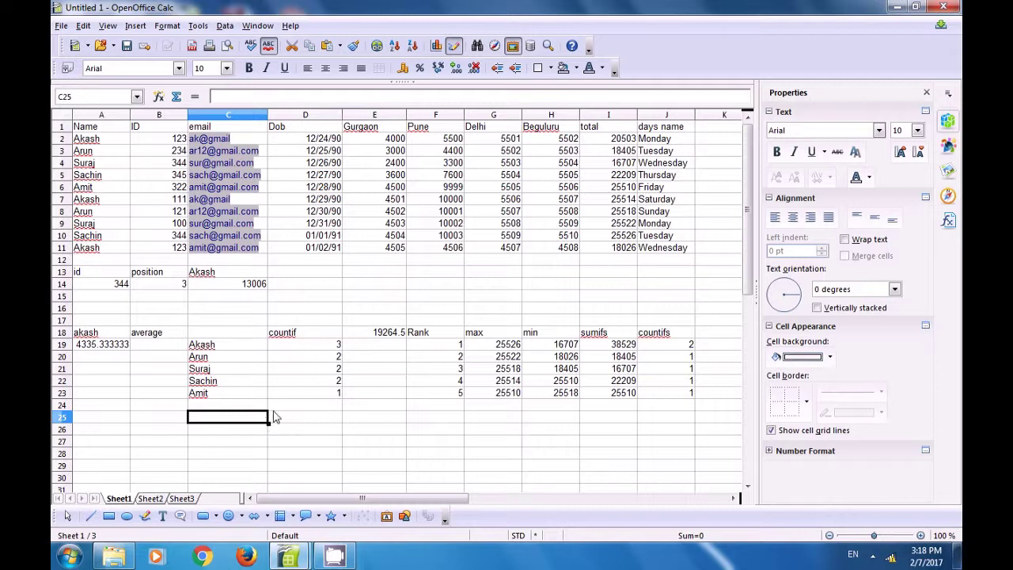
- Draw a wide cube shape about 3.84 by 0.75 inches below the summary table, spanning columns D to H in rows 25 to 28
left_click(215, 516)
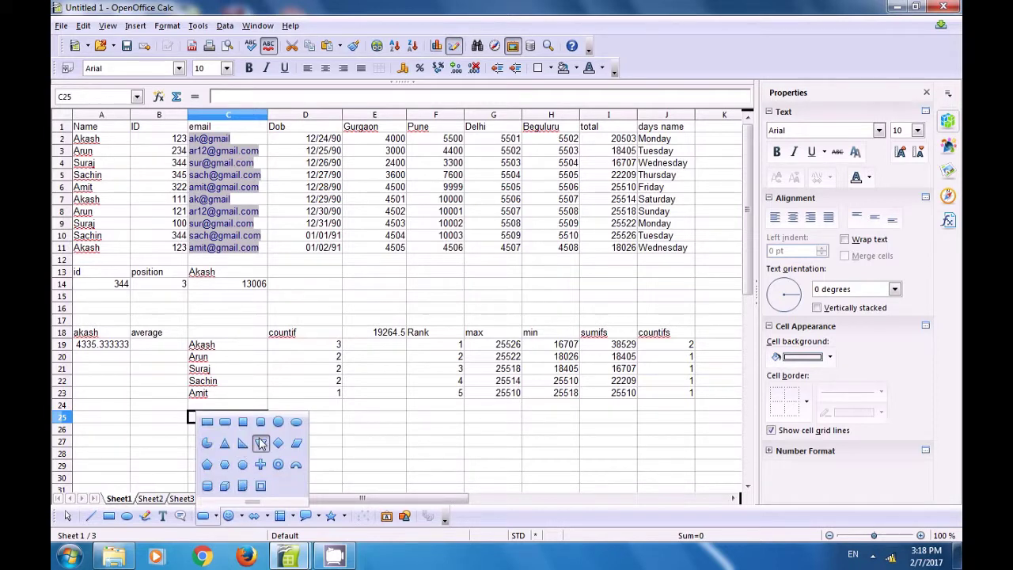
left_click(226, 486)
left_click_drag(320, 415, 569, 464)
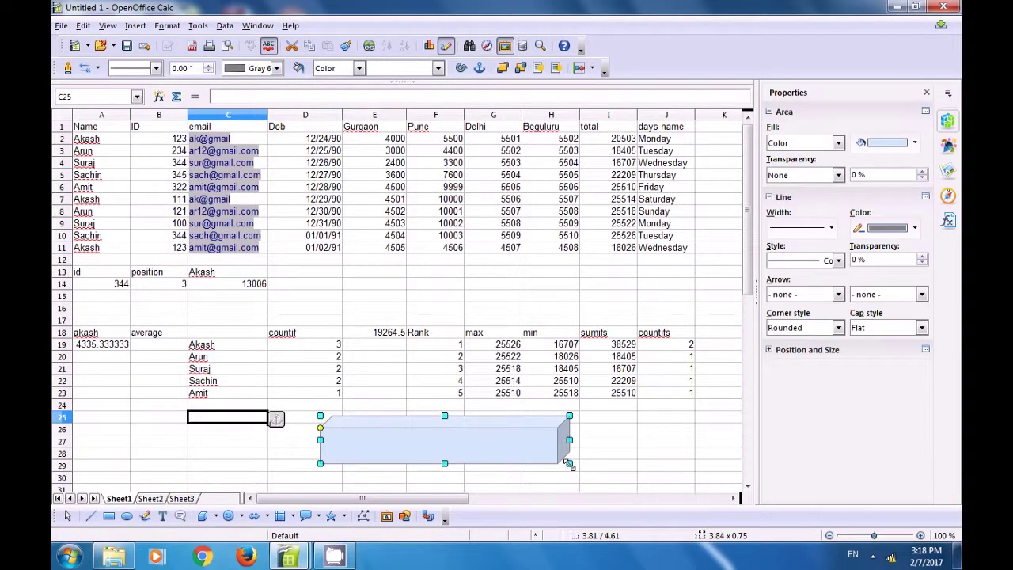
- Give the wide cube a 0.02-inch orange outline and a solid Pink 7 fill
left_click(209, 66)
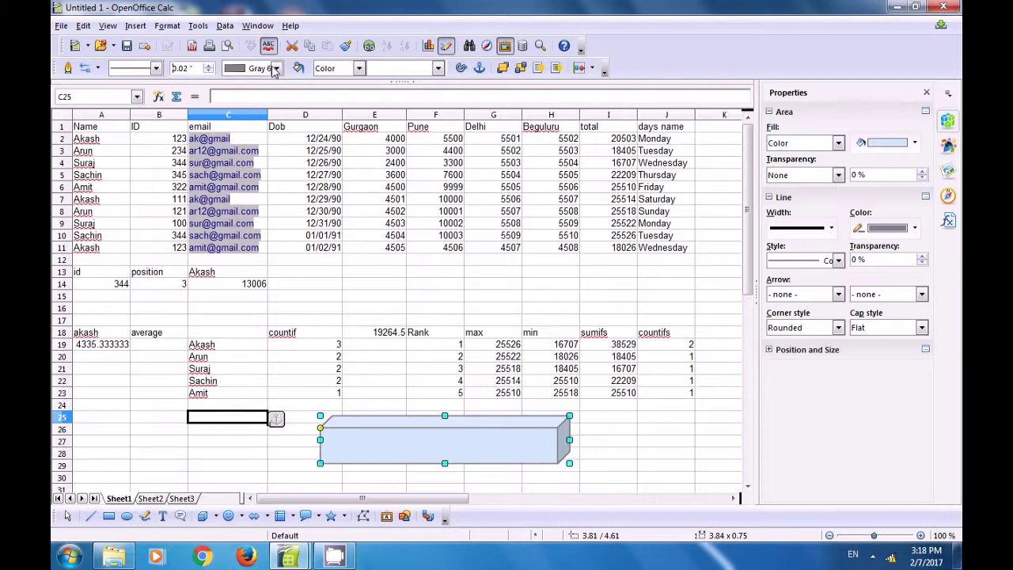
left_click(276, 69)
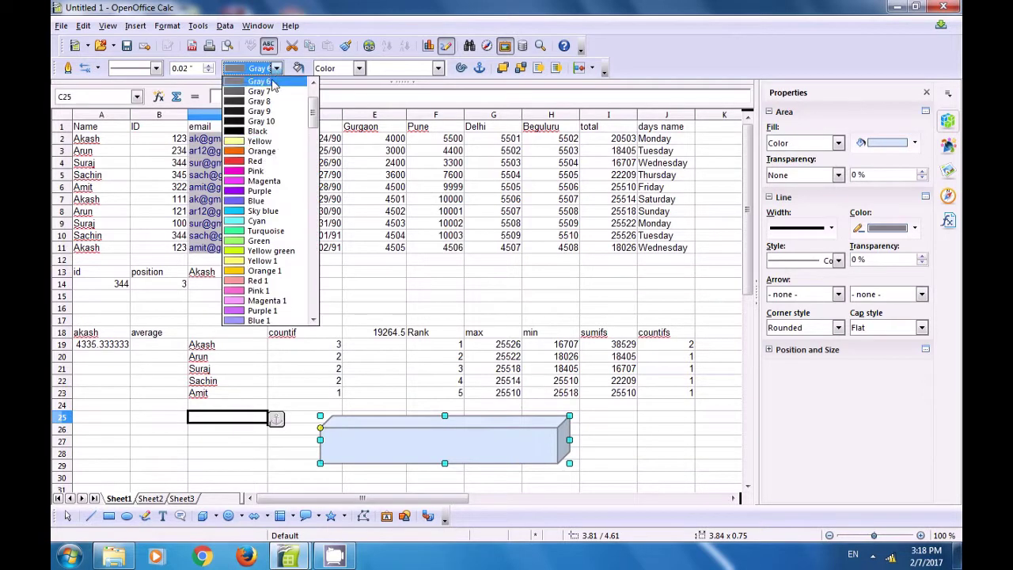
left_click(262, 152)
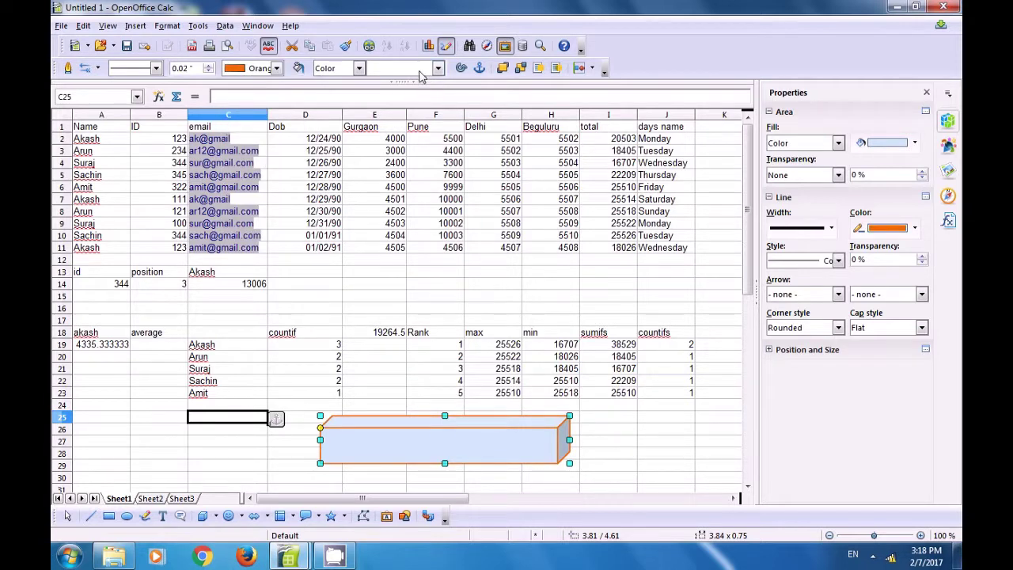
left_click(359, 68)
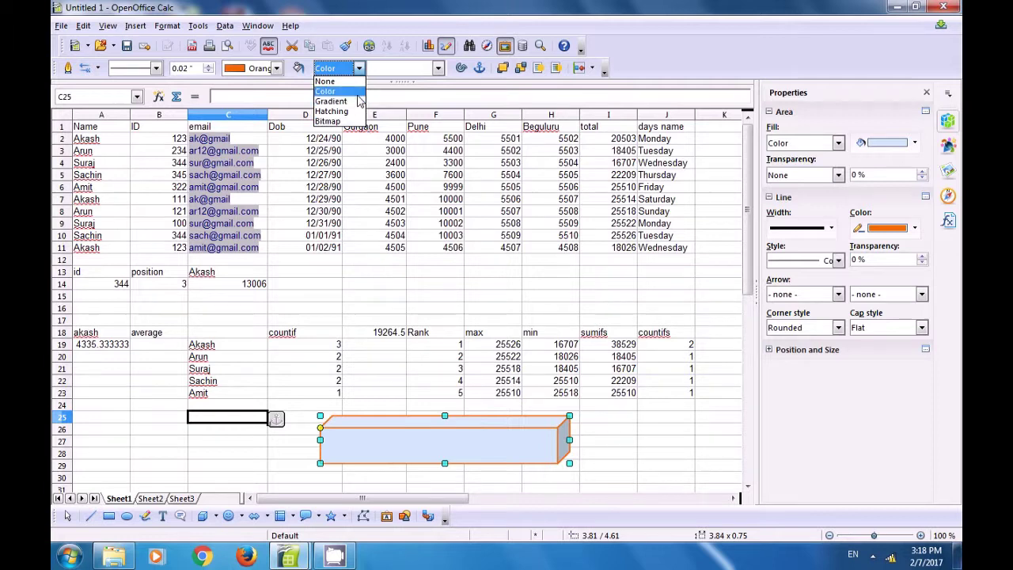
left_click(348, 87)
left_click(438, 68)
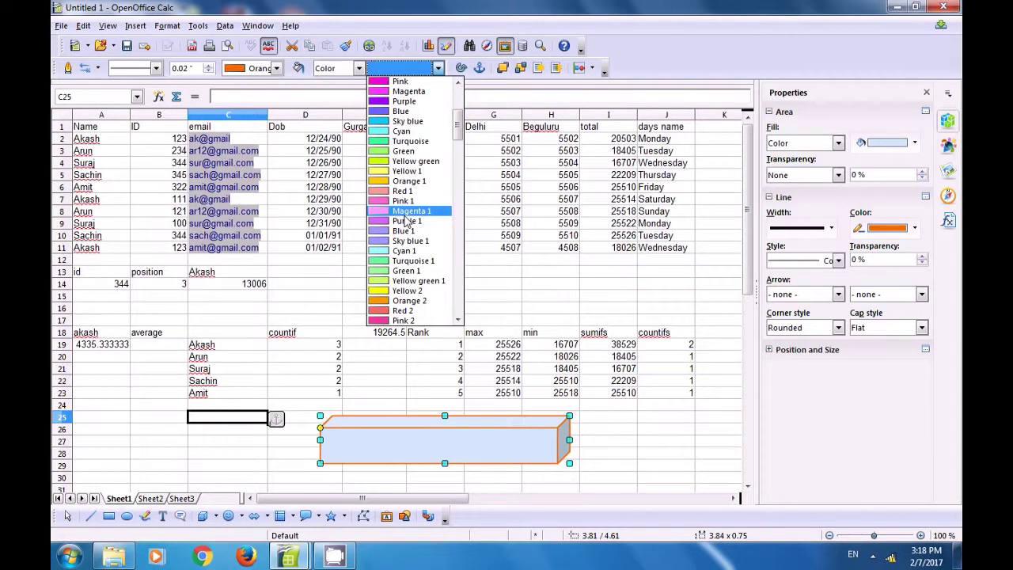
scroll(406, 221, "down", 16)
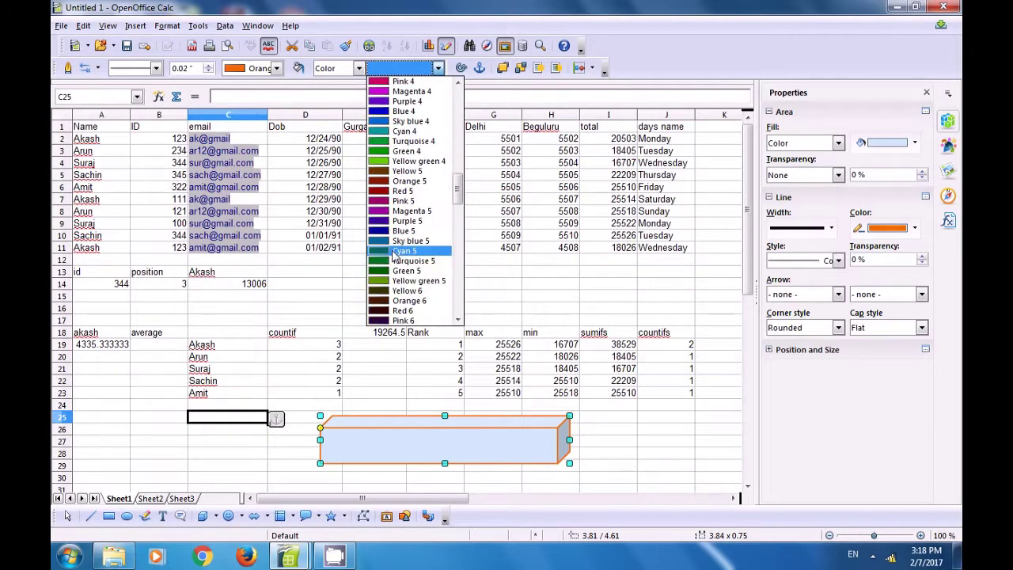
scroll(393, 255, "down", 7)
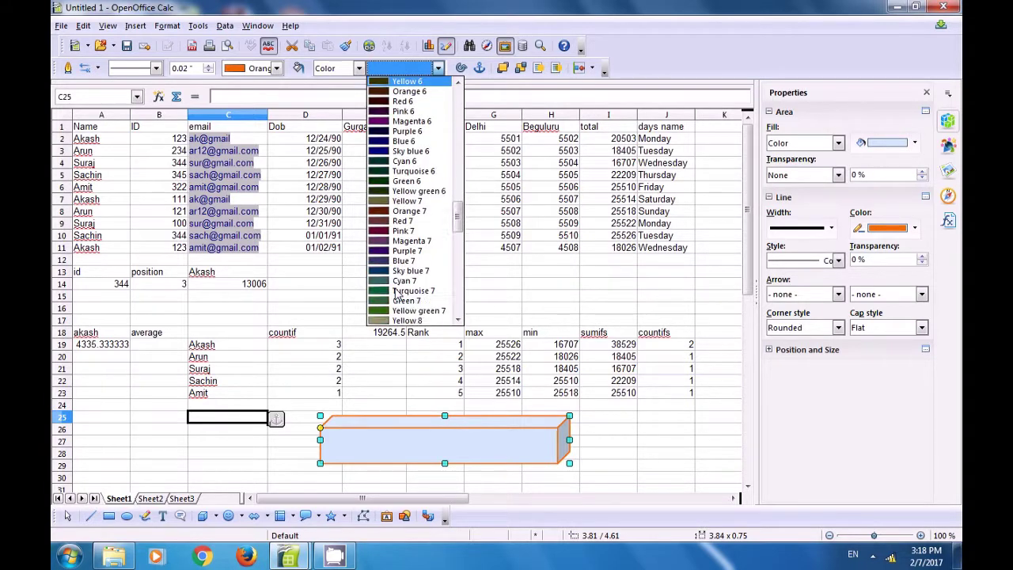
left_click(394, 230)
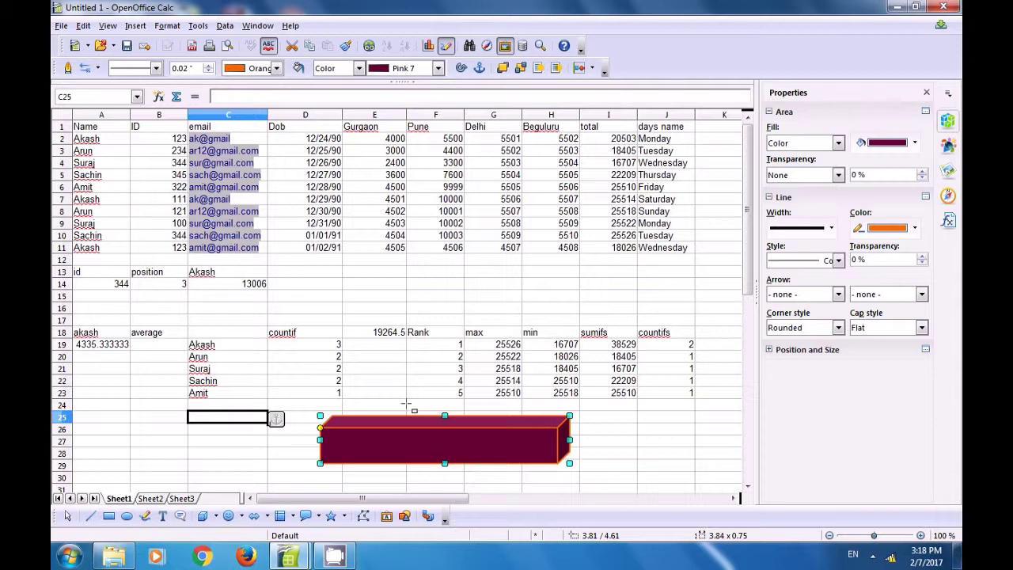
key("Escape")
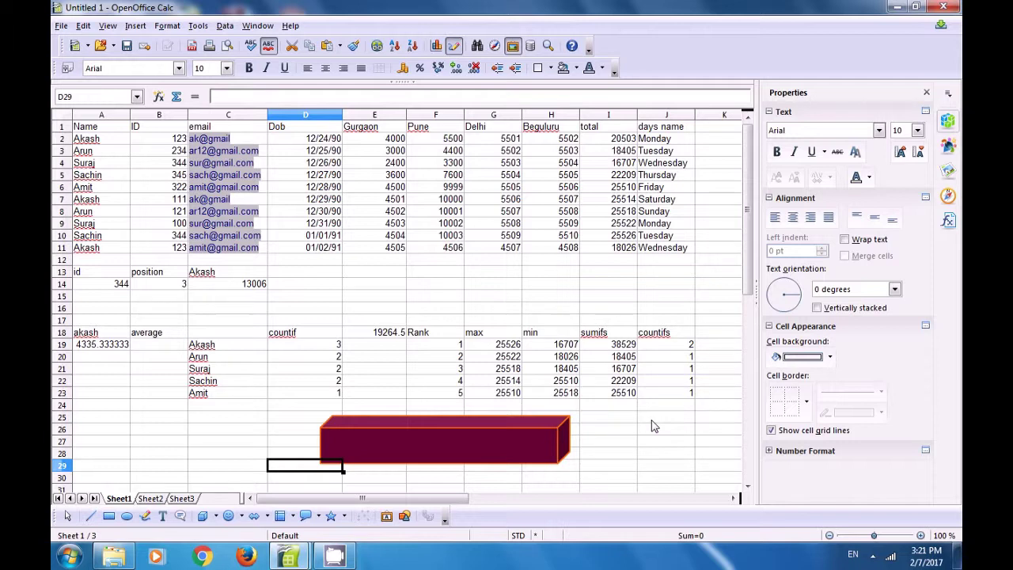
- Flip the wide cube below the summary table vertically
left_click(483, 437)
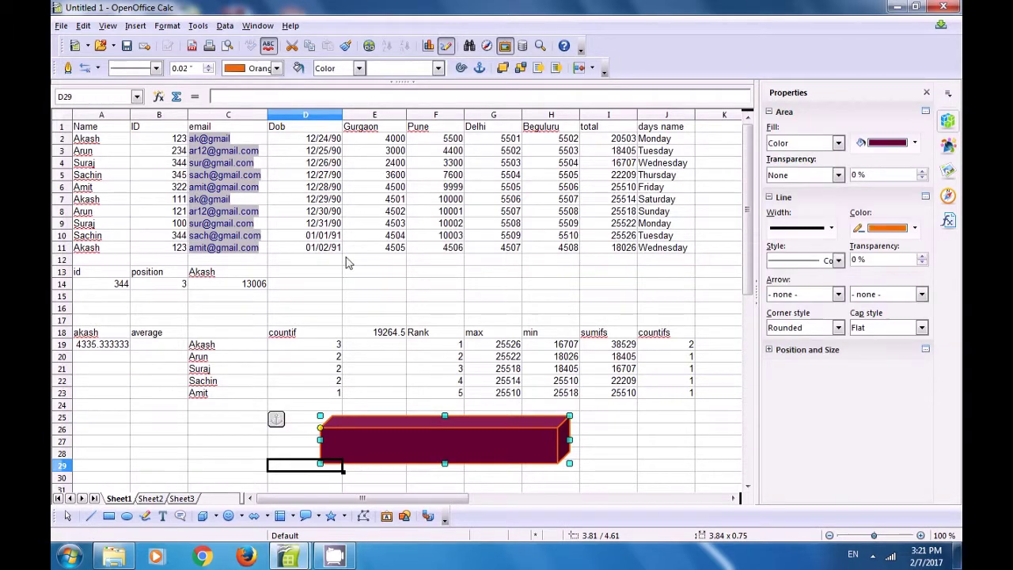
left_click(168, 28)
mouse_move(194, 327)
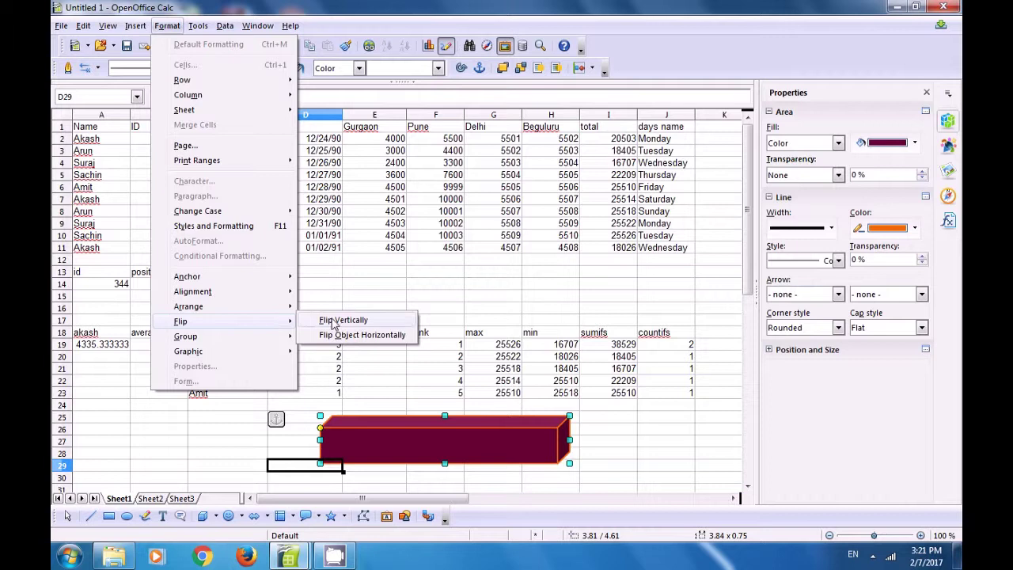
left_click(339, 322)
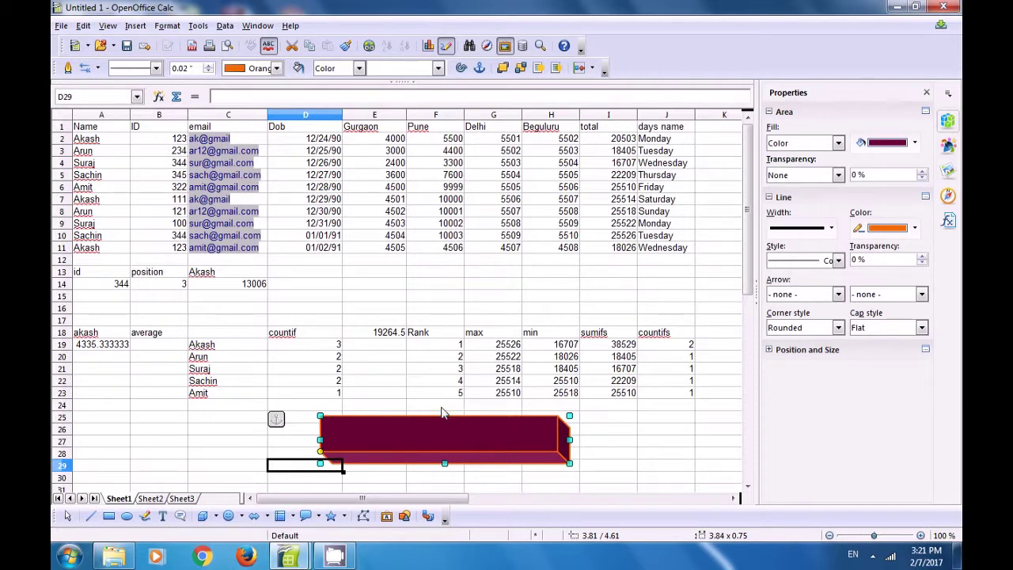
- Flip the wide cube horizontally and deselect it
left_click(166, 27)
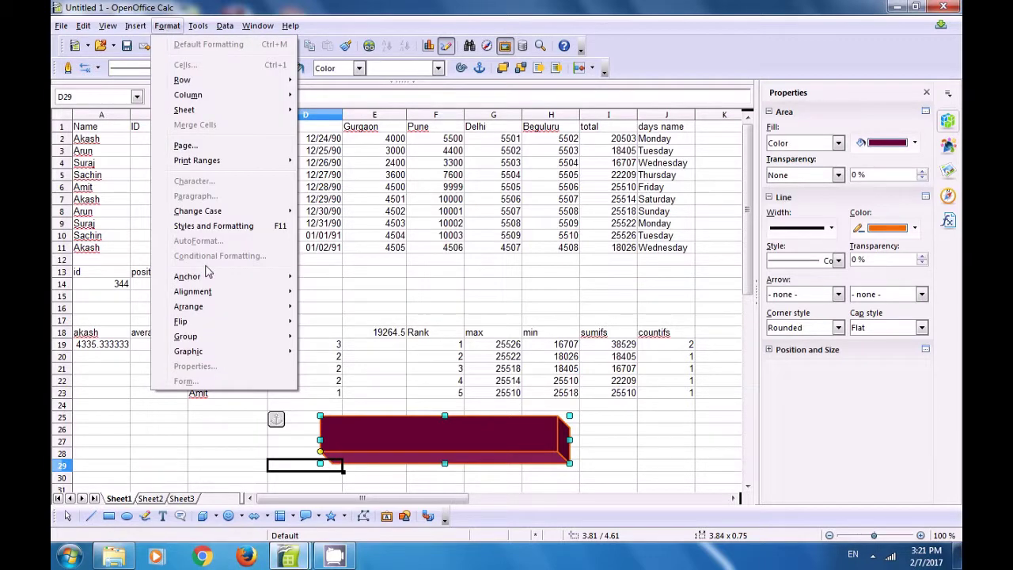
mouse_move(235, 328)
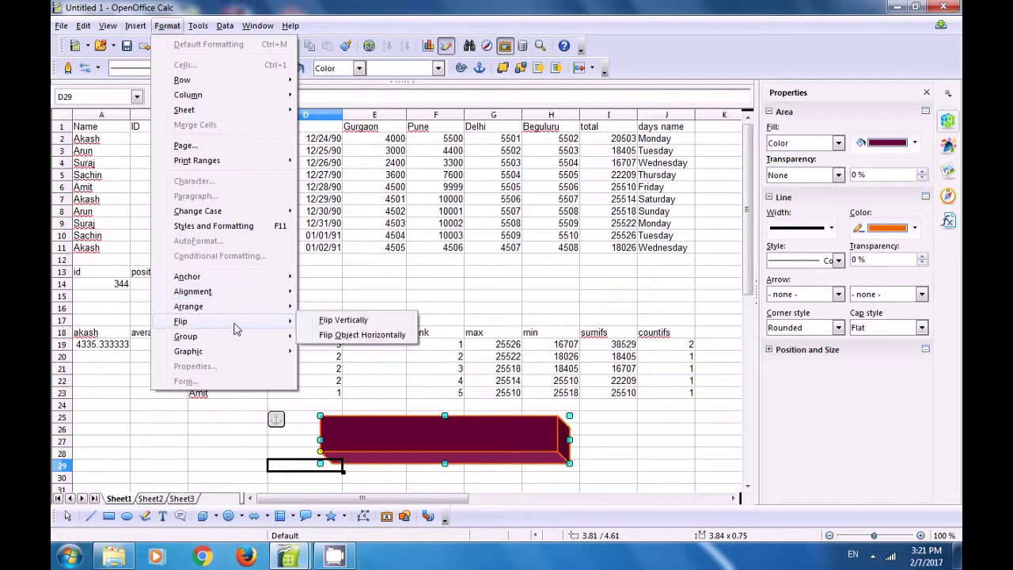
left_click(346, 338)
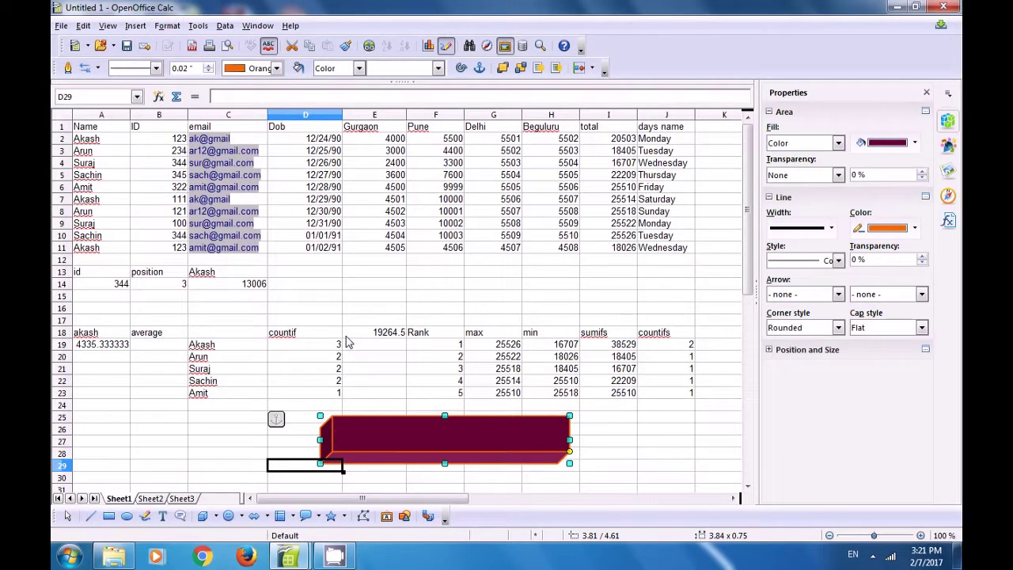
left_click(606, 441)
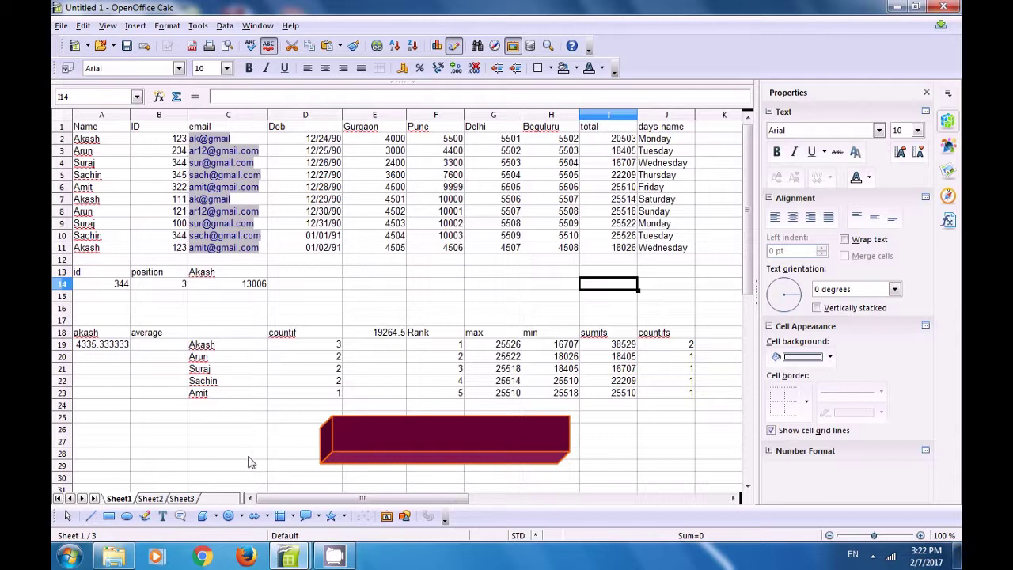
- Draw a second cube about 1.16 by 0.72 inches in column C, rows 25 to 29, and fill it with Blue 2
left_click(203, 517)
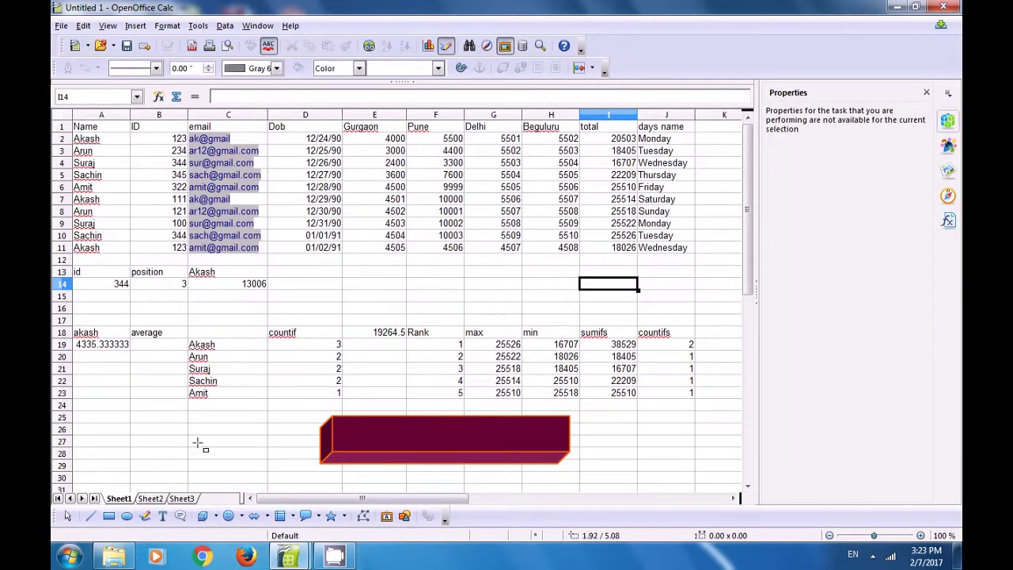
mouse_move(188, 420)
left_mouse_down()
mouse_move(244, 444)
mouse_move(264, 467)
left_mouse_up()
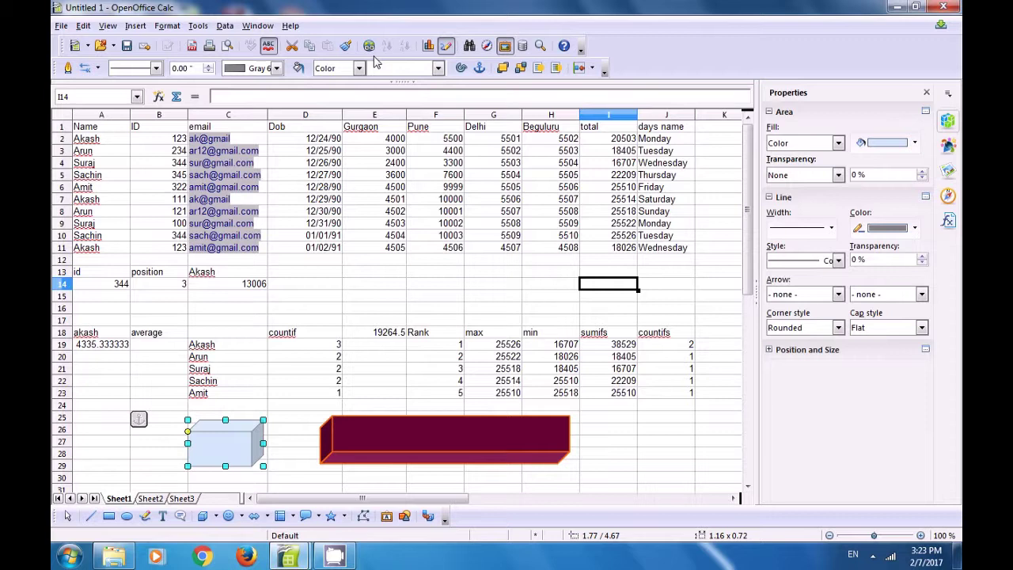
left_click(438, 68)
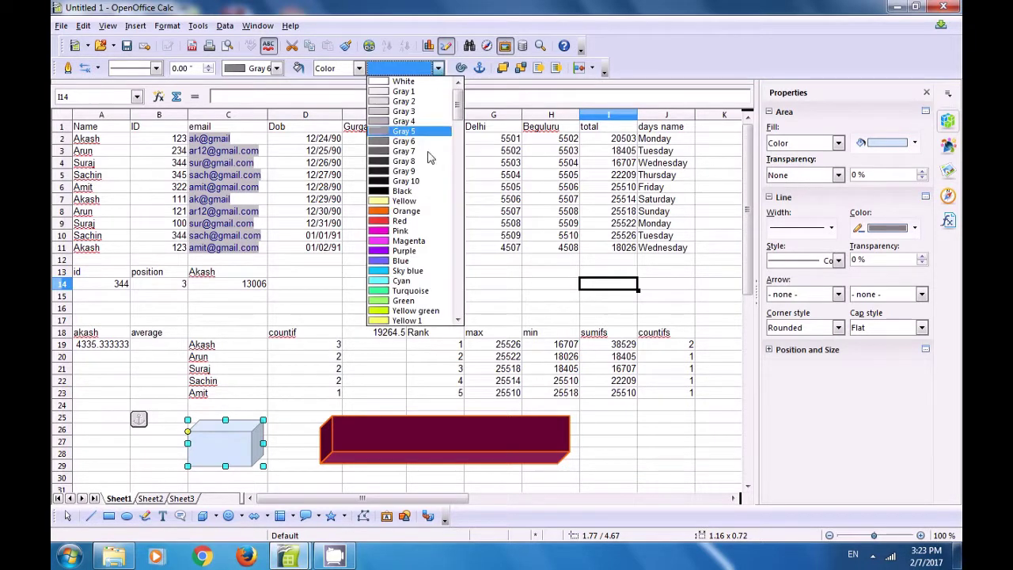
left_click(432, 250)
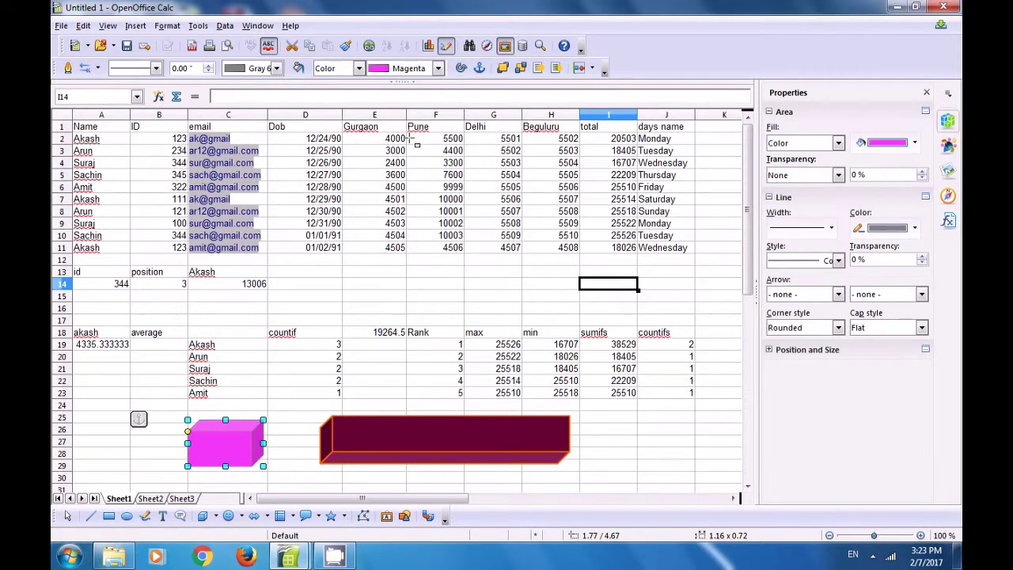
left_click(438, 68)
scroll(432, 313, "down", 3)
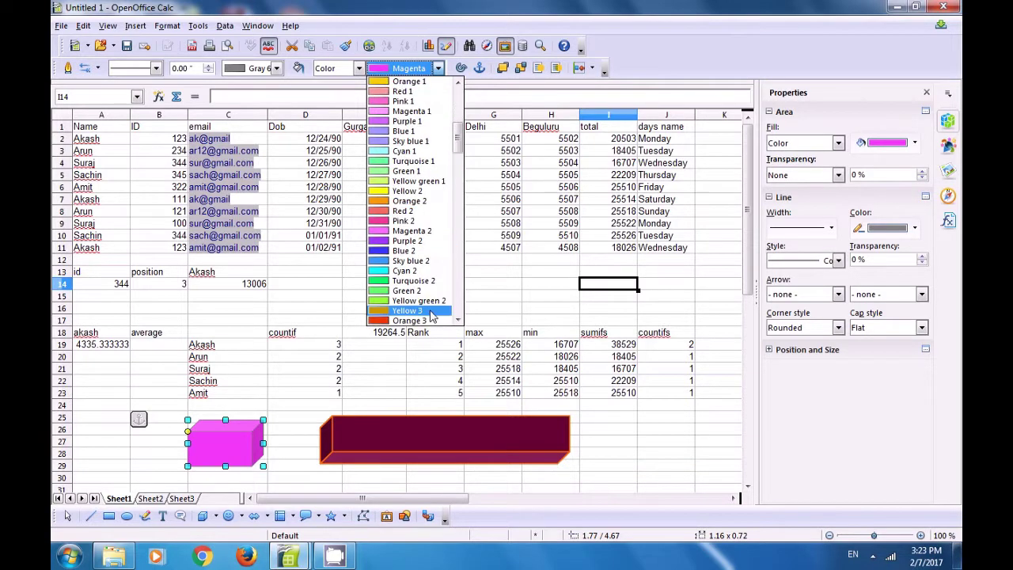
left_click(404, 251)
key("Escape")
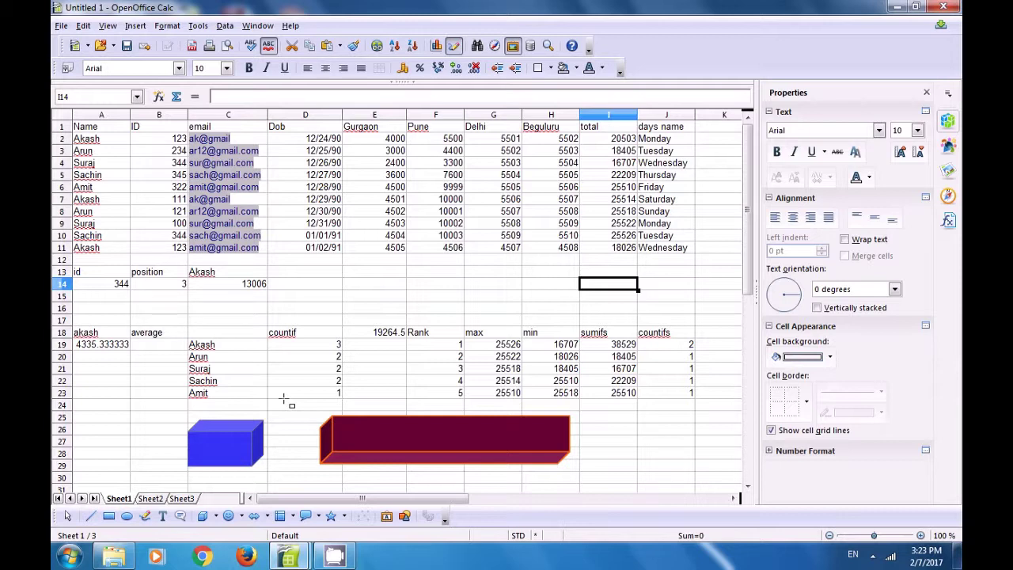
- Select both the small blue cube and the wide cube and group them into one object
left_click(253, 444)
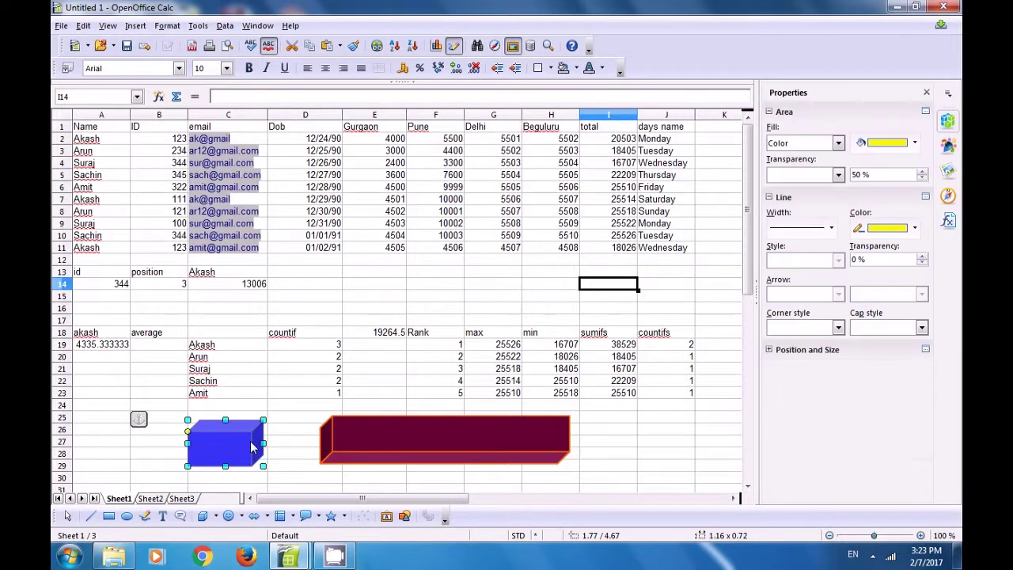
left_click(375, 441, "shift")
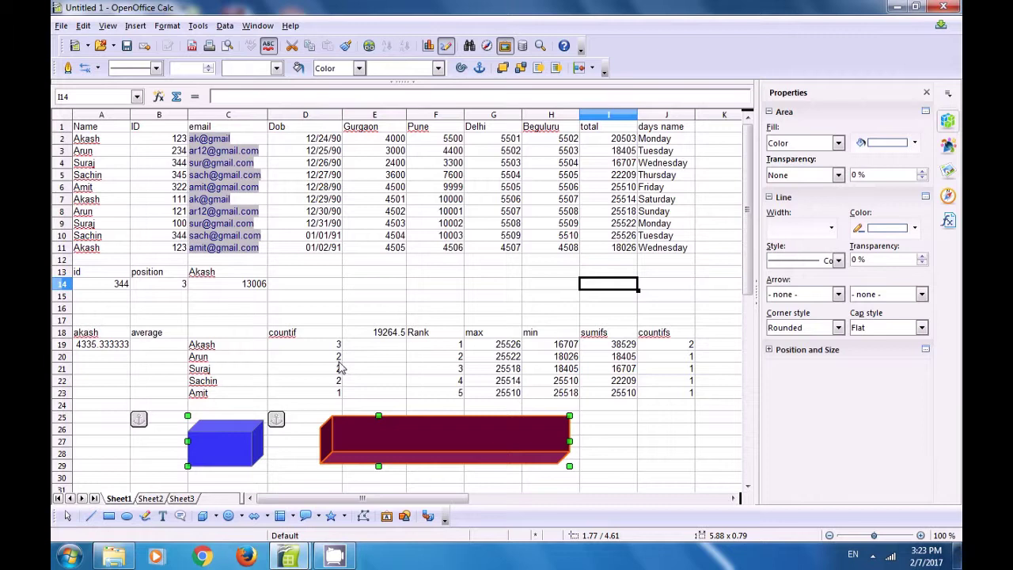
left_click(168, 26)
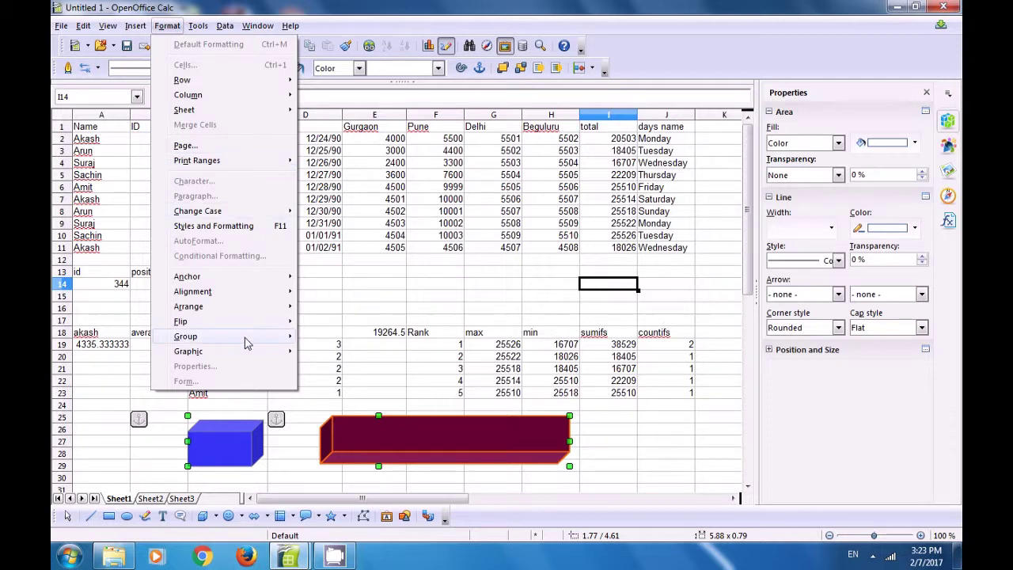
mouse_move(246, 342)
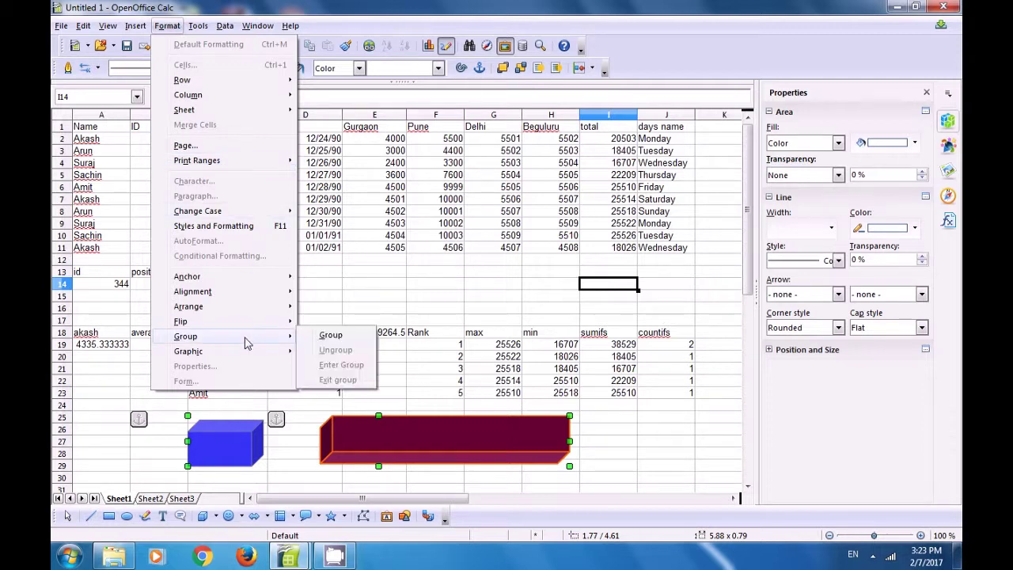
left_click(331, 337)
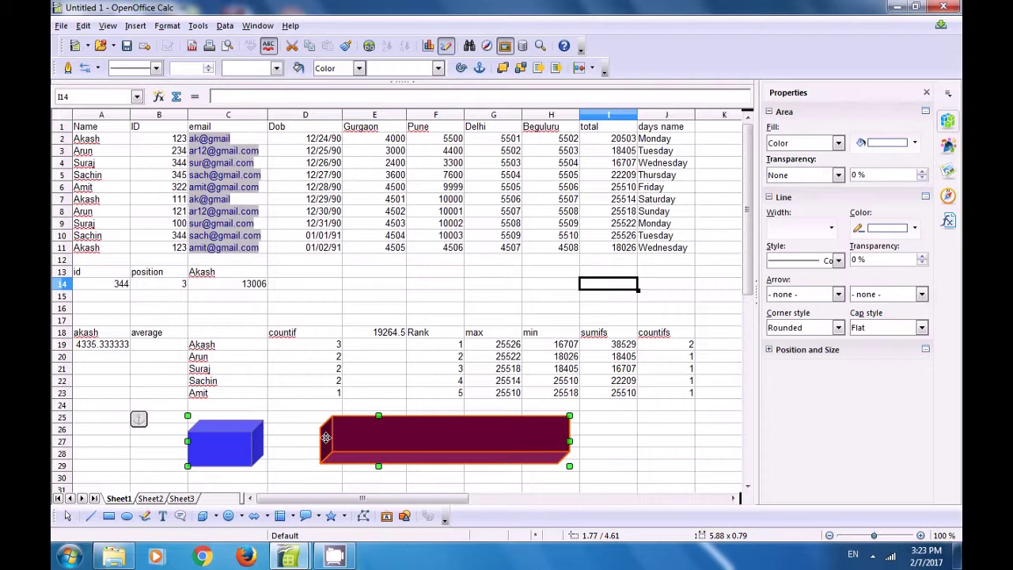
left_click(631, 443)
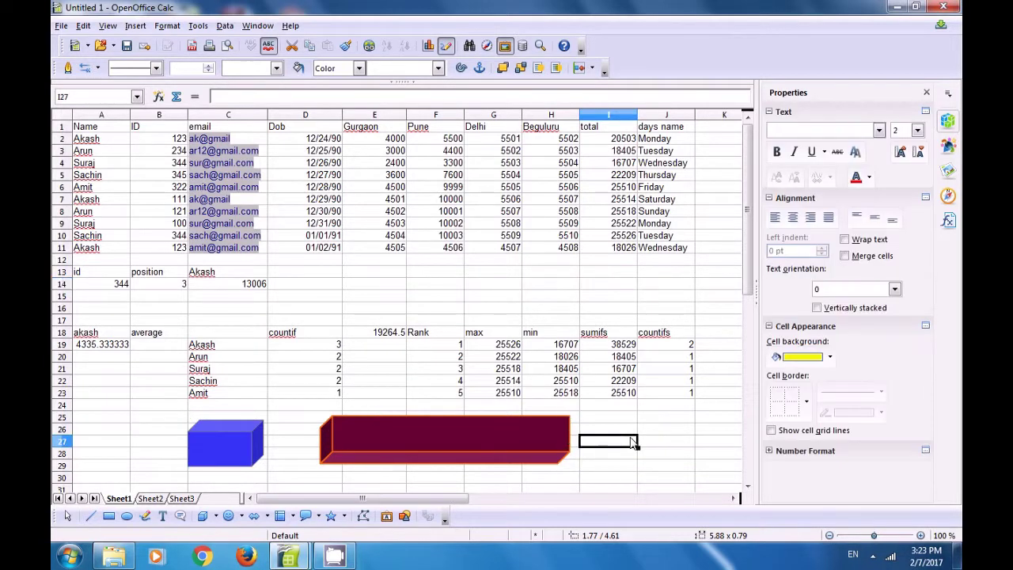
- Select the group through either cube and move it slightly right and down, to position about 2.17 / 4.71 inches
left_click(543, 454)
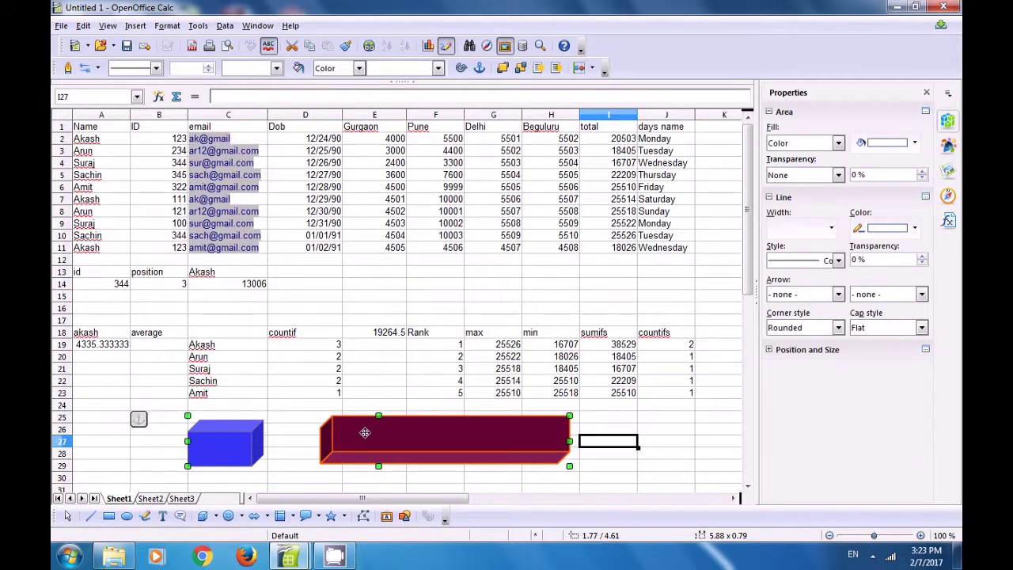
left_click(293, 397)
left_click(228, 441)
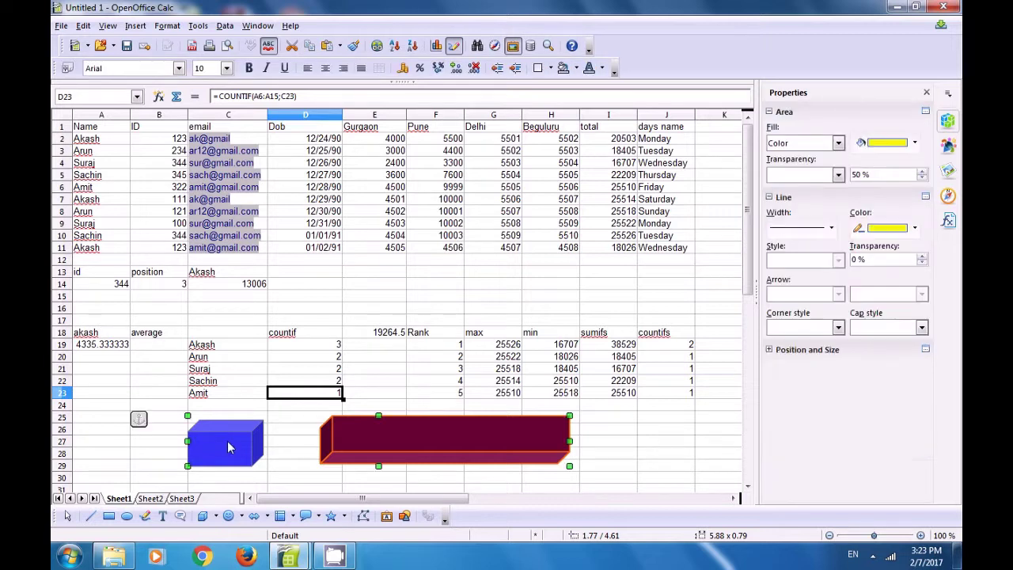
left_click_drag(446, 448, 485, 454)
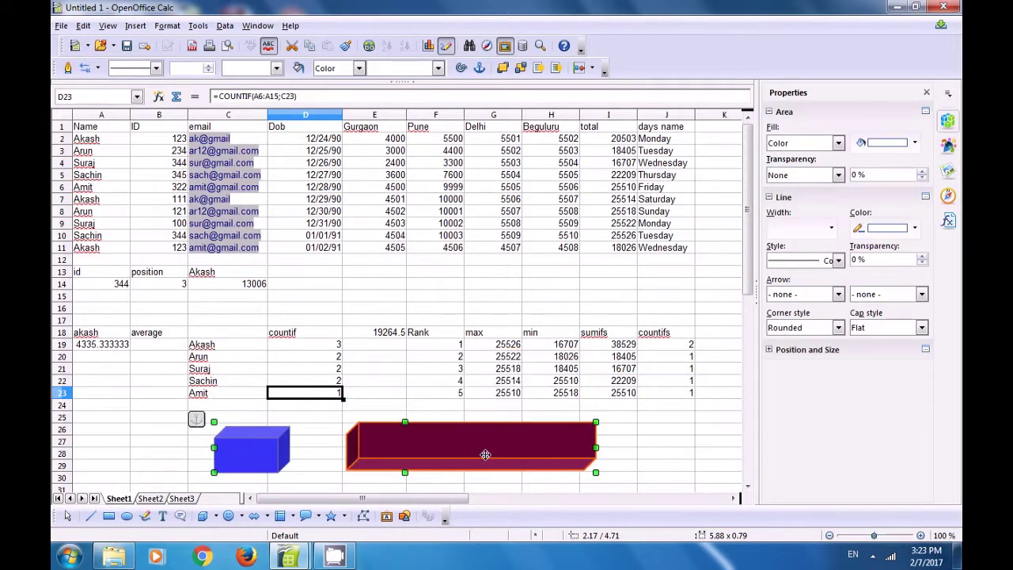
left_click(640, 443)
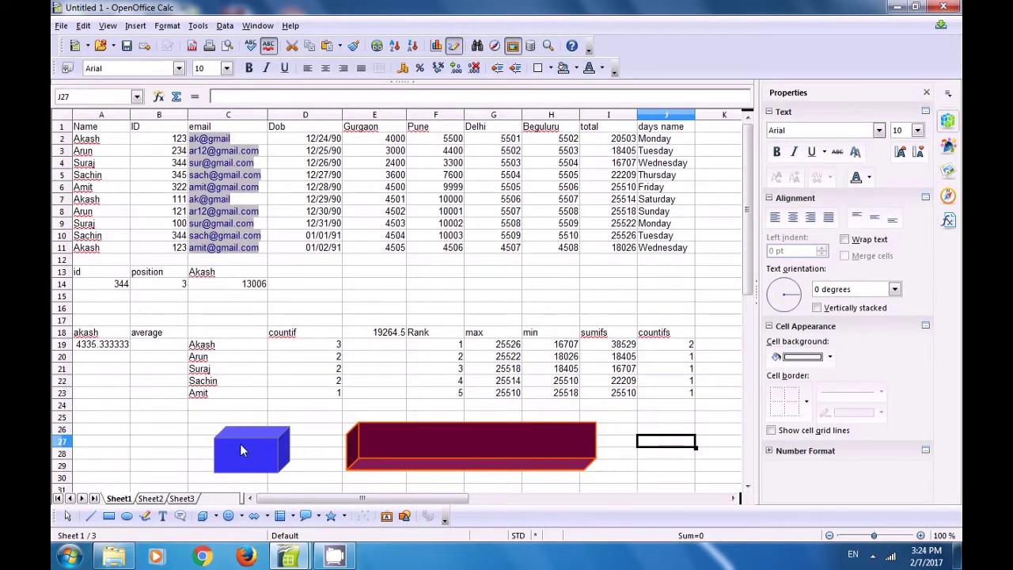
- Fill both cubes in the group with Sky blue
left_click(241, 450)
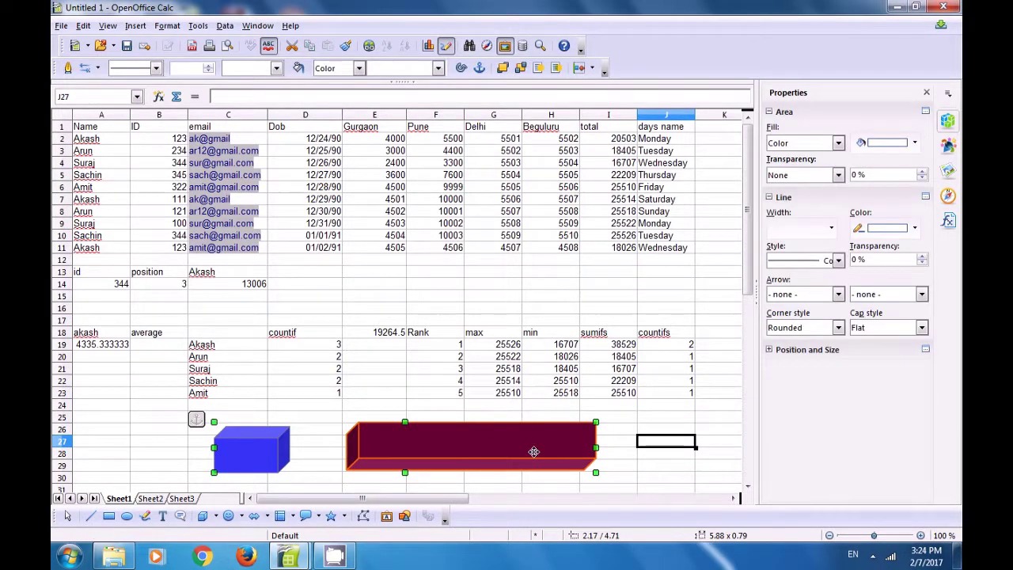
left_click(438, 67)
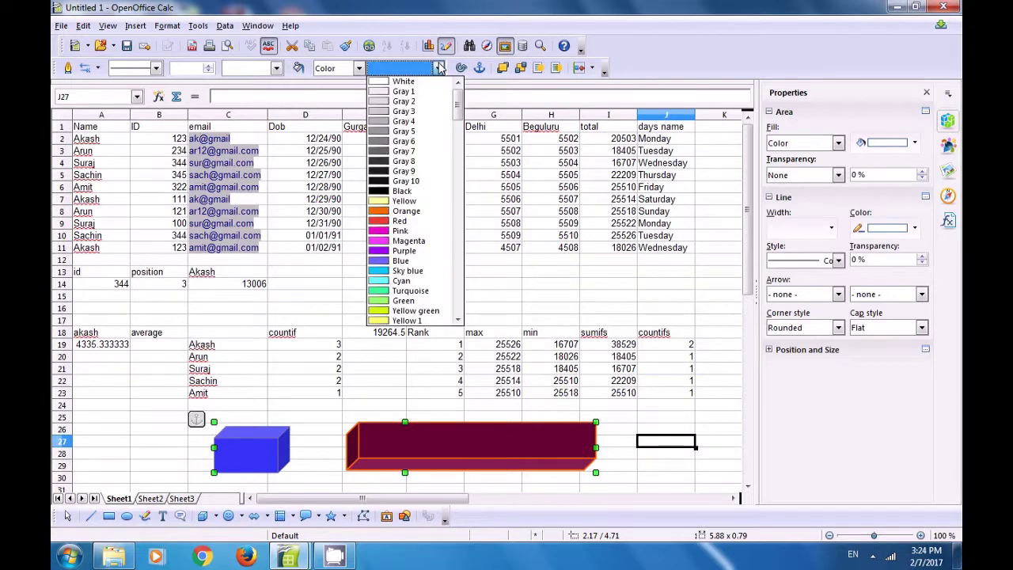
left_click(400, 272)
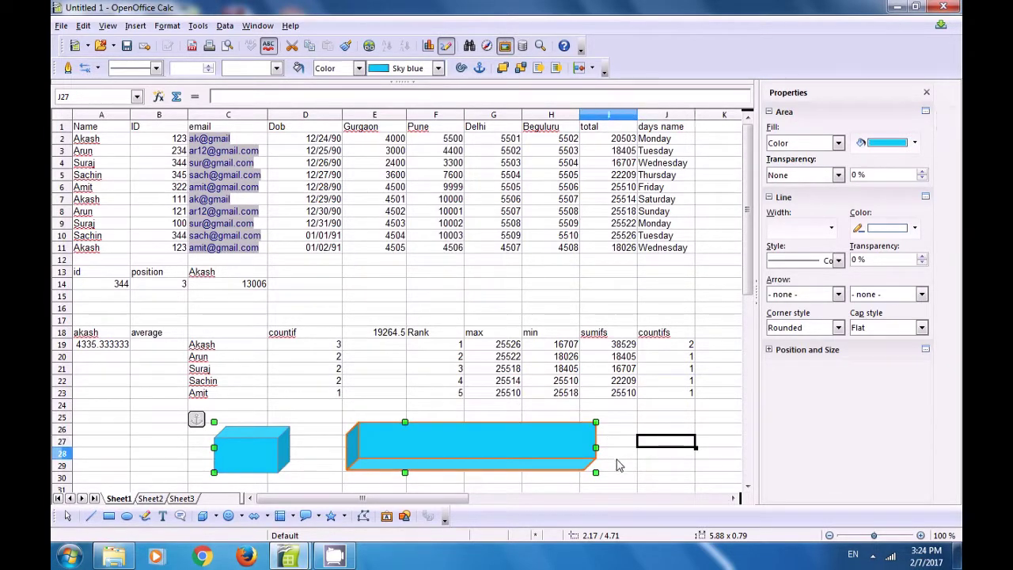
- Ungroup the small cube and the wide cube into separate objects
left_click(615, 451)
left_click(460, 447)
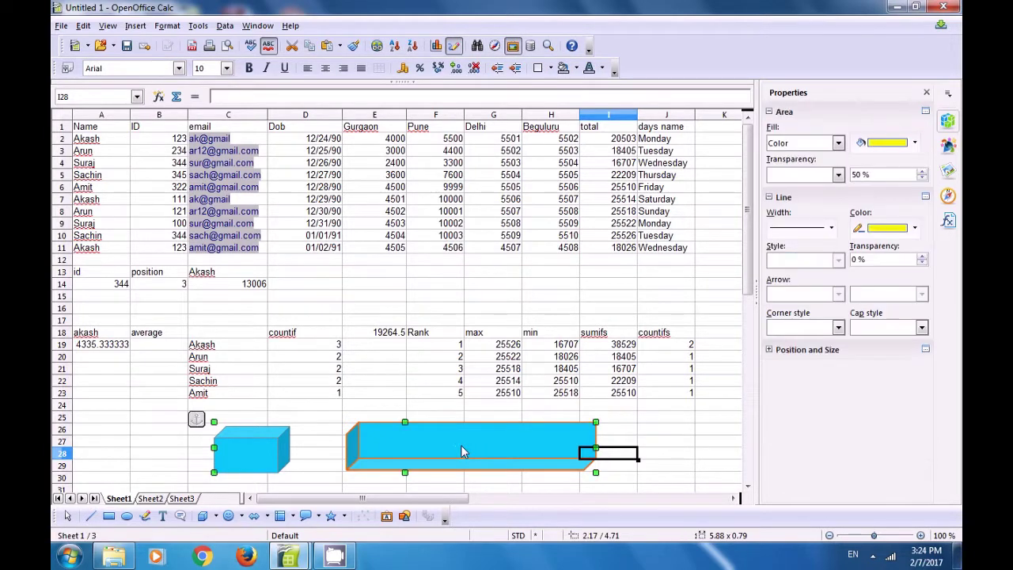
left_click(168, 26)
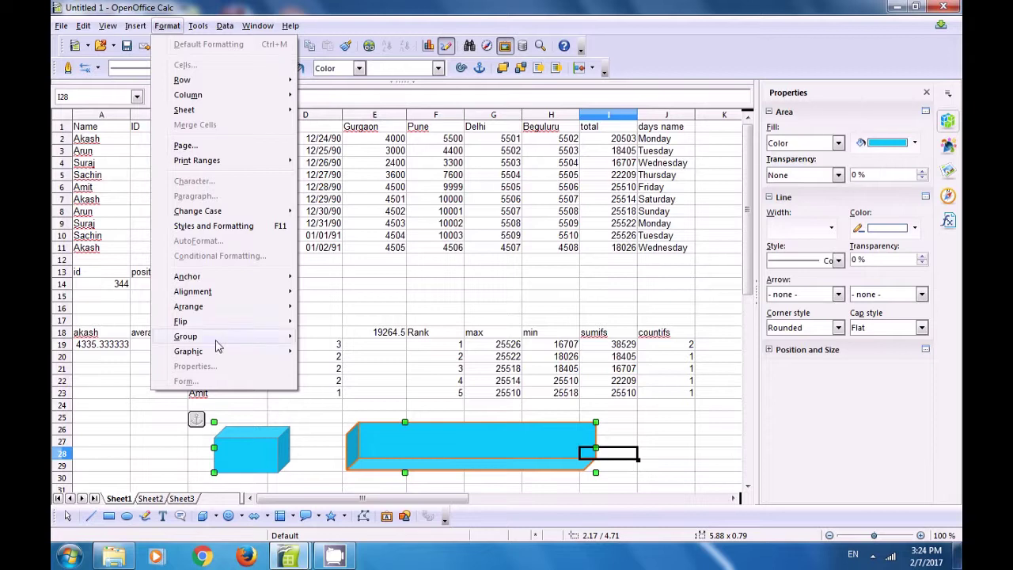
mouse_move(218, 340)
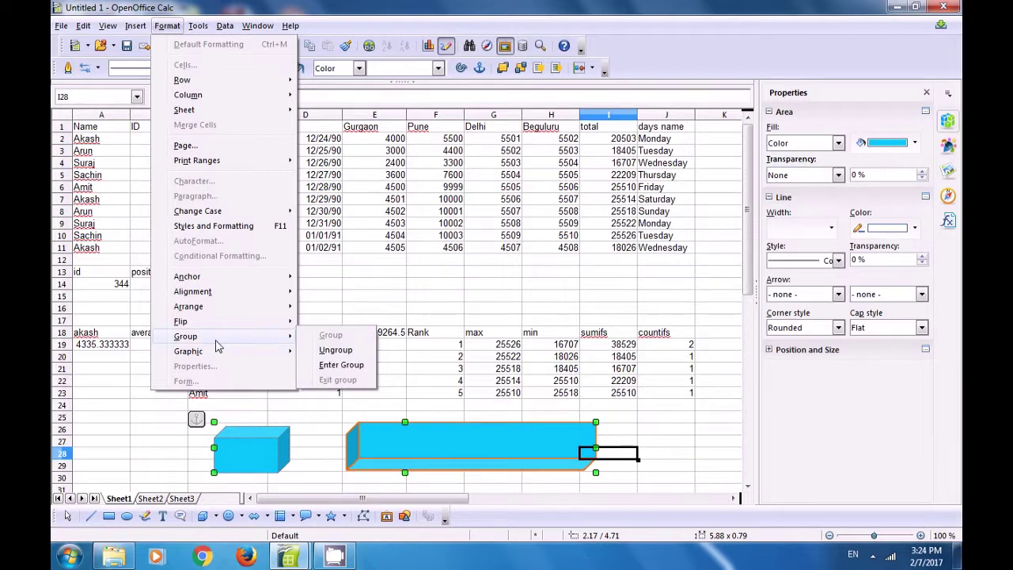
left_click(340, 350)
left_click(667, 420)
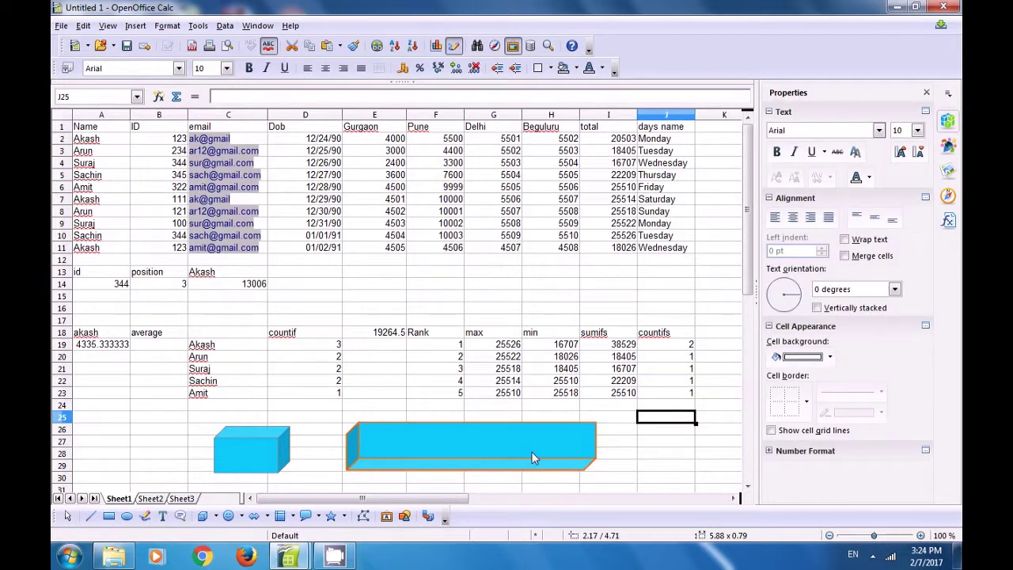
- Select the wide cube on its own to check its separation from the small cube, and deselect it
left_click(531, 452)
key("Tab")
key("Tab")
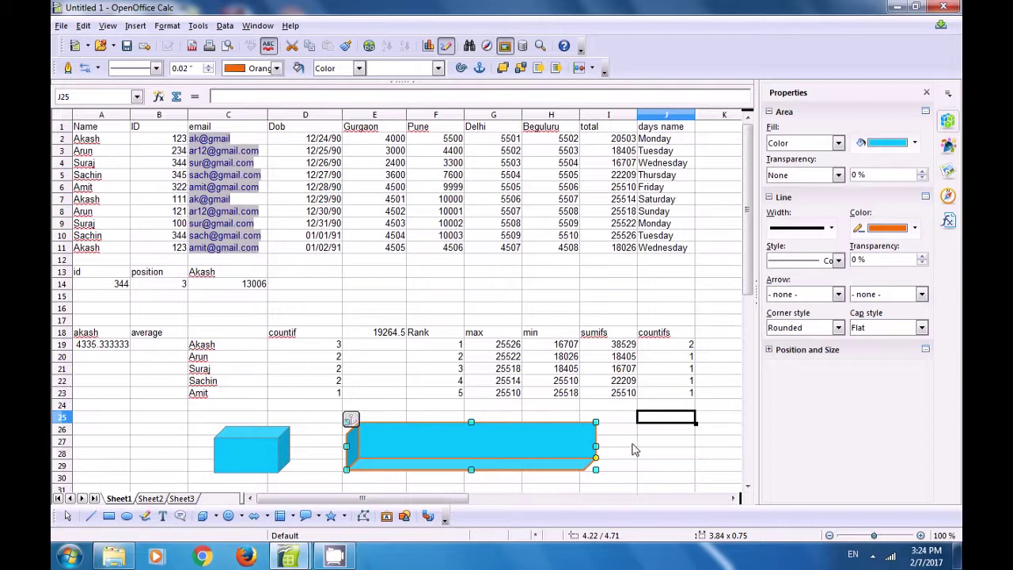
left_click(636, 445)
left_click(685, 434)
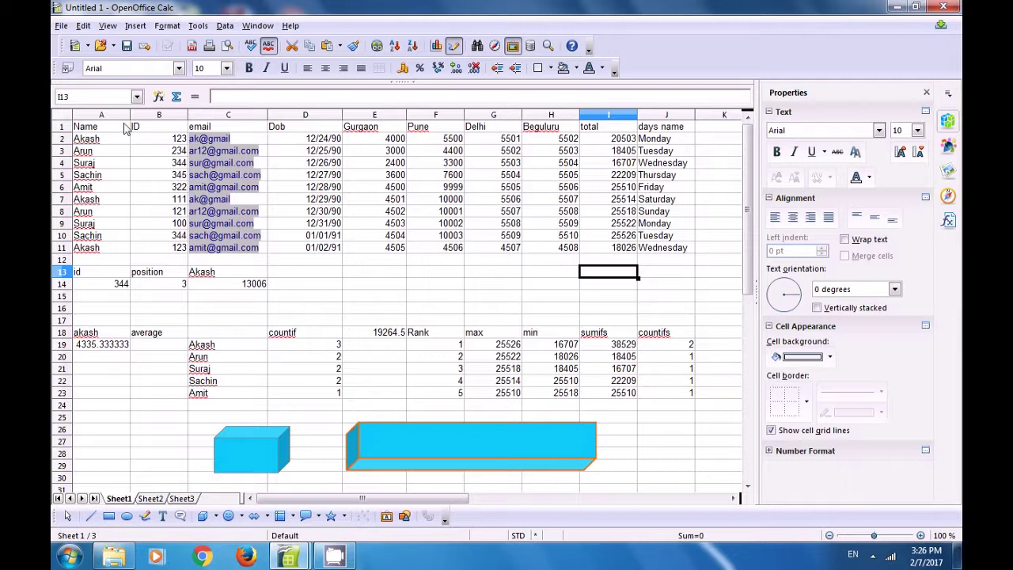
- Make the header row A1:J1 bold, italic and underlined
left_click(97, 131)
left_click_drag(96, 132, 689, 129)
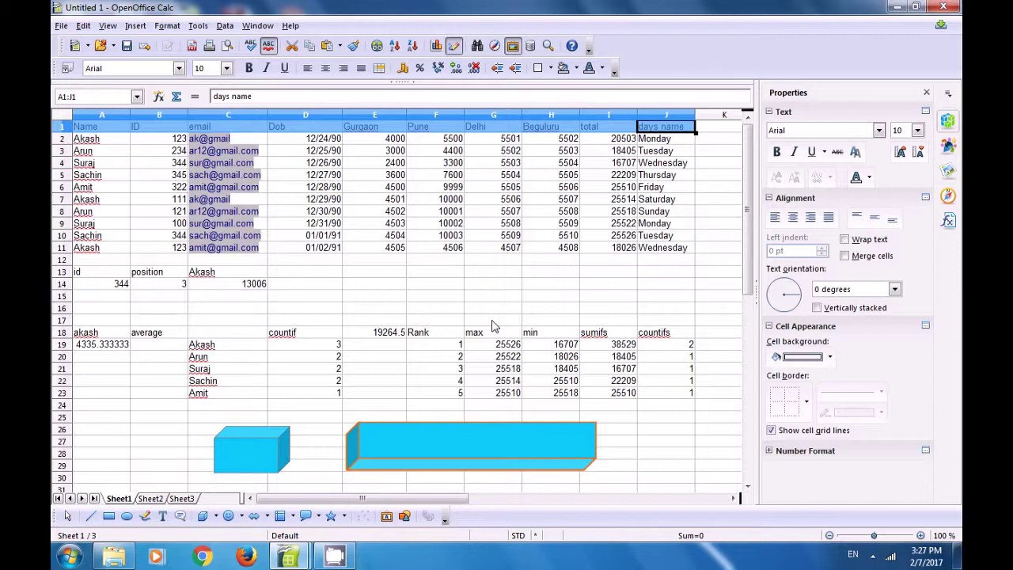
left_click(249, 69)
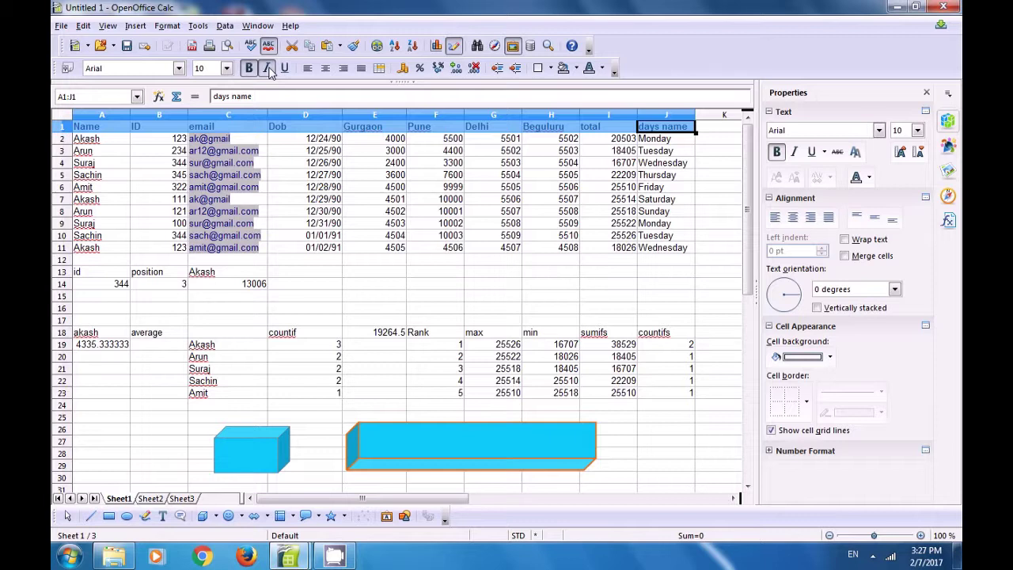
left_click(268, 69)
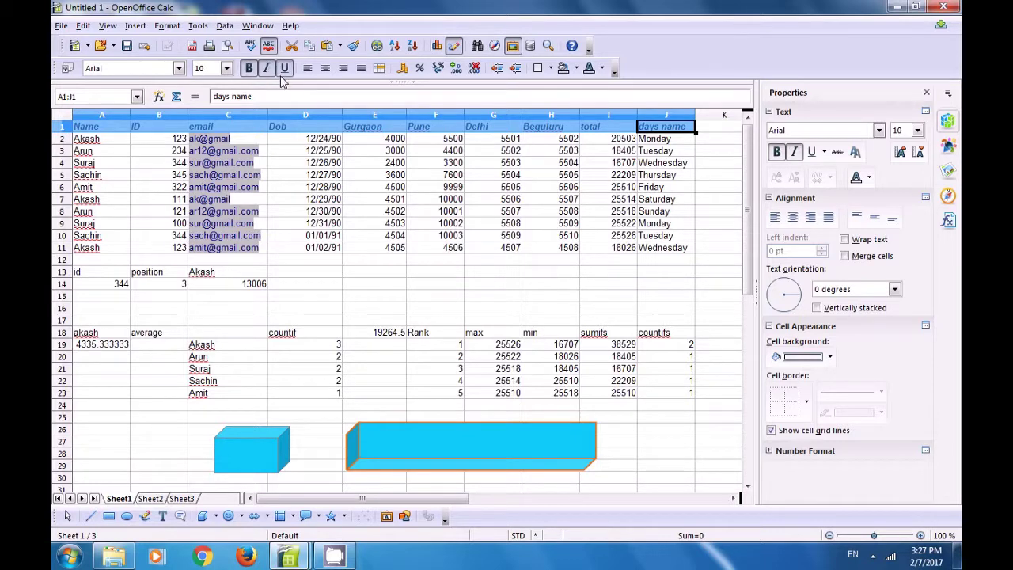
left_click(285, 71)
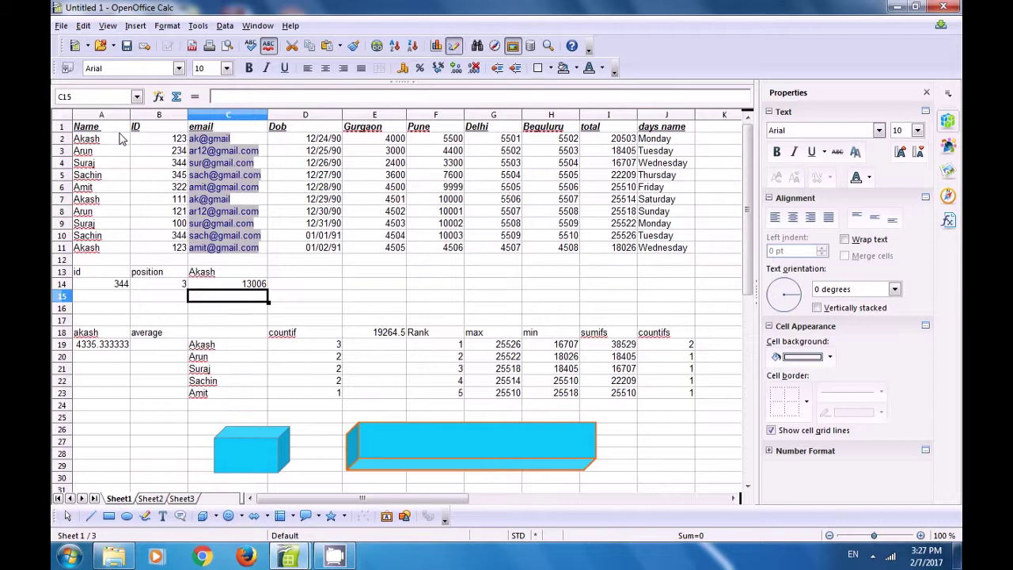
- Center the header texts in A1:J1 horizontally
left_click_drag(101, 128, 664, 135)
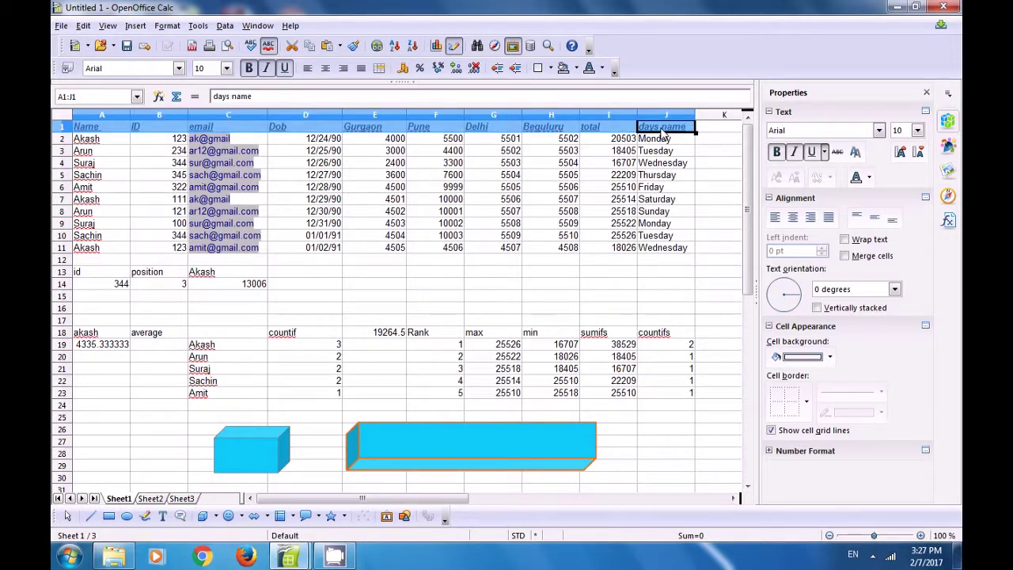
left_click(168, 26)
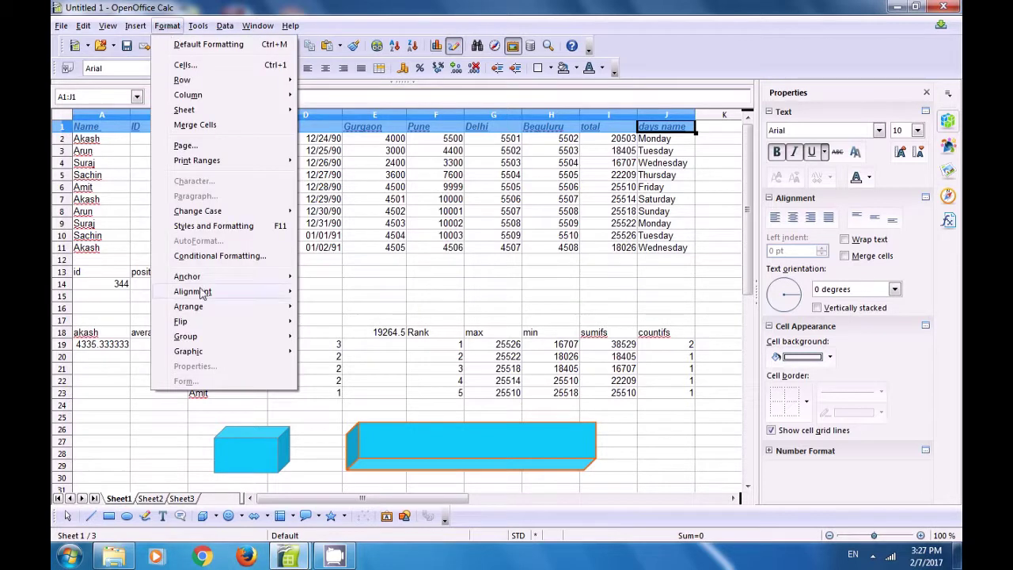
mouse_move(202, 295)
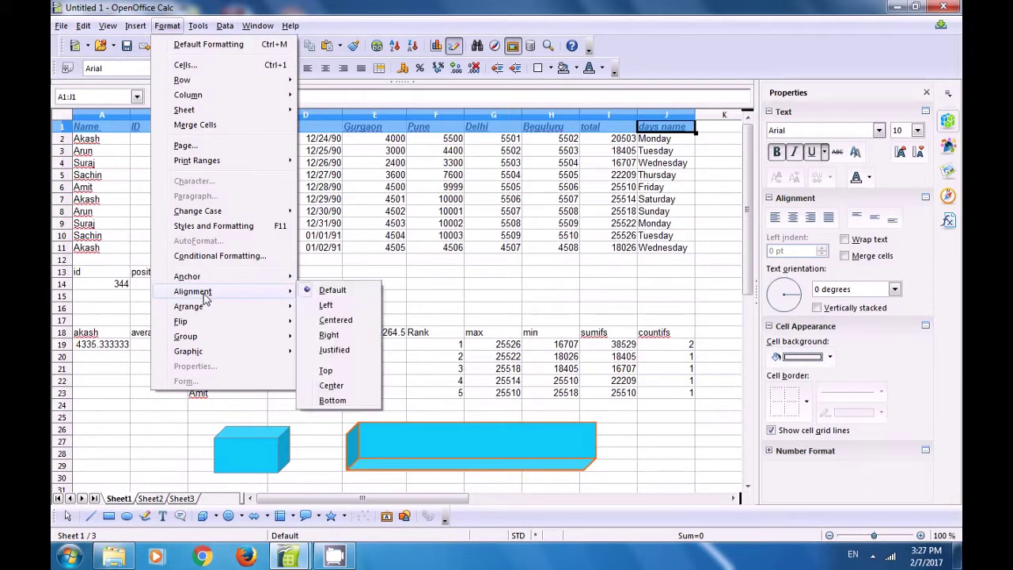
left_click(332, 320)
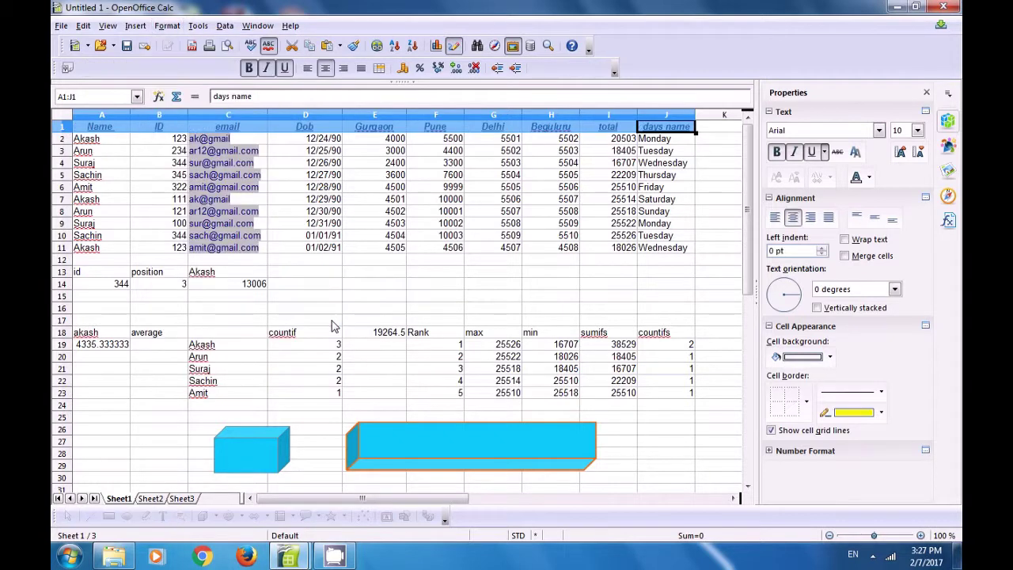
left_click(370, 274)
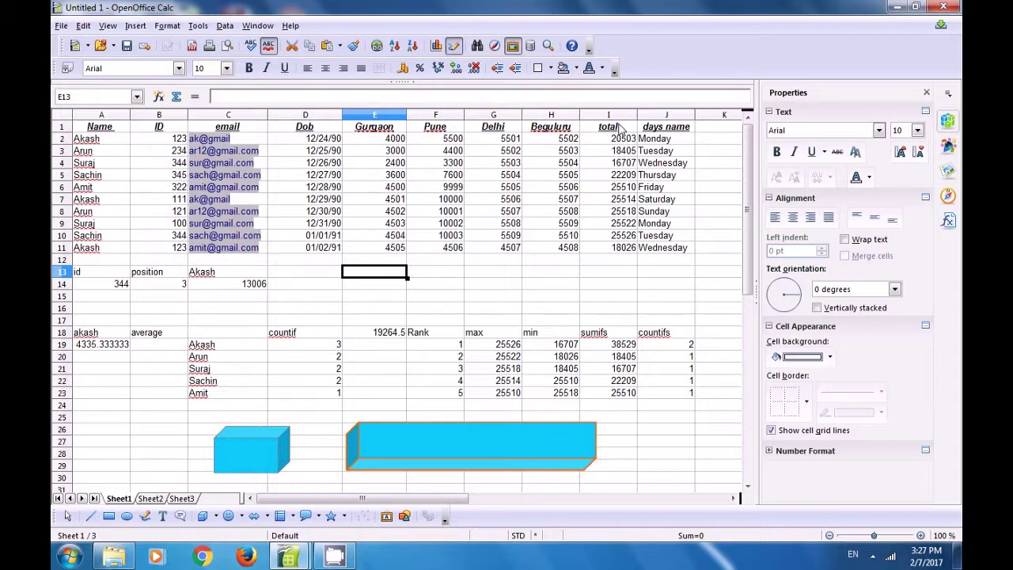
left_click(485, 277)
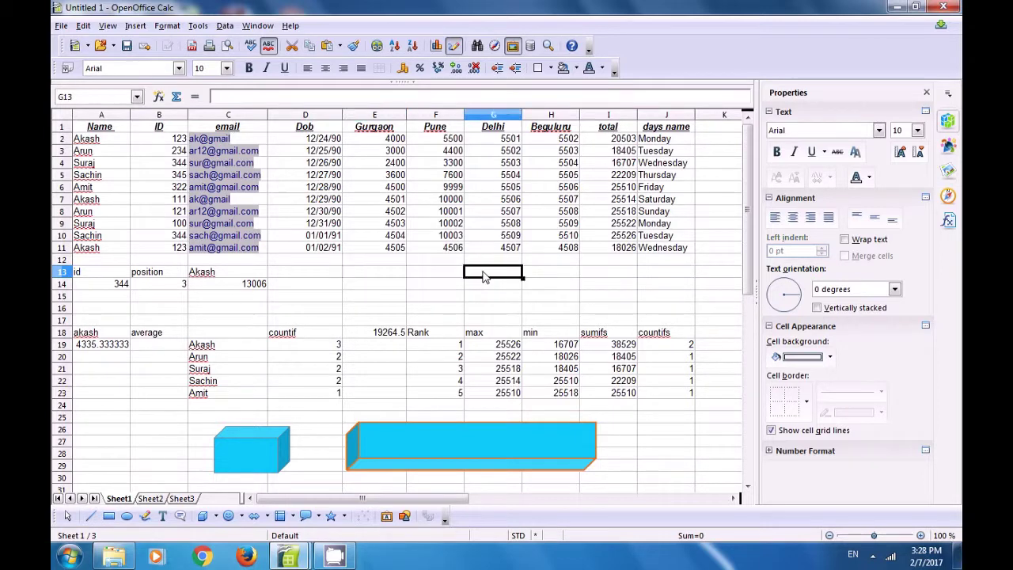
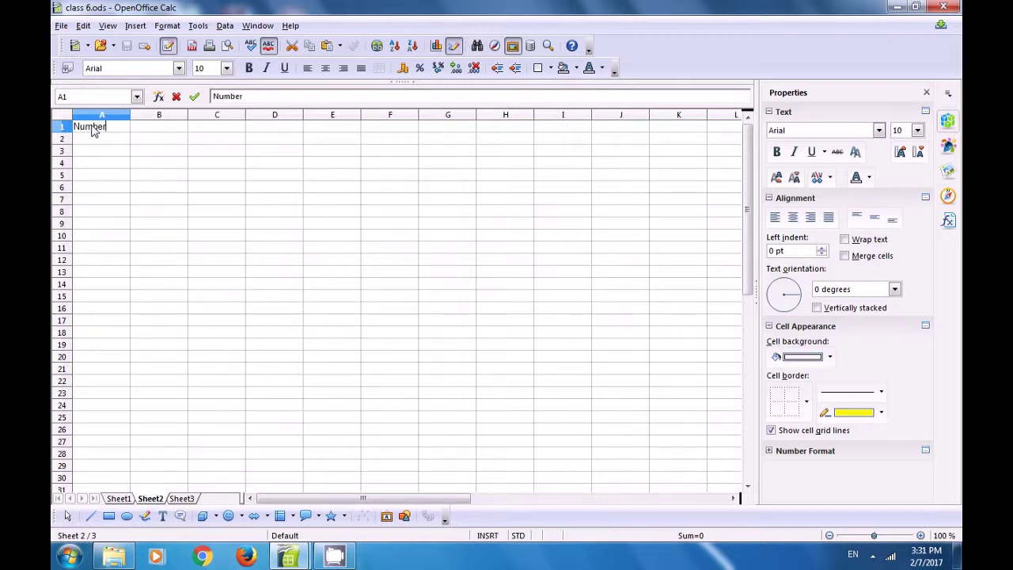
- Complete the heading "Numbers" in A1 of Sheet2 and enter the heading "even" in B1
type("s")
key("Tab")
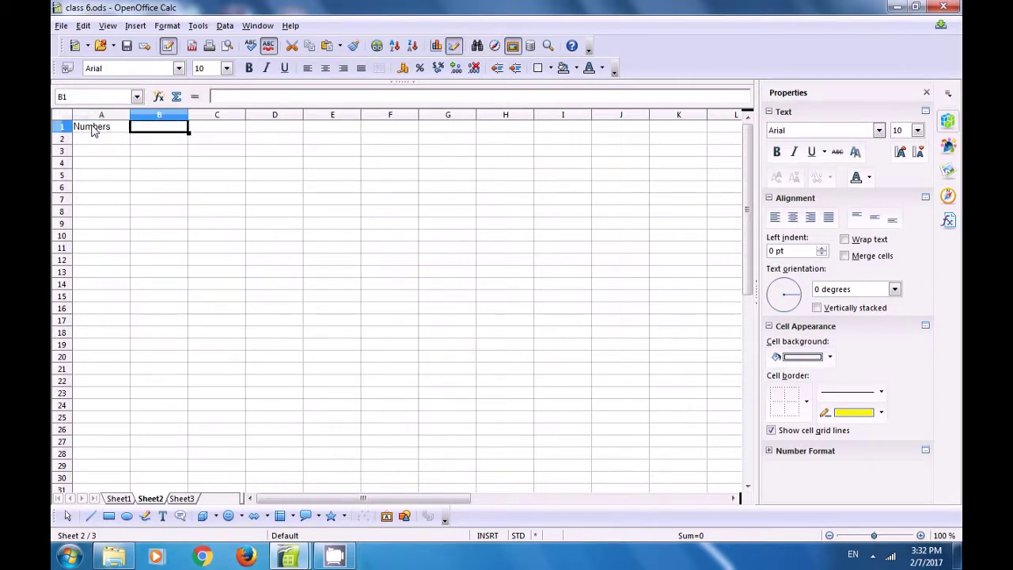
type("e")
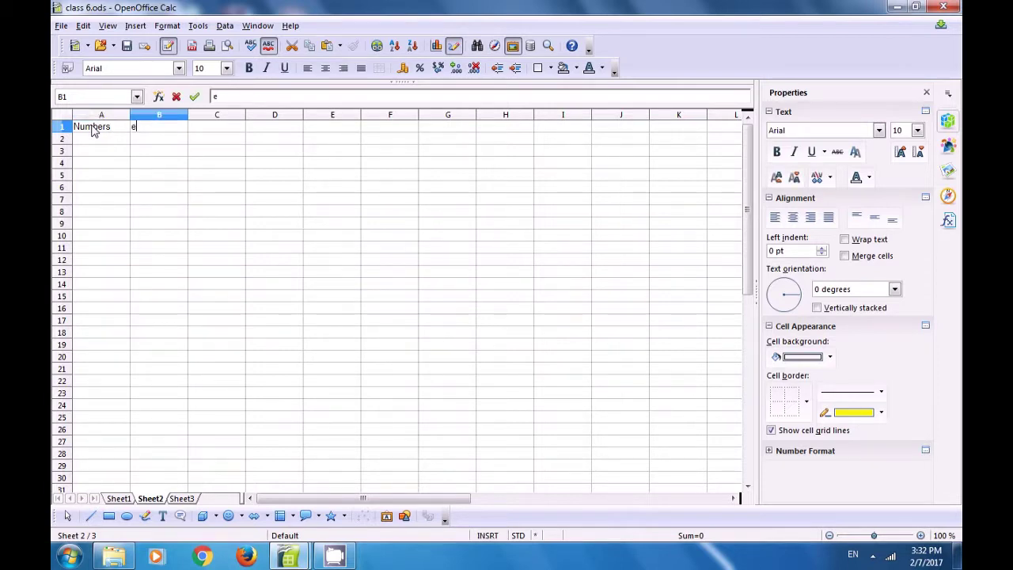
type("ven")
left_click(92, 130)
- Enter the numbers 1220, 2233 and 20000 in cells A2 to A4
left_click(99, 144)
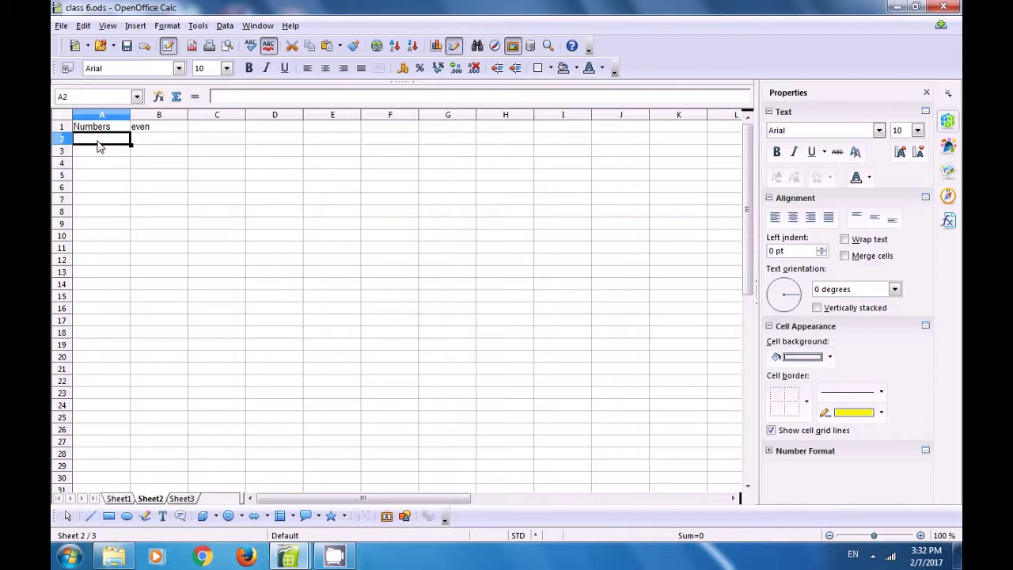
type("122")
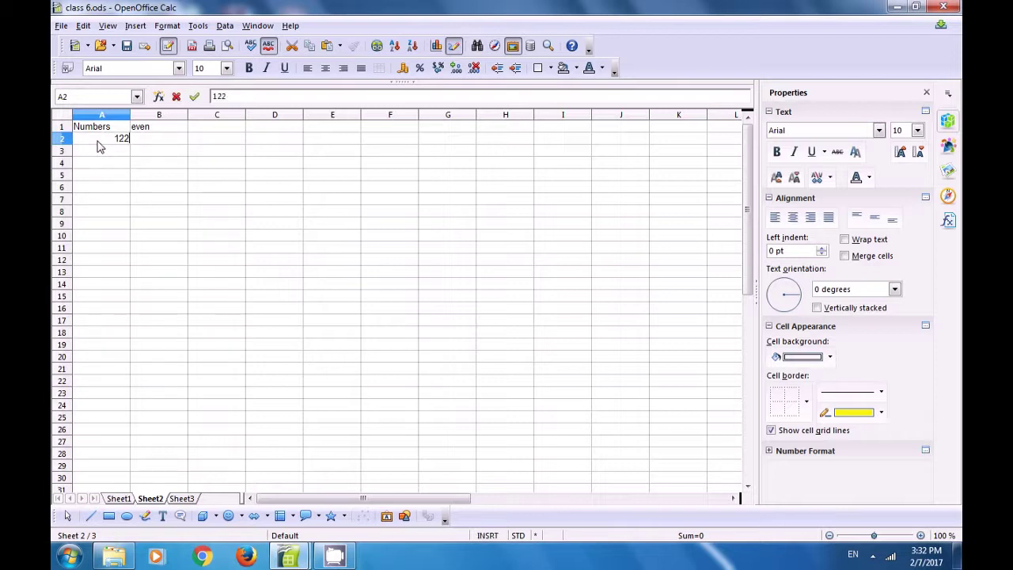
type("0")
key("Return")
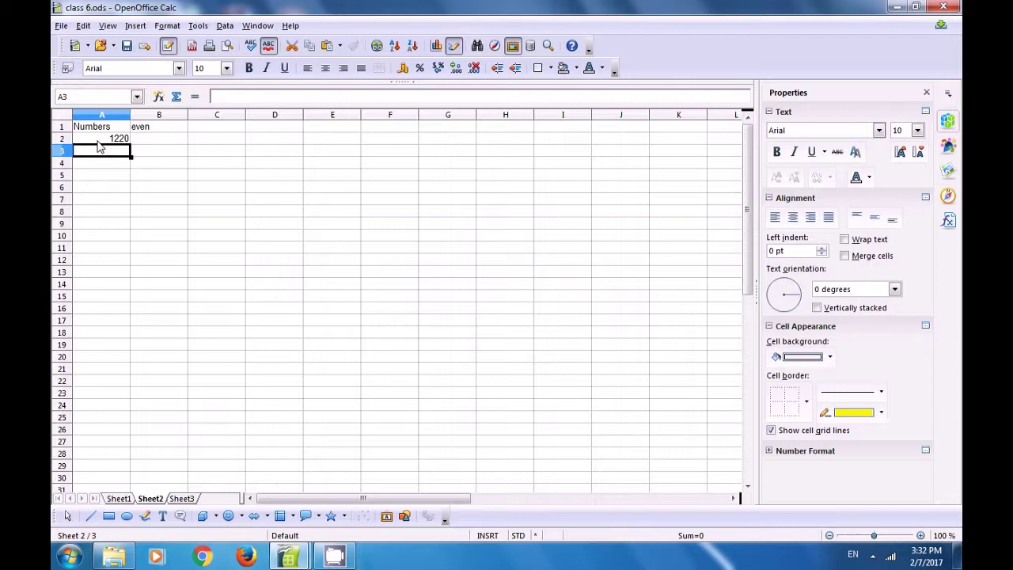
type("2233")
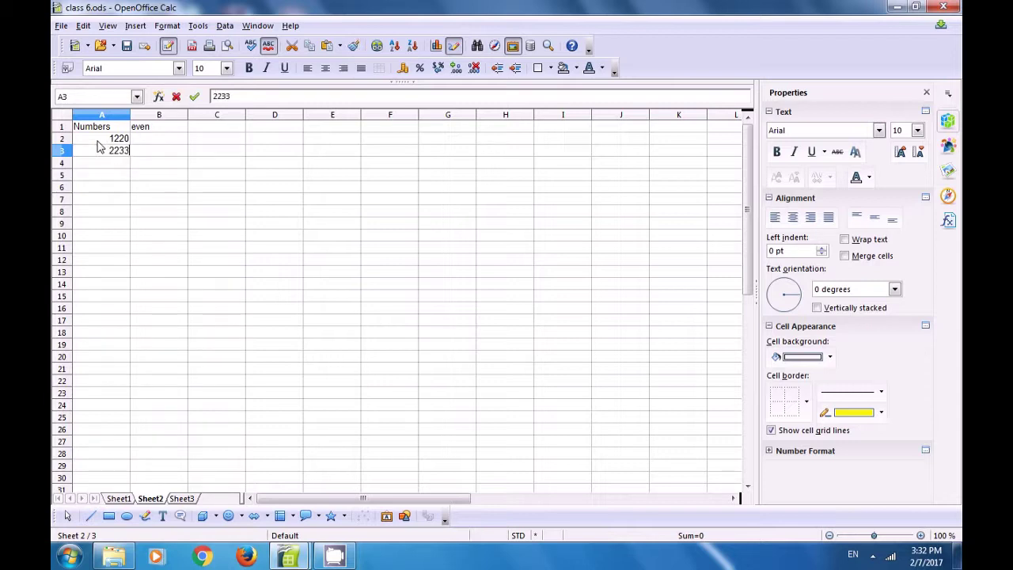
key("Return")
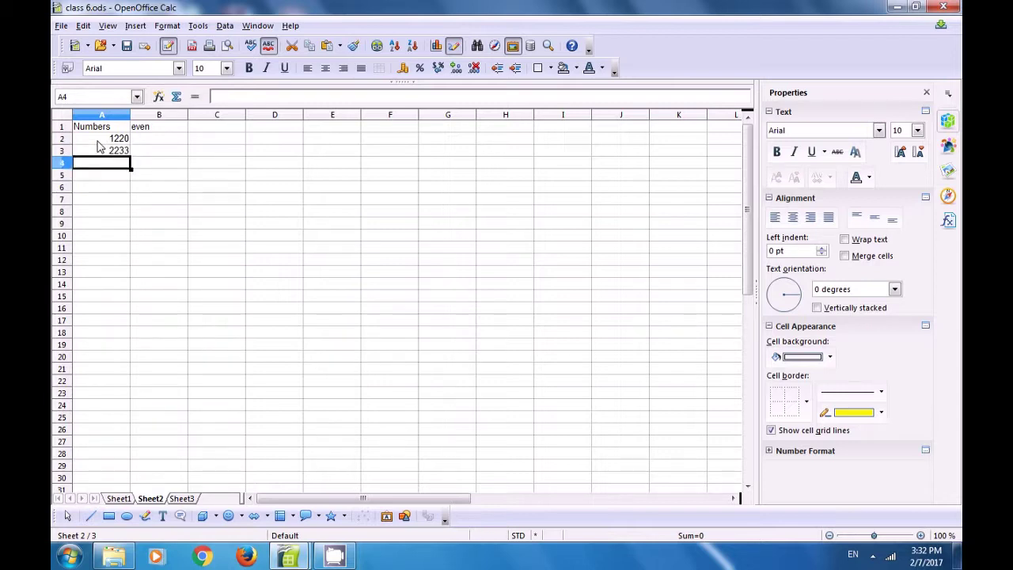
type("20")
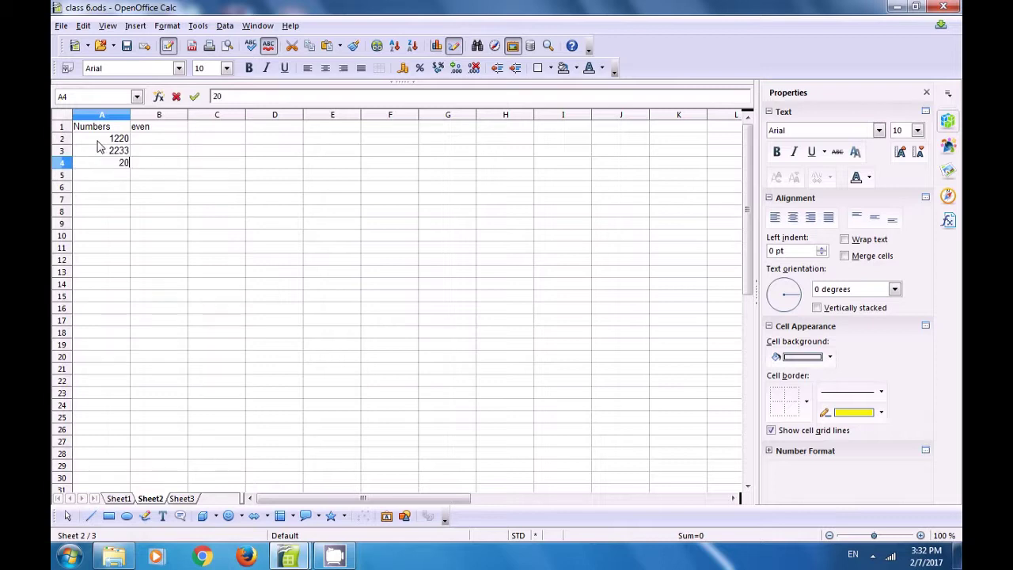
type("000")
key("Return")
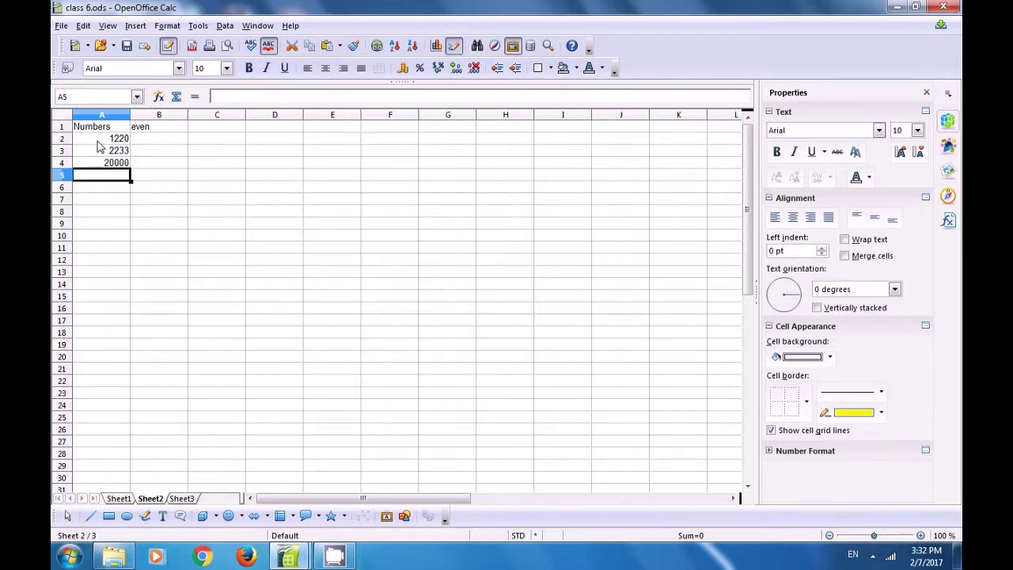
- Enter the numbers 32329 in A5 and 33231 in A6
type("2")
key("BackSpace")
type("322")
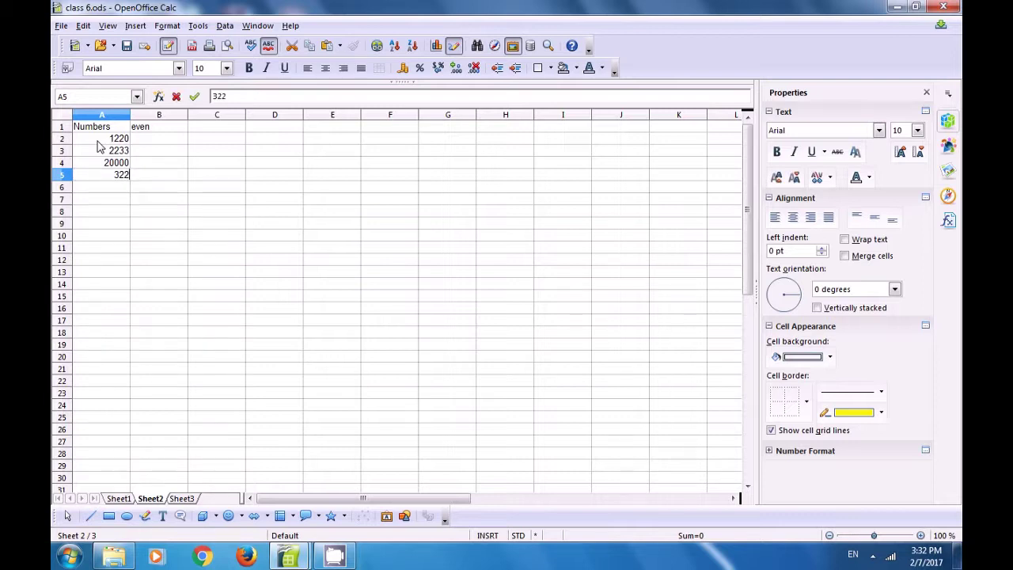
key("BackSpace")
type("329")
key("Return")
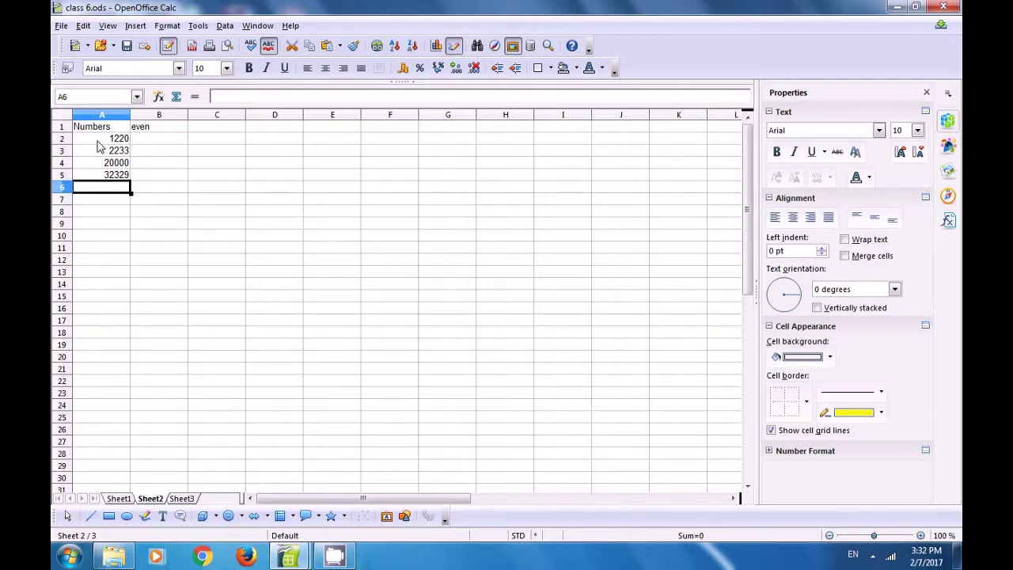
type("33231")
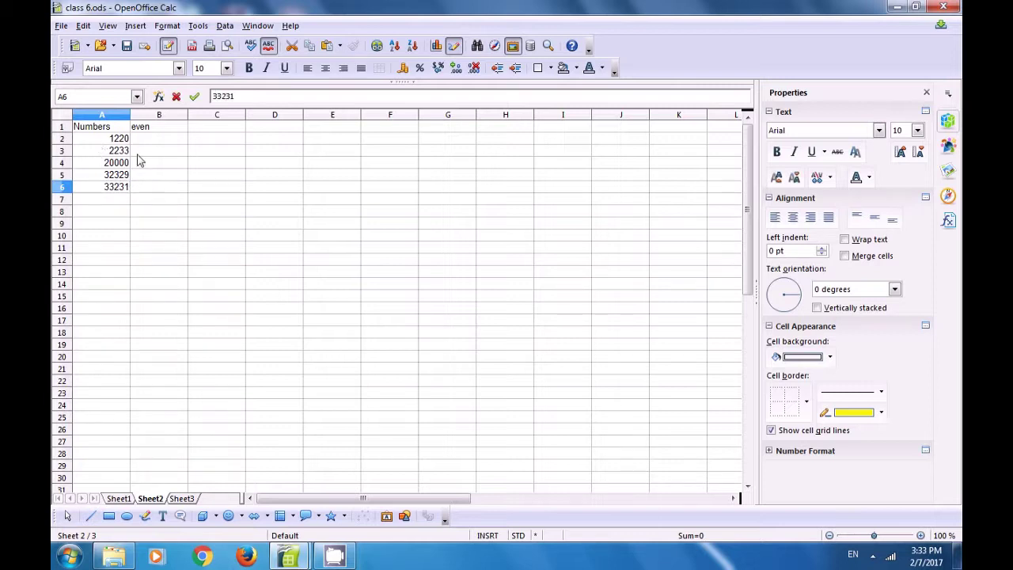
- Enter the formula =even(A2) in B2 to round the first number to an even value
left_click(158, 140)
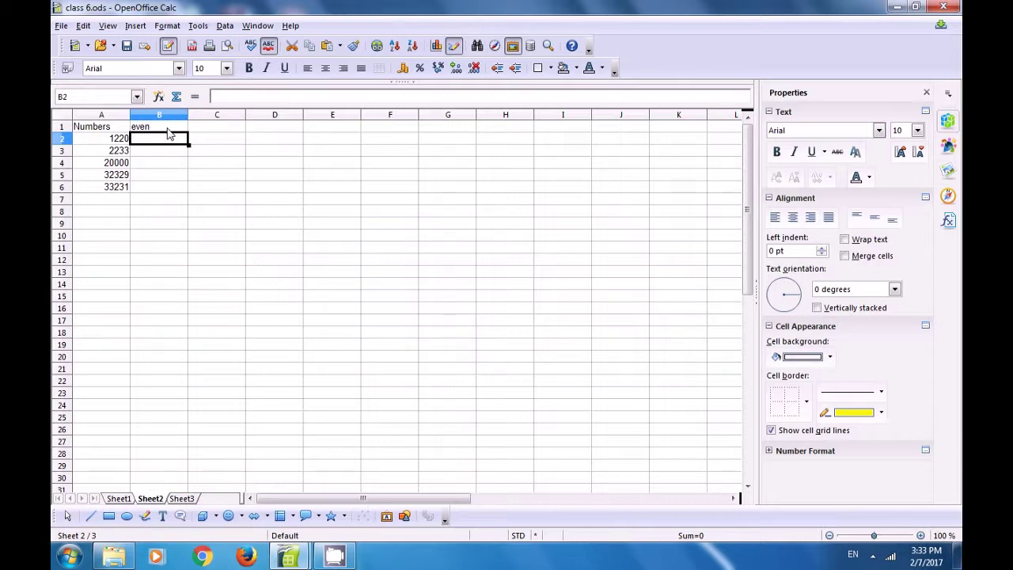
type("=")
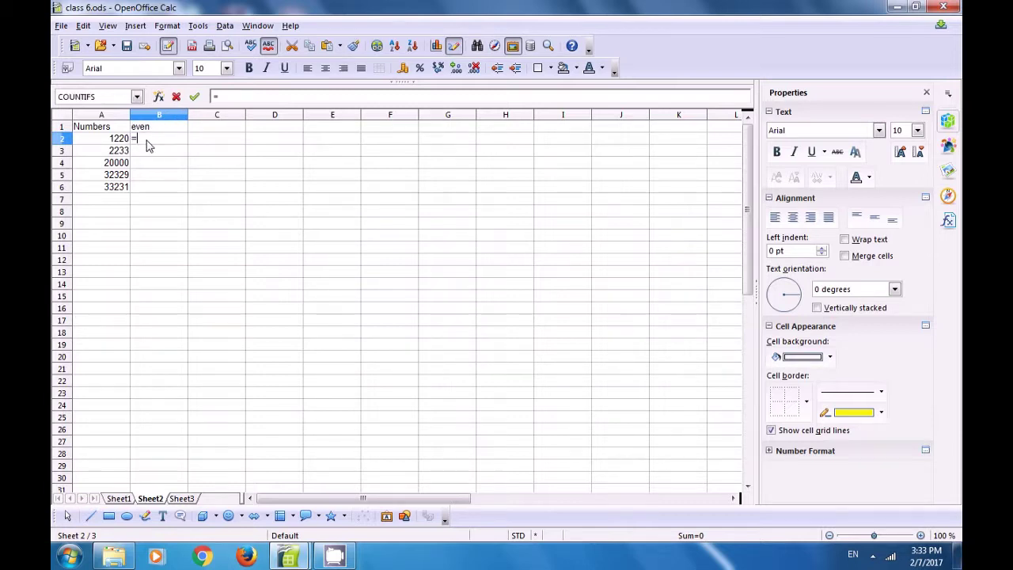
type("even")
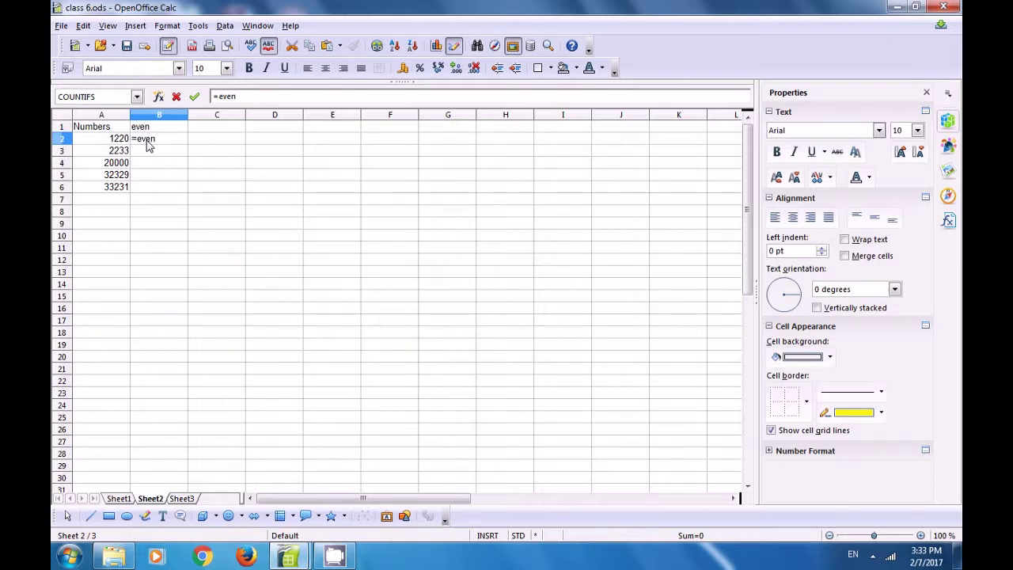
type("(")
left_click(124, 140)
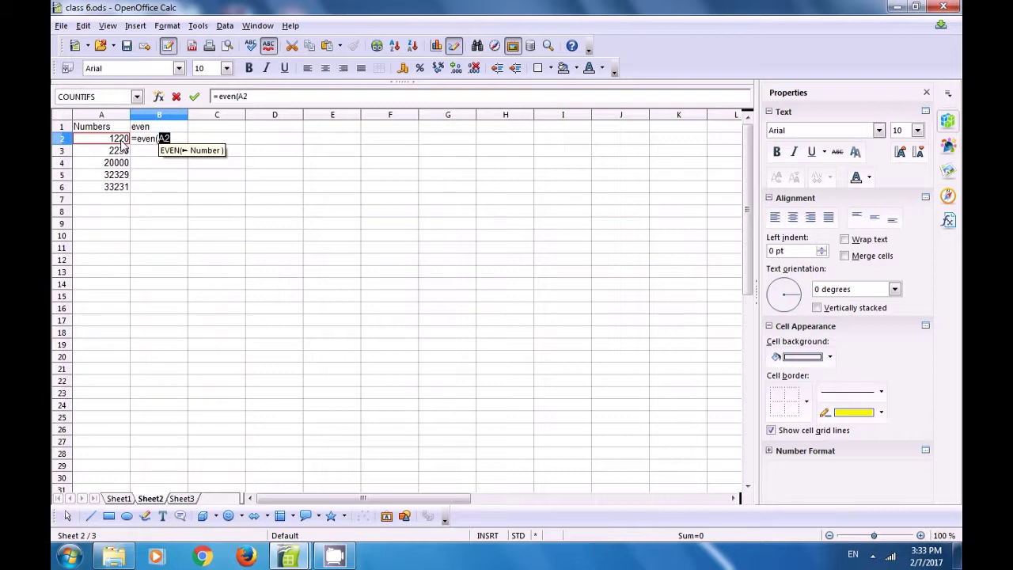
type(")")
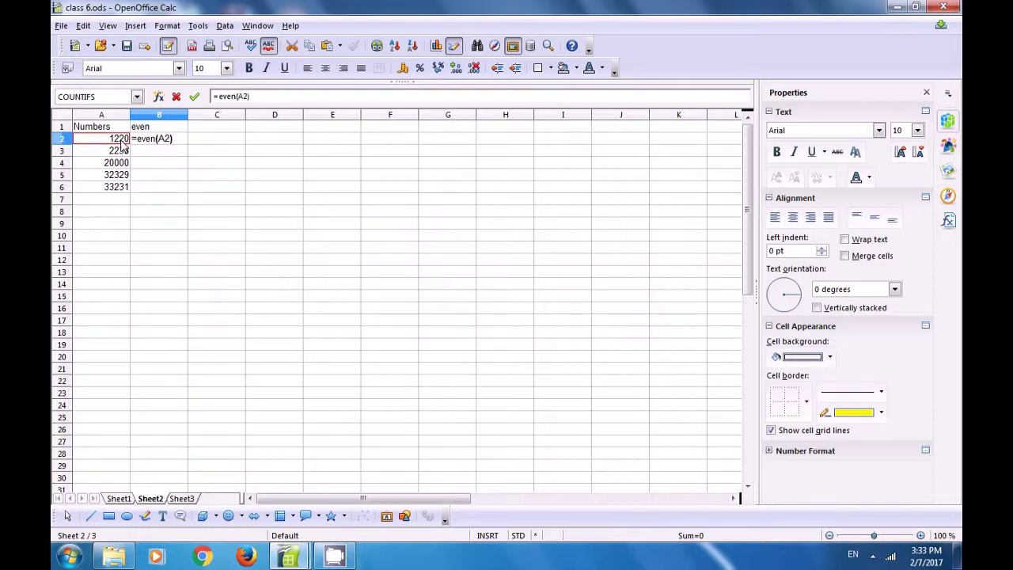
key("Return")
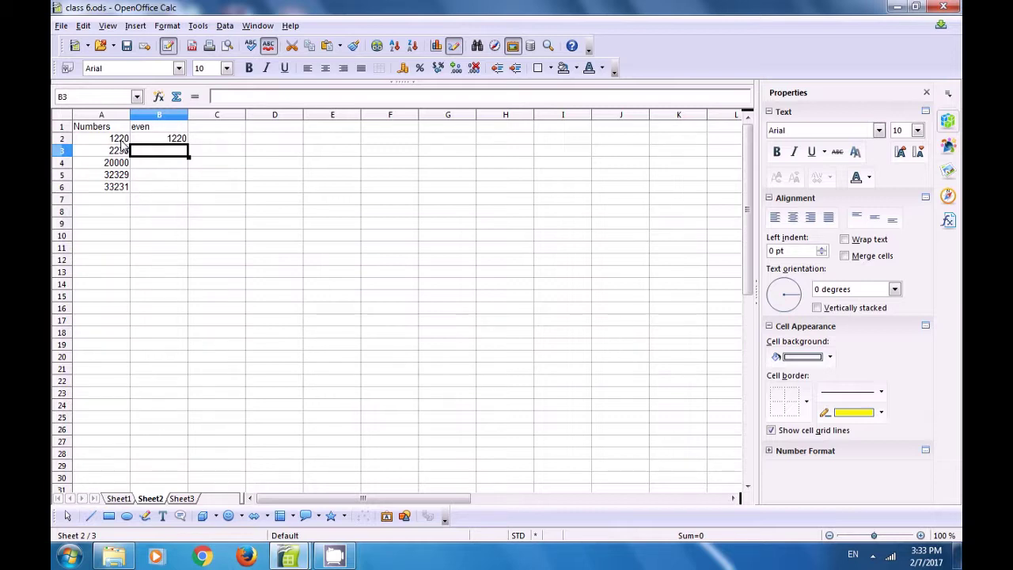
- Replace the formula in B2 with =iseven(A2) to test whether the first number is even
left_click(166, 140)
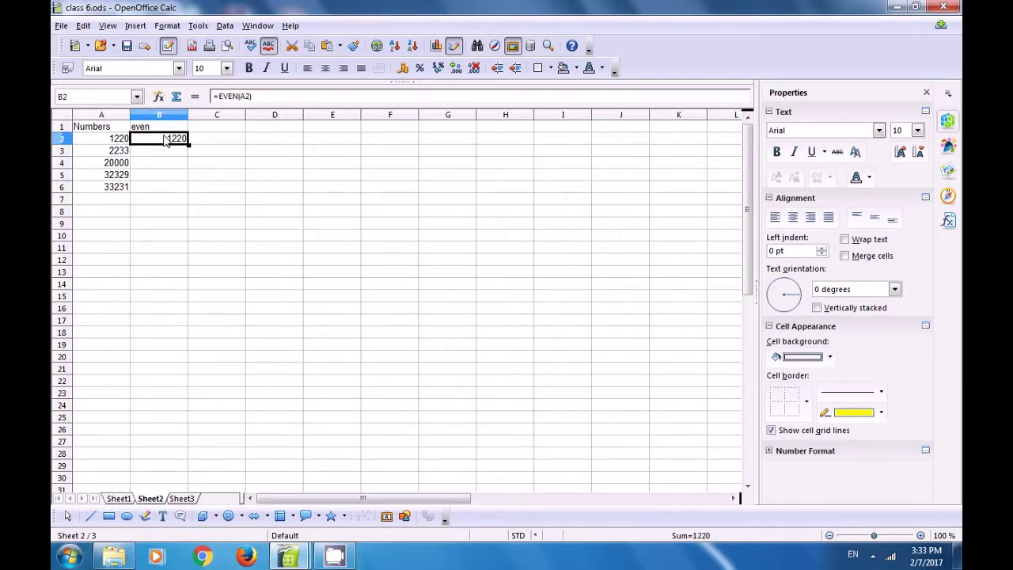
key("Delete")
type("=")
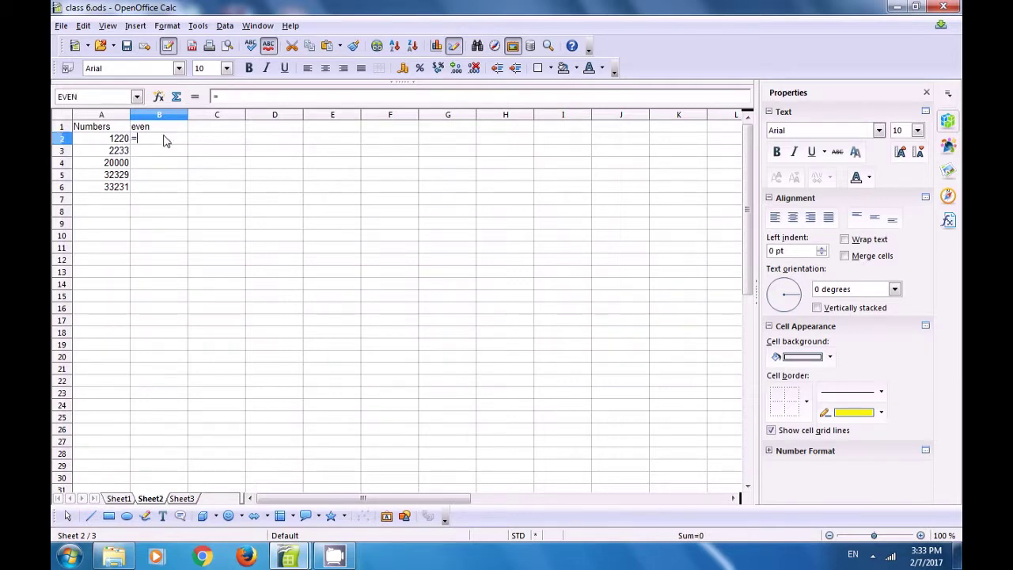
type("is")
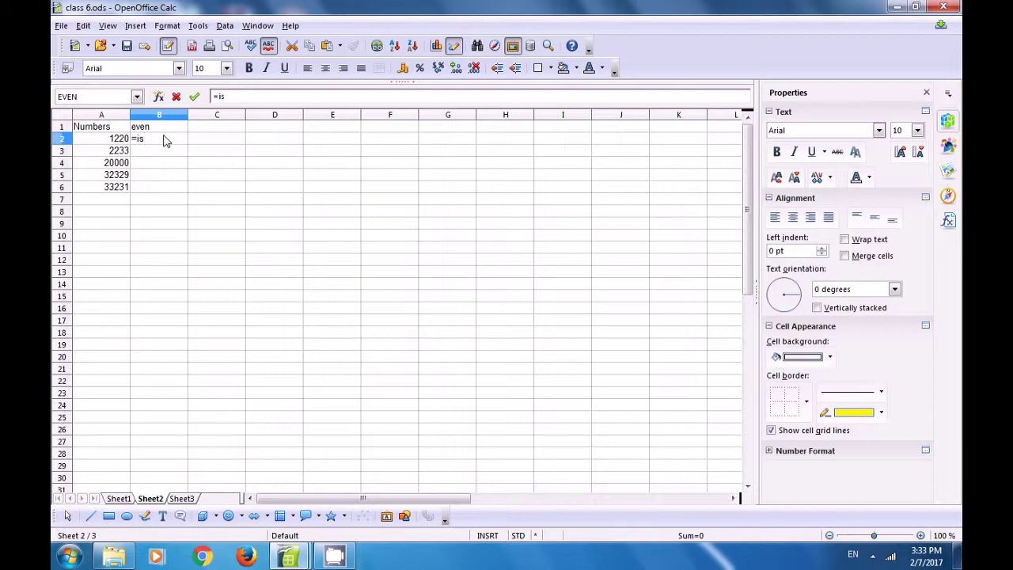
type("even(")
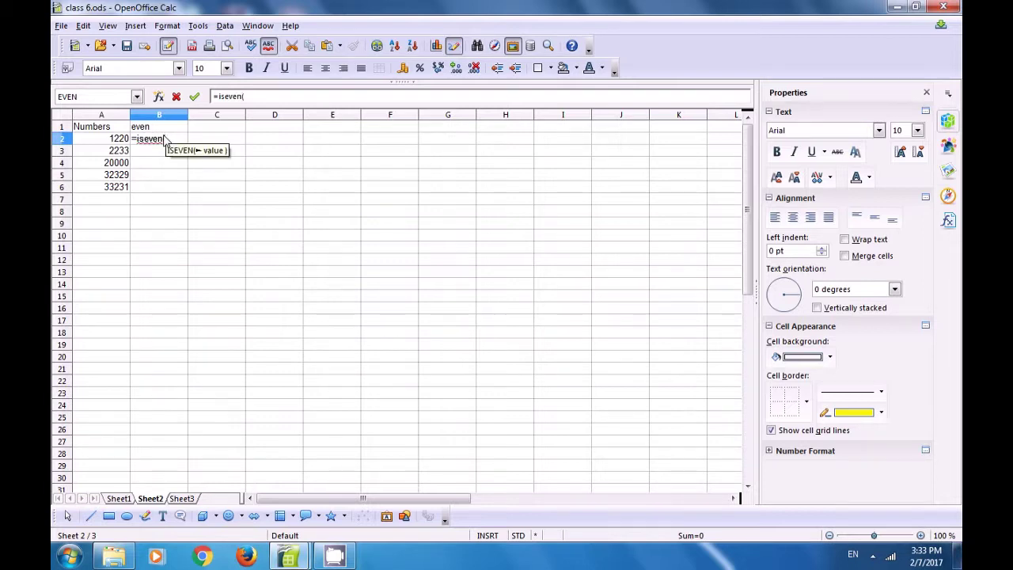
left_click(113, 139)
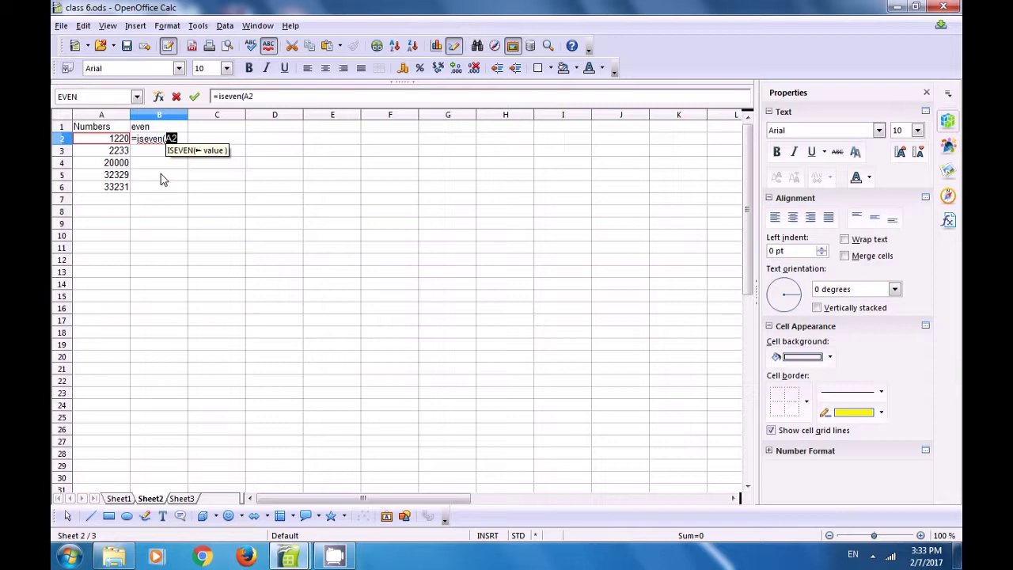
type(")")
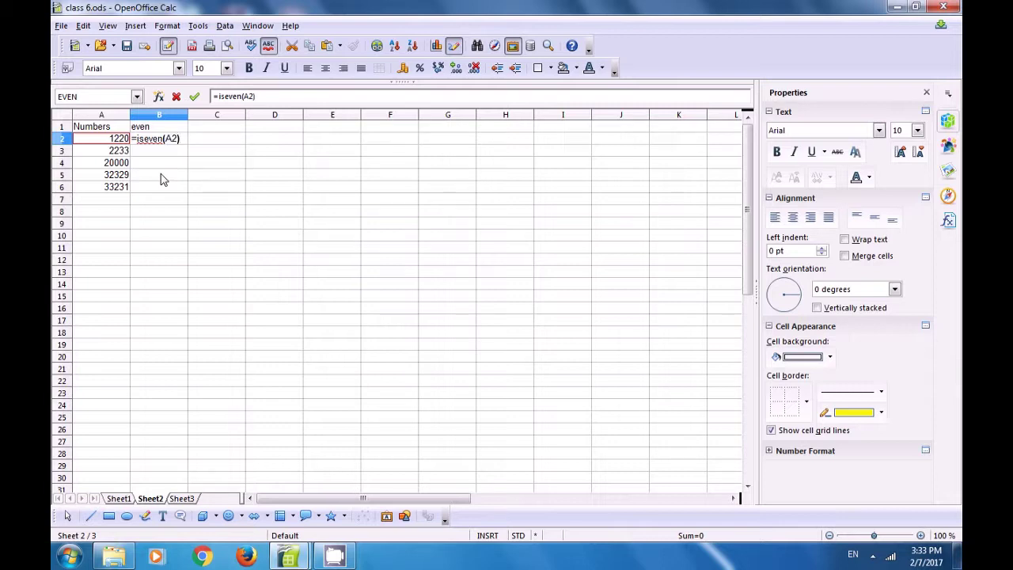
key("Return")
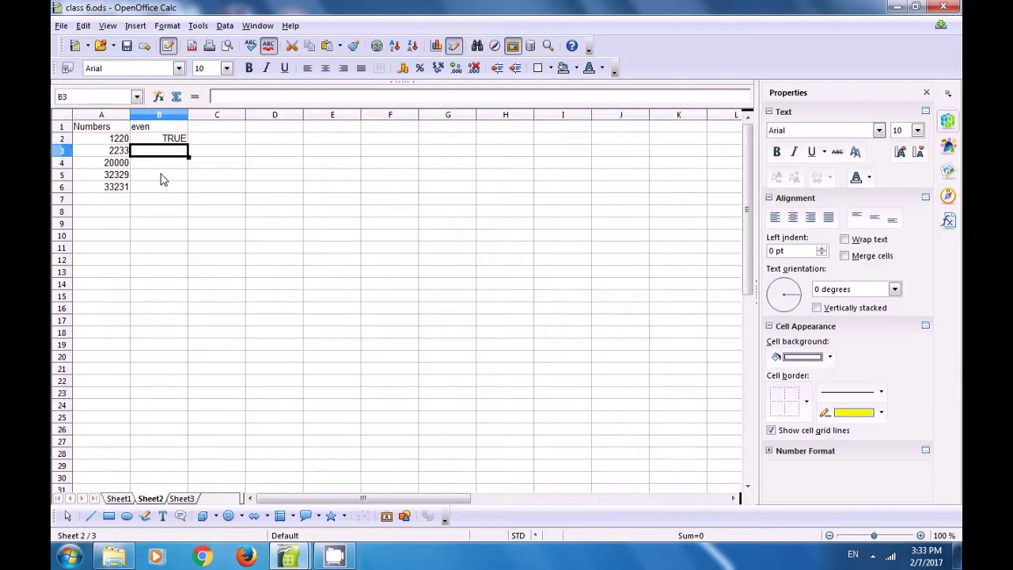
- Copy the ISEVEN formula from B2 down to B6 and check the results against the numbers in column A
left_click(166, 140)
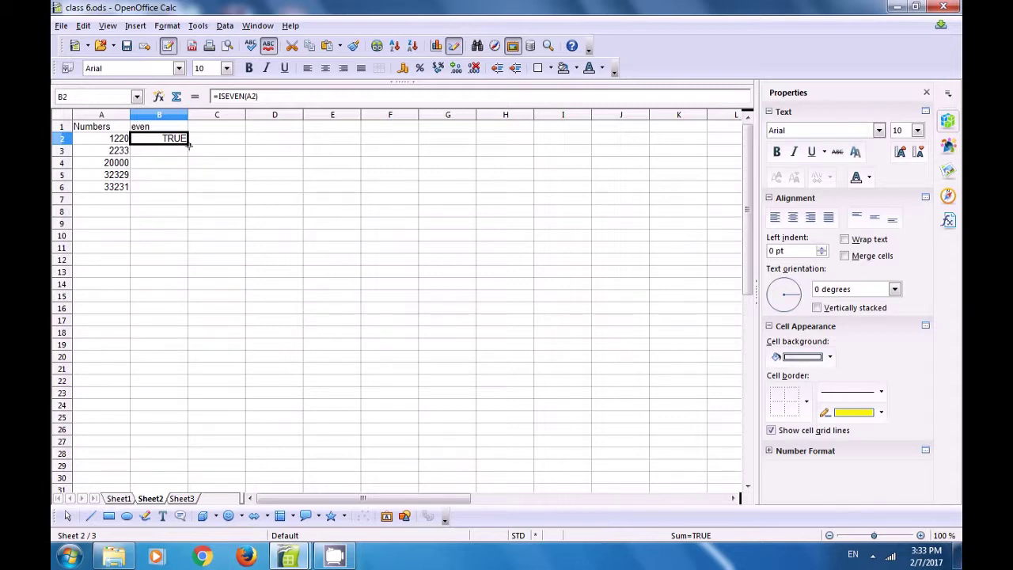
left_click_drag(190, 145, 187, 190)
left_click(227, 165)
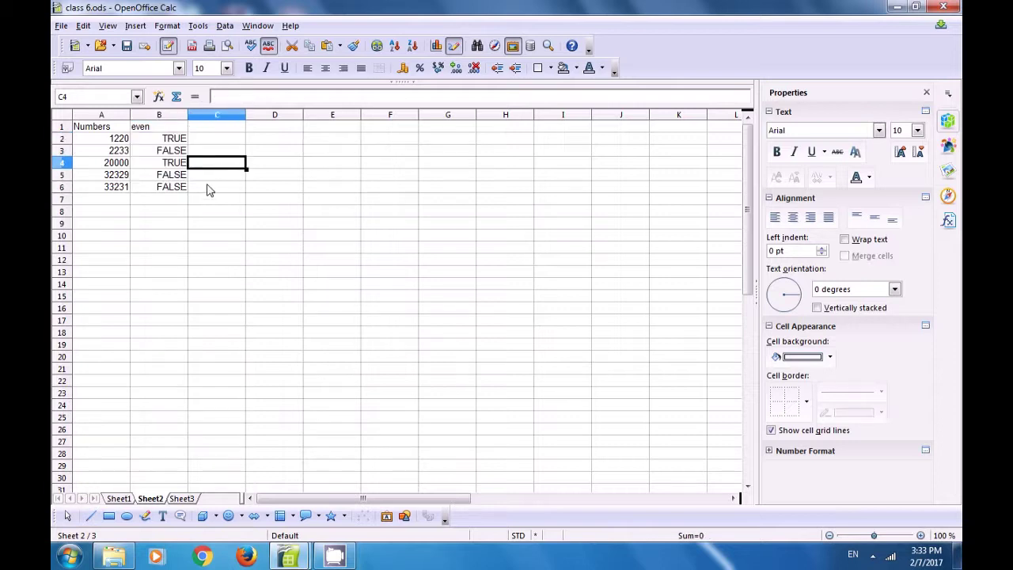
left_click(109, 142)
left_click(168, 147)
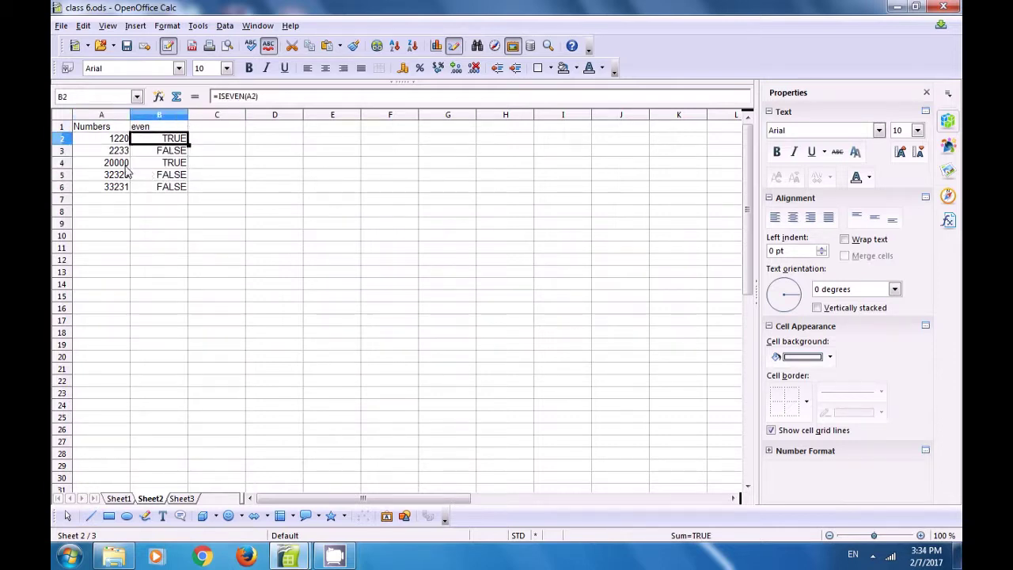
left_click(125, 170)
left_click(170, 166)
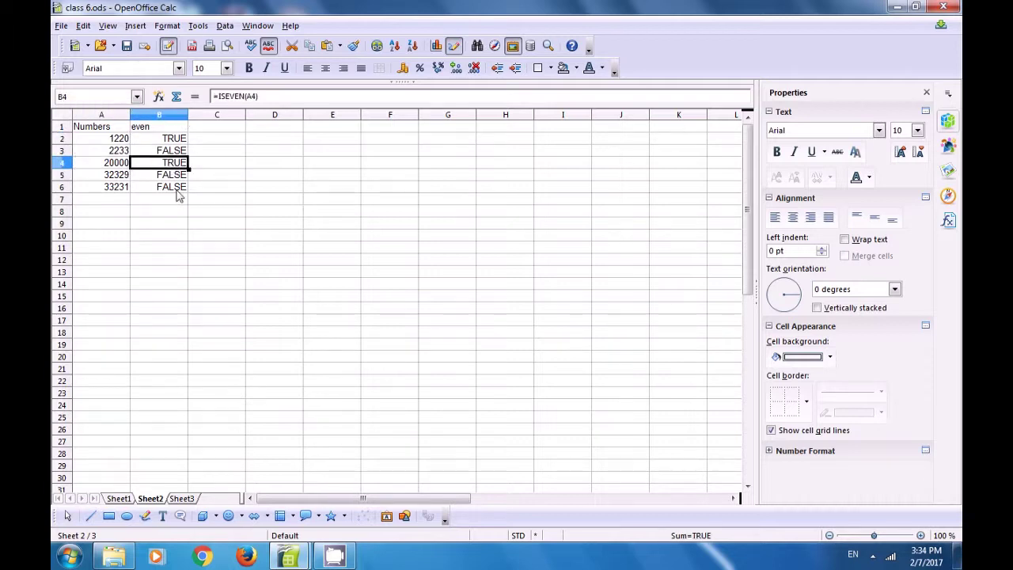
left_click(212, 152)
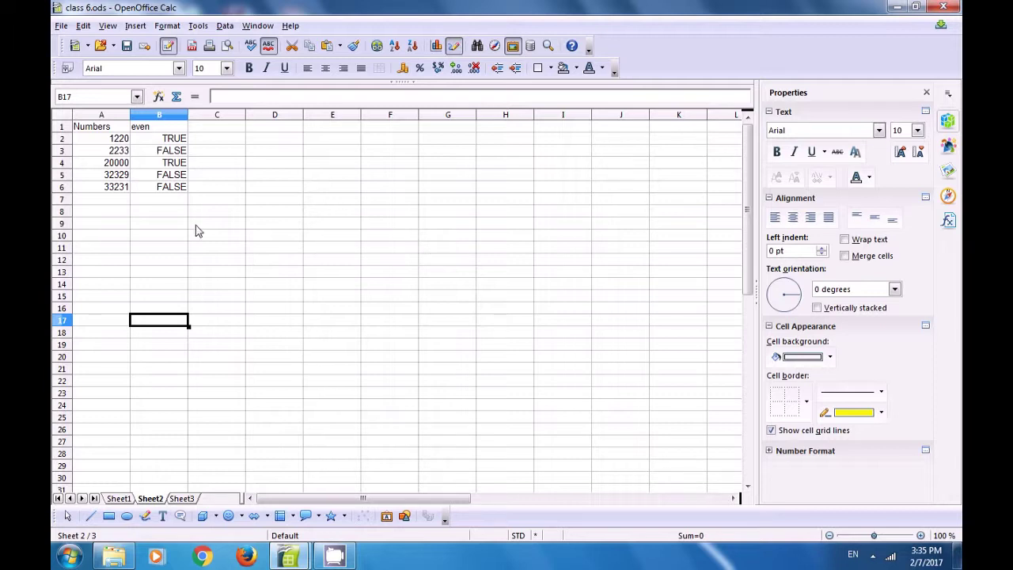
- Enter the label "Number" in C8 and the values 23, 53 and 42 in cells D8 to F8
left_click(108, 219)
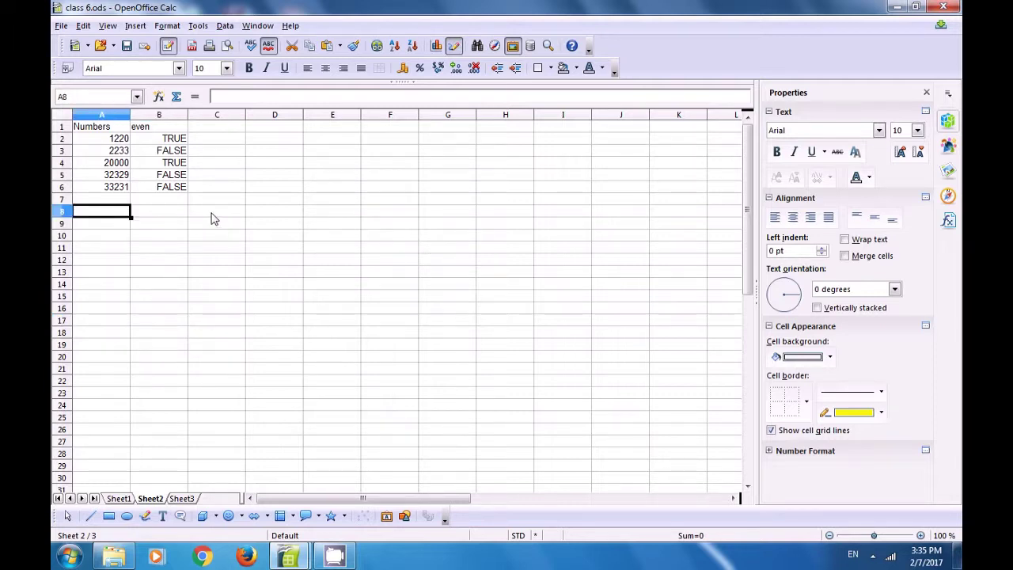
left_click(212, 219)
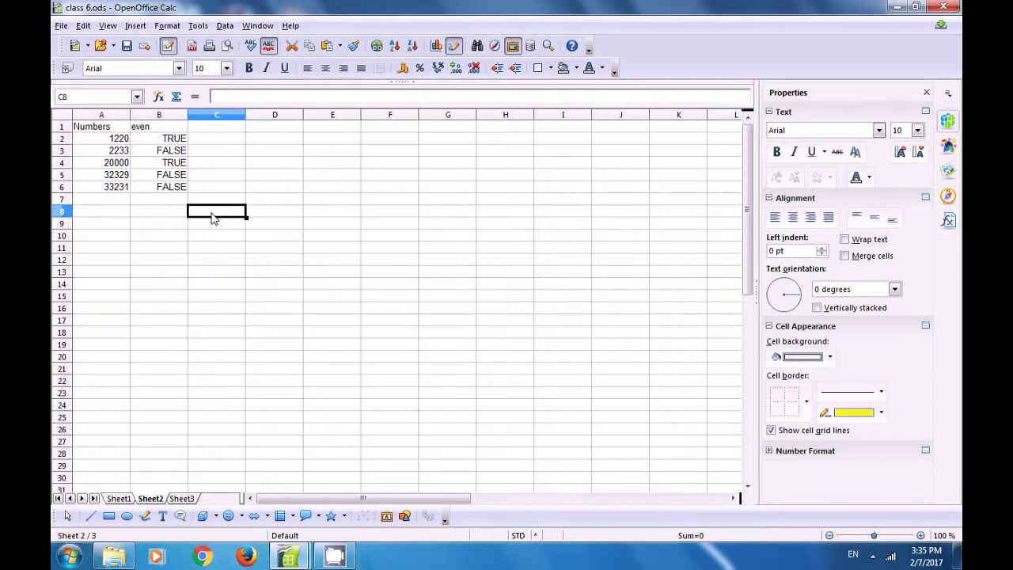
type("Number")
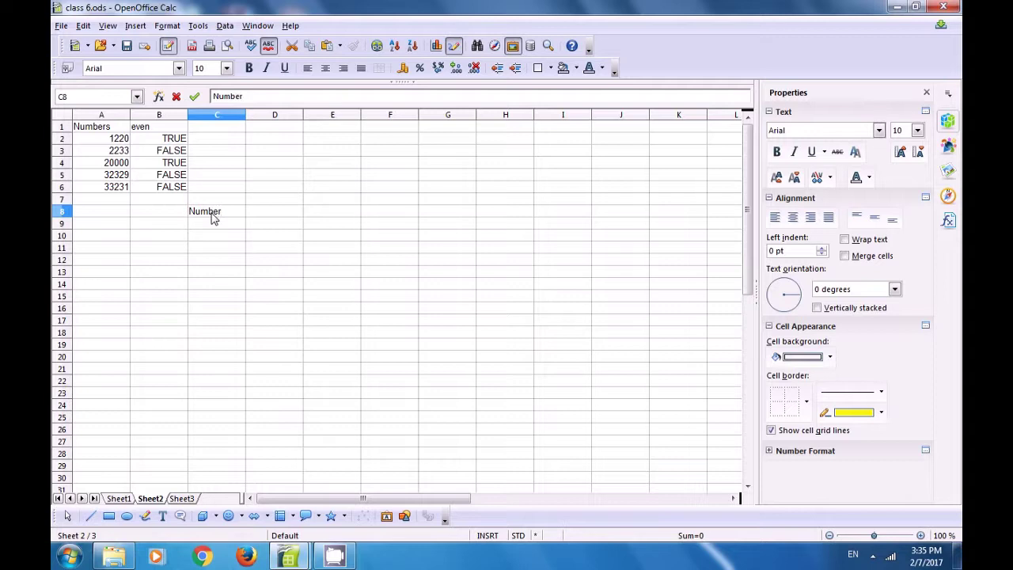
key("Tab")
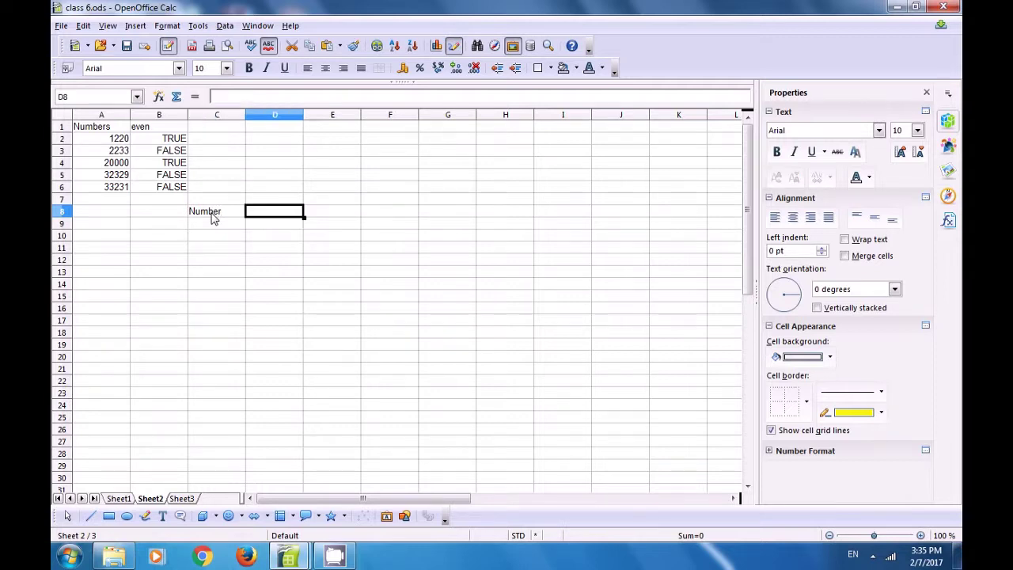
type("23")
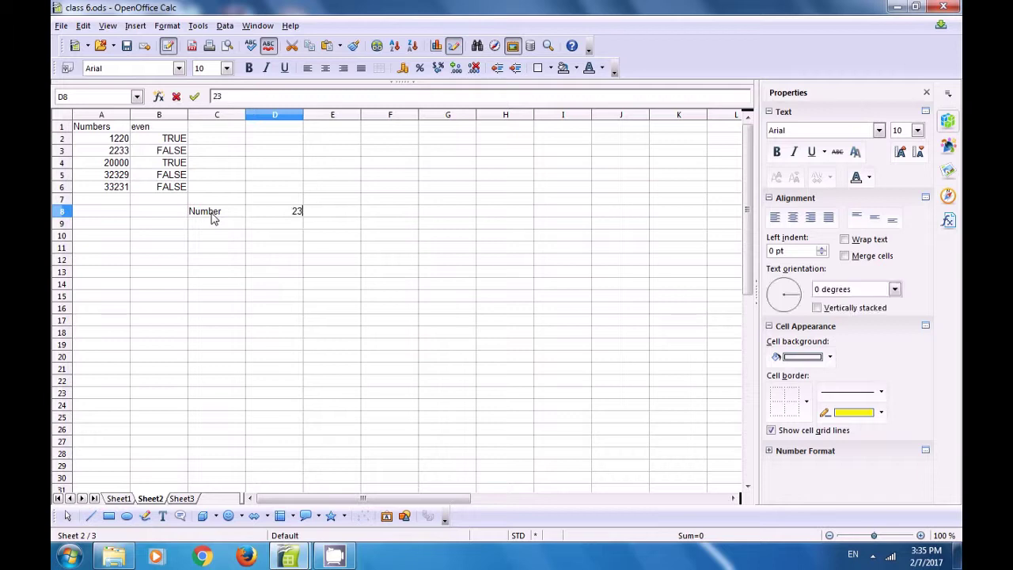
key("Tab")
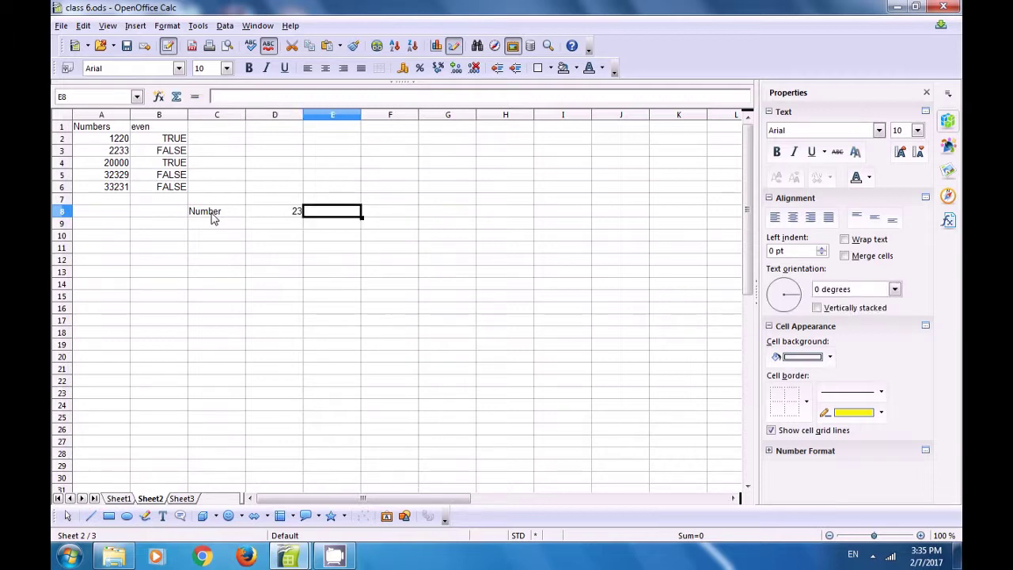
type("53")
key("Tab")
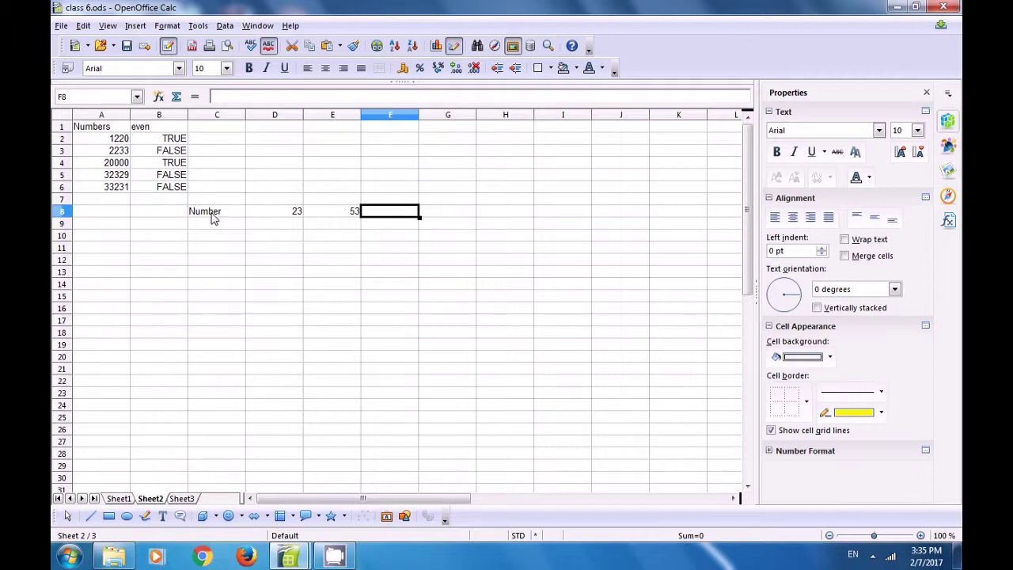
type("42")
key("Tab")
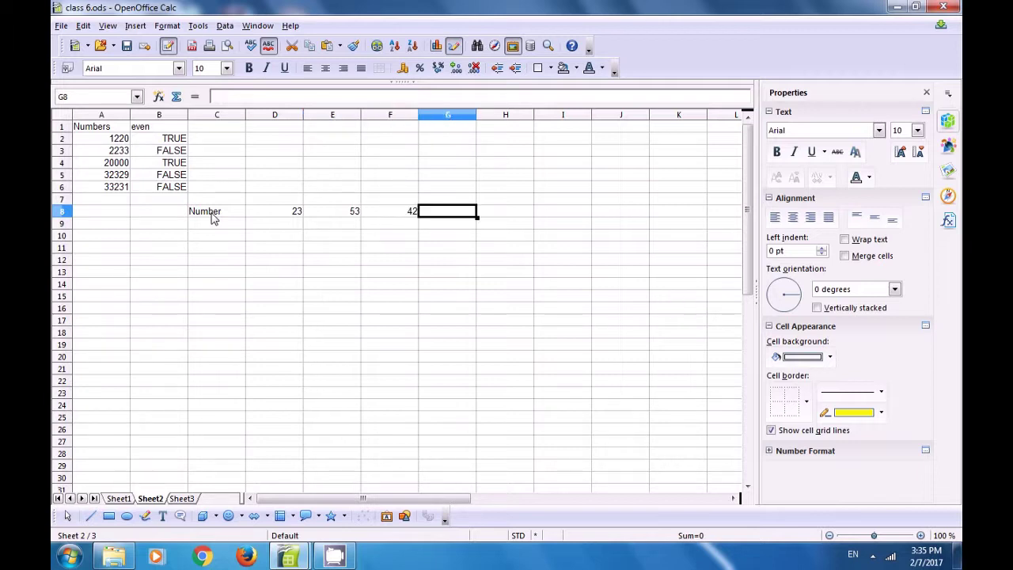
- Continue row 8 with the values 56, 34, 23, 76 and 88 in cells G8 to K8
type("56")
key("Tab")
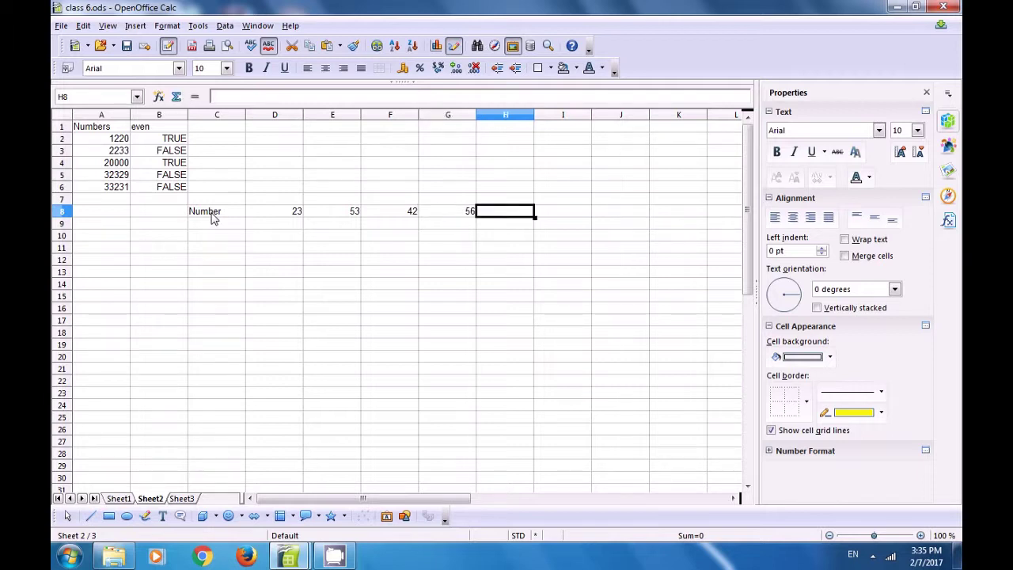
type("34")
key("Tab")
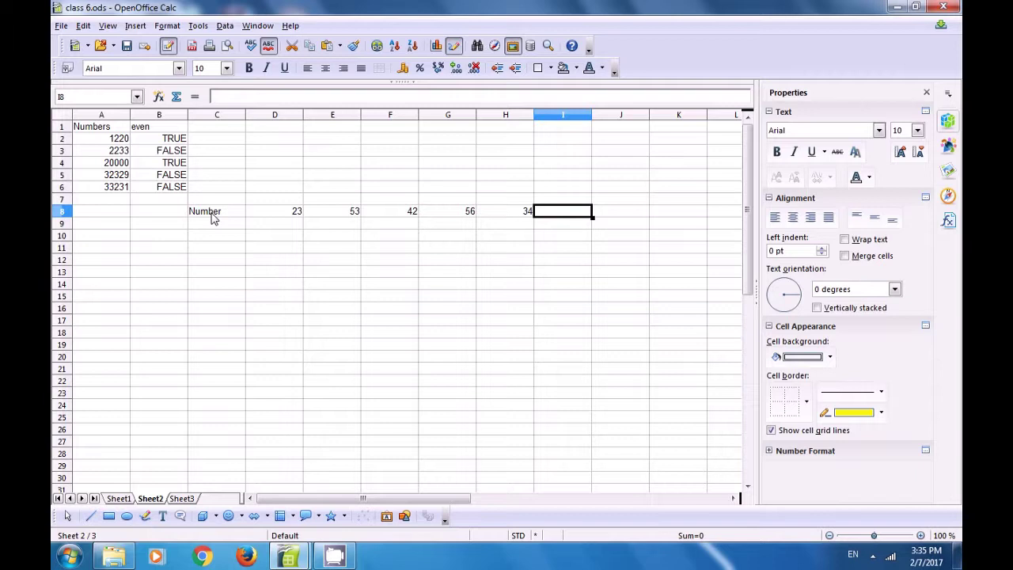
type("23")
key("Tab")
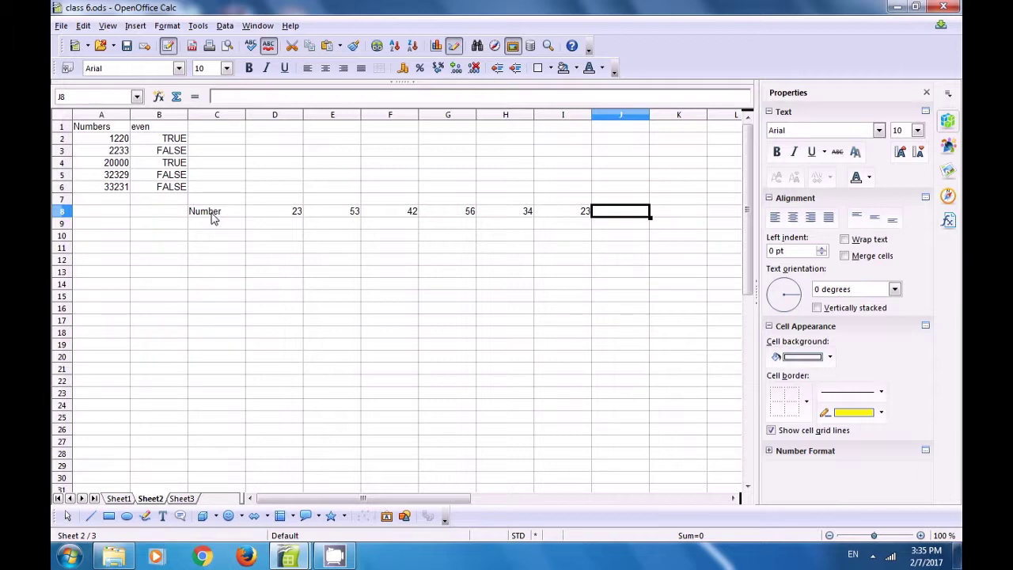
type("76")
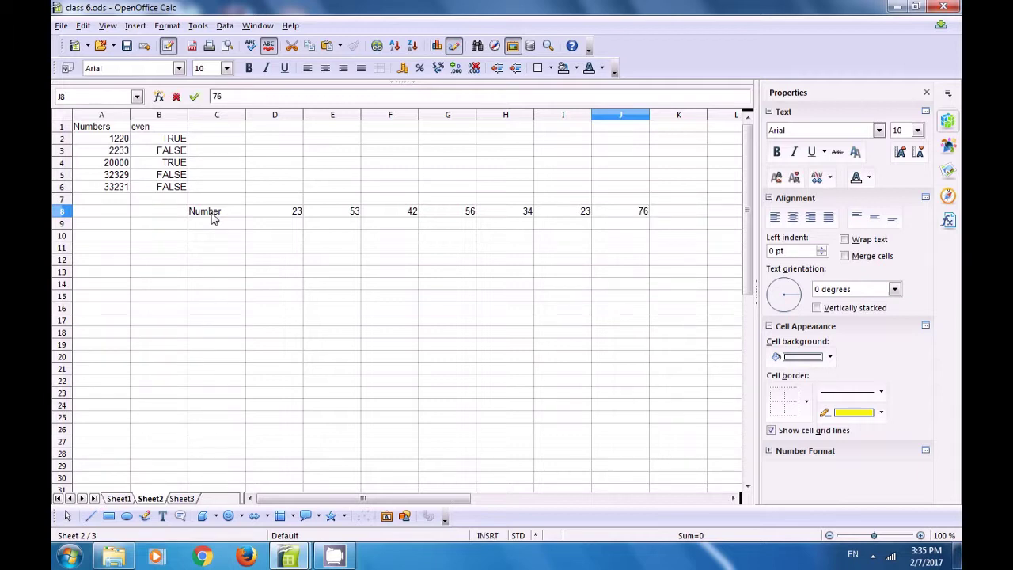
type("88")
key("Return")
- Enter the label "LCM" in C9 below the "Number" label
key("Left")
key("Left")
key("Left")
key("Left")
key("Left")
key("Left")
key("Left")
key("Left")
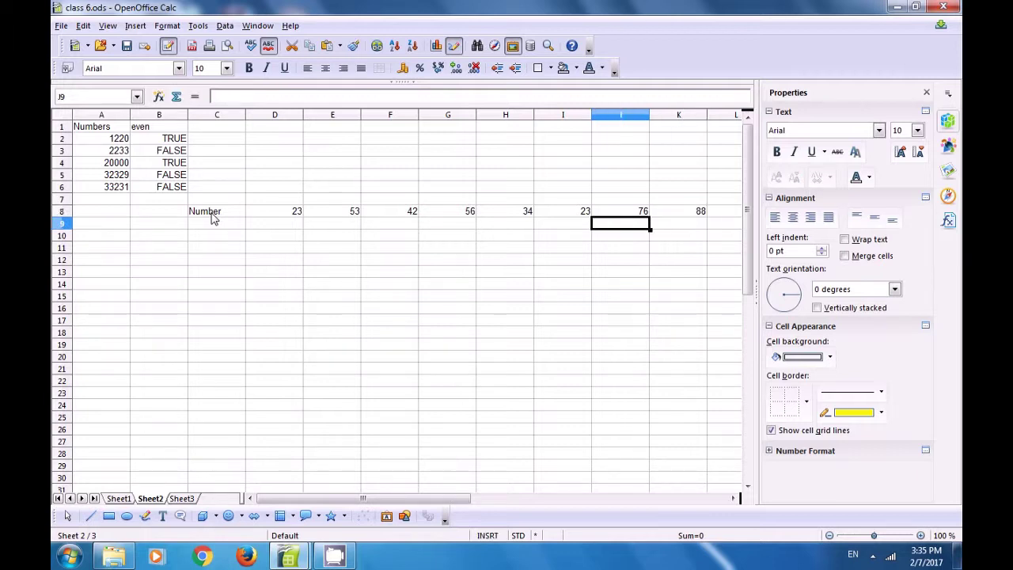
key("Insert")
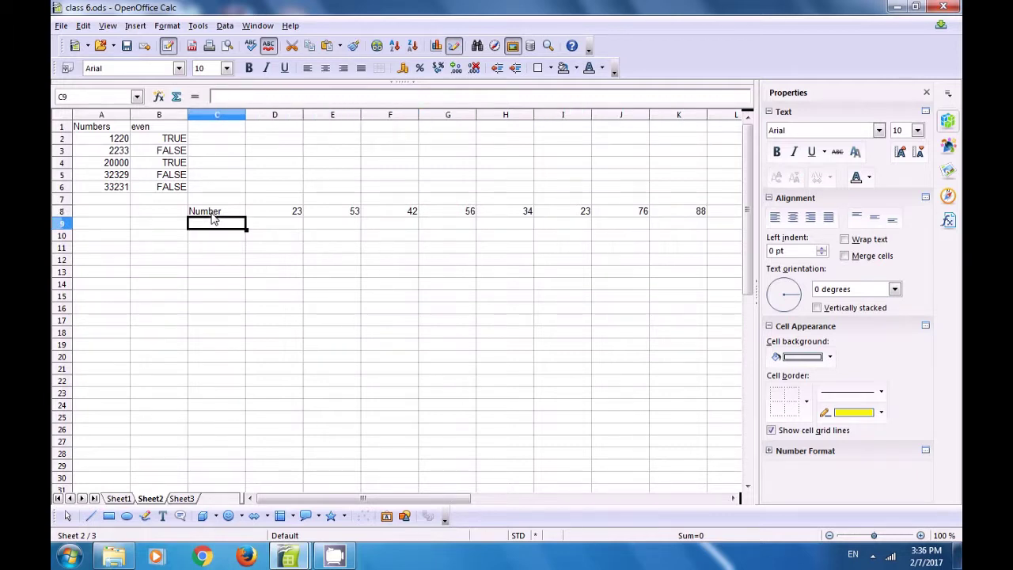
type("L")
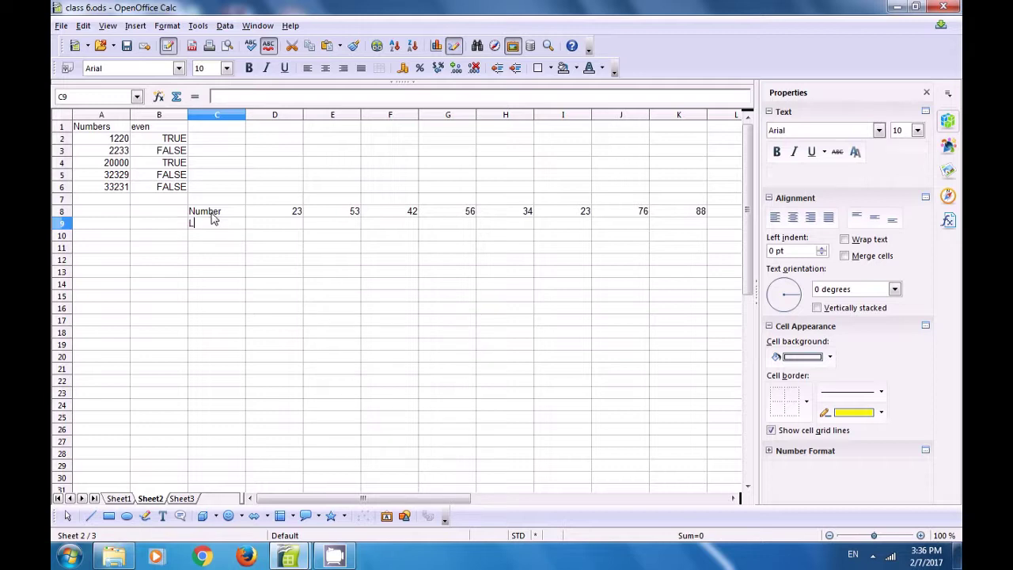
type("CM")
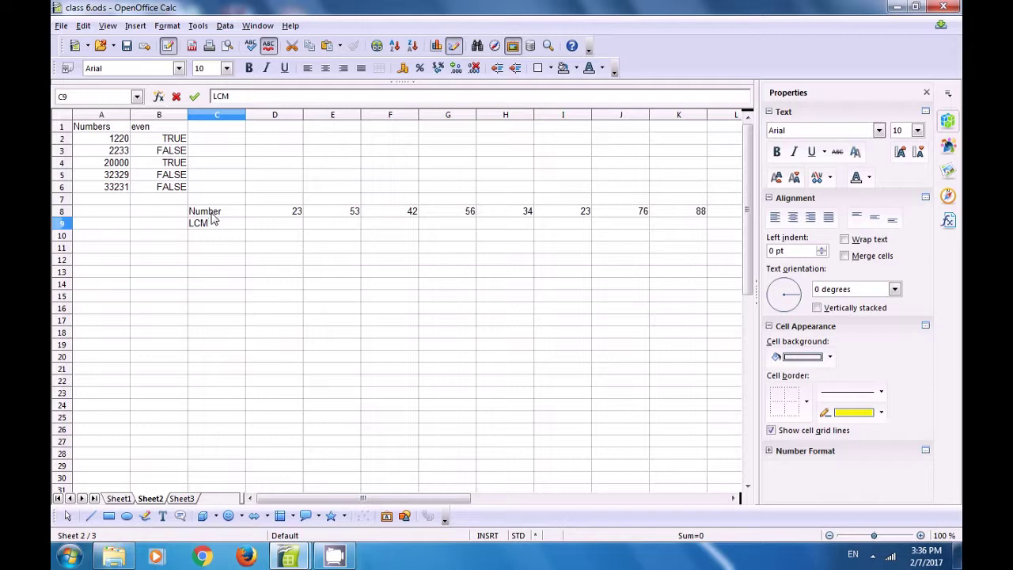
key("Right")
key("Right")
key("Right")
key("Right")
key("Right")
key("Right")
key("Right")
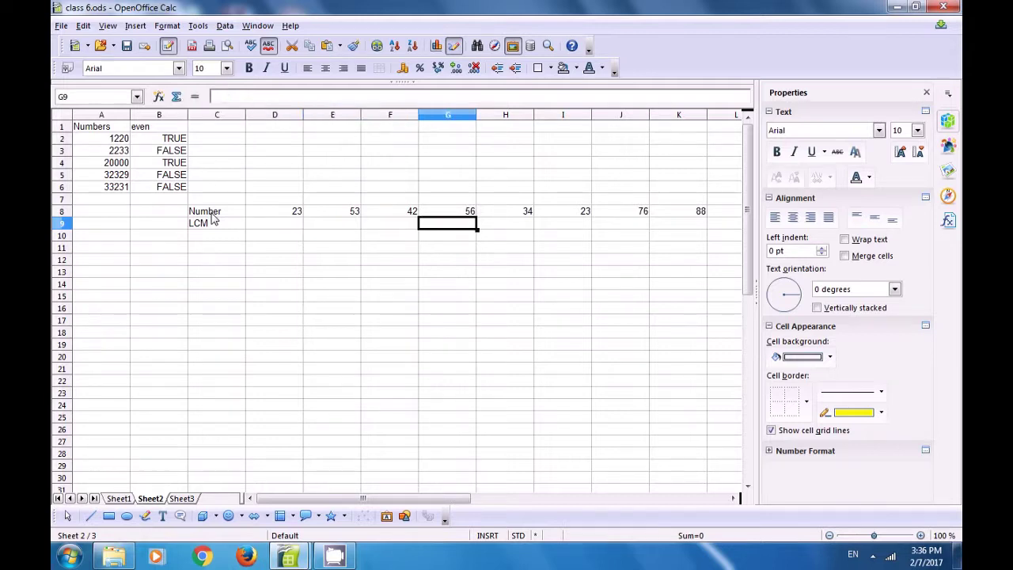
key("Right")
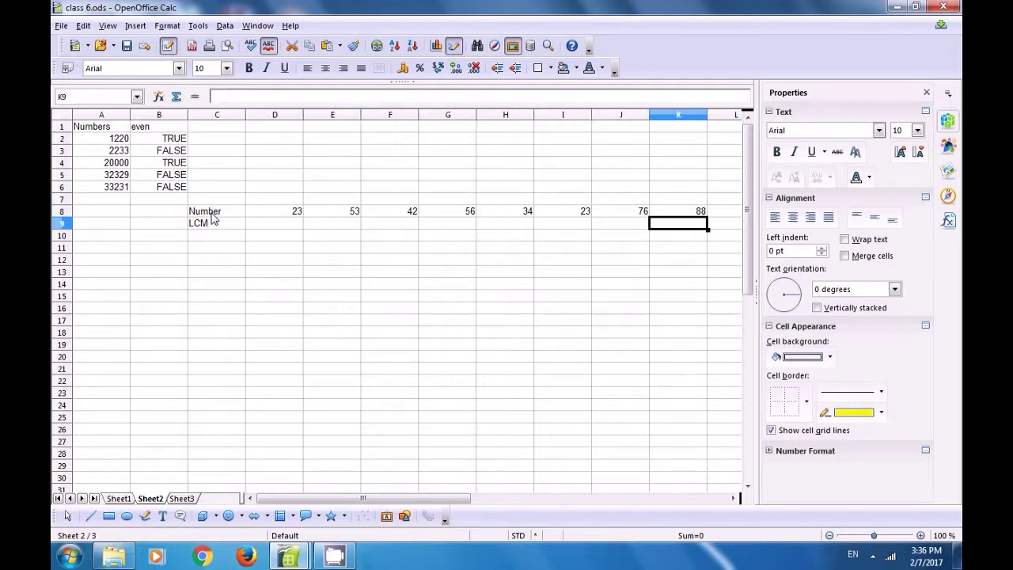
key("Left")
key("Left")
key("Left")
key("Left")
key("Left")
key("Left")
key("Left")
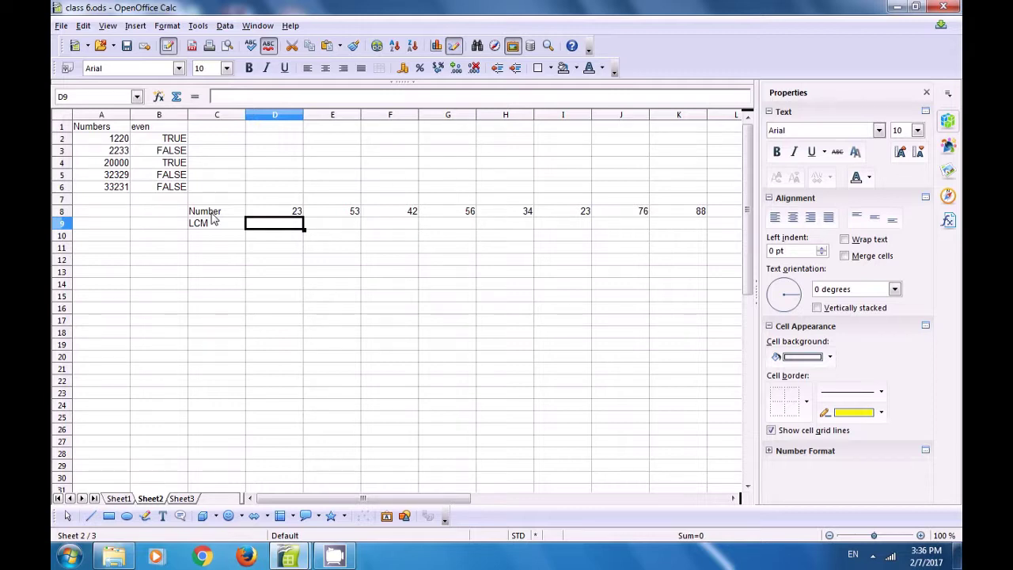
- Calculate the least common multiple of the row 8 numbers in D9 with the formula =LCM(D8:K8)
type("=")
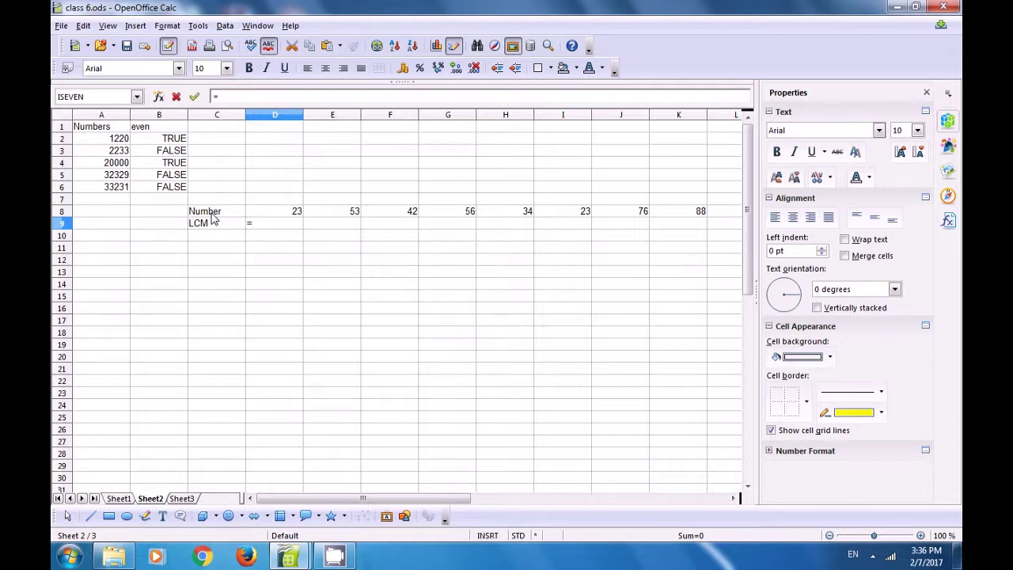
type("lcm(")
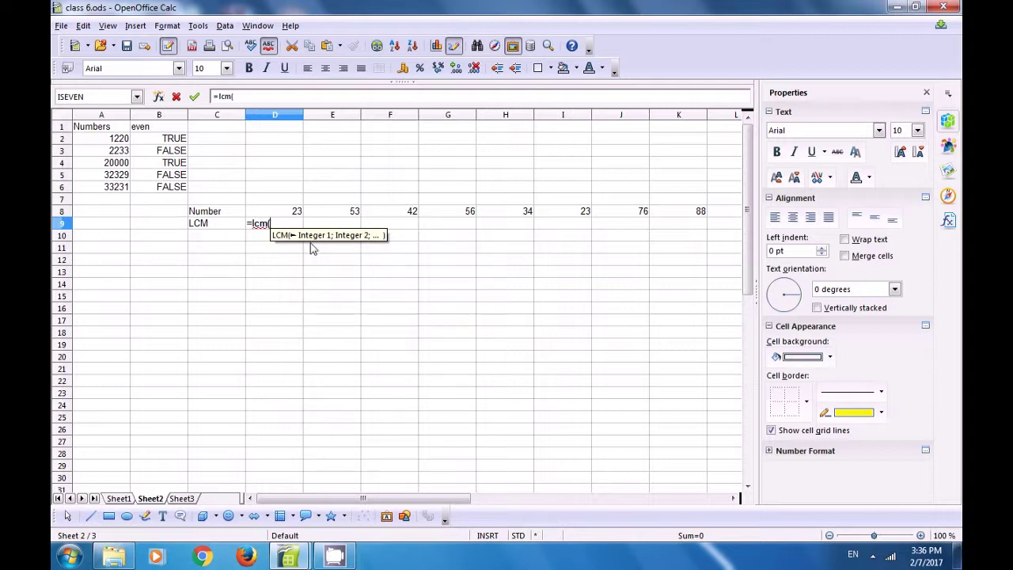
left_click_drag(292, 215, 694, 220)
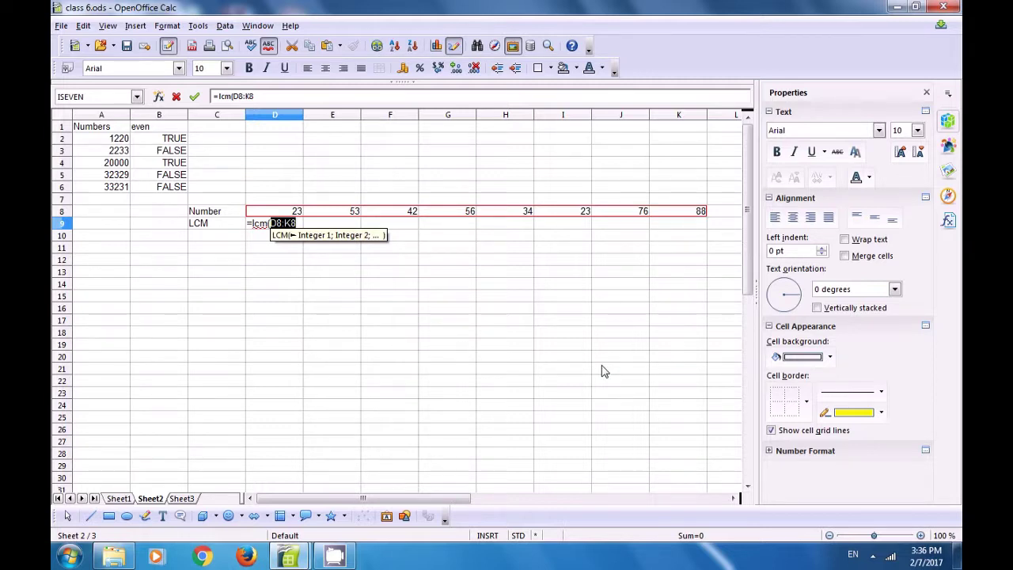
type(")")
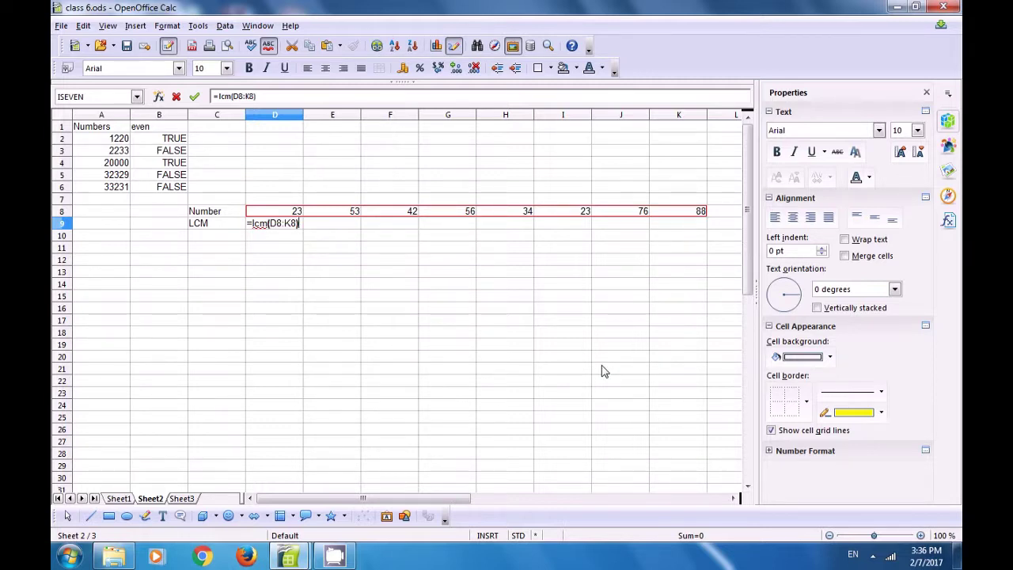
key("Return")
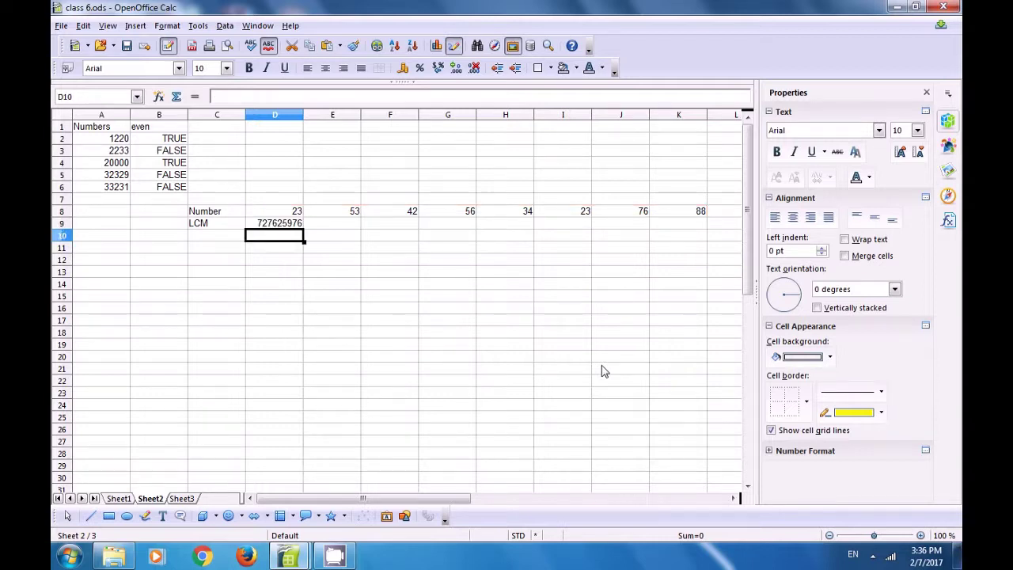
left_click(277, 226)
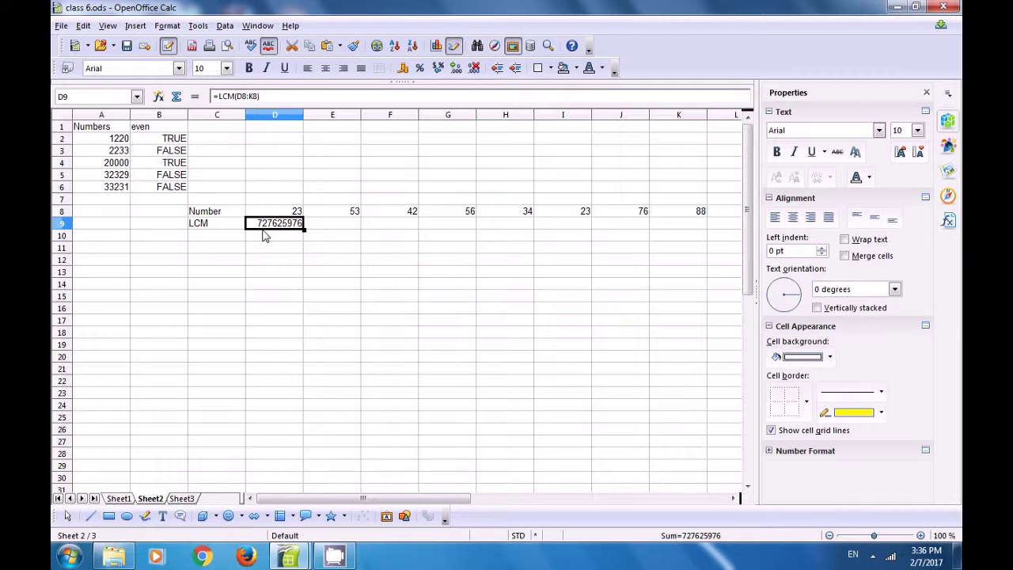
- Add the label "GCD" in C10 and calculate the greatest common divisor in D10 with =GCD(D8:K8)
left_click(216, 237)
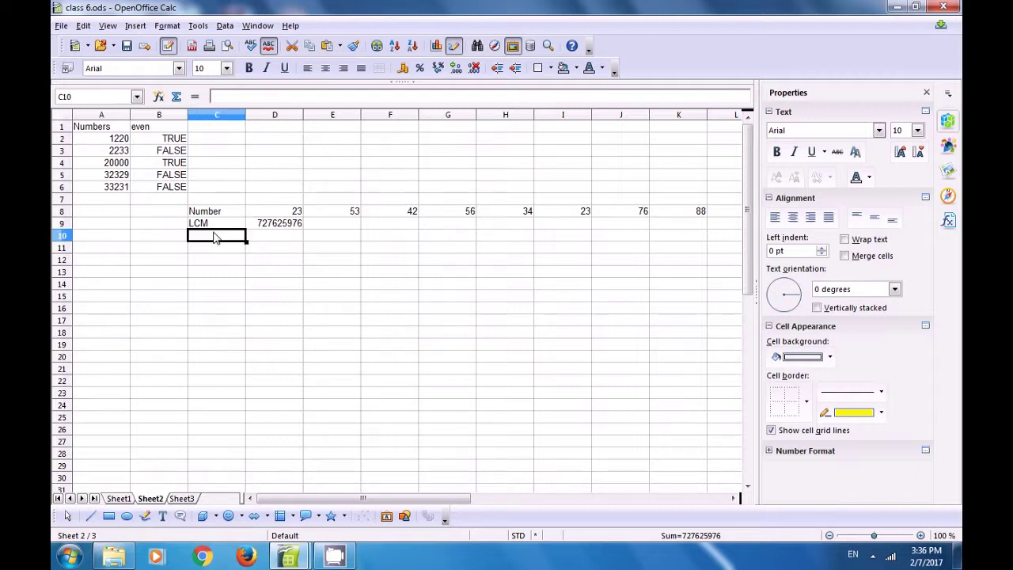
type("GCD")
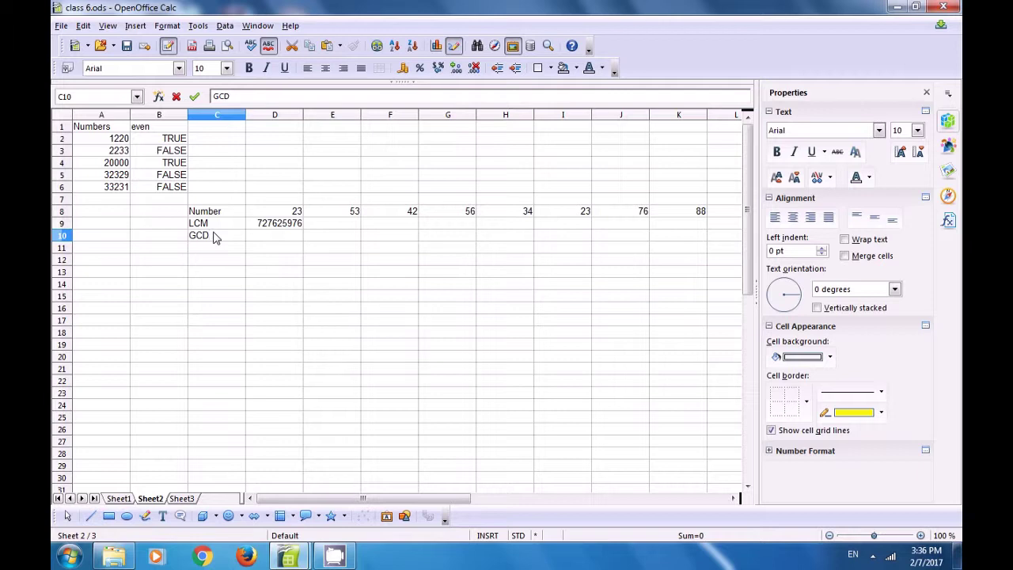
key("Tab")
type("=")
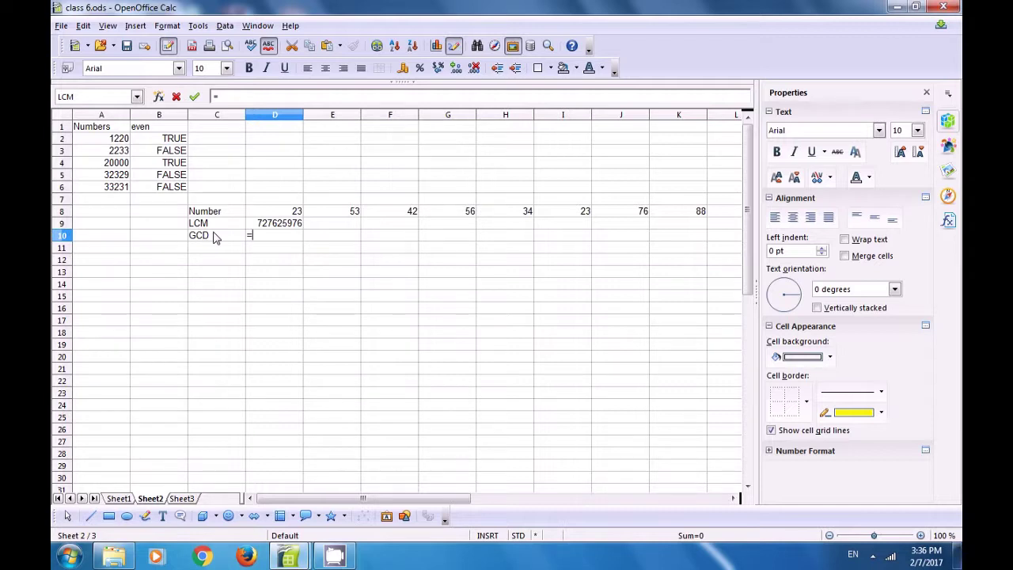
type("gcd(")
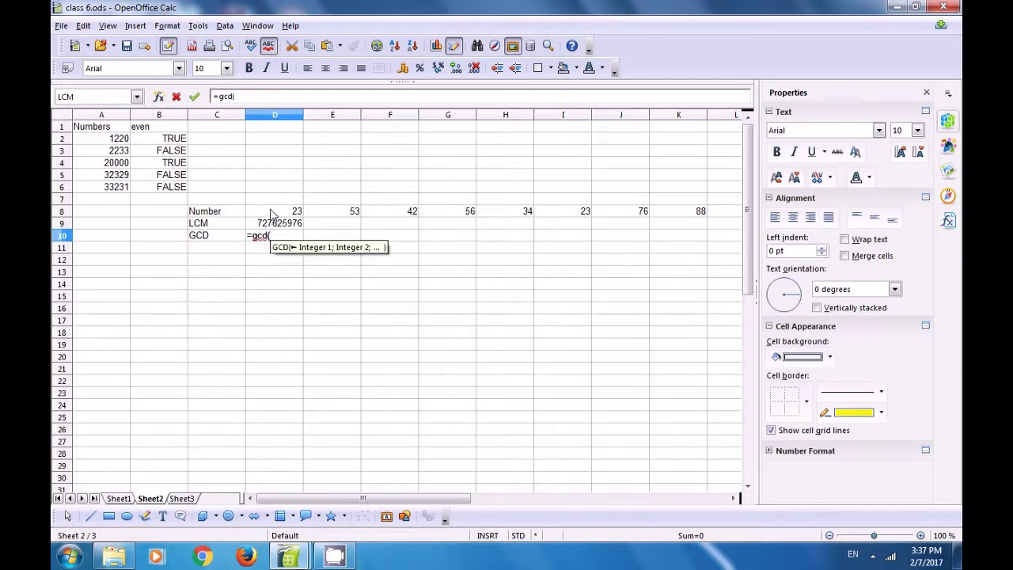
left_click_drag(273, 211, 682, 216)
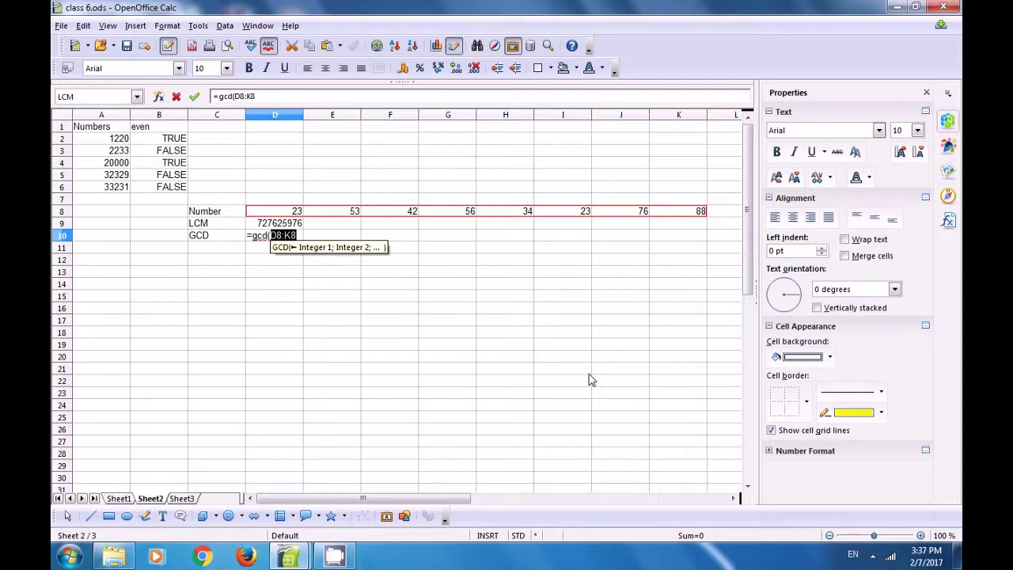
type(")")
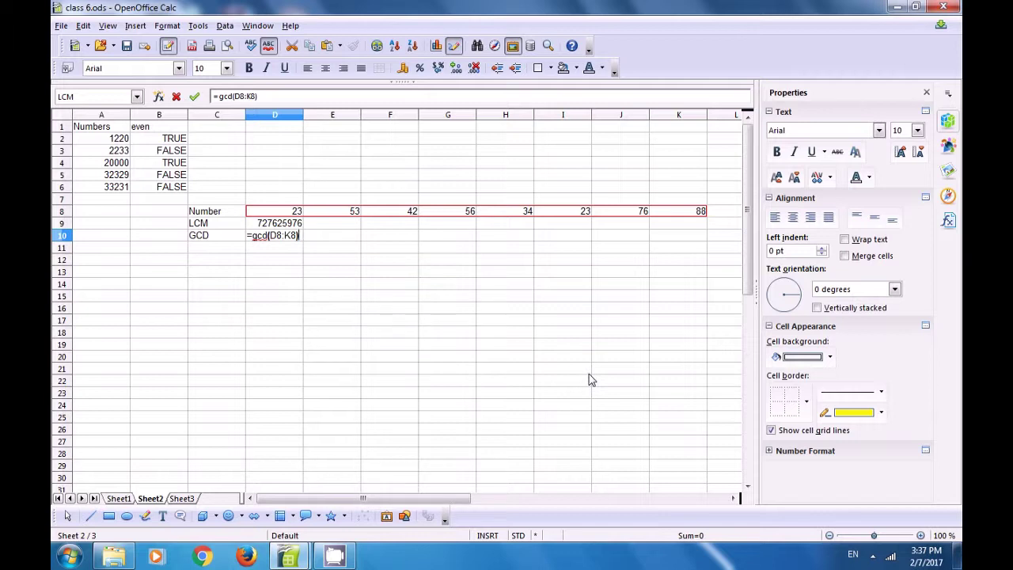
key("Return")
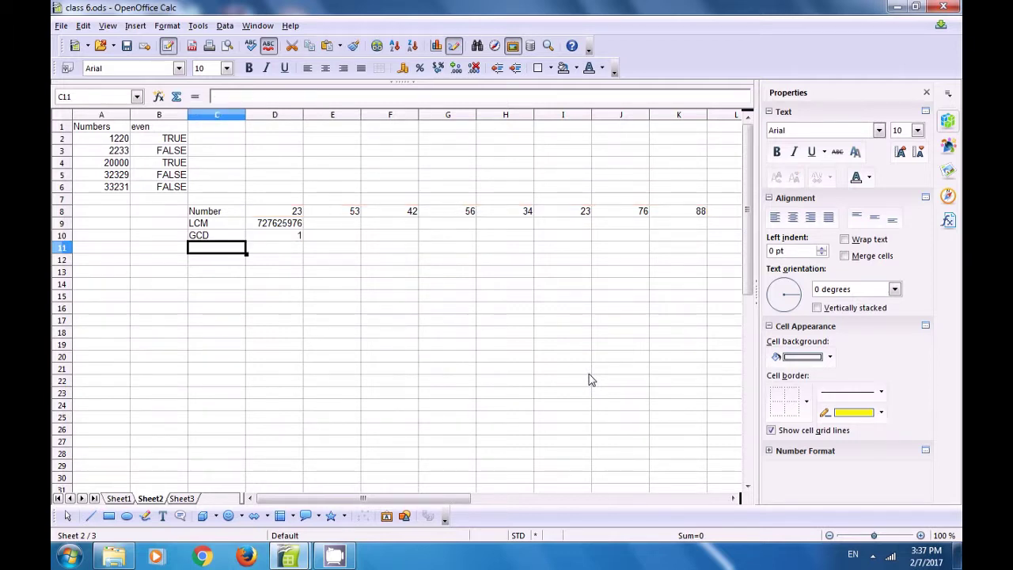
left_click(288, 236)
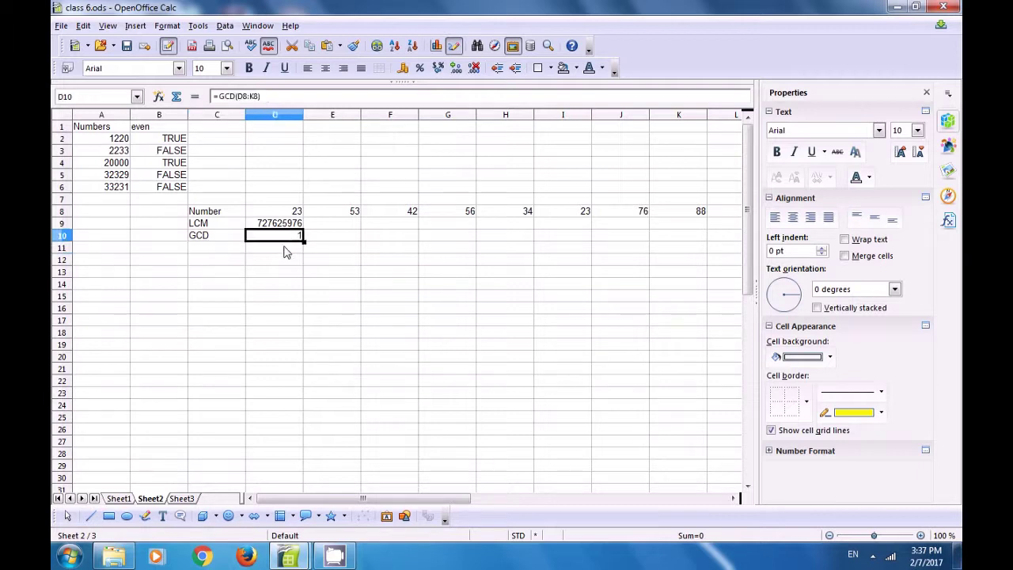
left_click(292, 263)
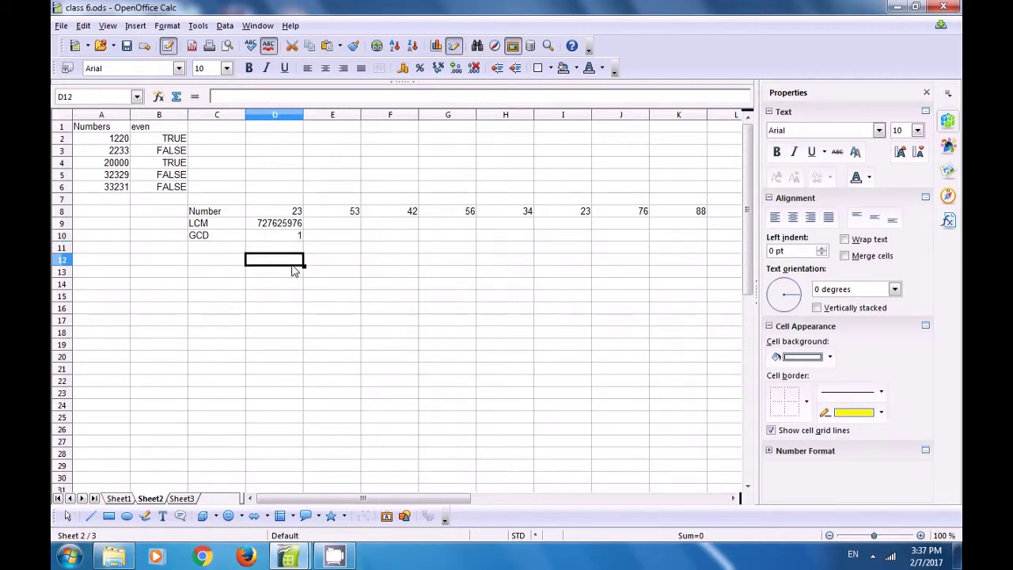